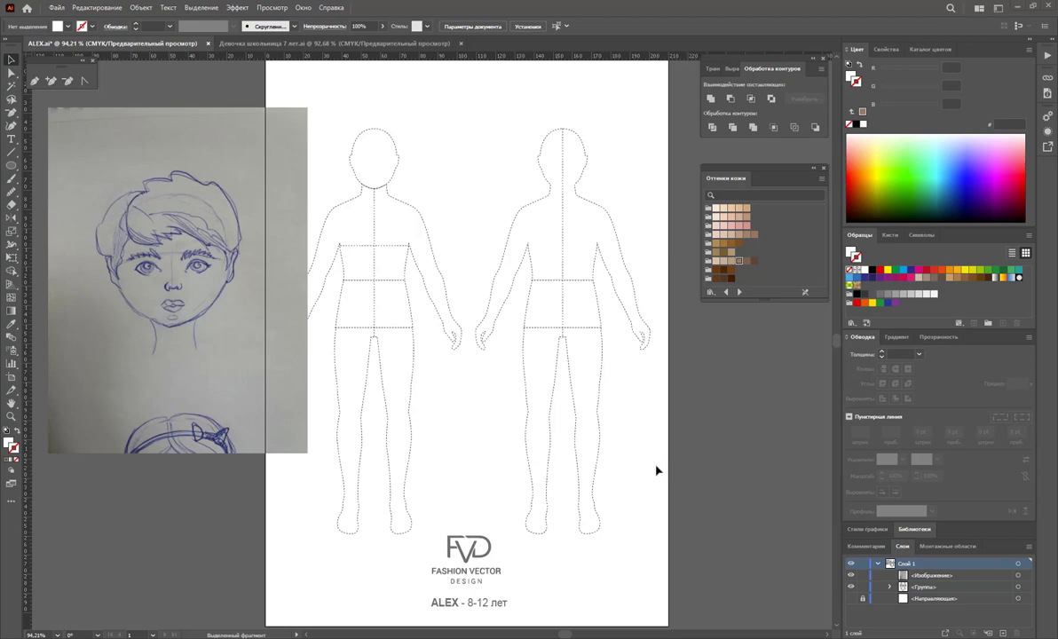
Step: Delete the right-hand dotted figure from the ALEX document
click(310, 43)
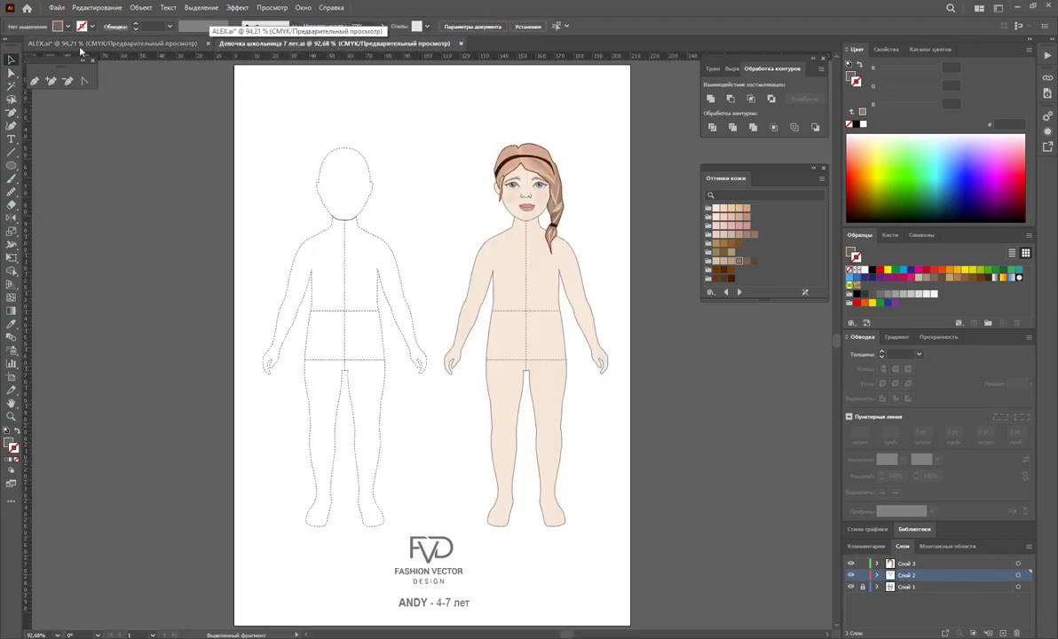
click(80, 44)
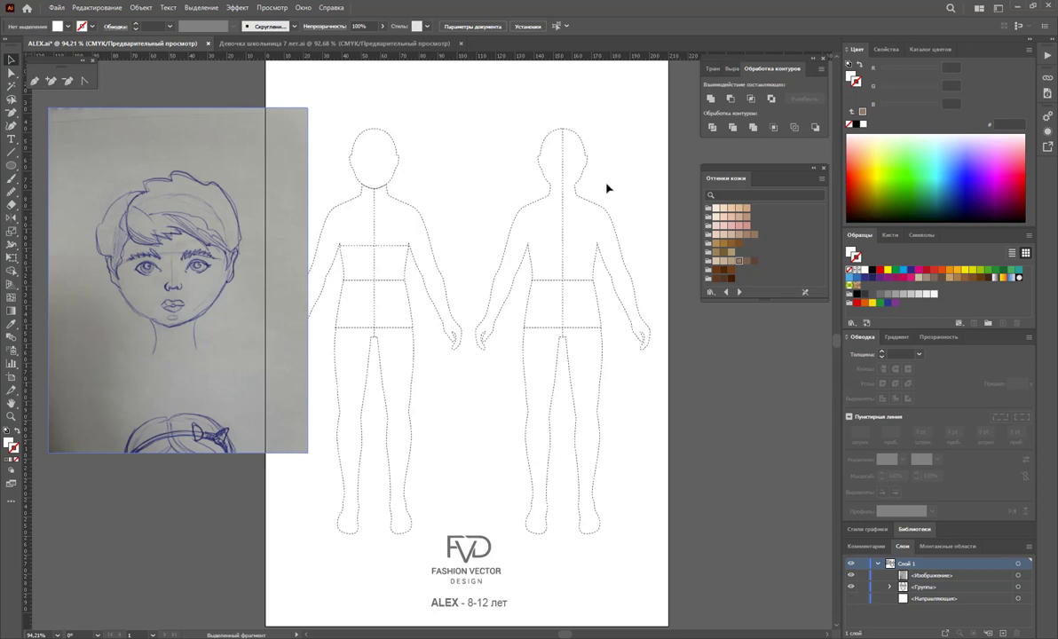
drag(652, 113, 480, 537)
key(ctrl+shift+a)
key(a)
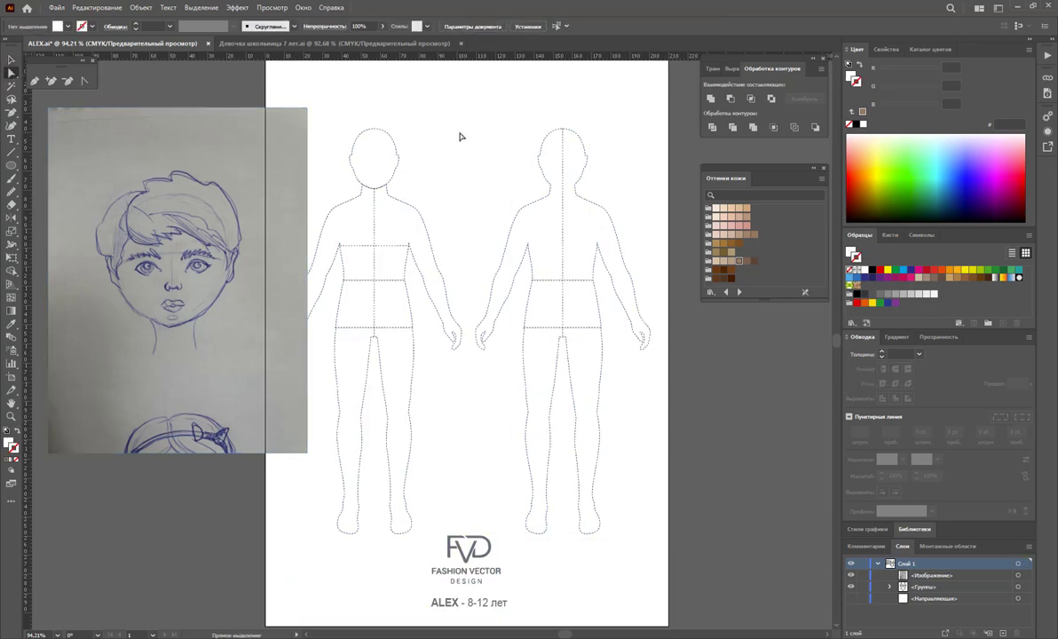
drag(477, 117, 657, 524)
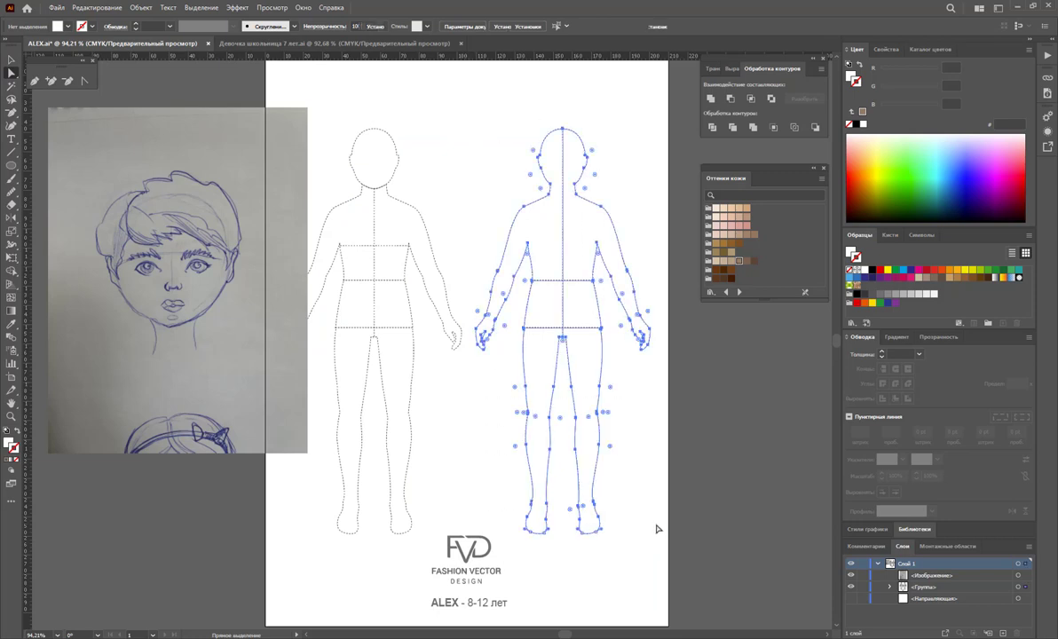
key(Delete)
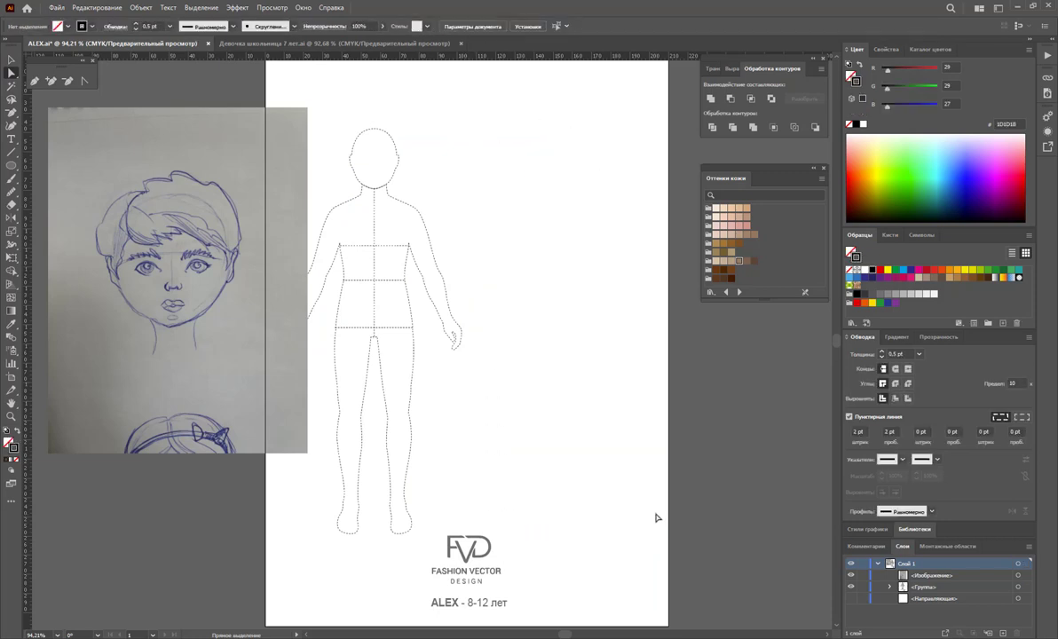
Step: Move the boy's sketch photo up and to the left, clear of the figure
key(v)
click(380, 256)
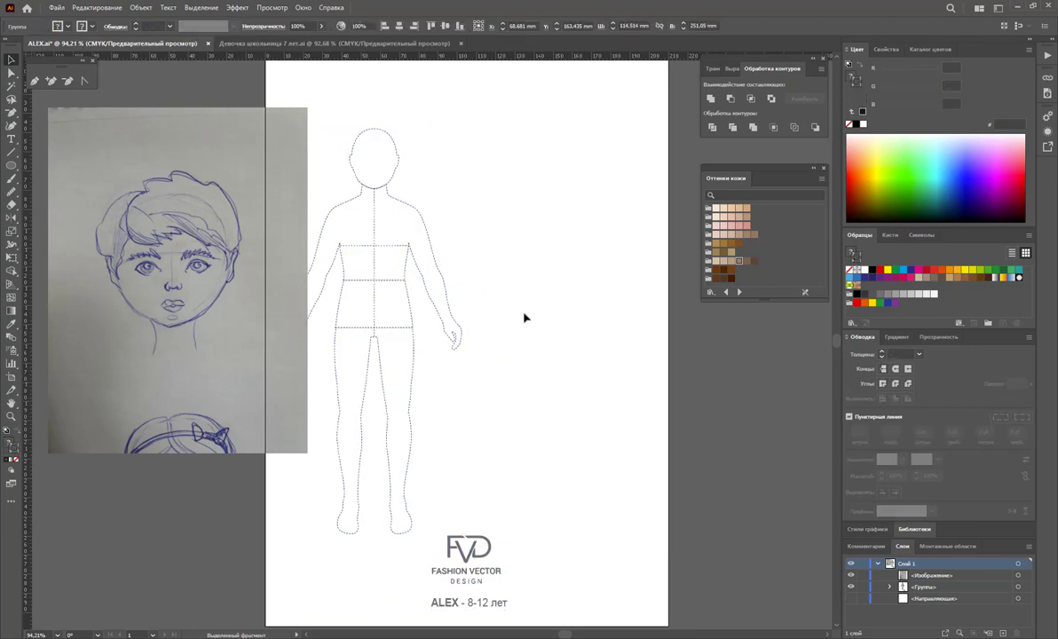
drag(246, 307, 199, 296)
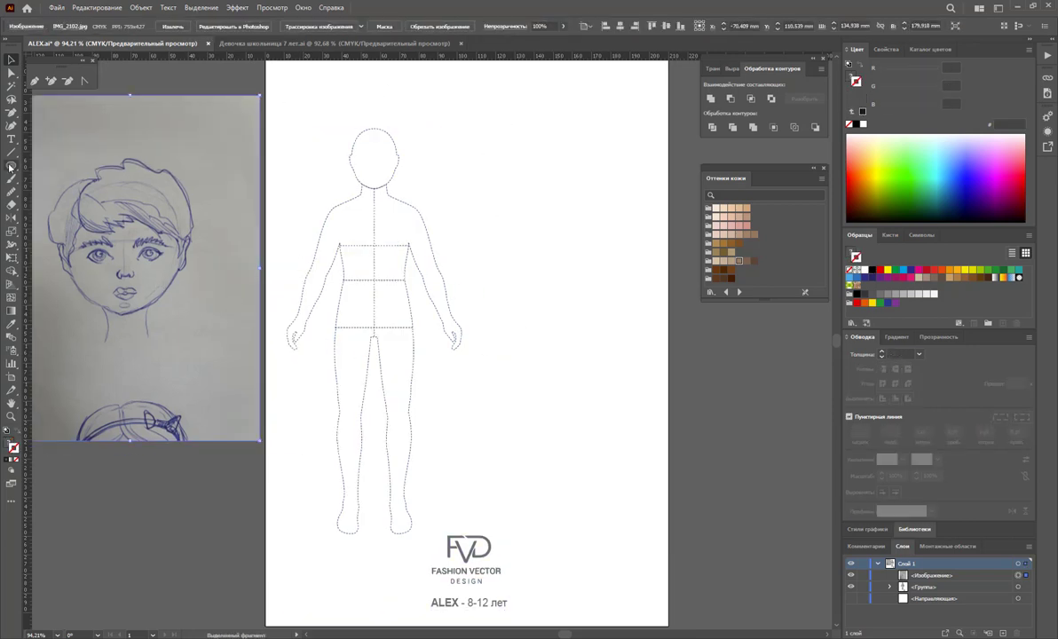
Step: Select the remaining dotted figure using the Direct Selection and Lasso tools
click(10, 72)
drag(284, 118, 465, 542)
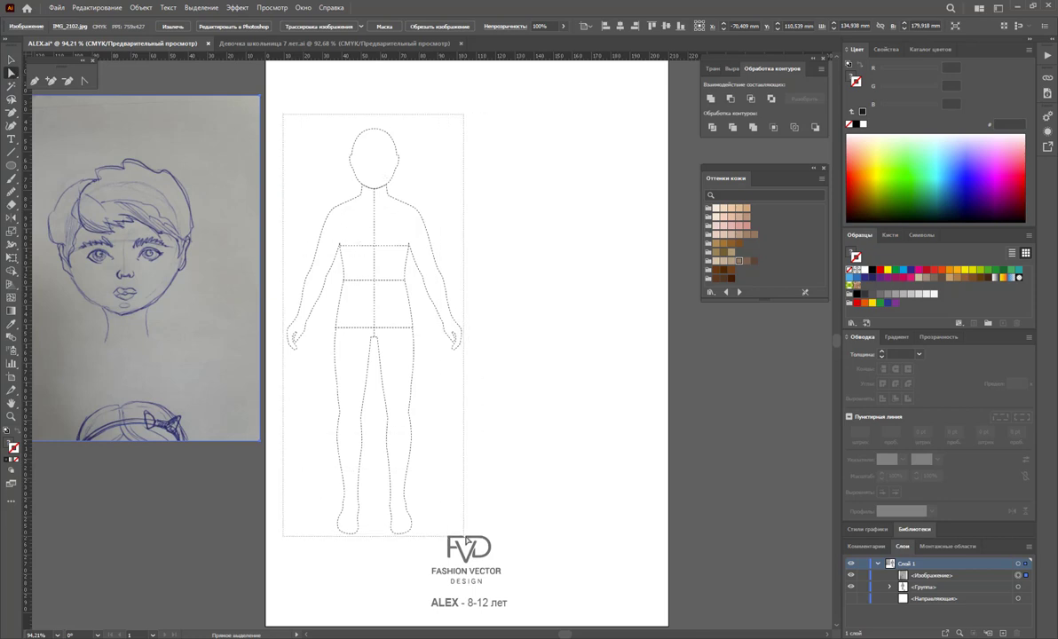
click(543, 498)
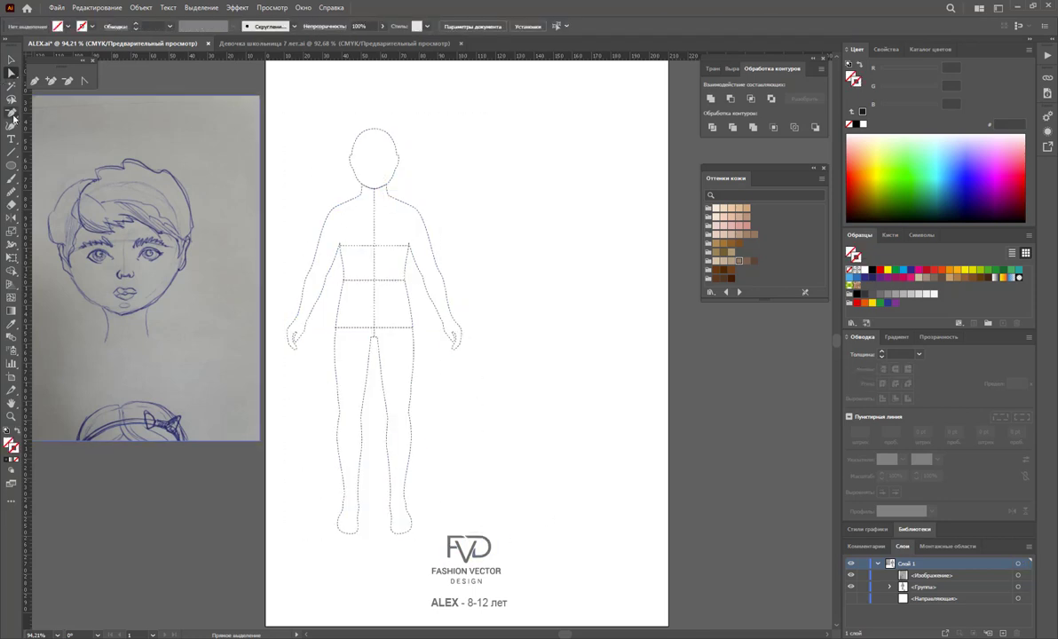
click(11, 100)
mouse_move(409, 108)
mouse_down()
mouse_move(284, 282)
mouse_move(398, 571)
mouse_move(386, 109)
mouse_up()
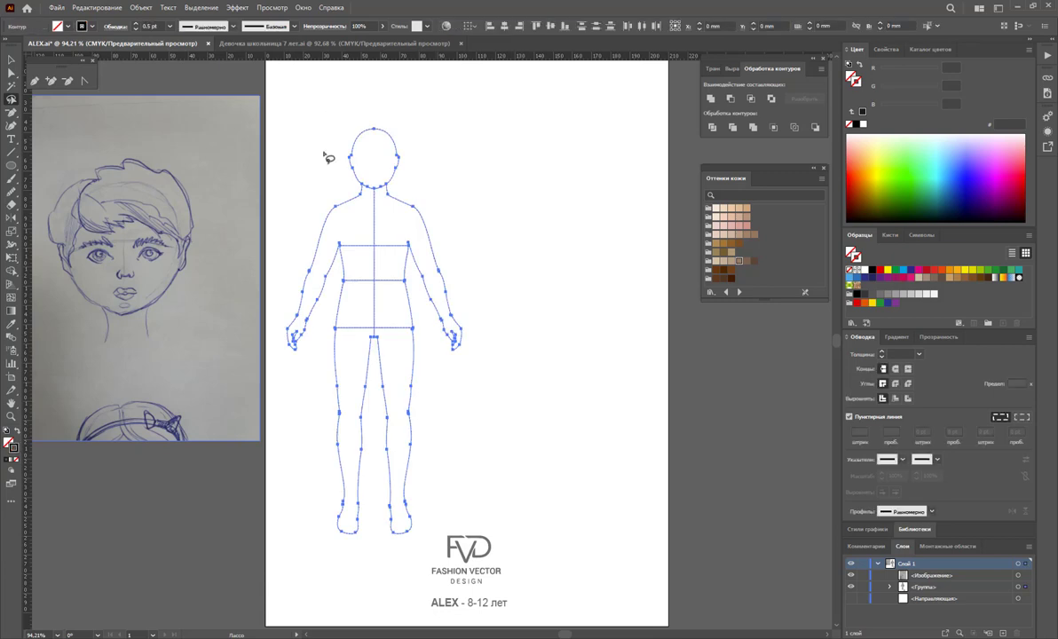
Step: Alt-drag a copy of the dotted ALEX figure to the right of the original, then deselect
click(10, 59)
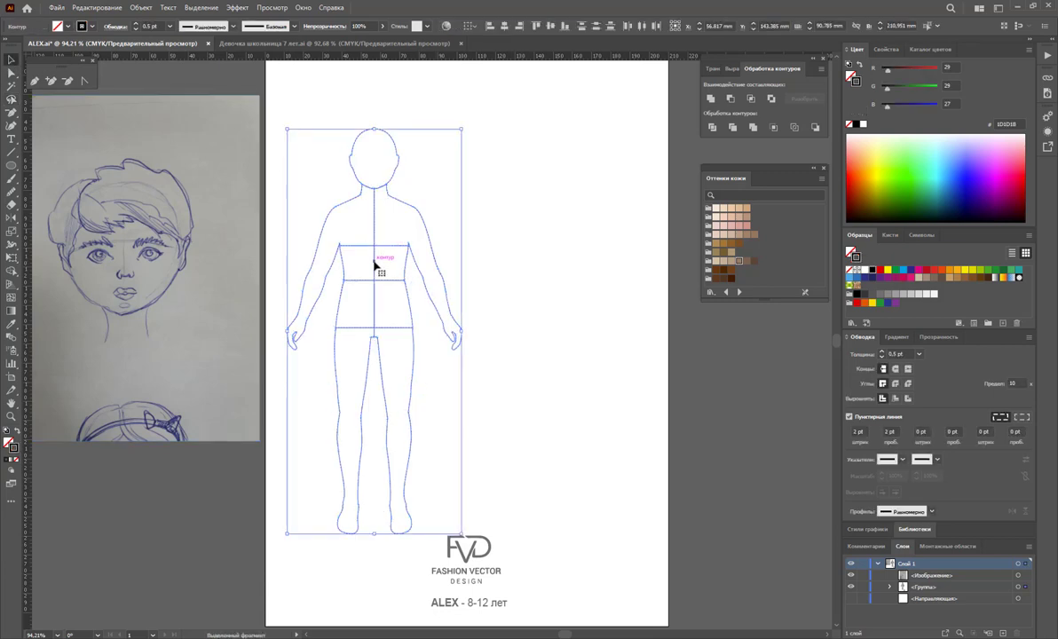
drag(375, 264, 557, 289)
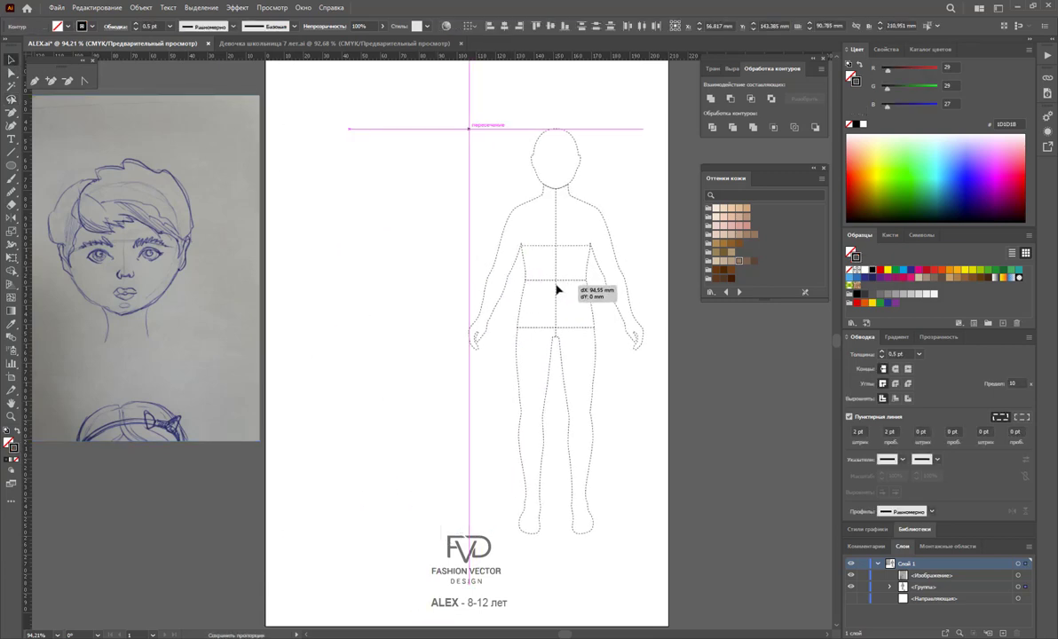
drag(557, 289, 557, 289)
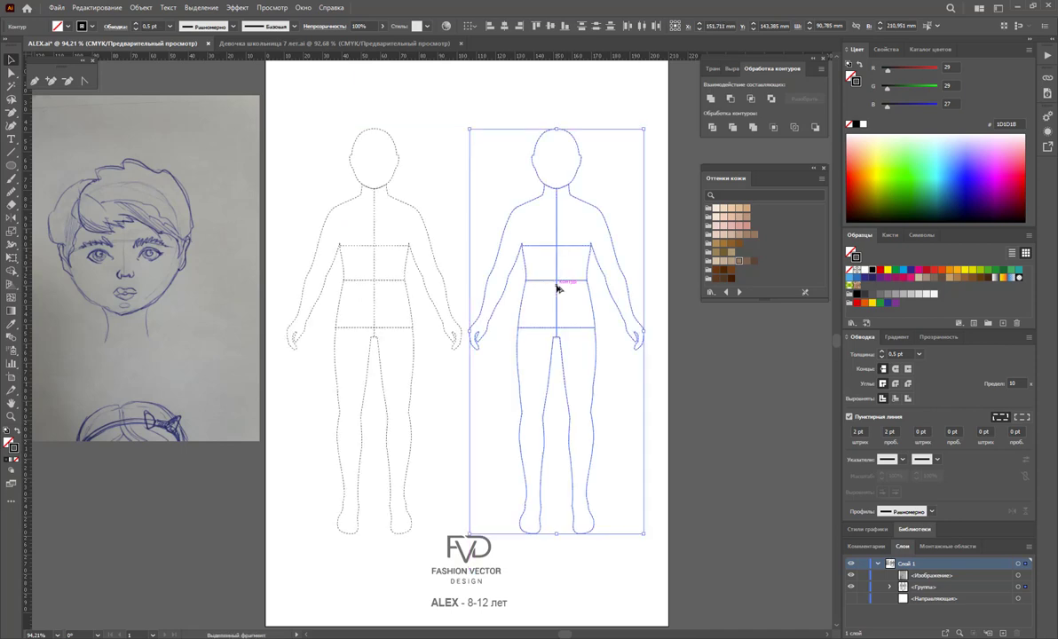
click(562, 266)
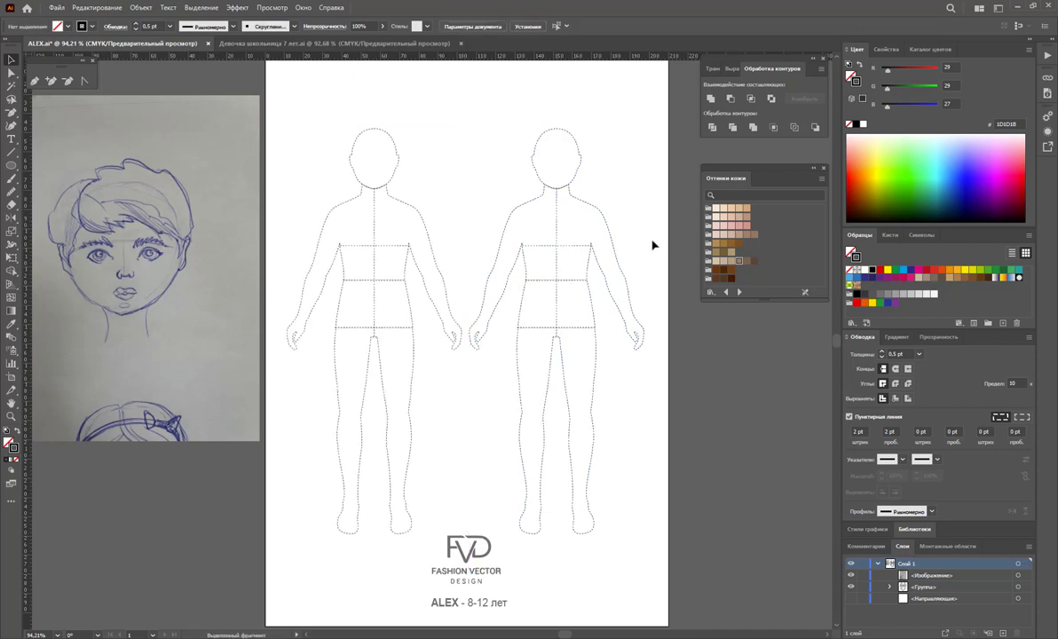
click(284, 43)
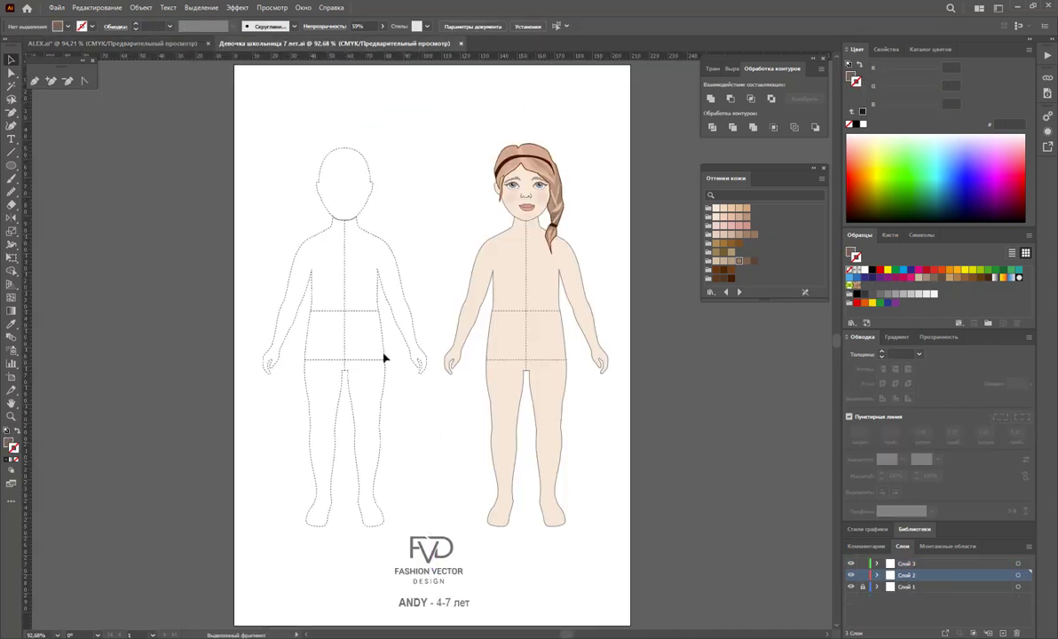
click(96, 43)
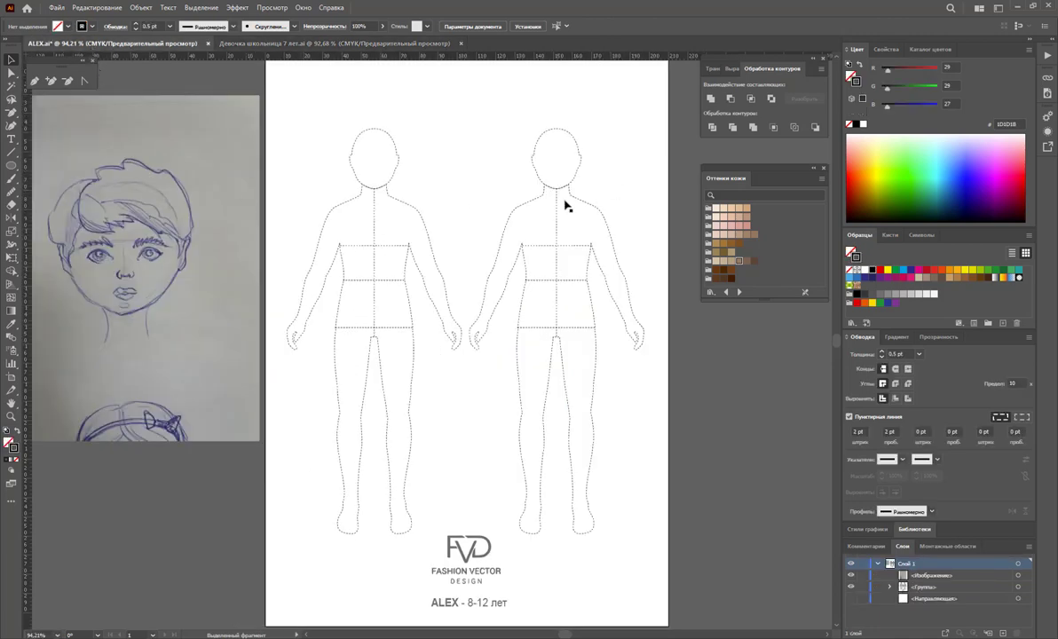
Step: Move the sketch over the right figure, send it to back, and set 57% opacity
click(118, 236)
mouse_move(120, 268)
mouse_down()
mouse_move(509, 257)
mouse_move(510, 236)
mouse_up()
right_click(510, 237)
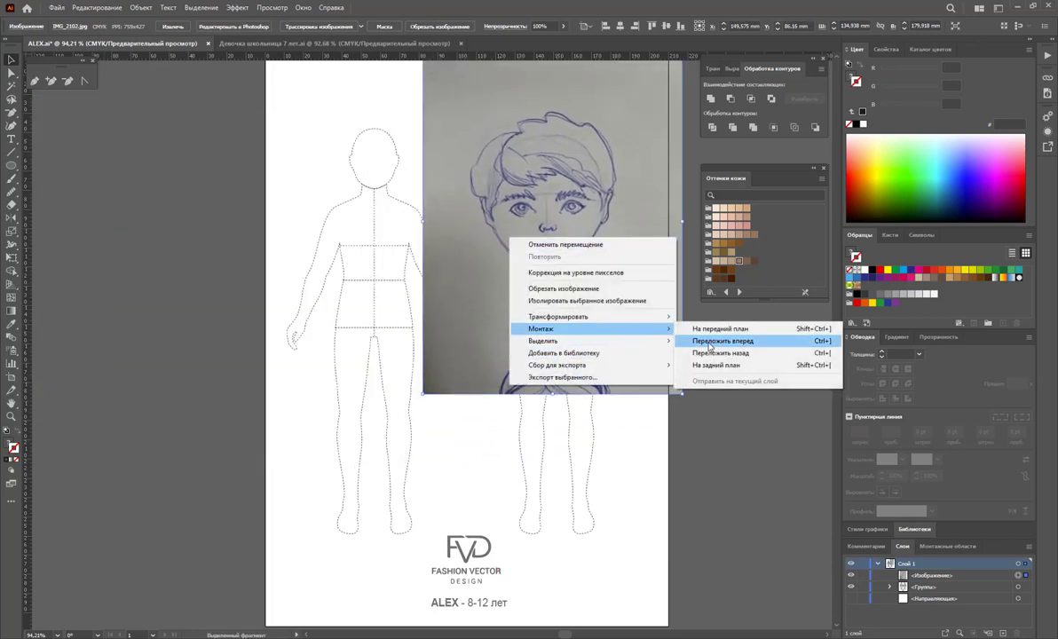
click(716, 365)
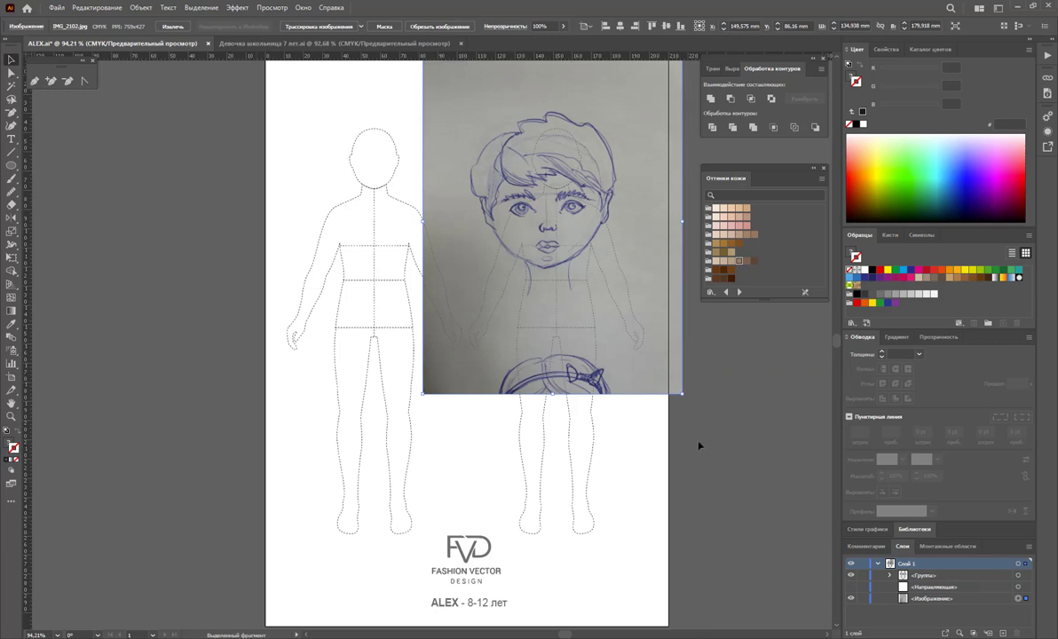
click(538, 25)
click(566, 28)
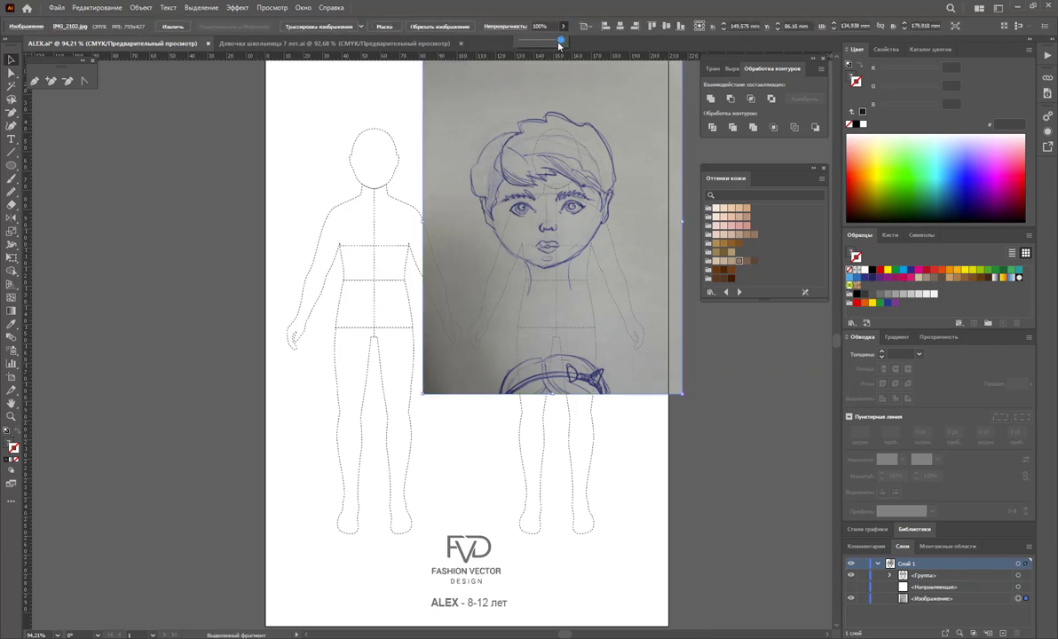
drag(566, 42, 544, 44)
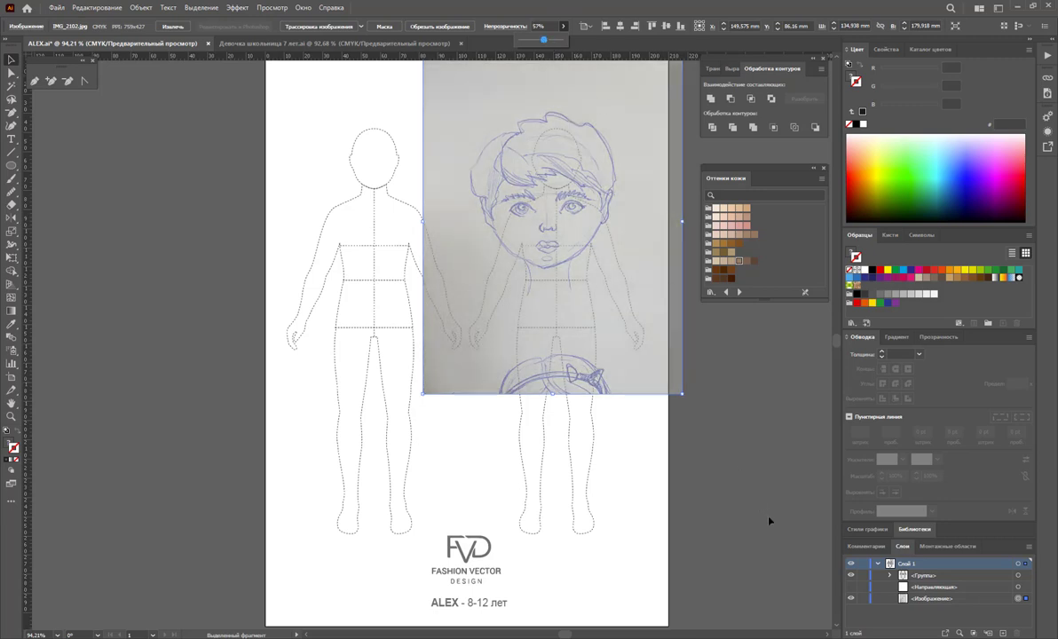
click(744, 460)
Step: Shrink the sketch and move it onto the right figure's head
scroll(718, 405, up, 1)
click(632, 271)
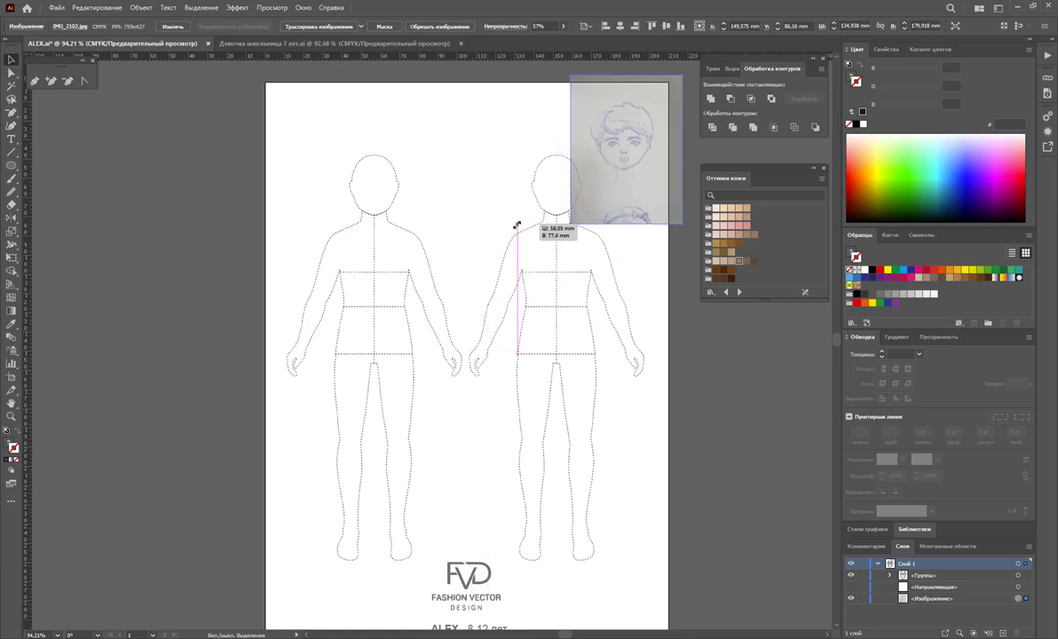
drag(422, 423, 498, 244)
drag(646, 181, 591, 210)
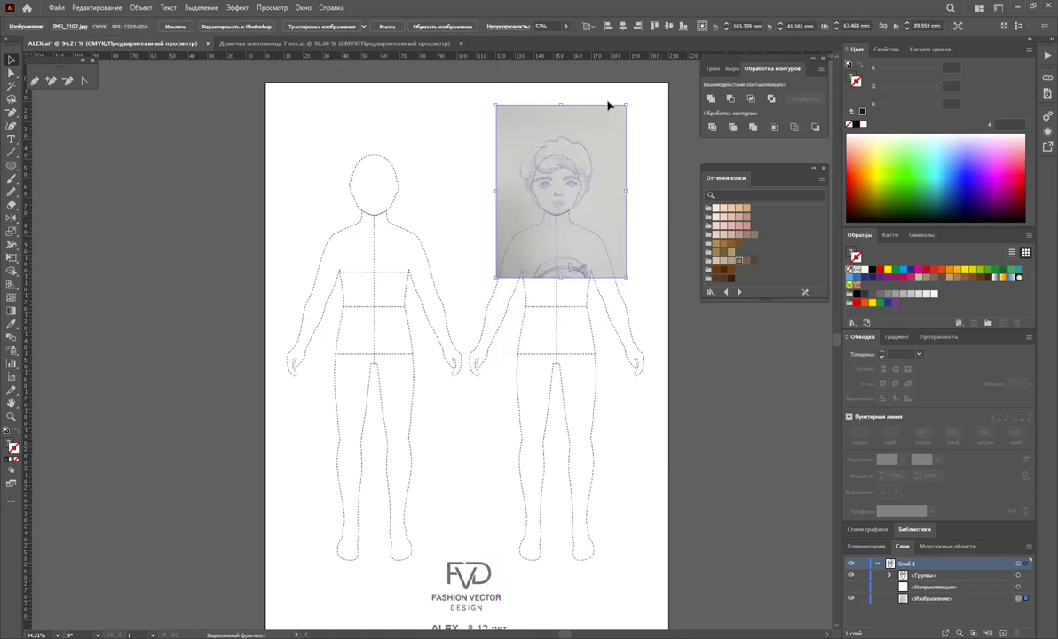
drag(625, 107, 614, 121)
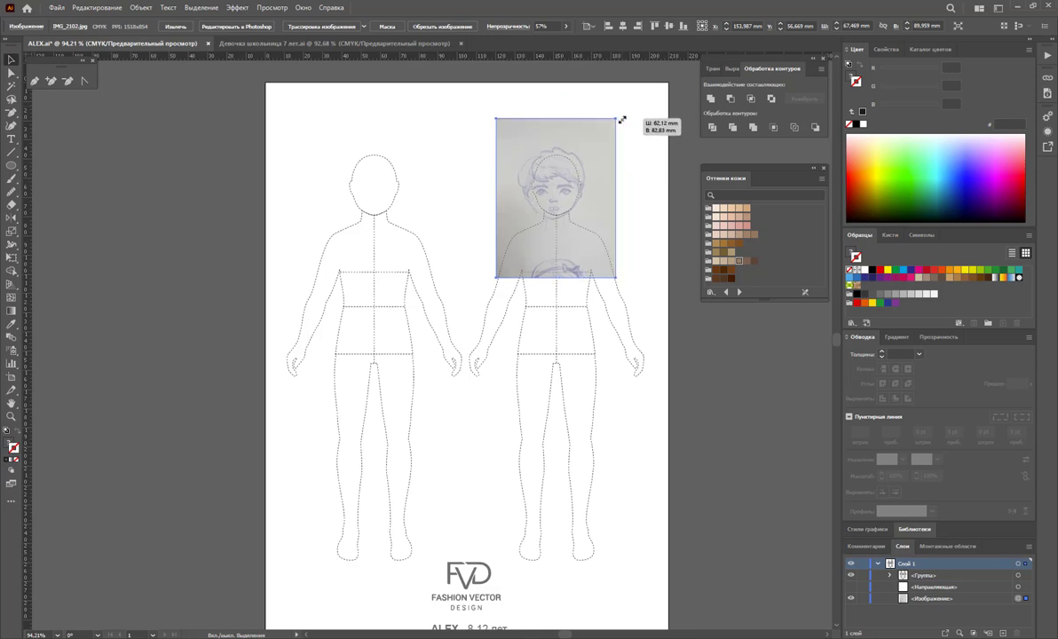
mouse_move(595, 176)
mouse_down()
mouse_move(609, 193)
mouse_move(600, 170)
mouse_up()
Step: Fine-tune the sketch's width and position with small drags and arrow-key nudges
drag(507, 193, 507, 193)
drag(610, 179, 610, 182)
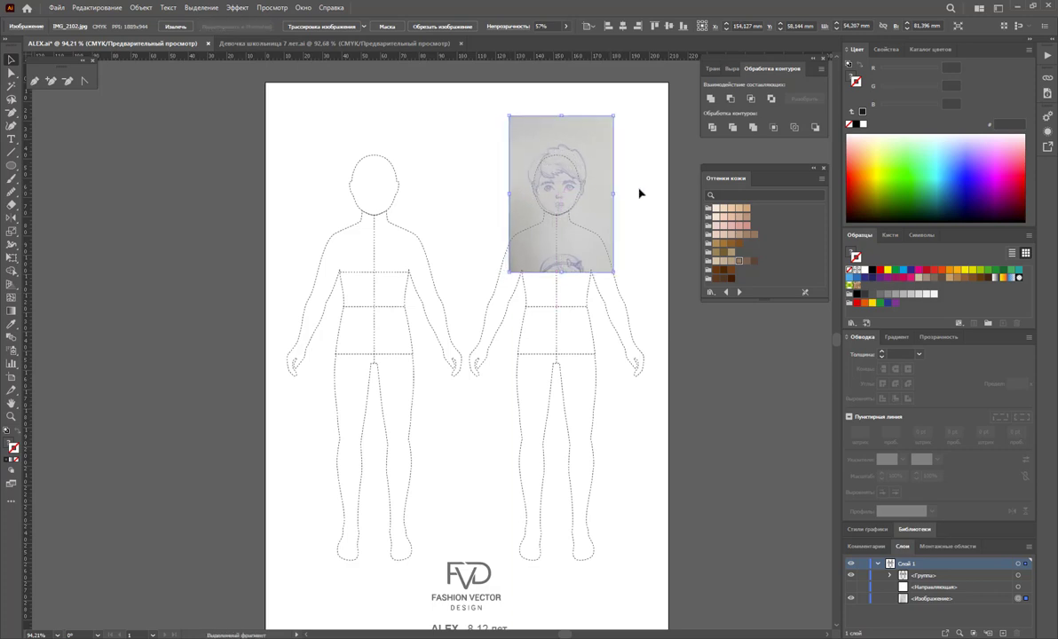
key(Left)
key(Left)
key(Down)
key(Down)
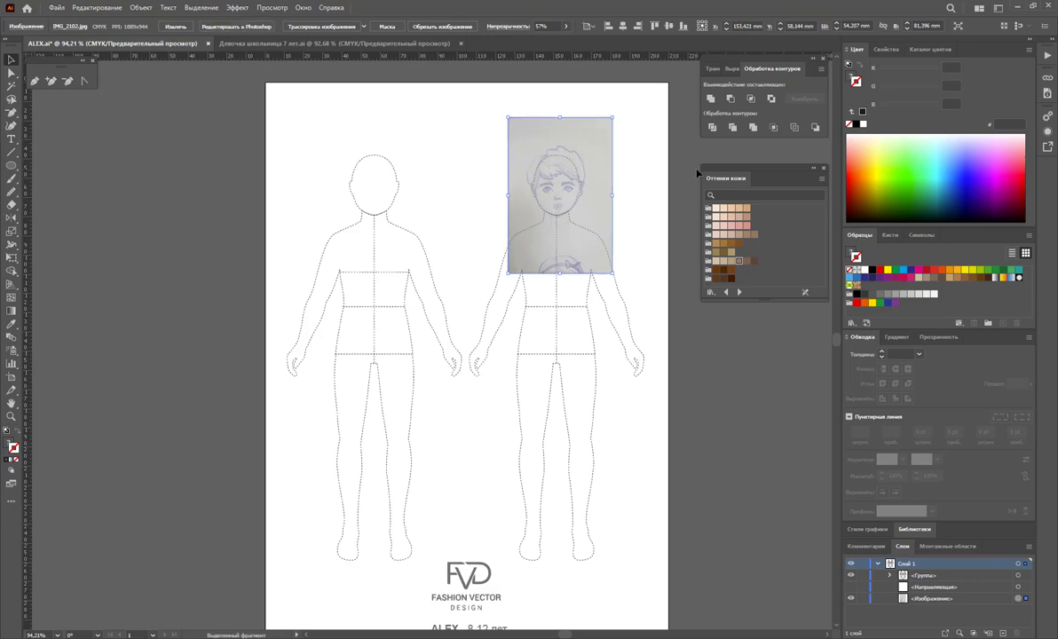
key(Down)
key(Left)
key(Up)
key(Up)
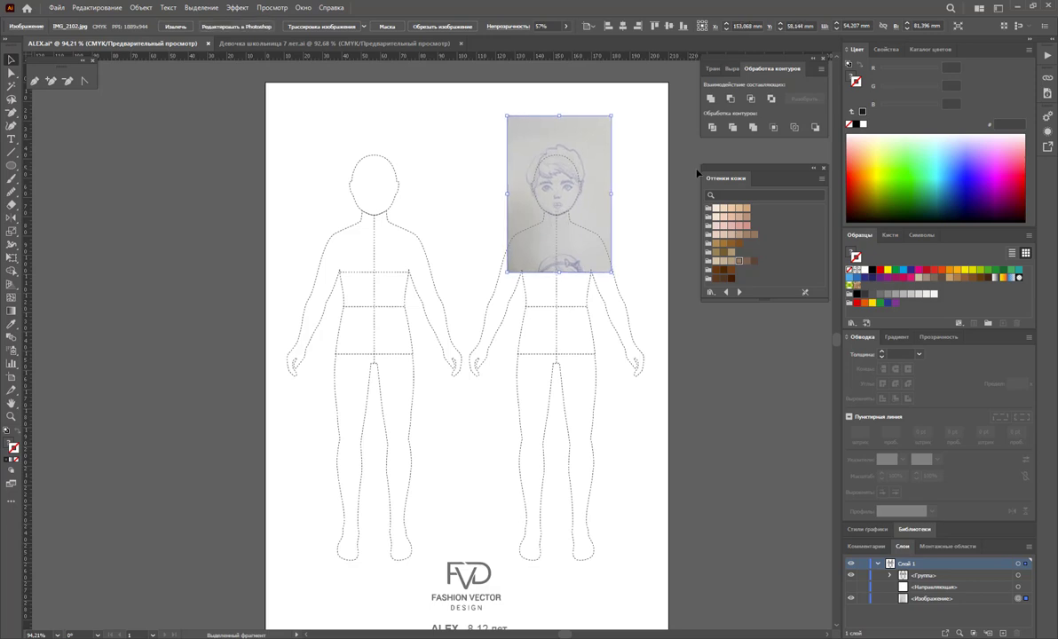
key(Up)
Step: Collapse Слой 1, create Слой 2 above it, and zoom onto the right figure's head
click(632, 264)
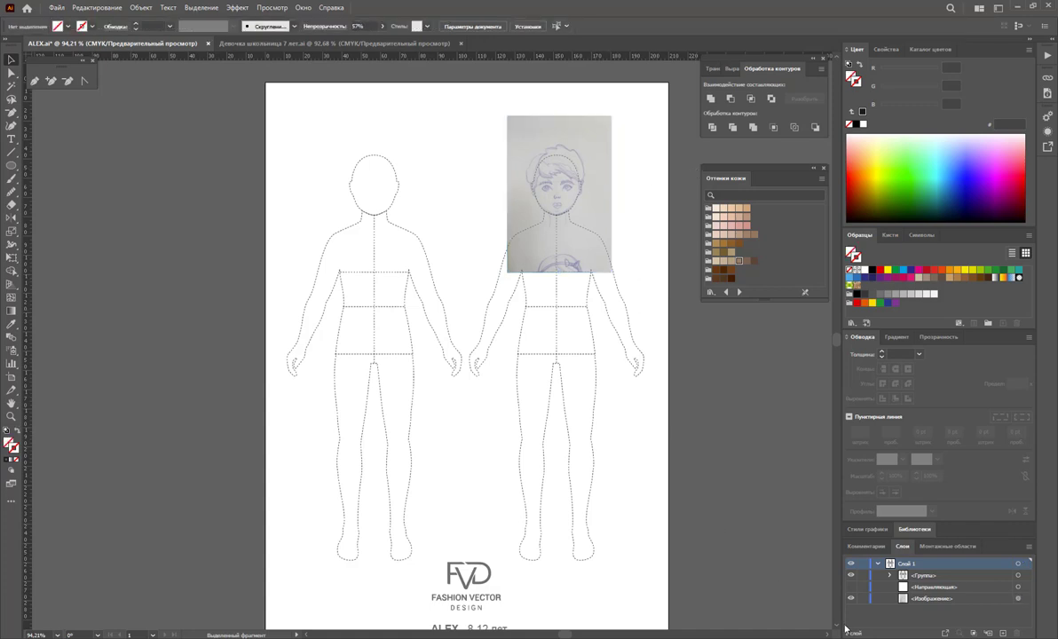
click(877, 564)
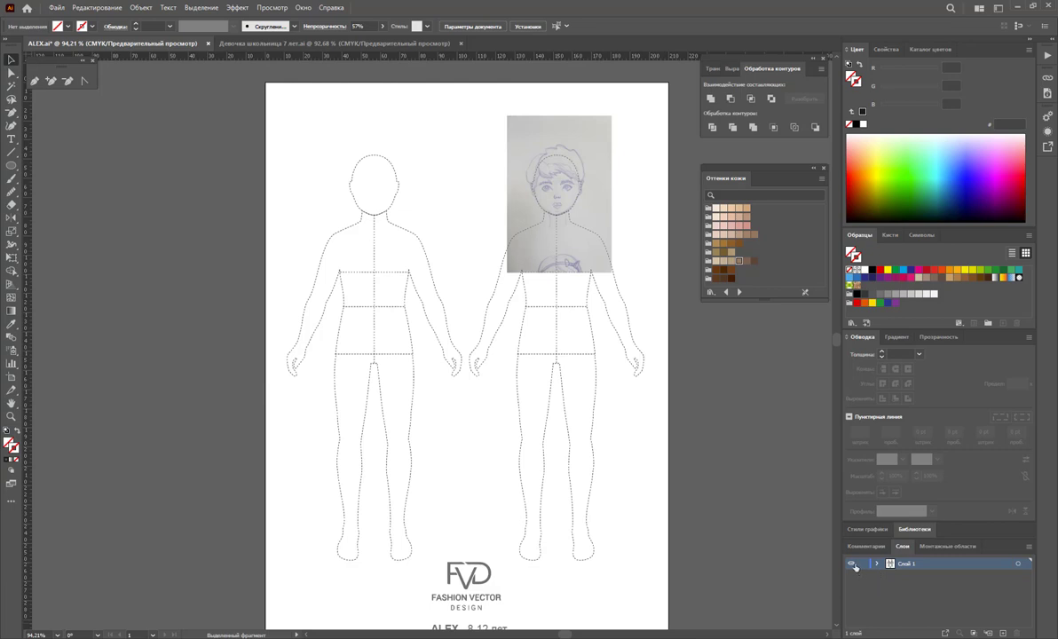
click(1001, 633)
click(11, 415)
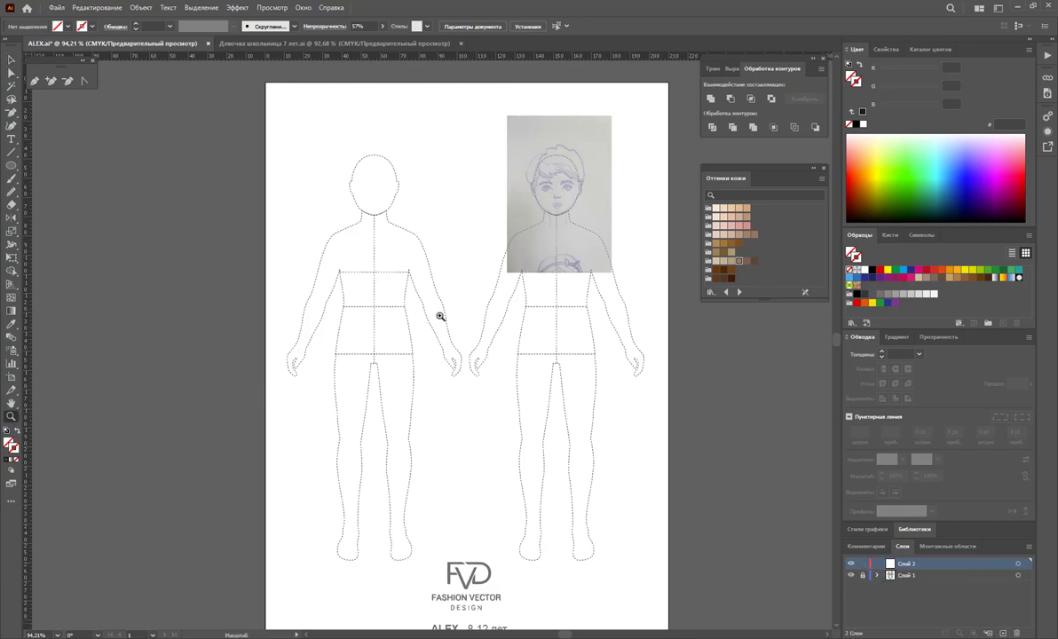
mouse_move(572, 181)
mouse_down()
mouse_move(614, 215)
mouse_move(598, 386)
mouse_up()
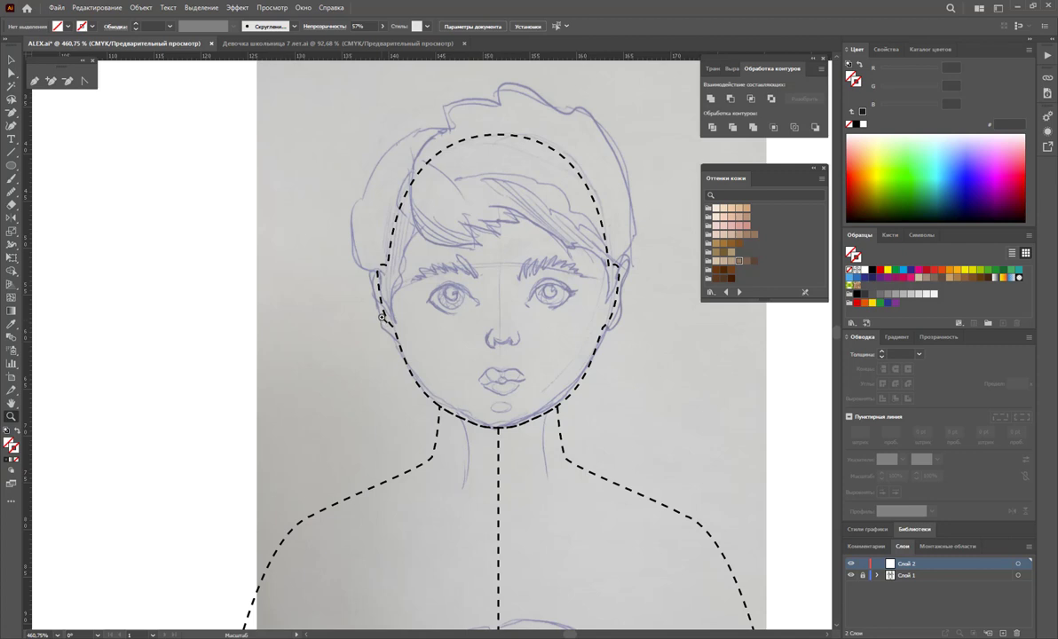
Step: Zoom in to roughly 2633% on the sketch's right eye
scroll(759, 451, up, 1)
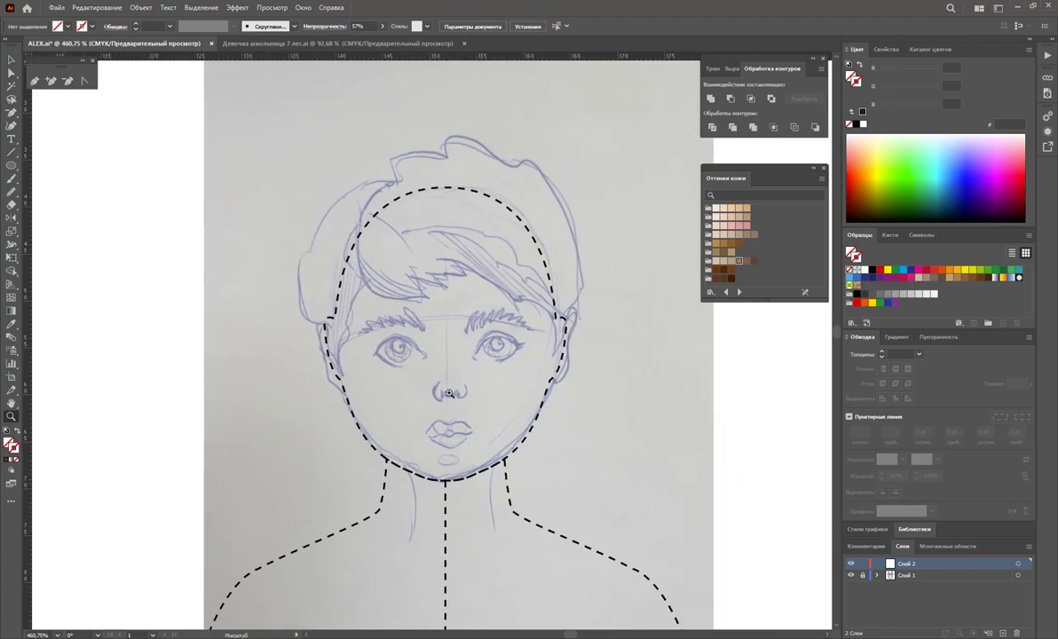
scroll(582, 375, up, 3)
scroll(582, 373, up, 1)
scroll(548, 352, down, 1)
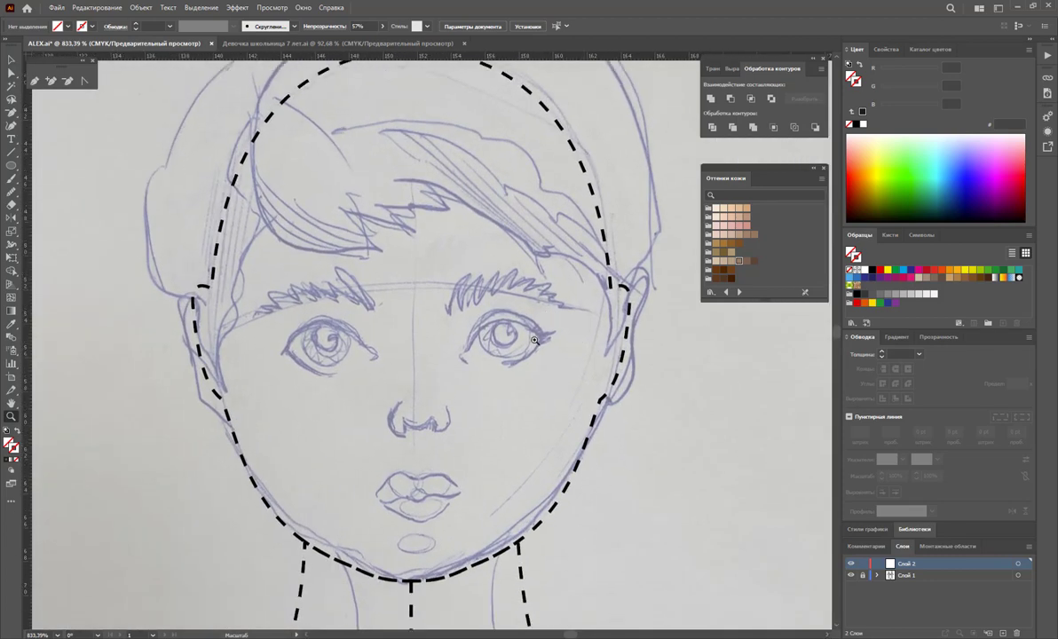
scroll(524, 331, down, 1)
scroll(526, 334, down, 1)
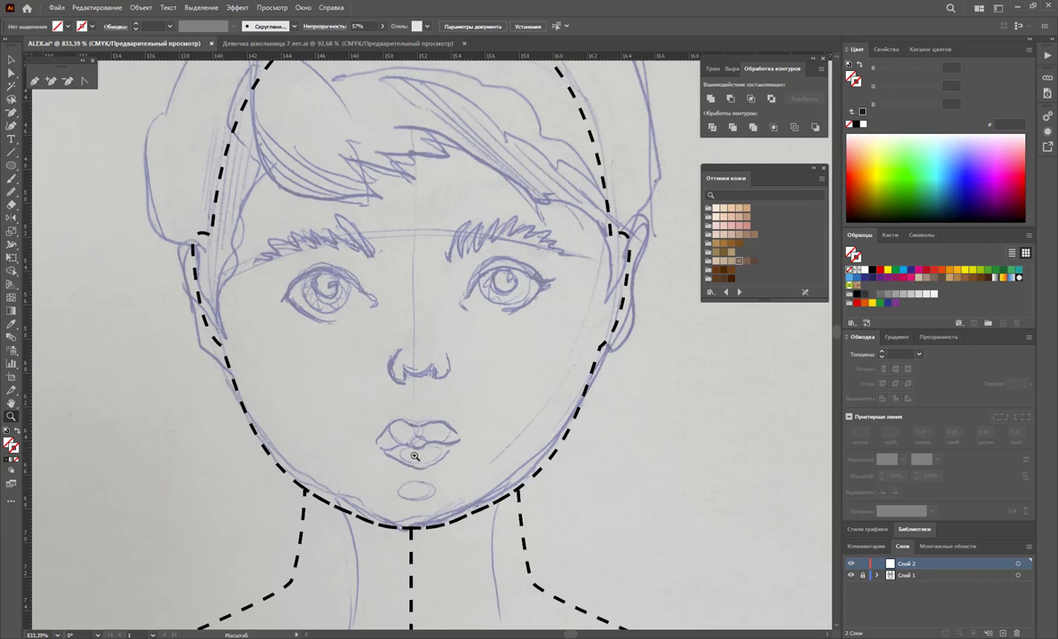
click(576, 308)
click(656, 346)
click(496, 367)
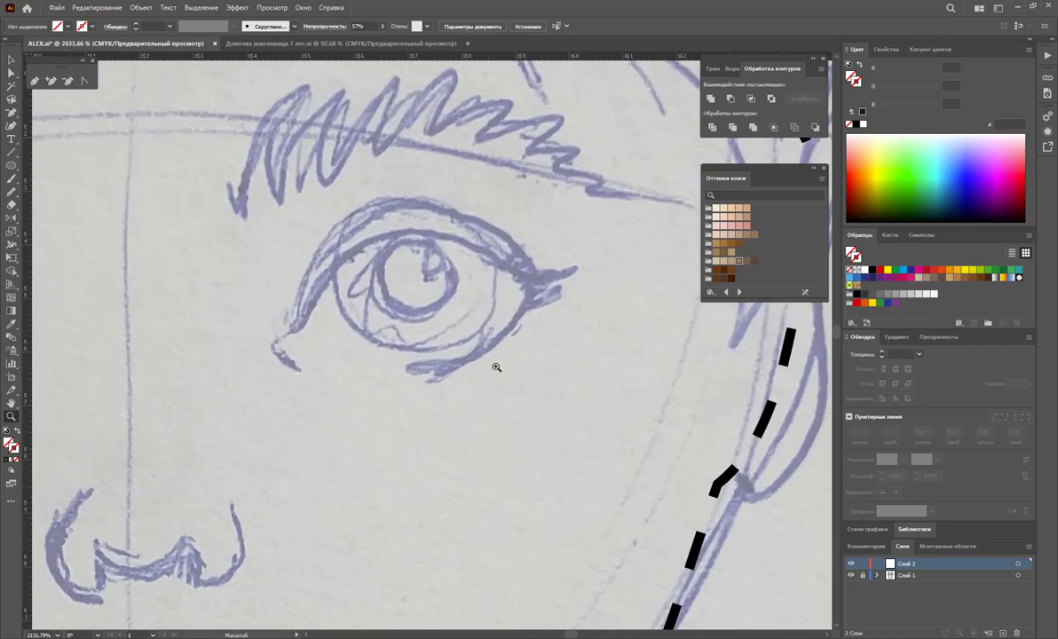
click(35, 80)
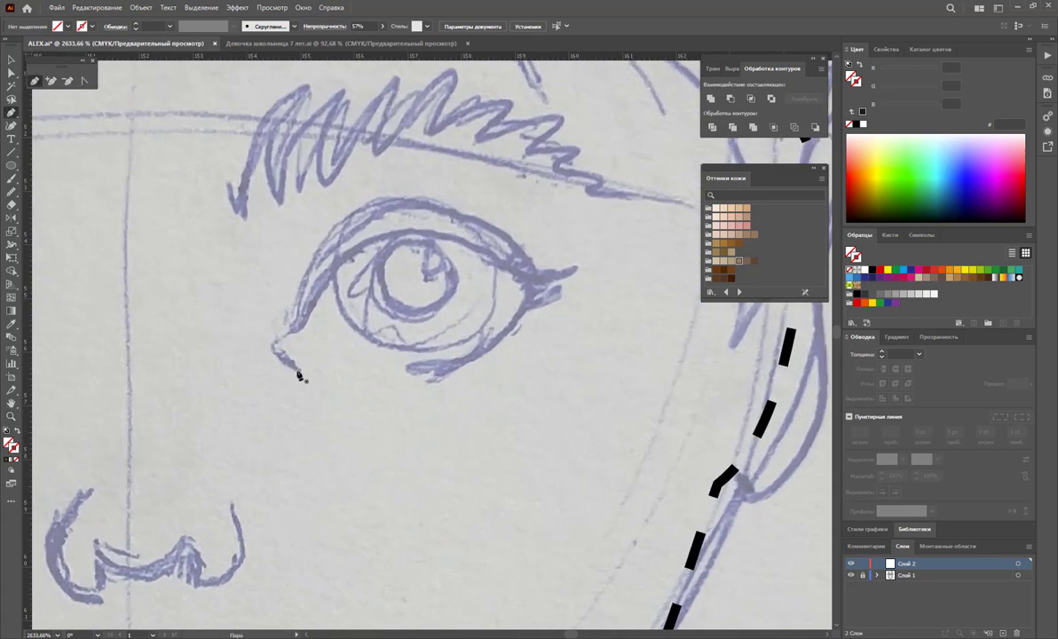
Step: Pen-trace the almond outline of the eye along the upper and lower lids
click(299, 367)
drag(275, 345, 265, 349)
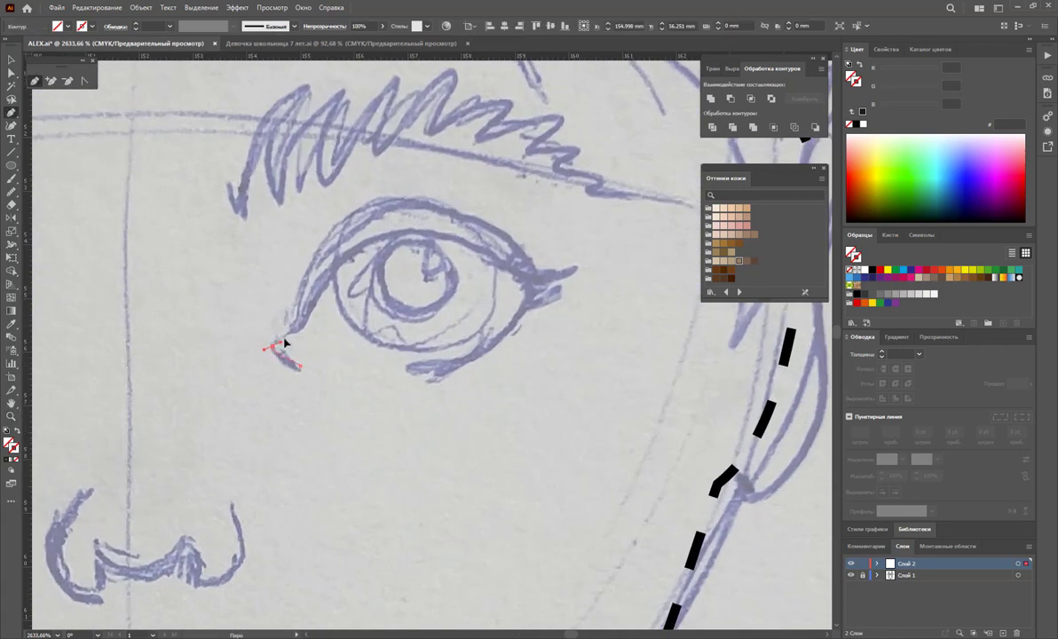
click(410, 232)
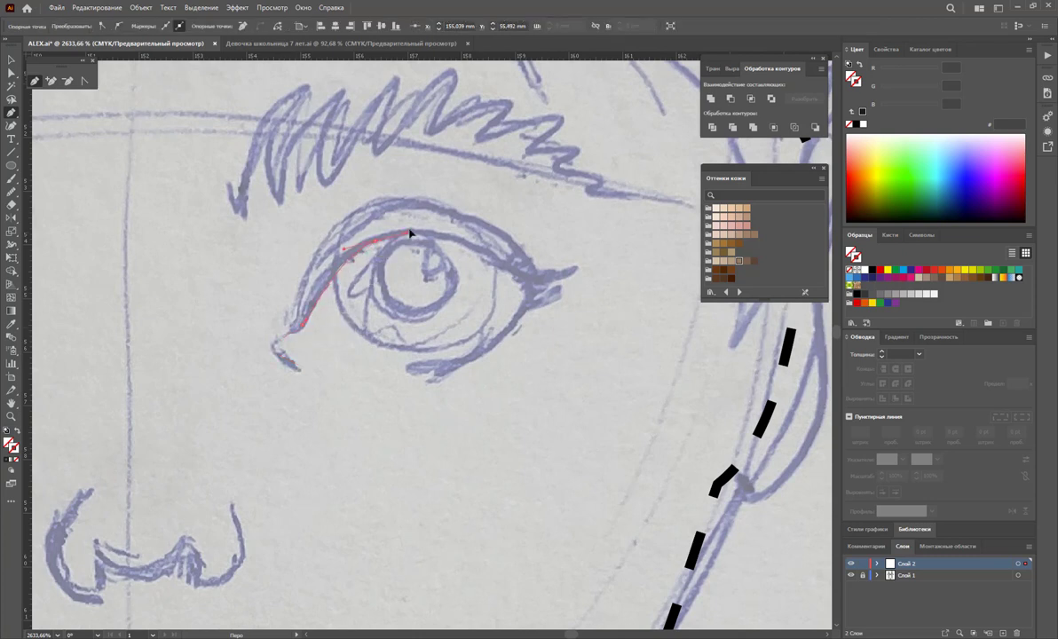
click(477, 247)
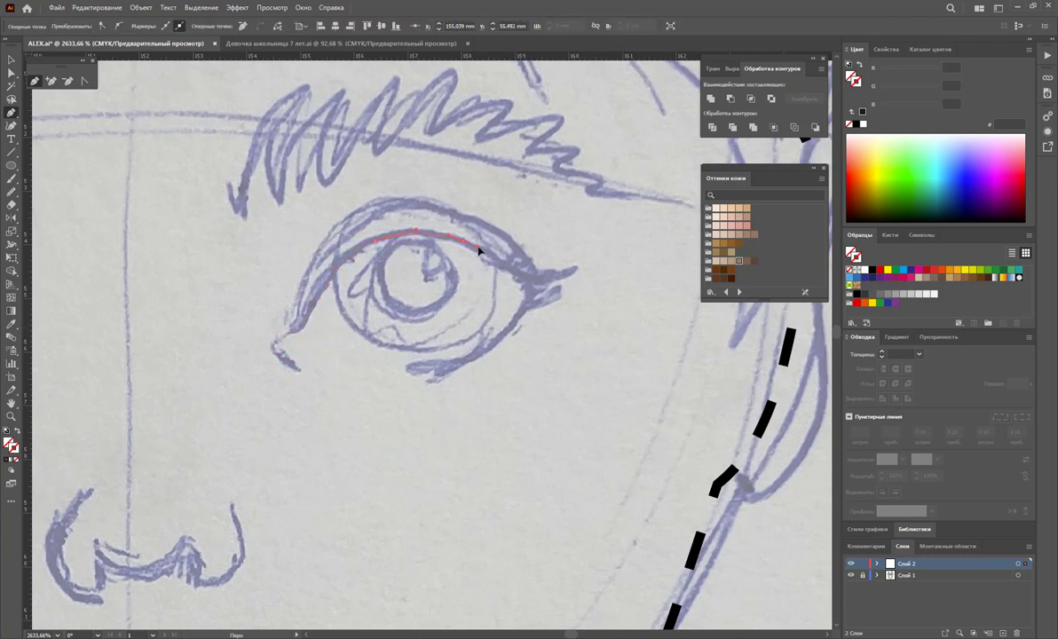
click(527, 277)
key(ctrl)
ctrl+click(527, 310)
click(530, 296)
click(444, 369)
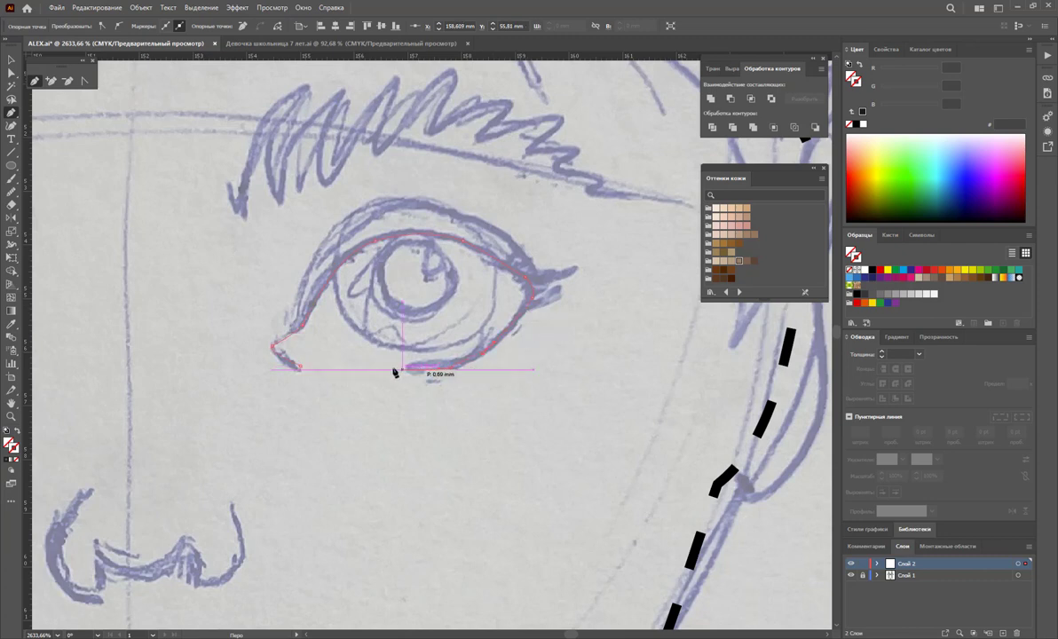
drag(300, 365, 290, 383)
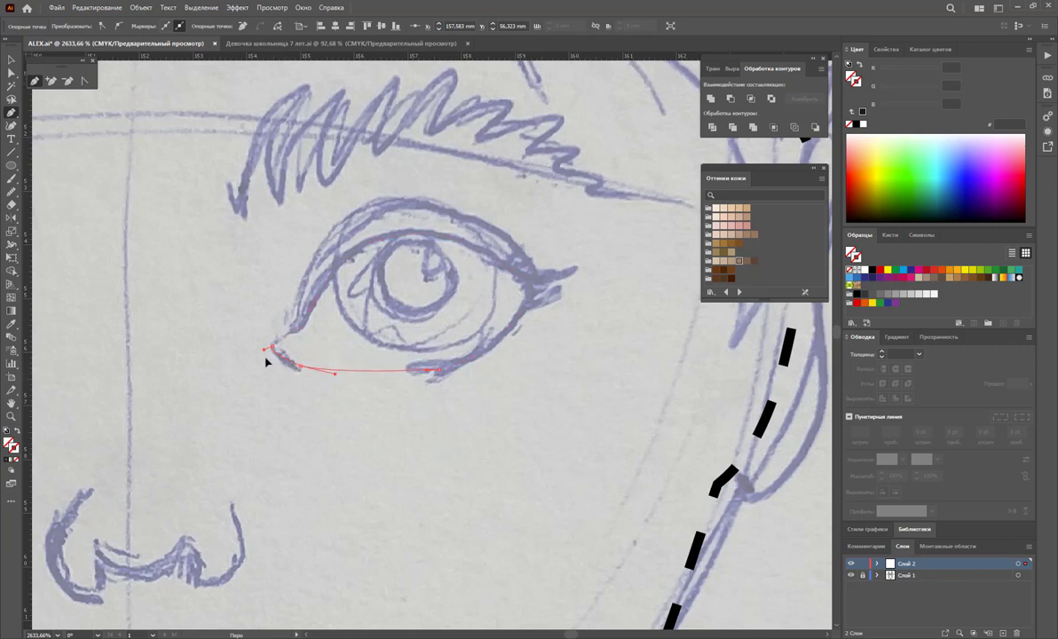
click(308, 359)
Step: Give the eye outline a black 0.25 pt stroke
click(12, 59)
click(288, 236)
click(322, 307)
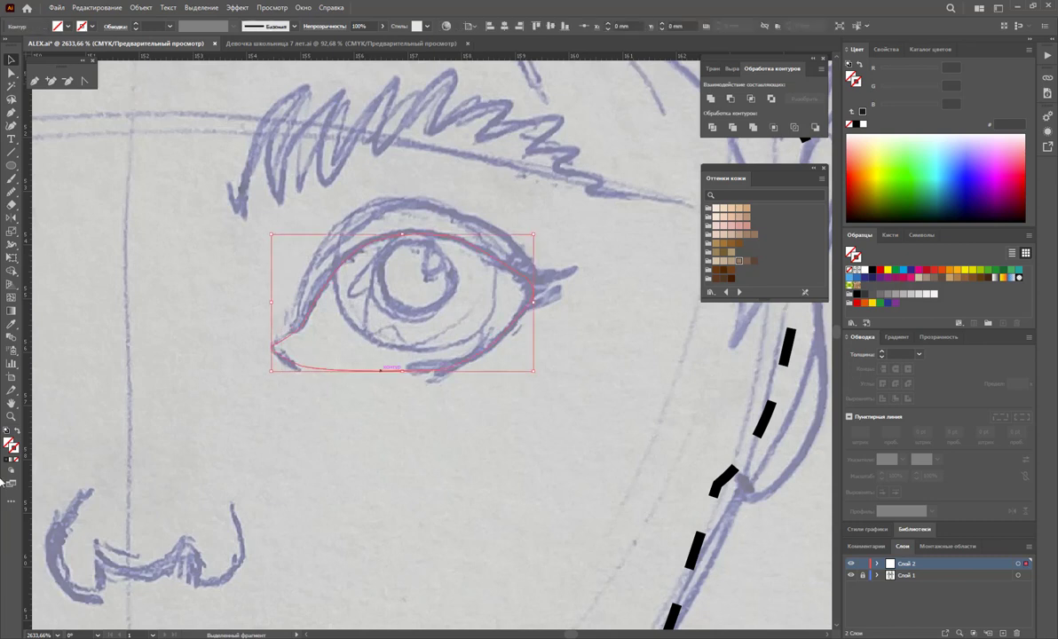
click(872, 270)
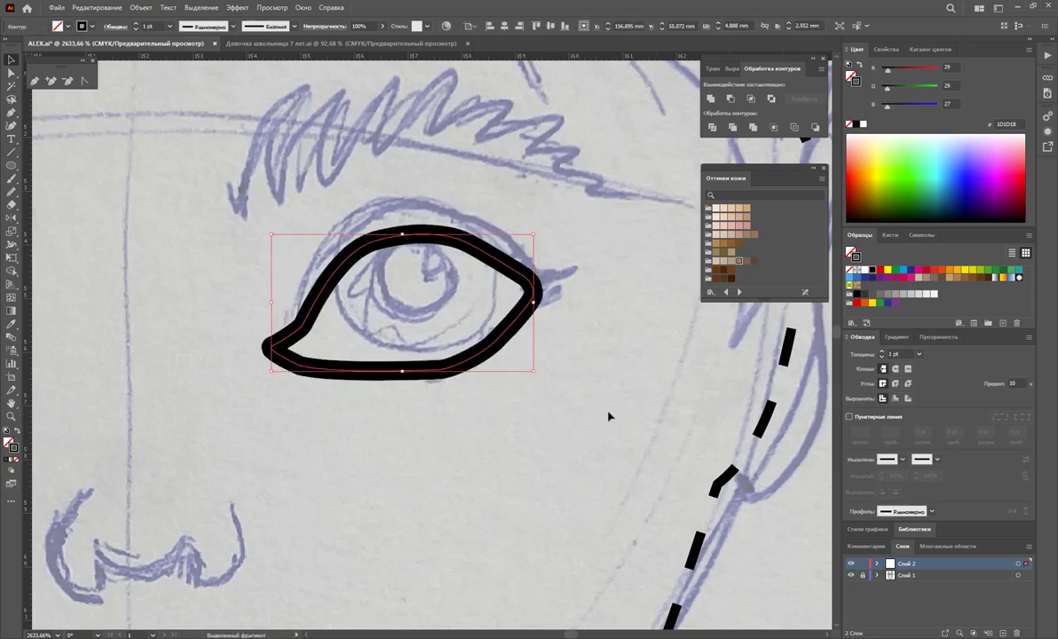
click(919, 353)
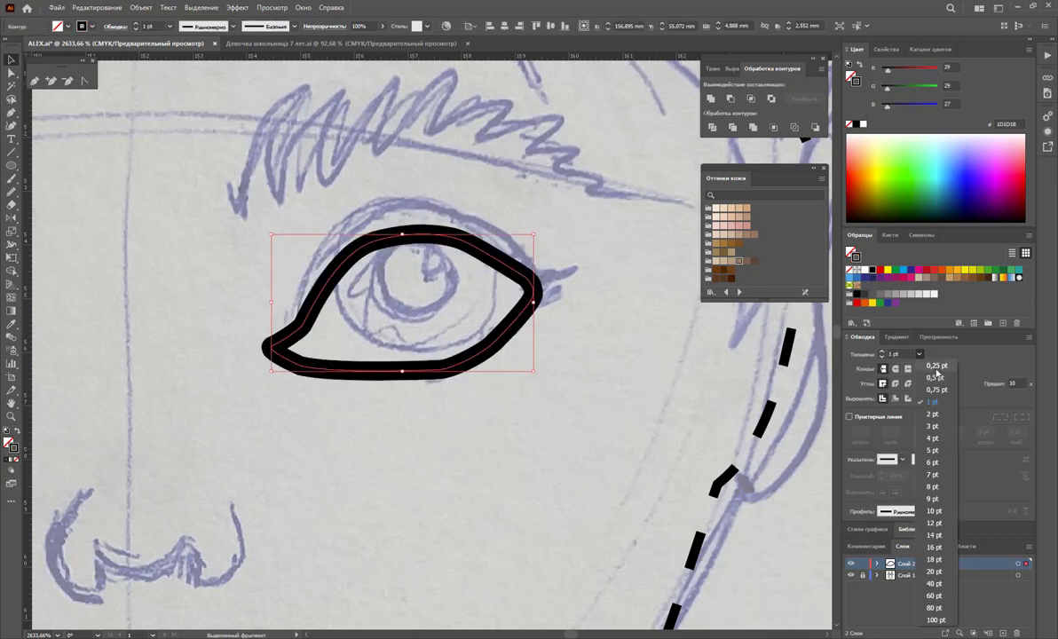
click(936, 365)
click(612, 333)
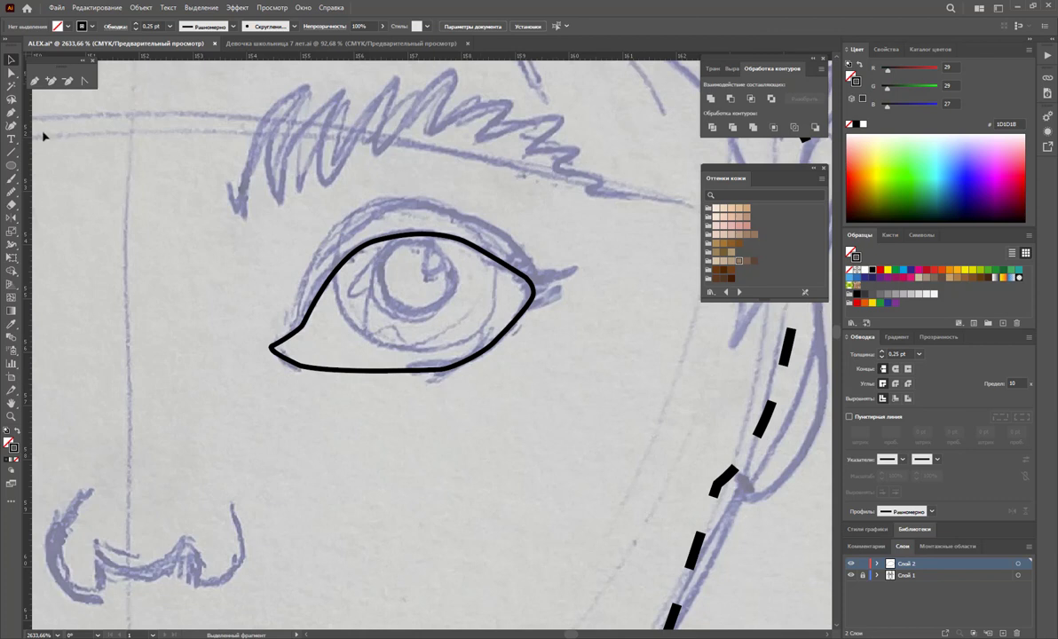
Step: Pen a closed rounded shape over the eyeball
key(p)
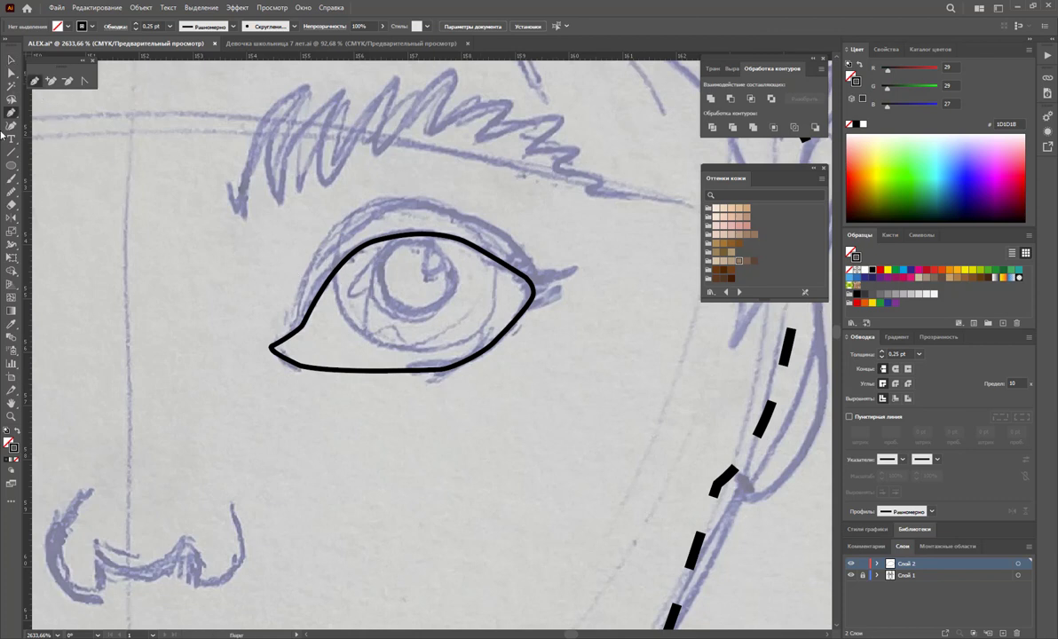
click(339, 230)
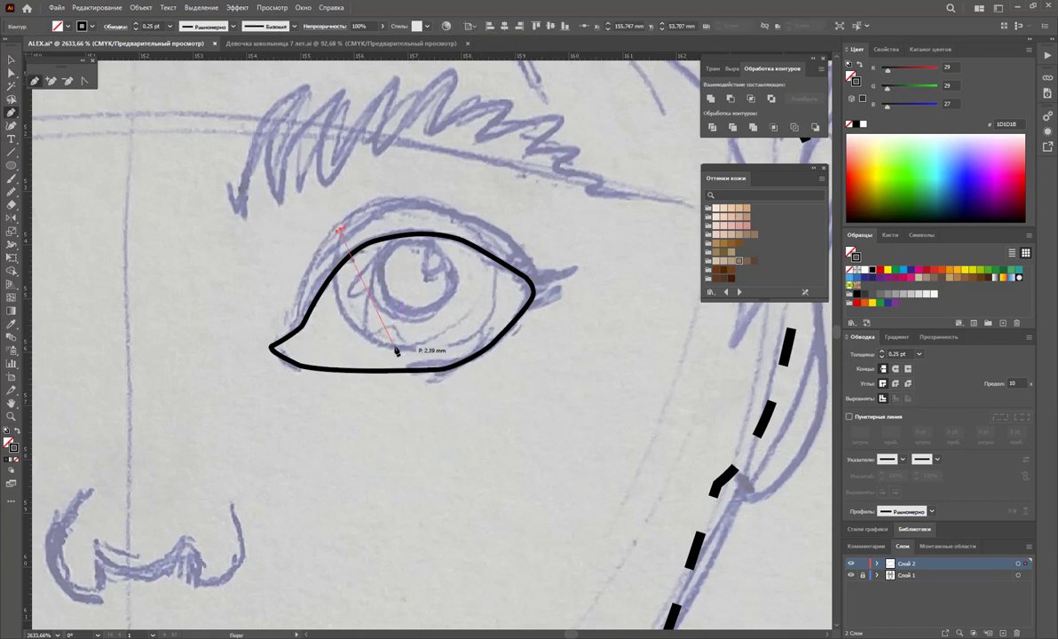
drag(395, 347, 480, 353)
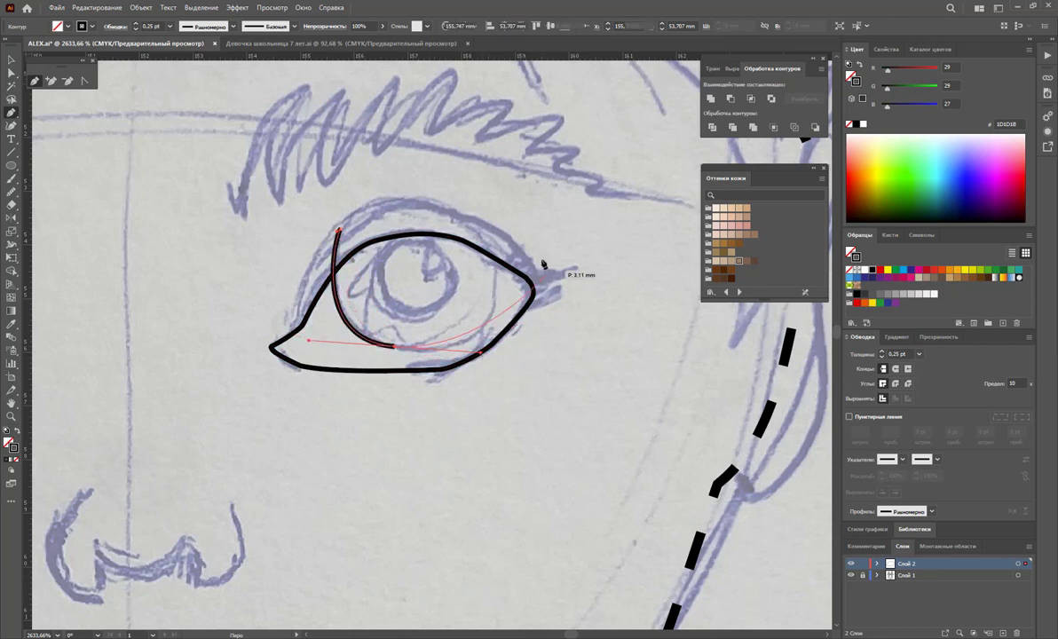
drag(510, 251, 513, 193)
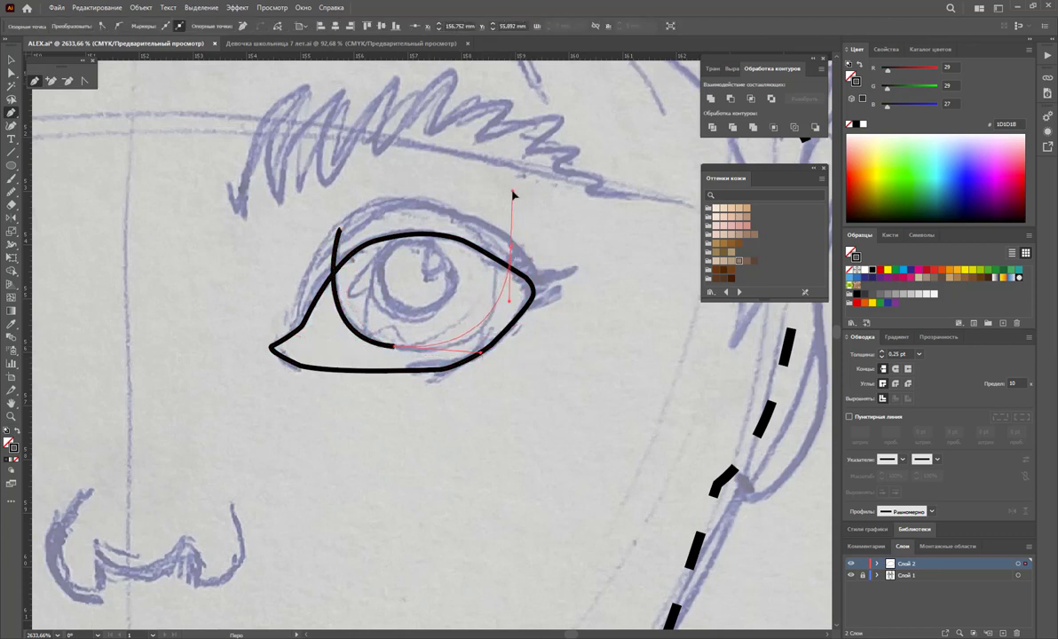
drag(339, 230, 373, 227)
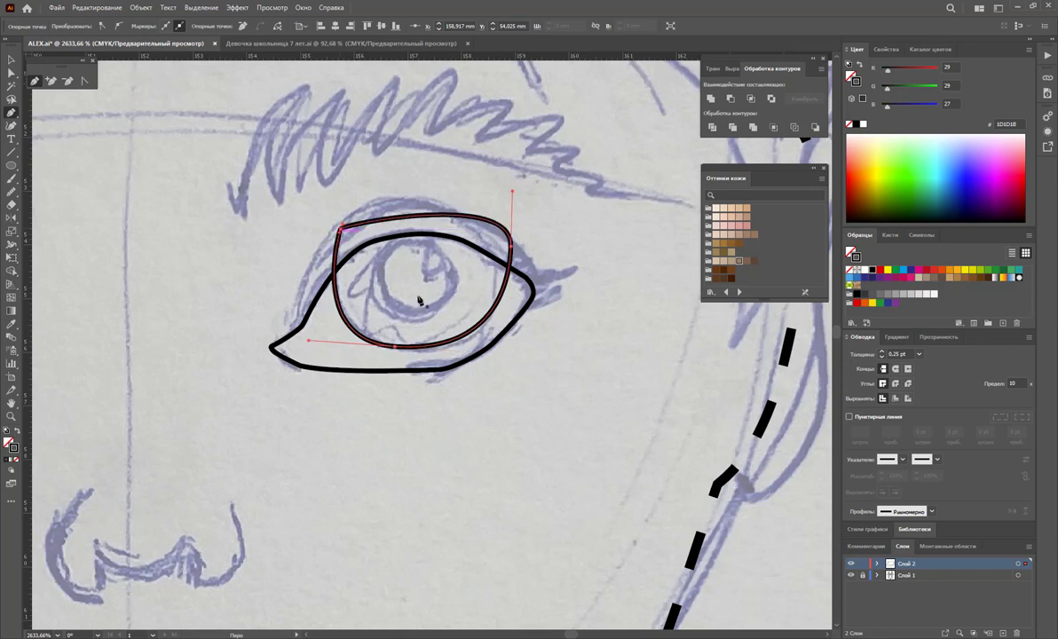
click(12, 166)
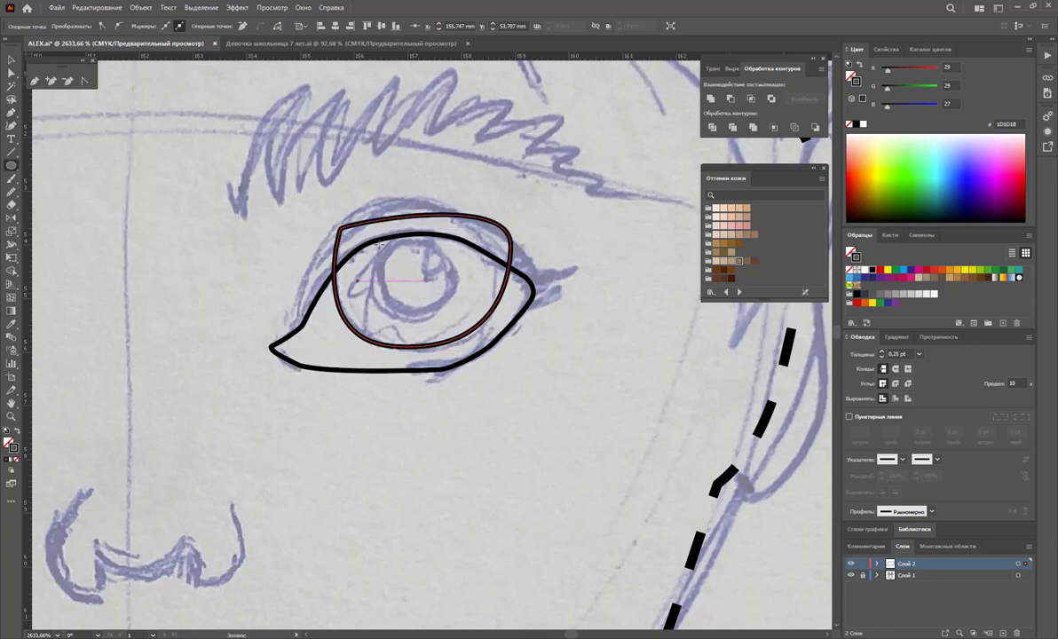
Step: Draw an iris circle and a small highlight circle inside the eye
drag(376, 240, 455, 314)
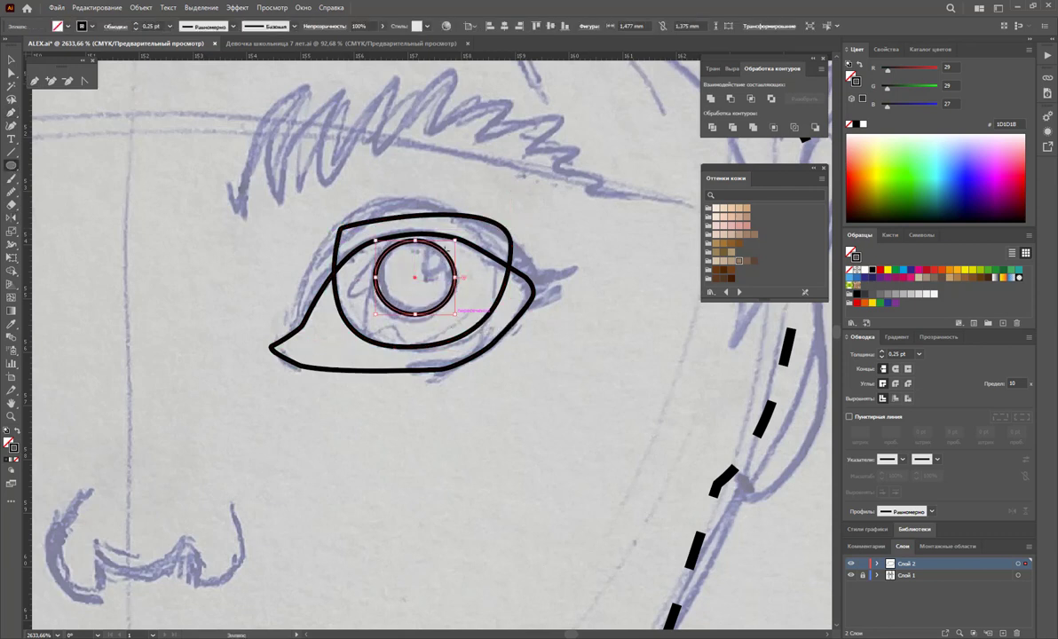
click(464, 262)
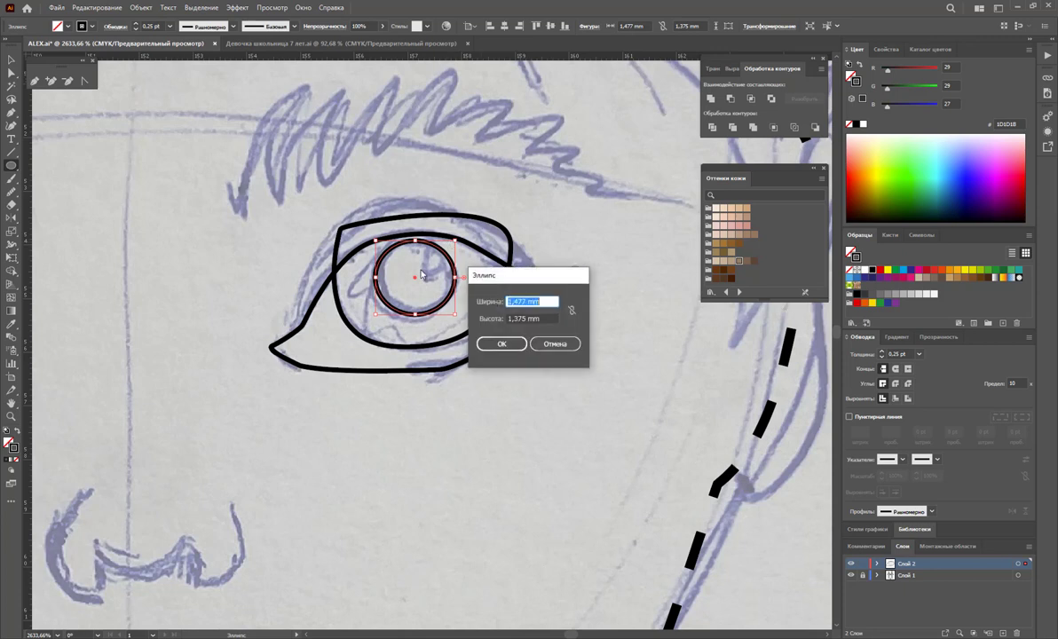
drag(426, 248, 448, 270)
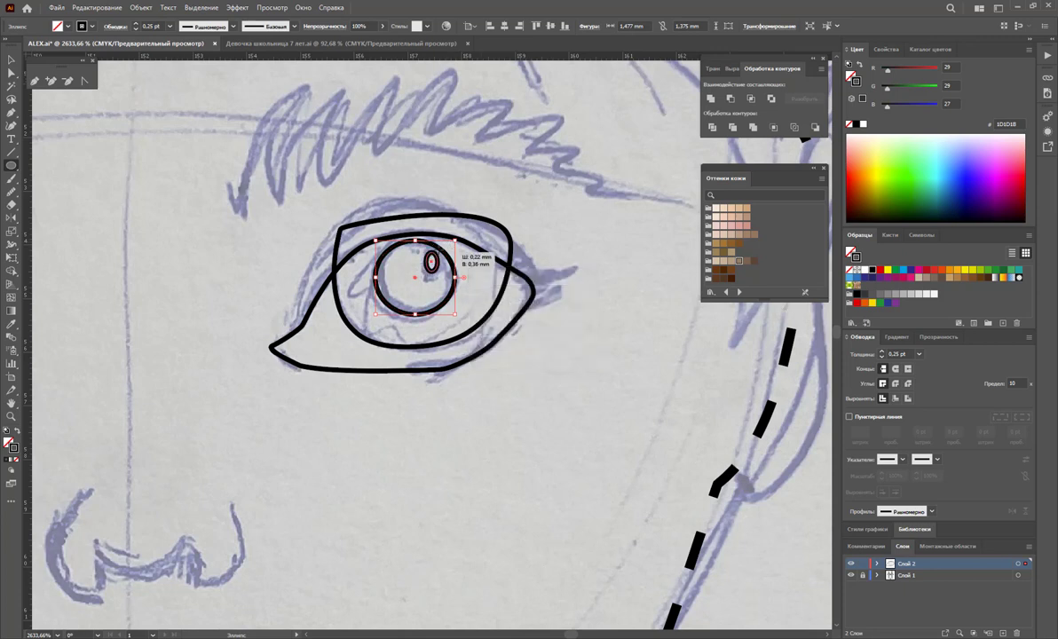
key(v)
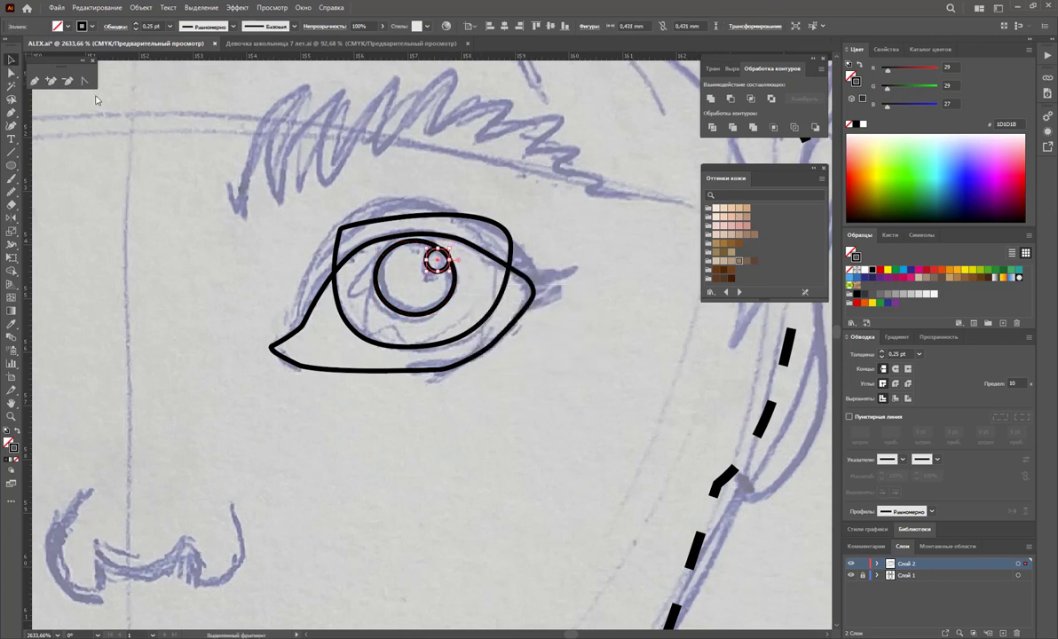
click(579, 231)
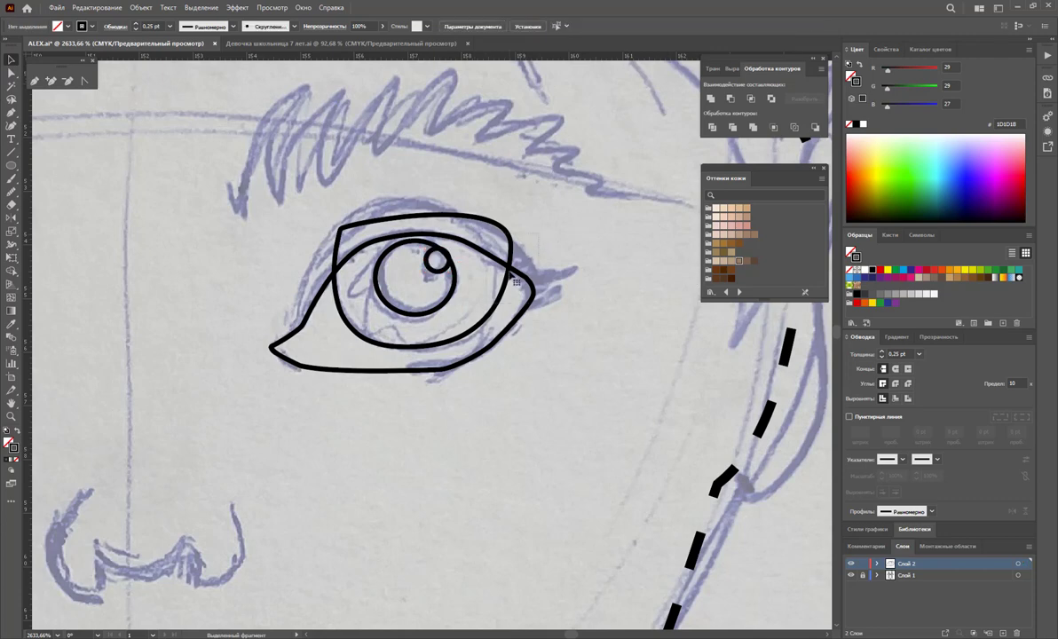
Step: Move a copy of the divided eye shapes below, ungroup it, and delete the upper piece
mouse_move(516, 282)
mouse_down()
mouse_move(517, 476)
mouse_move(516, 464)
mouse_up()
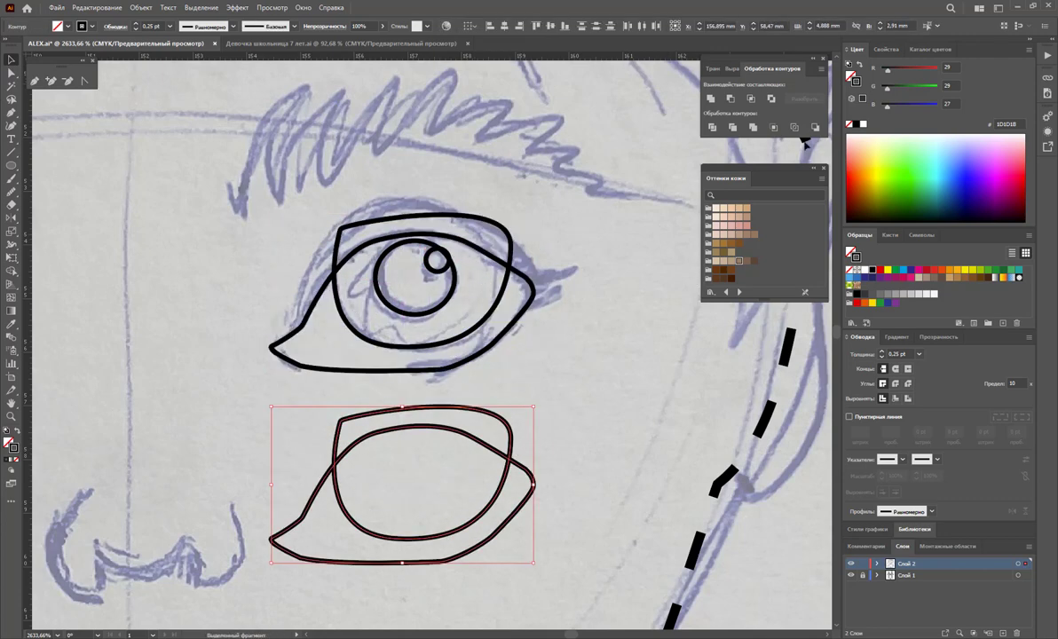
right_click(487, 426)
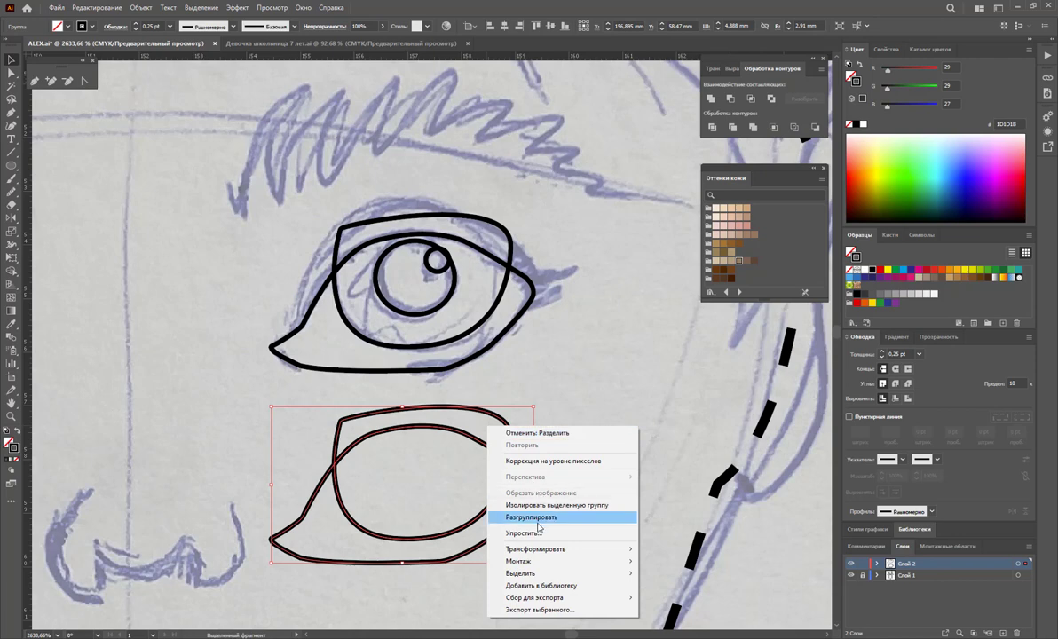
click(530, 516)
click(606, 450)
click(502, 441)
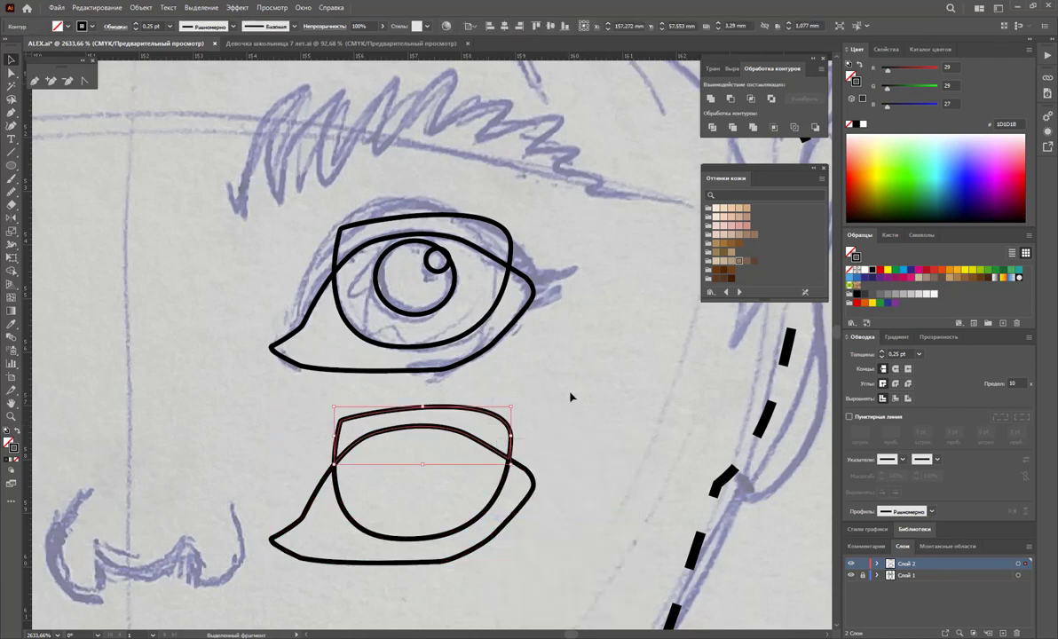
key(Delete)
Step: Delete the extra shape over the eye, move the inner arc onto it, and remove the leftover copy
click(504, 251)
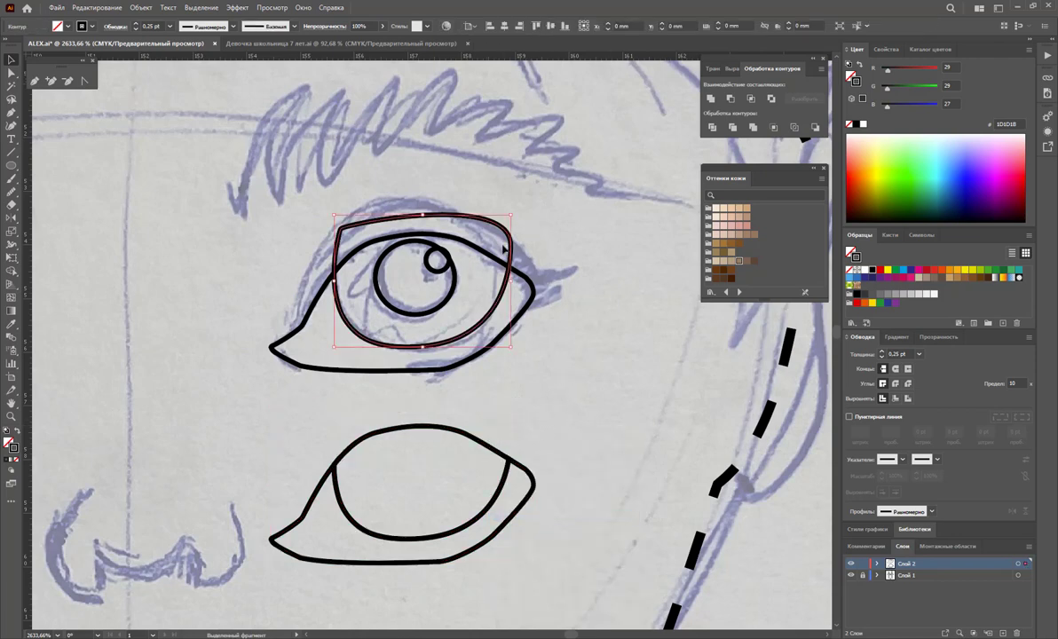
key(Delete)
drag(504, 490, 514, 299)
click(544, 513)
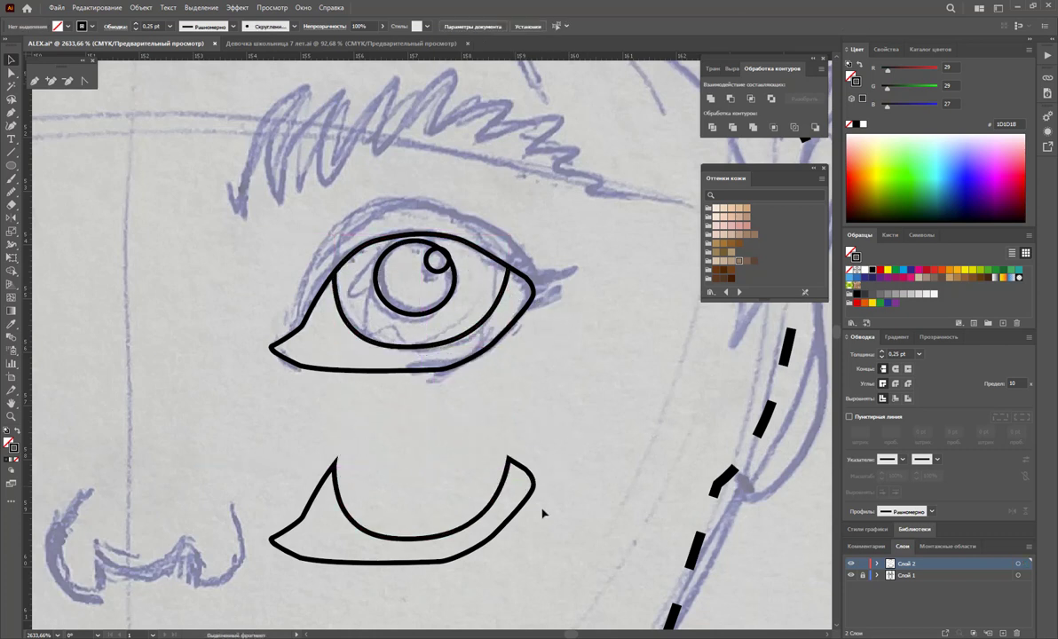
click(421, 533)
key(Delete)
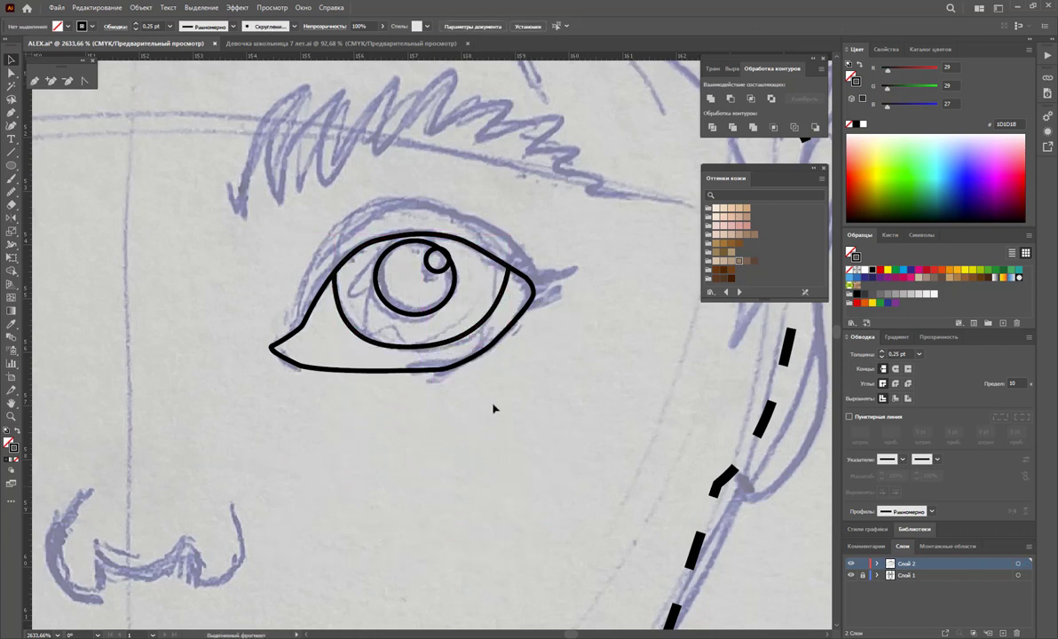
Step: Pencil a curve along the upper eyelid and smooth it
click(33, 82)
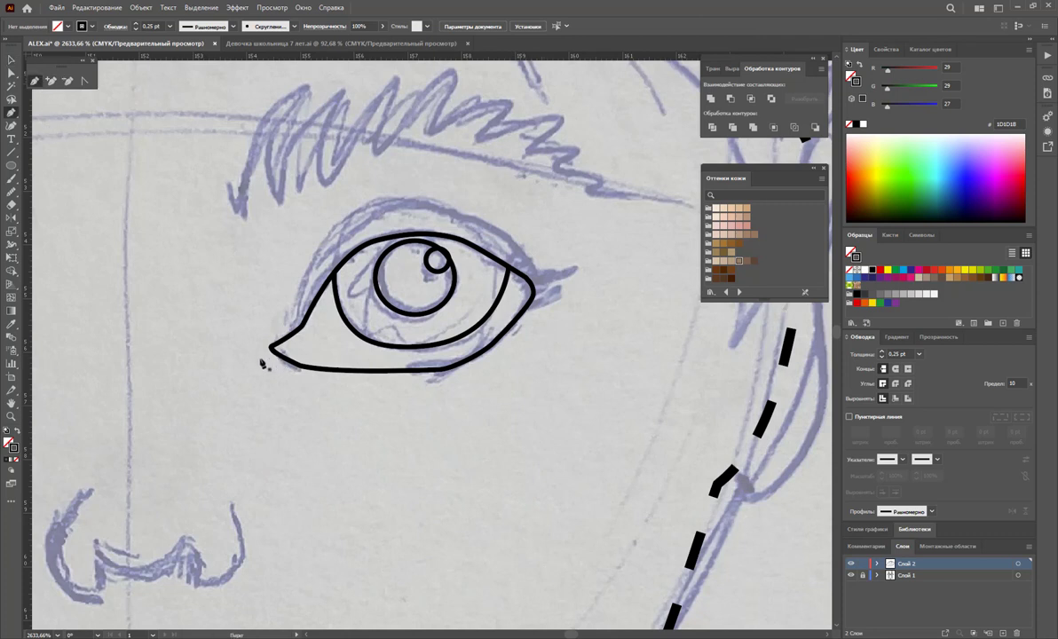
mouse_move(272, 348)
mouse_down()
mouse_move(328, 246)
mouse_move(378, 208)
mouse_move(443, 207)
mouse_move(580, 272)
mouse_move(528, 309)
mouse_up()
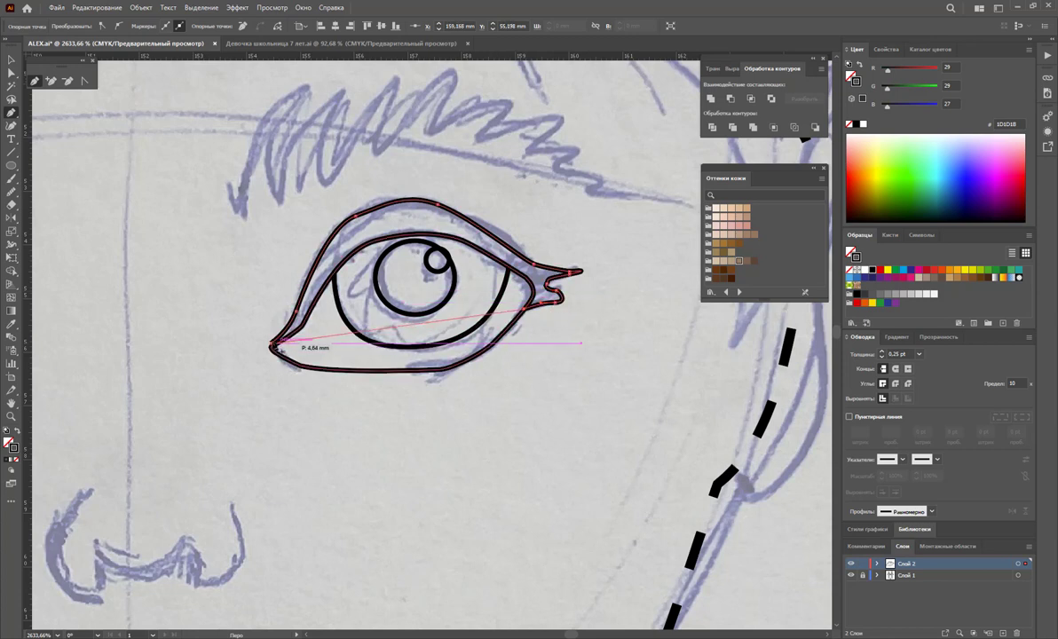
drag(272, 344, 318, 365)
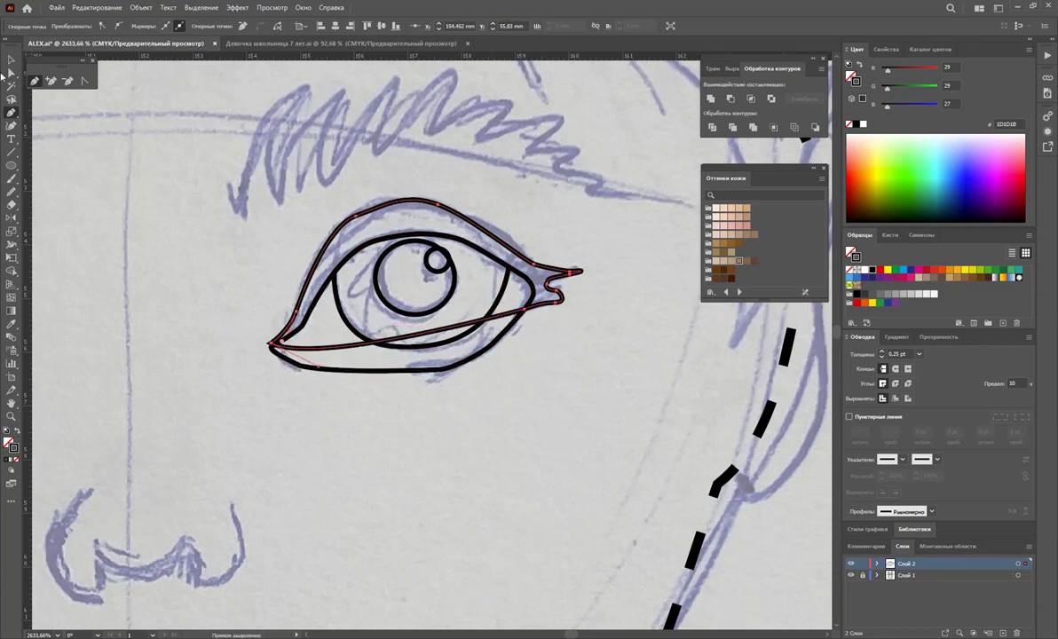
click(11, 192)
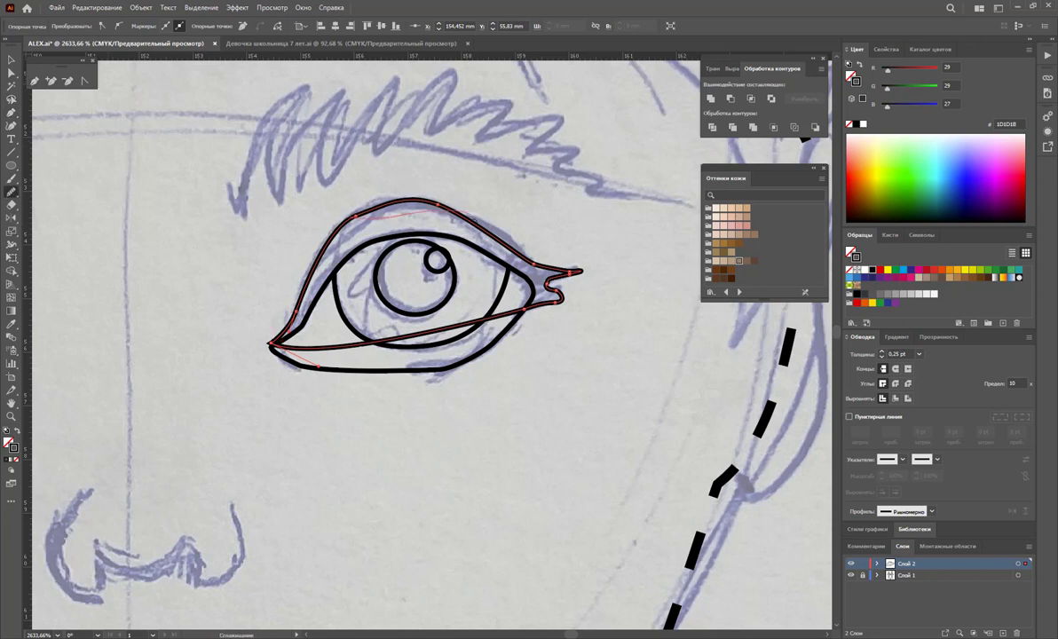
drag(306, 229, 433, 204)
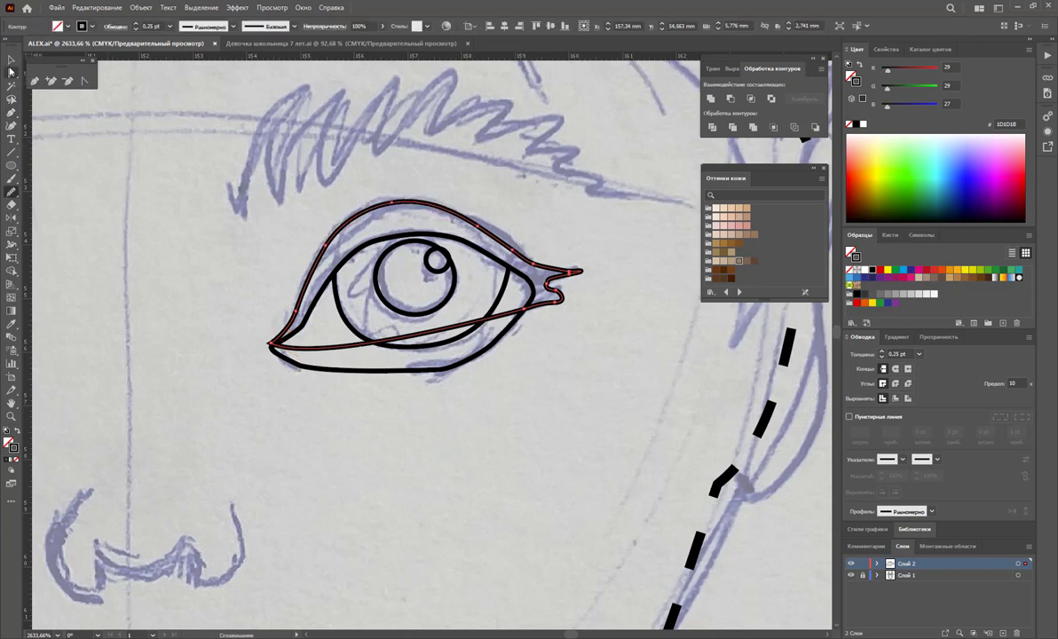
Step: Place a copy of the eye outline below and delete the original's outer lid path
click(10, 59)
click(229, 223)
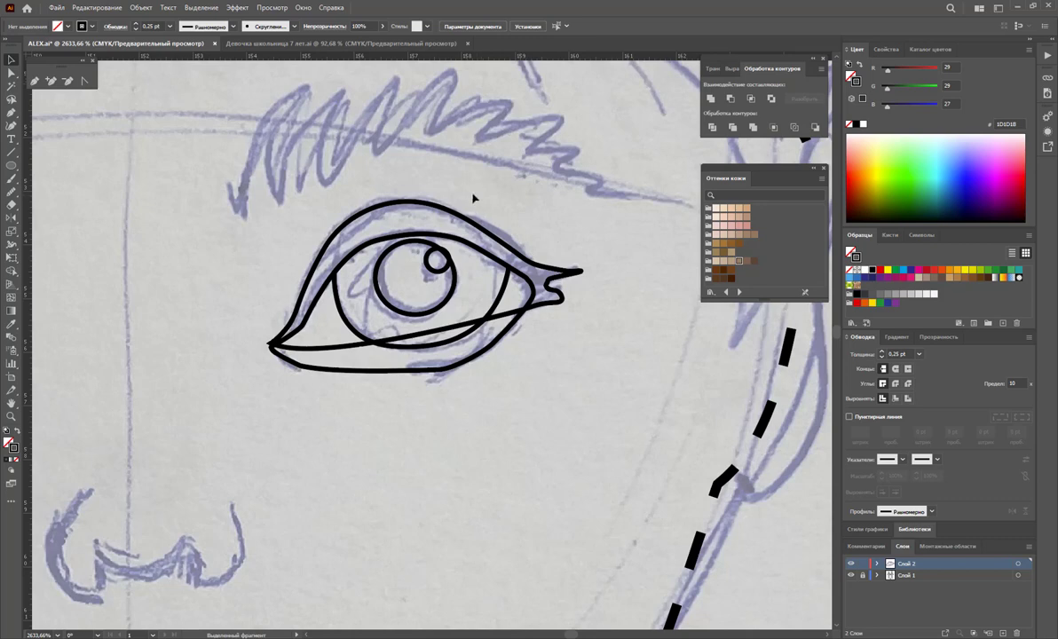
click(417, 204)
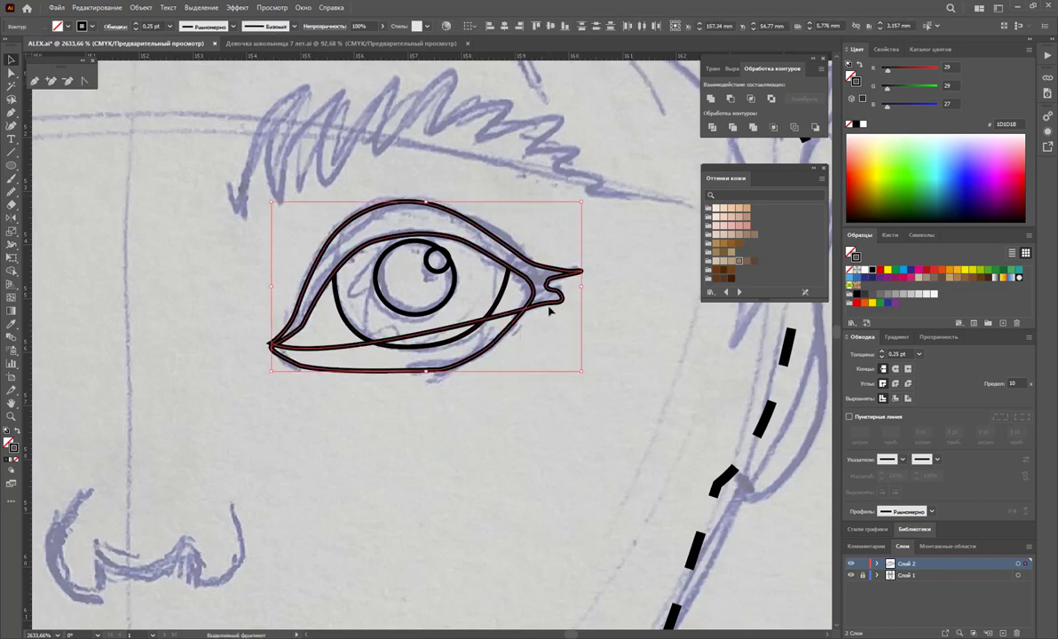
drag(545, 313, 545, 494)
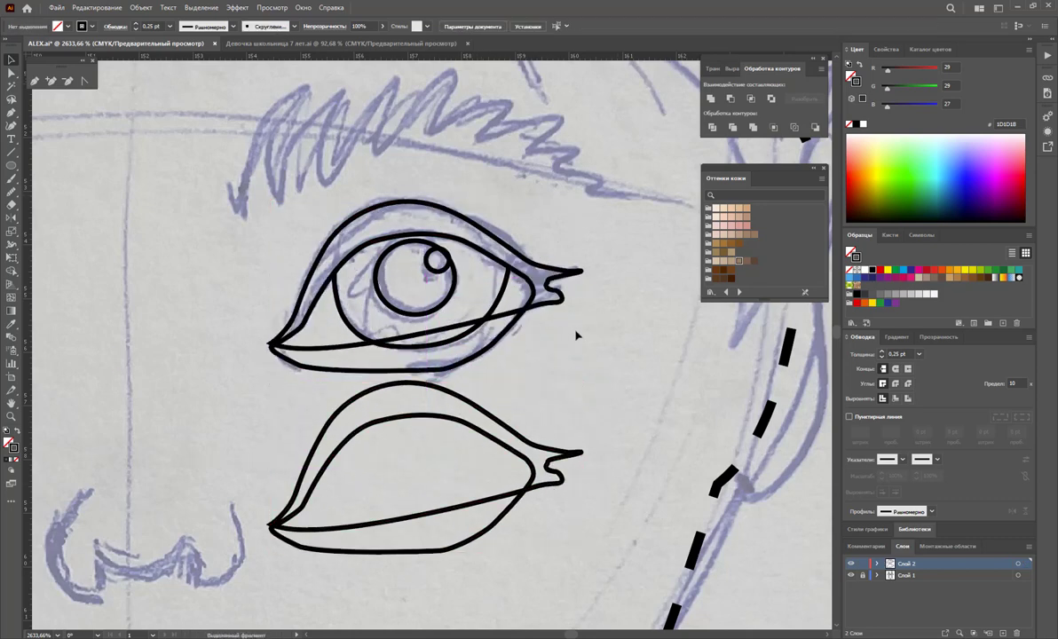
click(544, 277)
key(Delete)
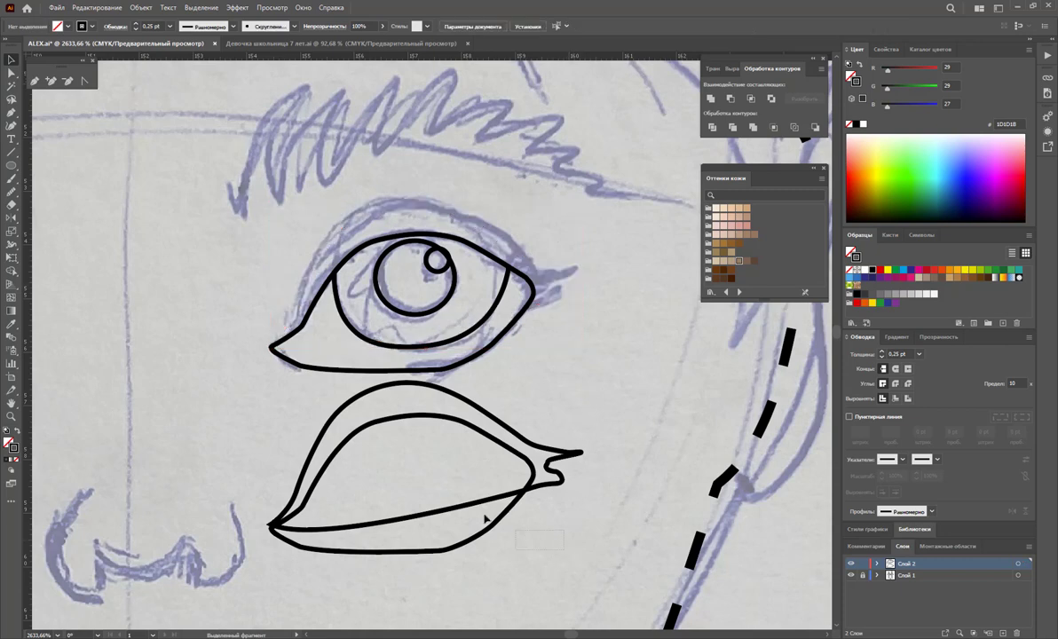
Step: Divide the copied outline, delete its inner almond piece, and move the lid shape up onto the eye
click(575, 480)
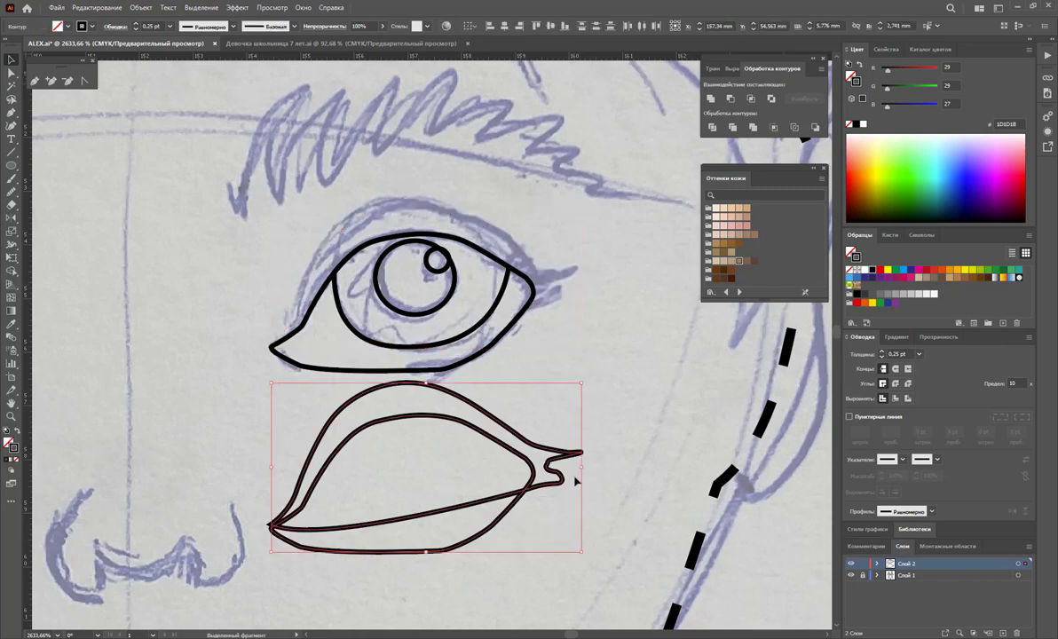
click(711, 130)
right_click(454, 385)
click(497, 490)
click(497, 582)
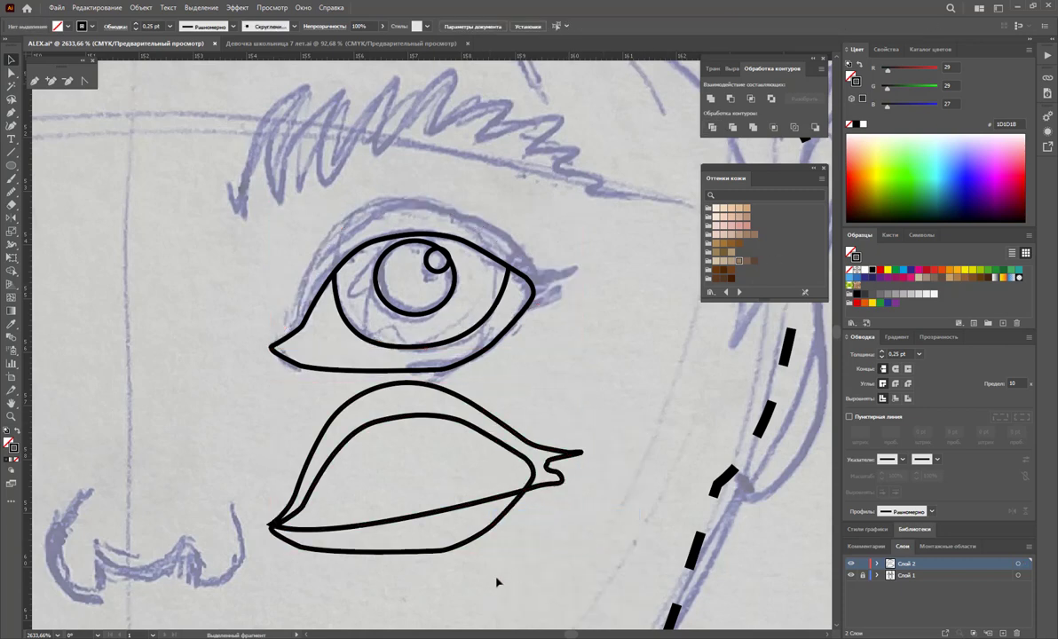
click(391, 492)
key(Delete)
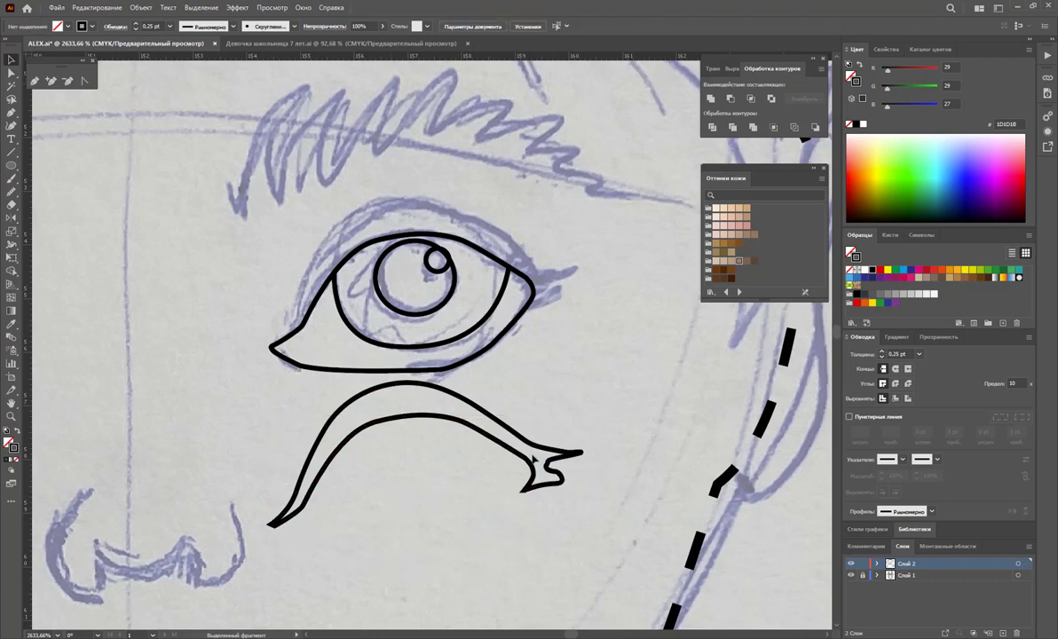
drag(532, 459, 517, 300)
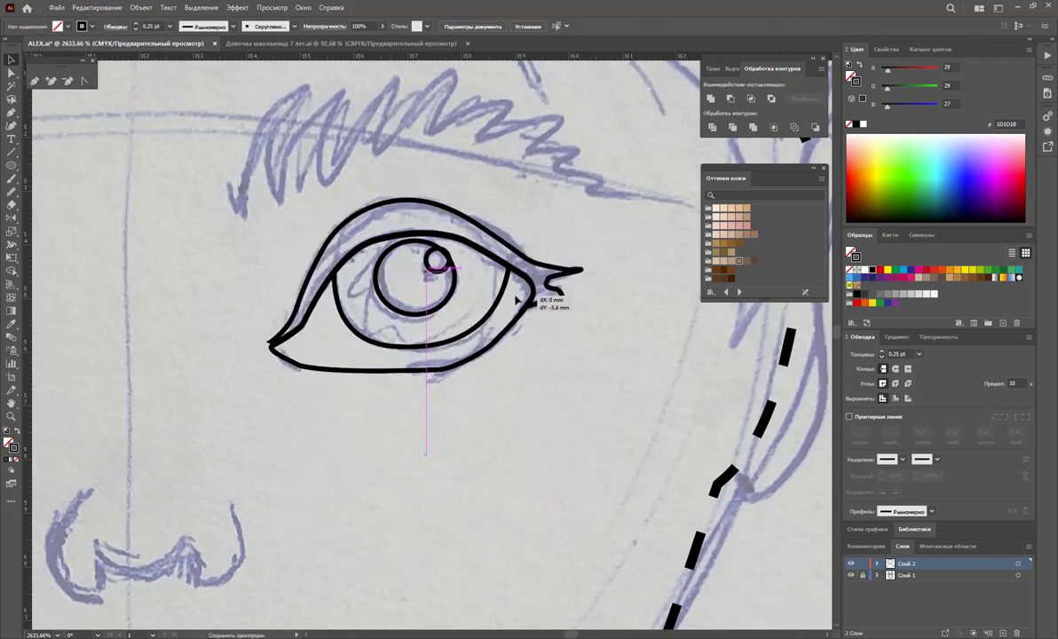
click(557, 360)
Step: Start the eyebrow at its lower-left end and trace its first zigzag spikes with the Pen
scroll(561, 339, up, 5)
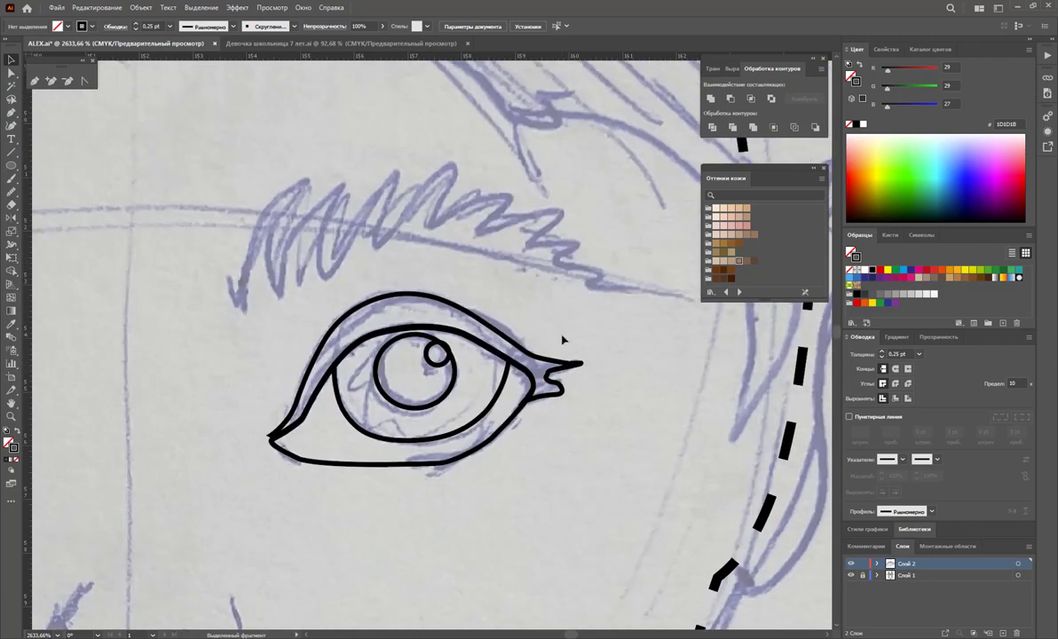
click(34, 81)
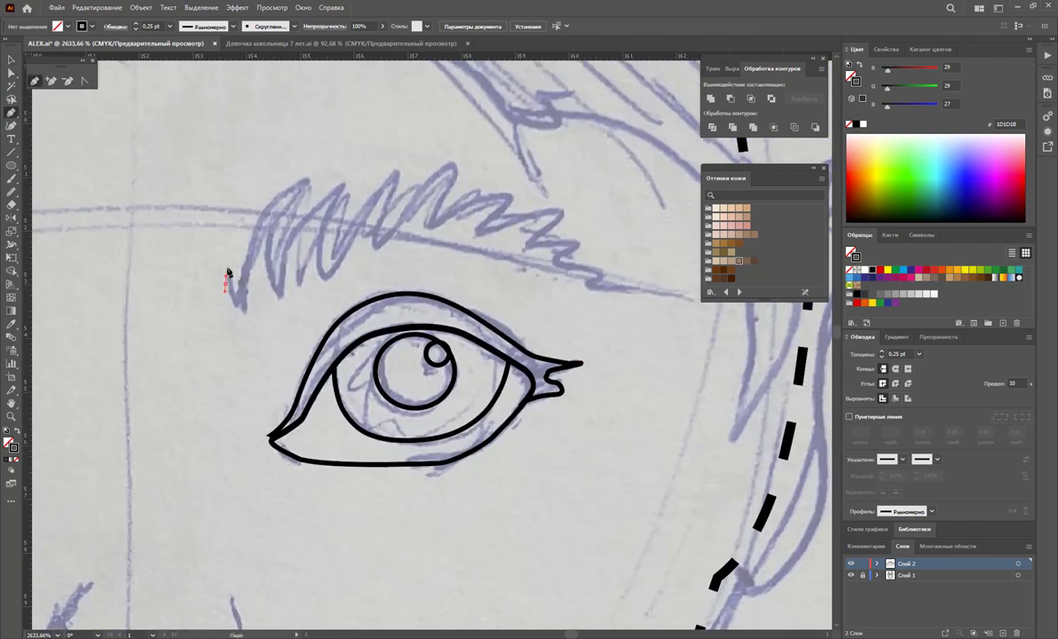
click(227, 272)
drag(236, 289, 260, 219)
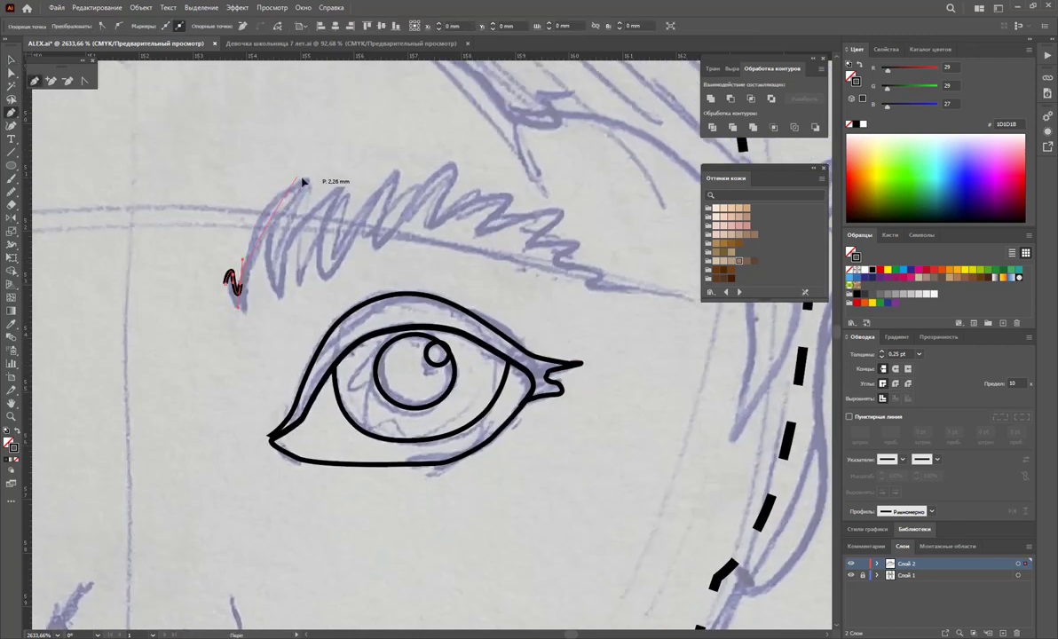
drag(294, 174, 278, 249)
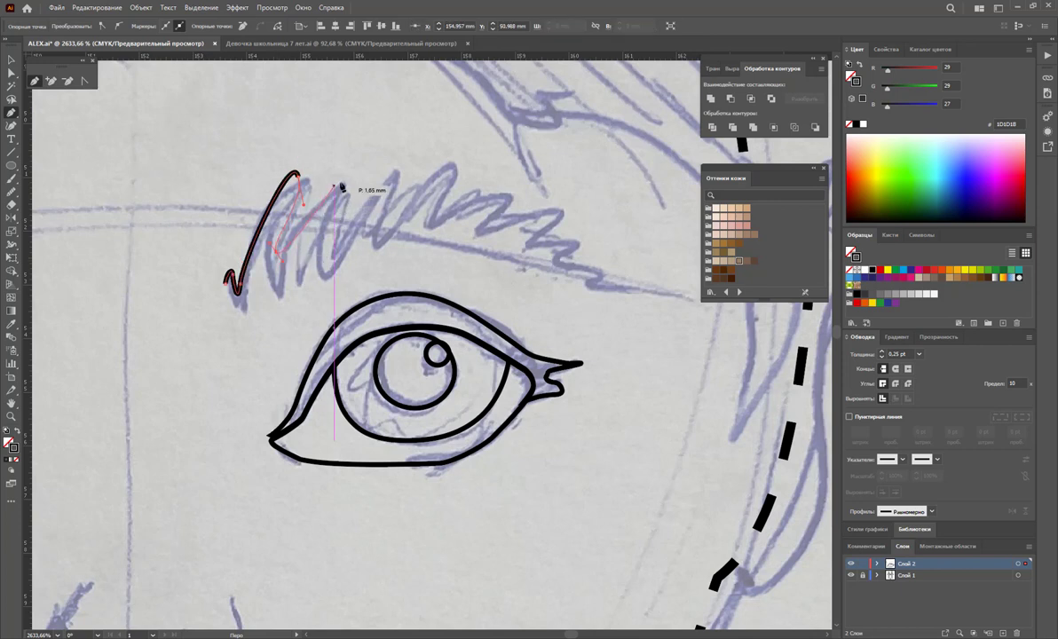
click(275, 251)
click(339, 177)
click(325, 253)
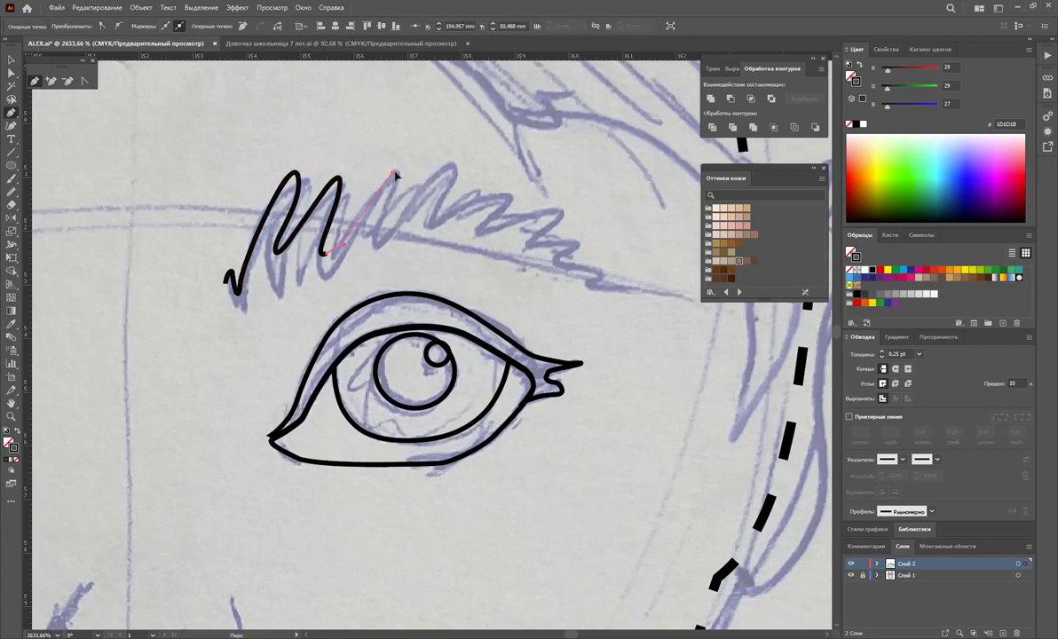
click(392, 167)
click(374, 238)
Step: Continue the eyebrow to its hooked tail, close the outline at its start, and deselect it
drag(449, 160, 450, 191)
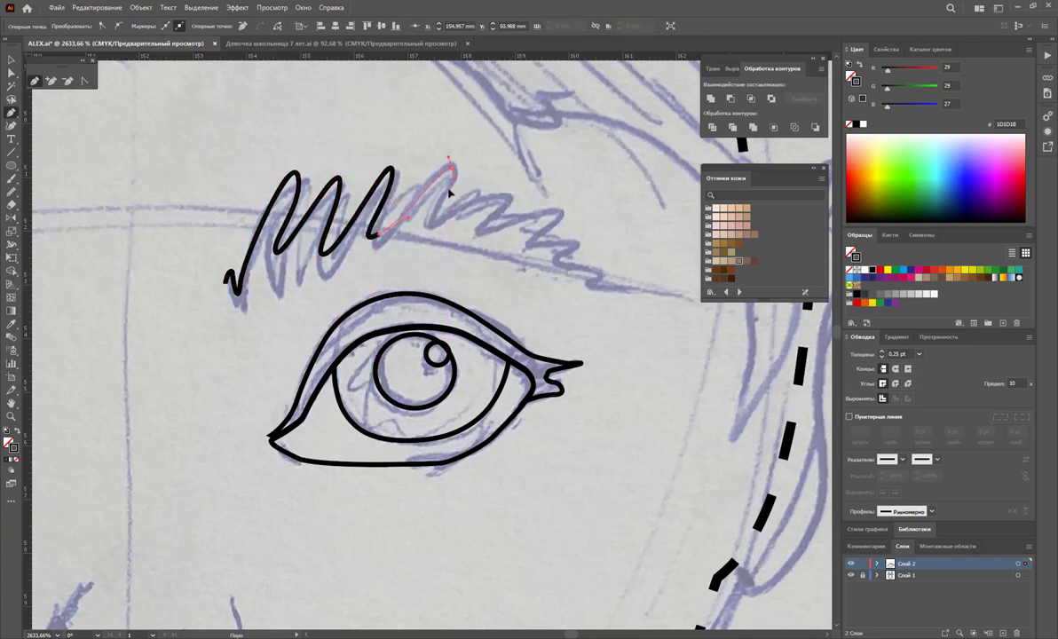
click(509, 188)
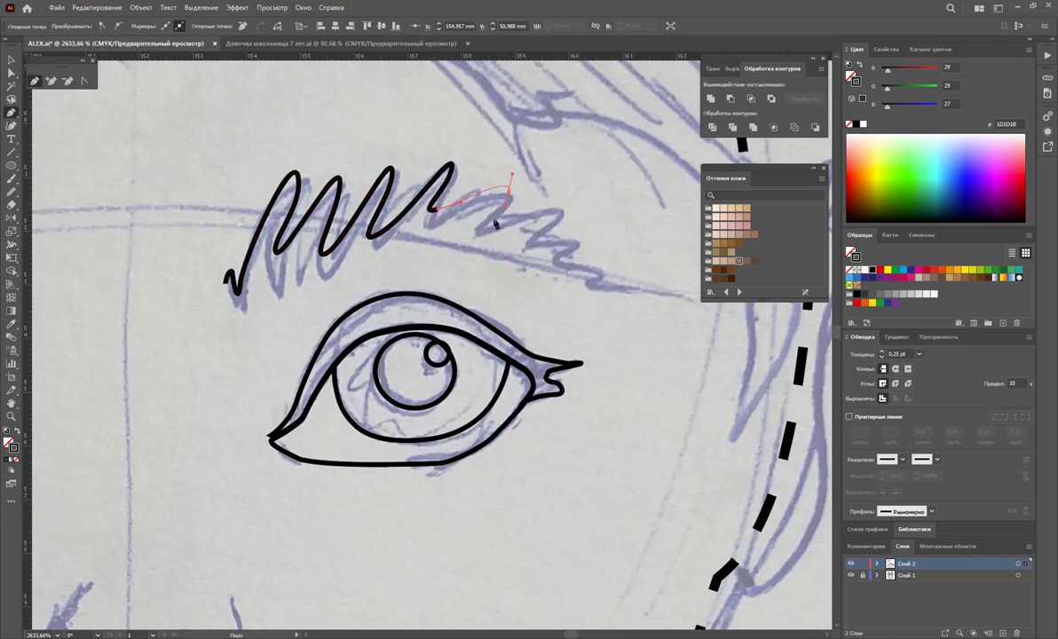
click(569, 209)
click(540, 238)
click(591, 240)
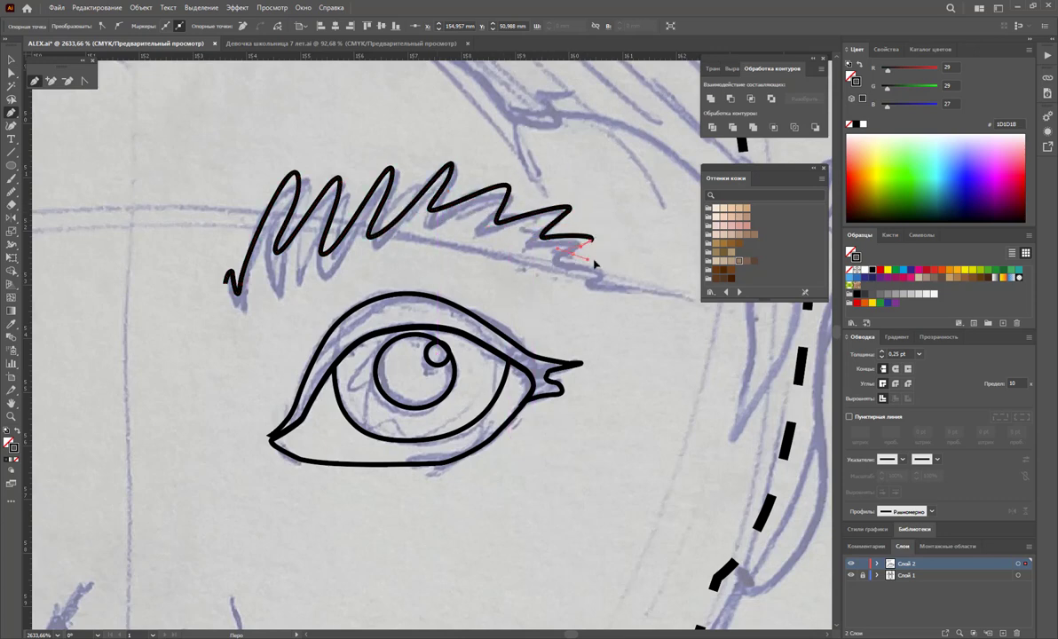
click(613, 263)
click(624, 296)
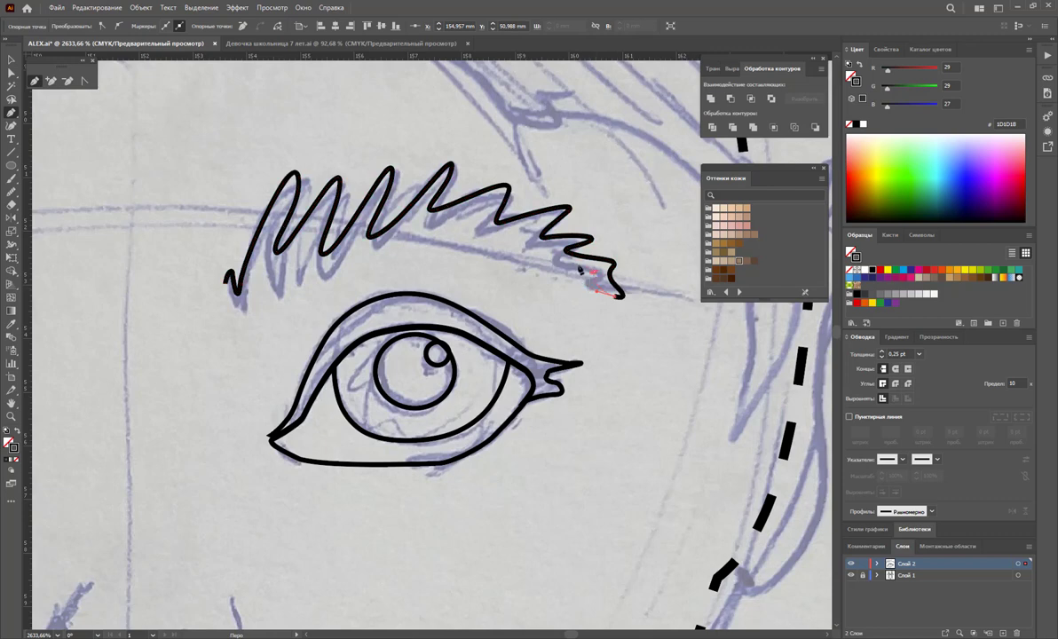
key(Escape)
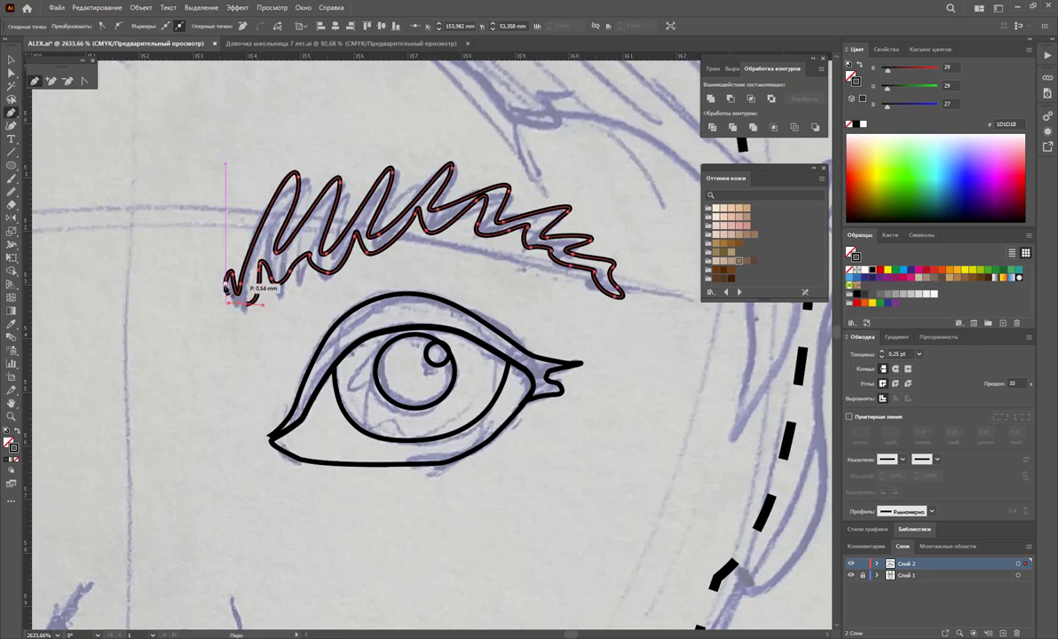
click(228, 291)
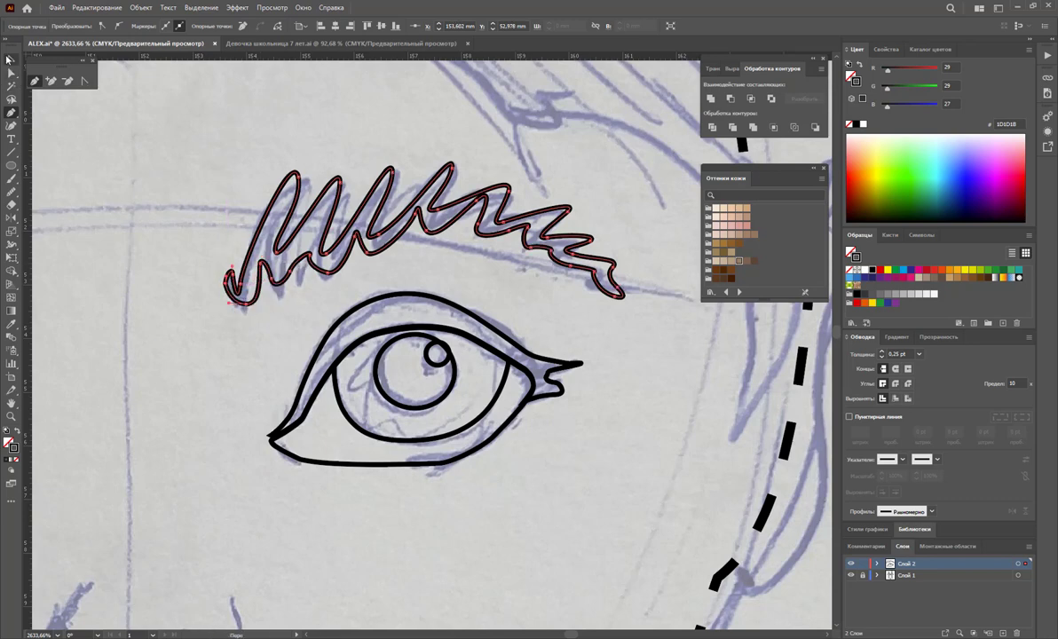
click(11, 71)
click(11, 59)
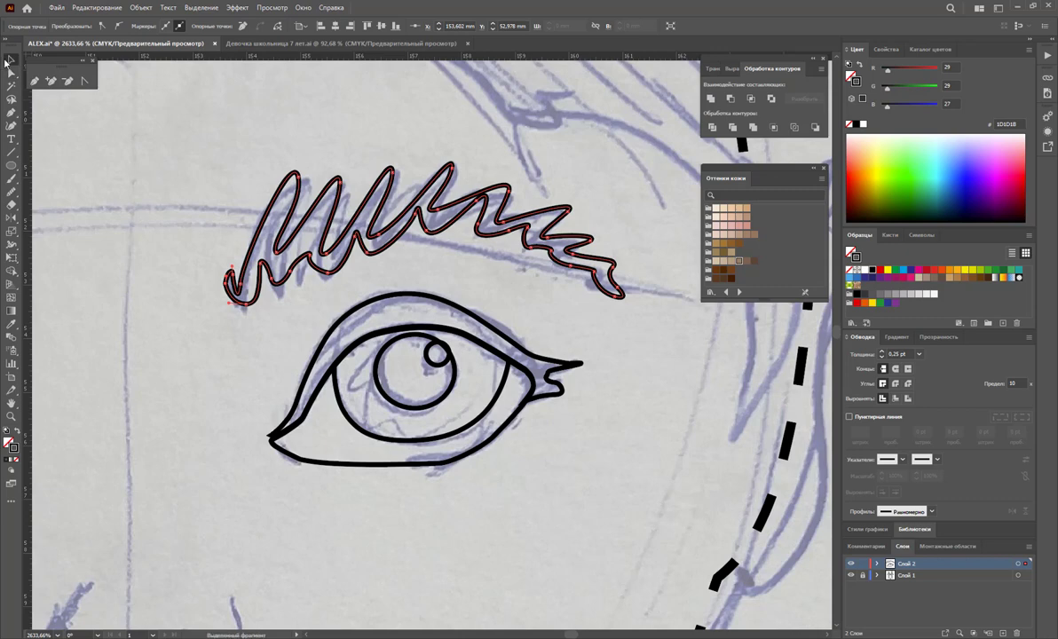
click(165, 195)
Step: Trace the nose from its left side under both nostrils and up the right side
key(z)
scroll(355, 474, down, 3)
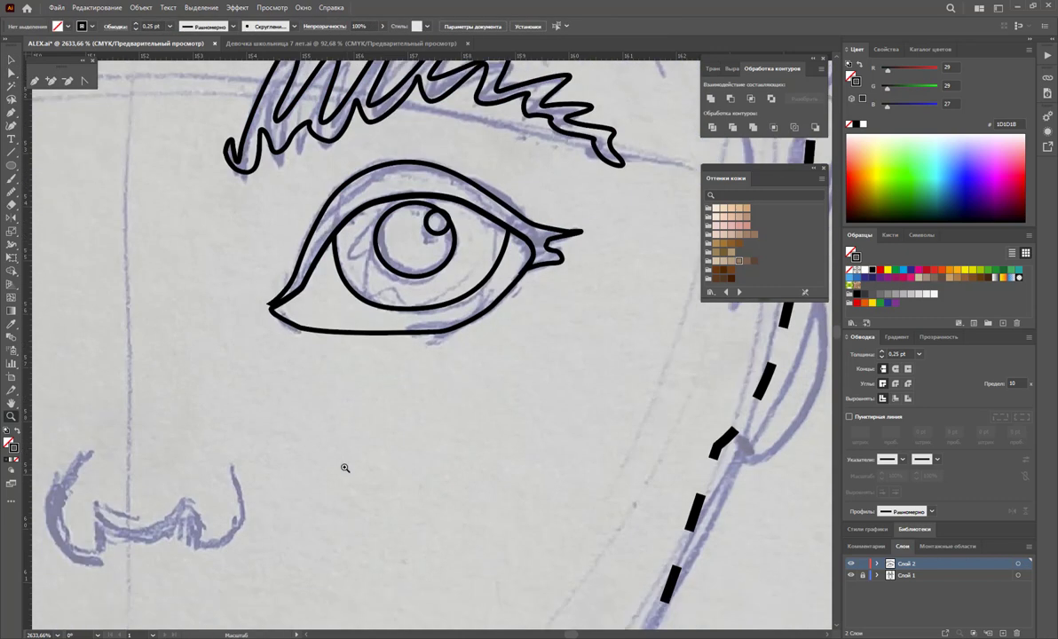
scroll(337, 454, down, 2)
scroll(311, 457, down, 1)
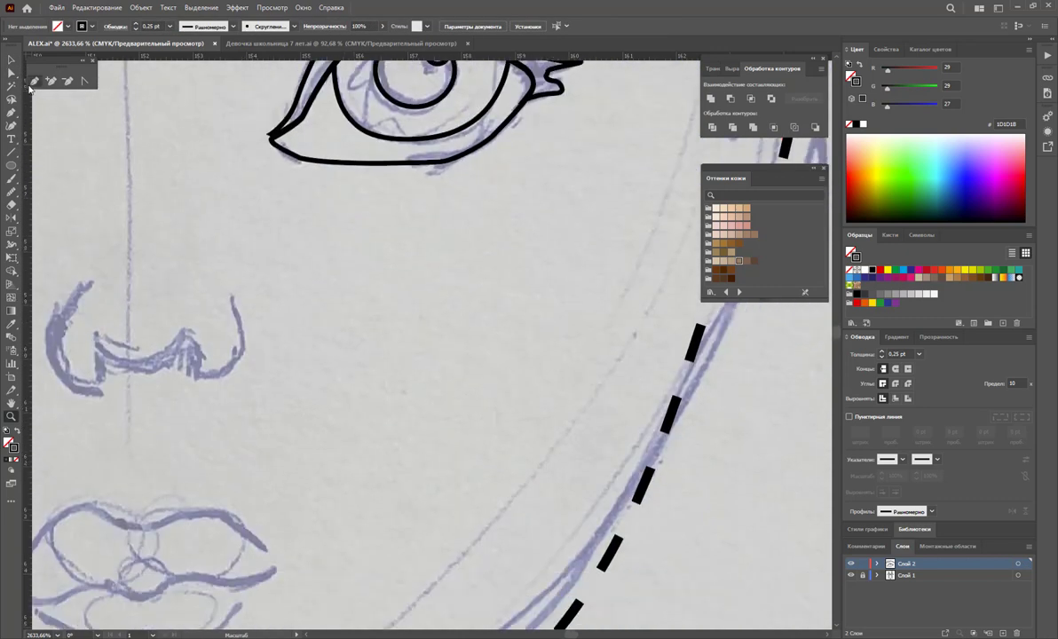
click(34, 82)
mouse_move(77, 284)
mouse_down()
mouse_move(51, 360)
mouse_move(89, 383)
mouse_move(103, 352)
mouse_move(190, 355)
mouse_up()
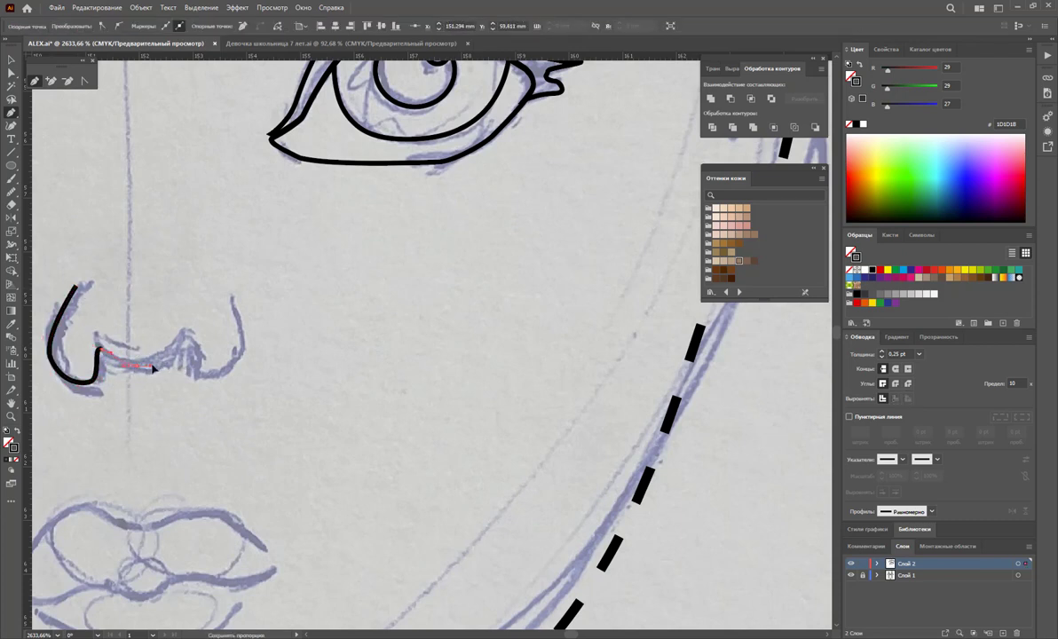
click(174, 340)
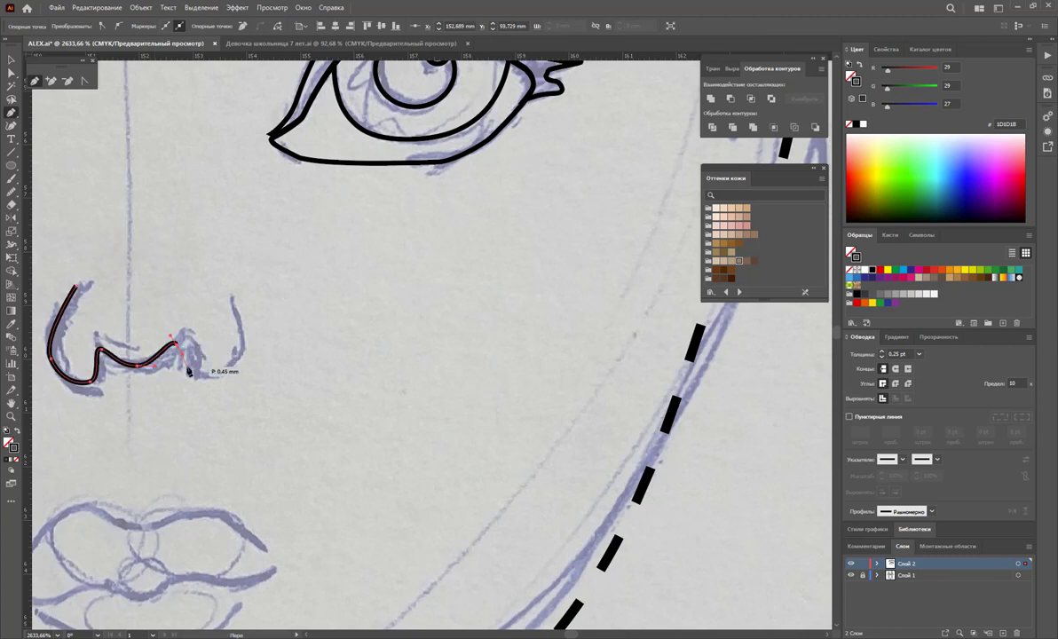
click(184, 376)
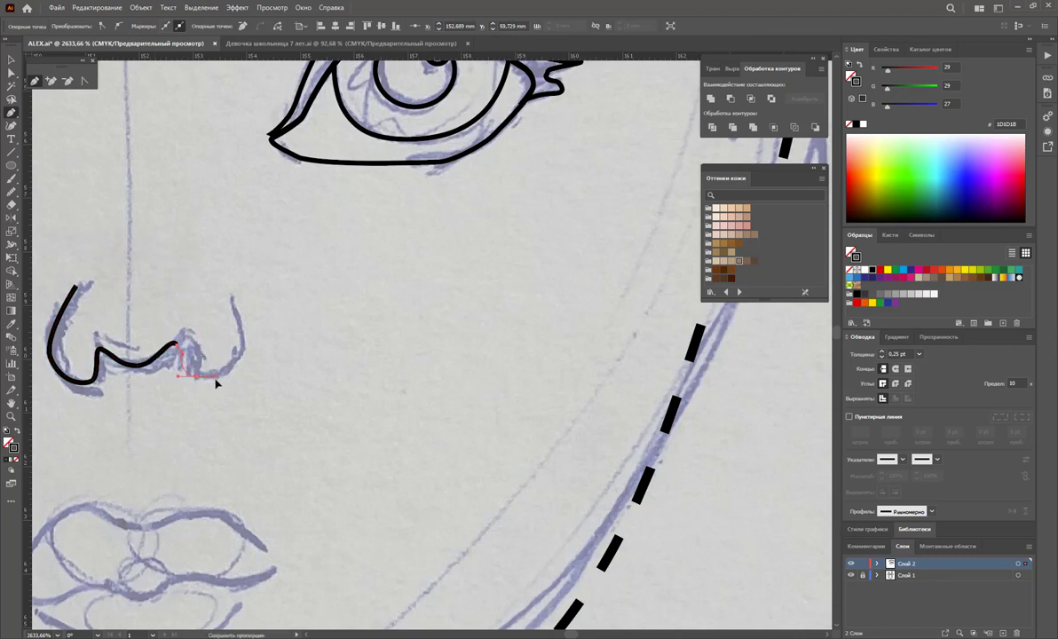
click(215, 376)
click(236, 364)
click(235, 340)
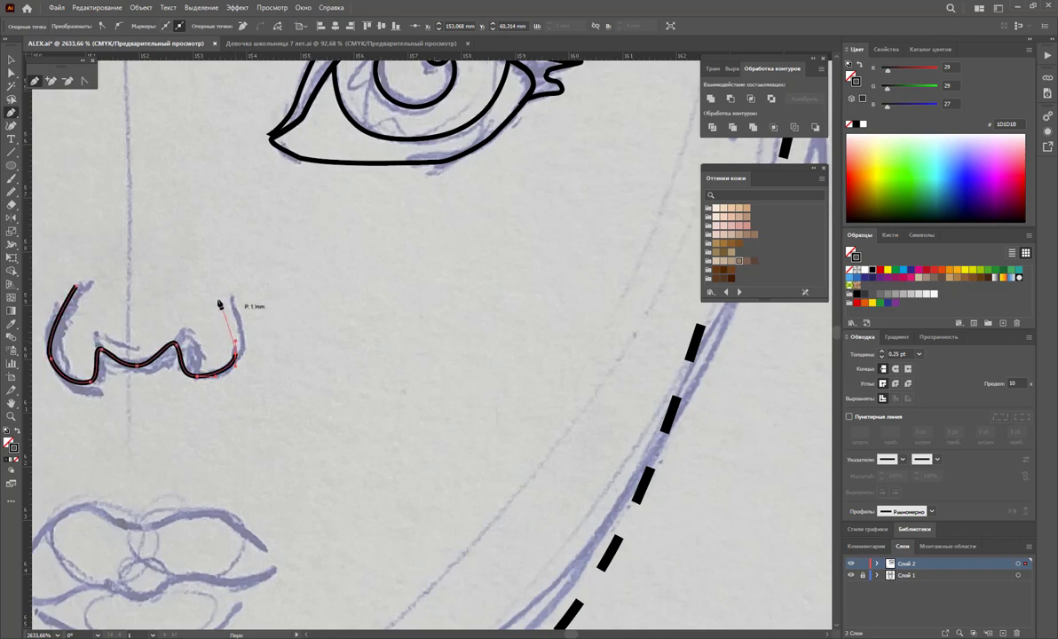
click(214, 285)
key(Escape)
Step: Pan the view down and left toward the mouth sketch
scroll(276, 319, down, 3)
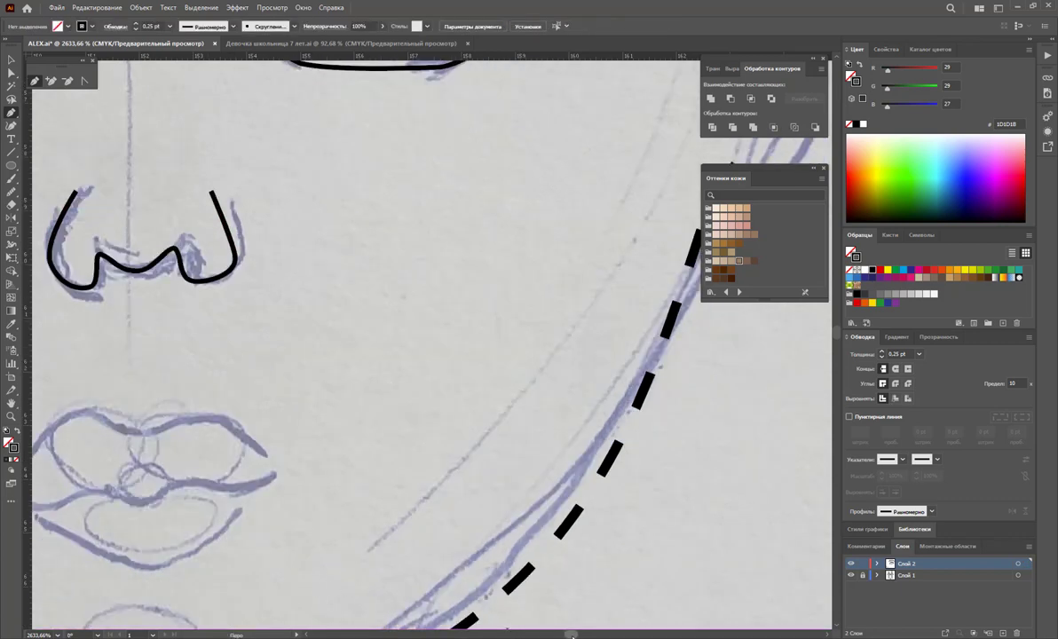
drag(572, 635, 575, 635)
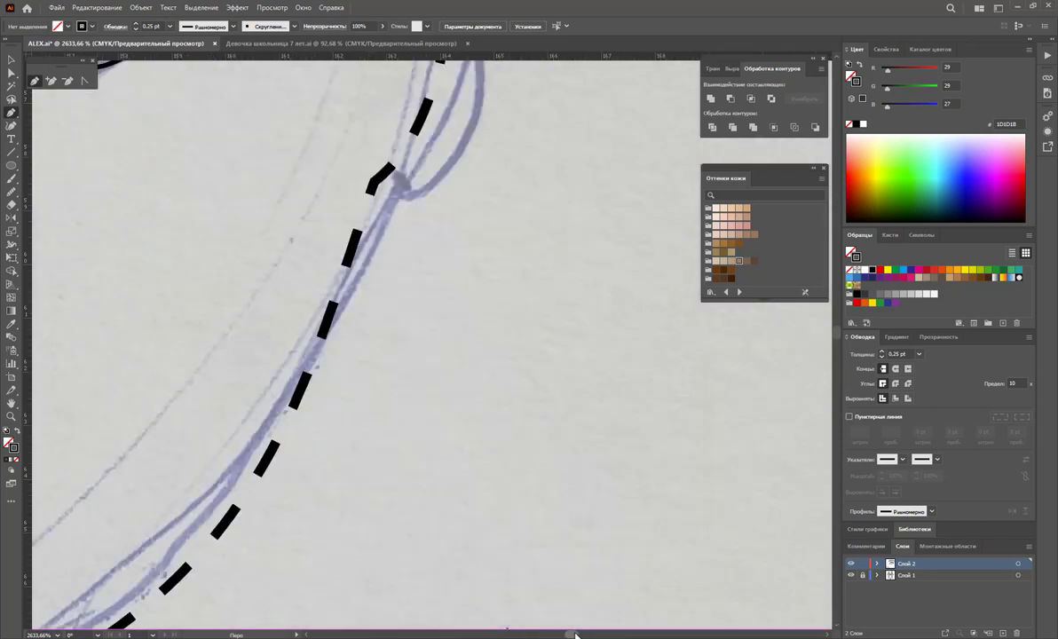
scroll(311, 635, left, 2)
scroll(312, 636, left, 2)
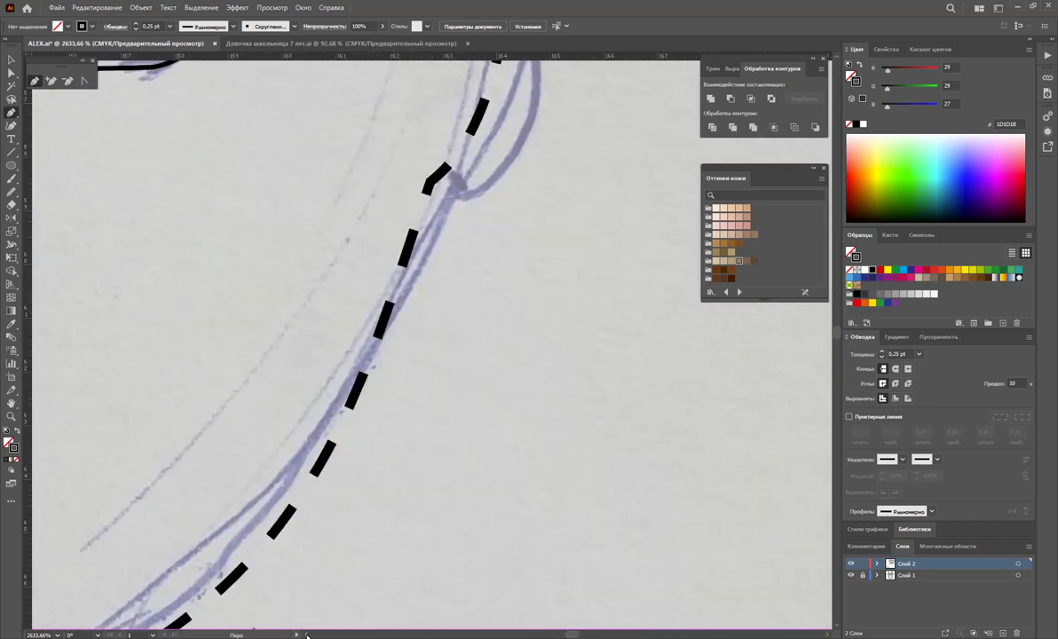
scroll(309, 635, left, 3)
scroll(307, 635, left, 3)
scroll(307, 635, left, 3)
Step: Trace the upper lip with curved anchors to its left corner and close the outline
scroll(302, 632, left, 2)
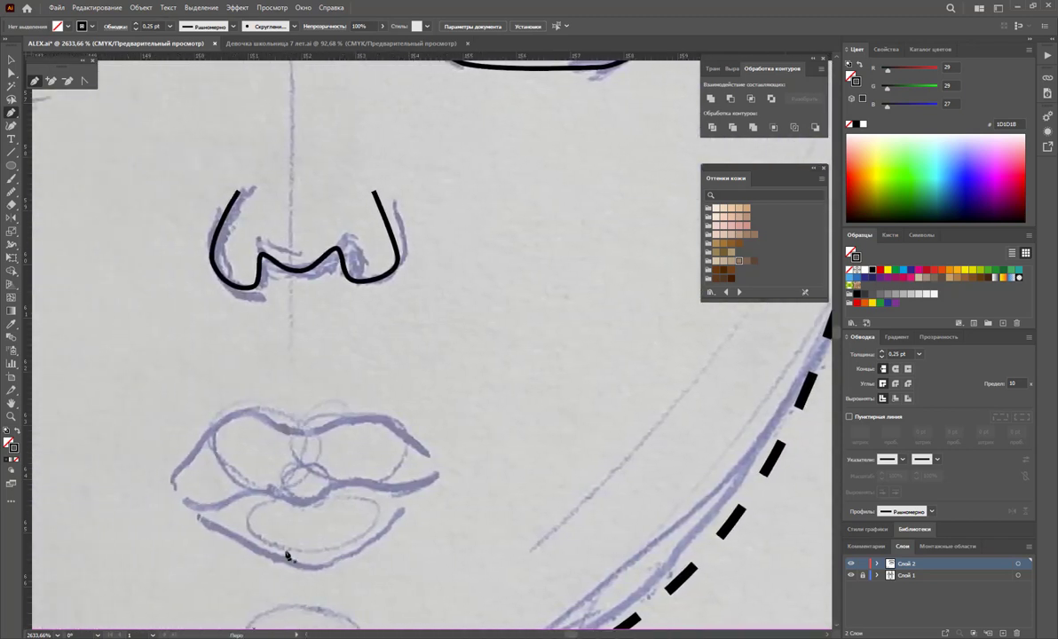
mouse_move(300, 508)
mouse_down()
mouse_move(353, 486)
mouse_move(401, 492)
mouse_move(426, 457)
mouse_move(399, 433)
mouse_move(358, 422)
mouse_move(296, 433)
mouse_up()
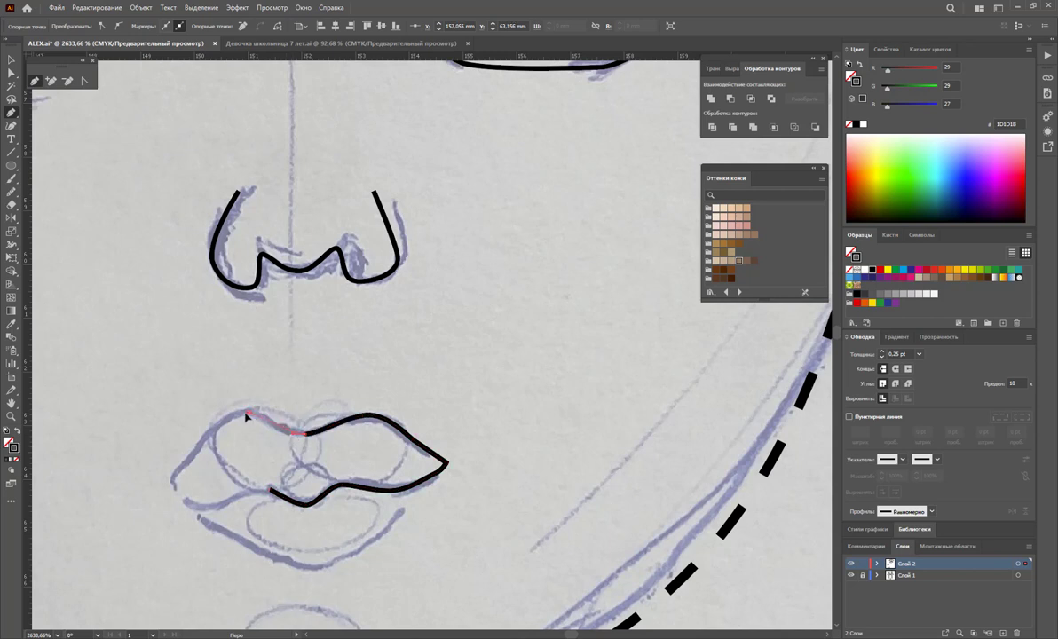
drag(233, 420, 229, 425)
click(196, 449)
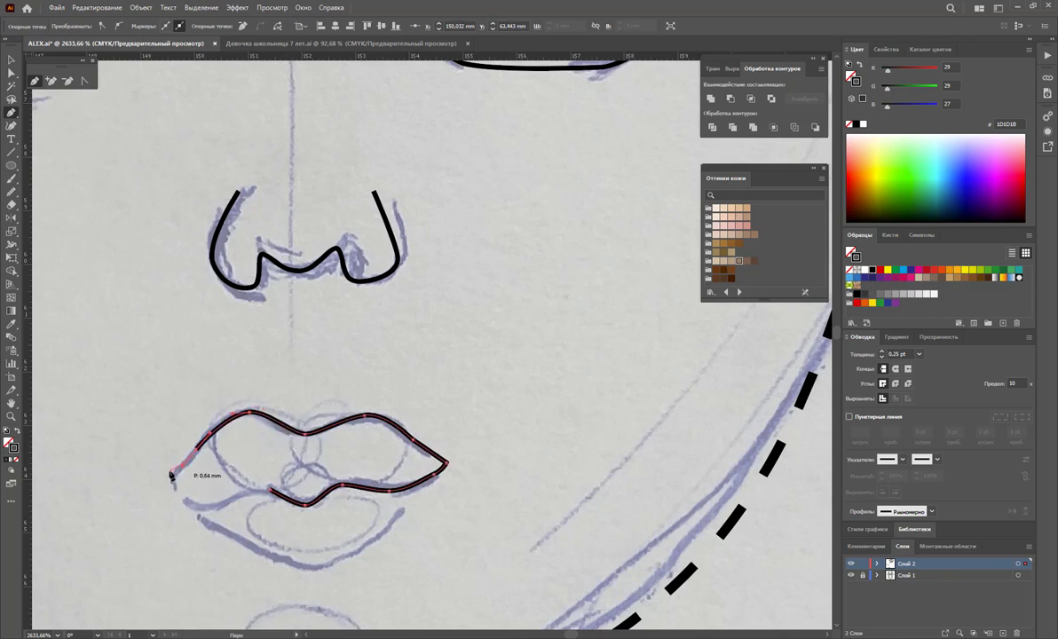
click(171, 472)
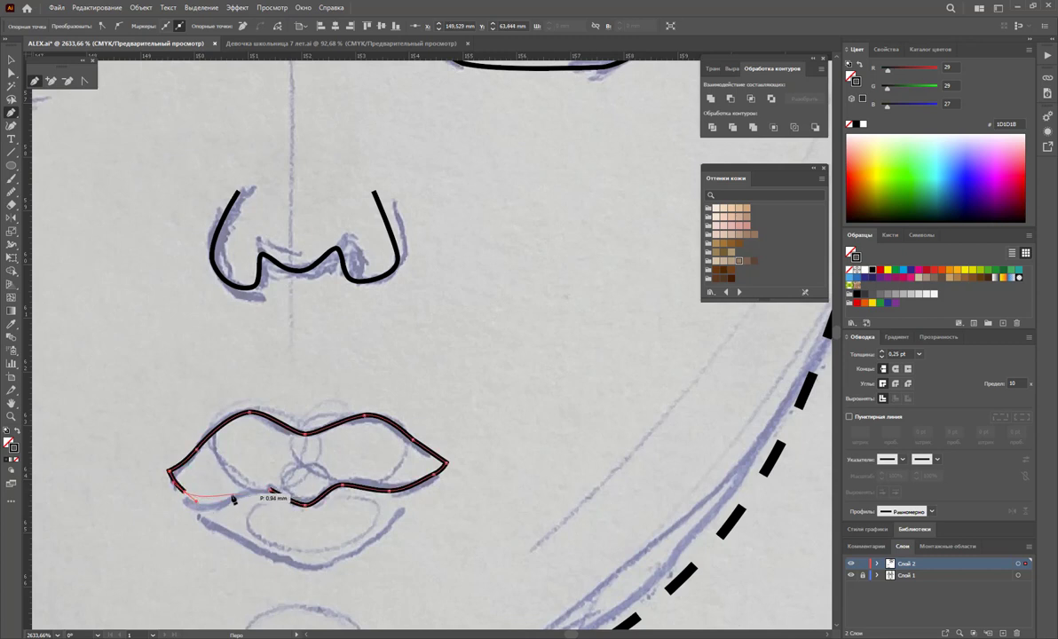
click(270, 487)
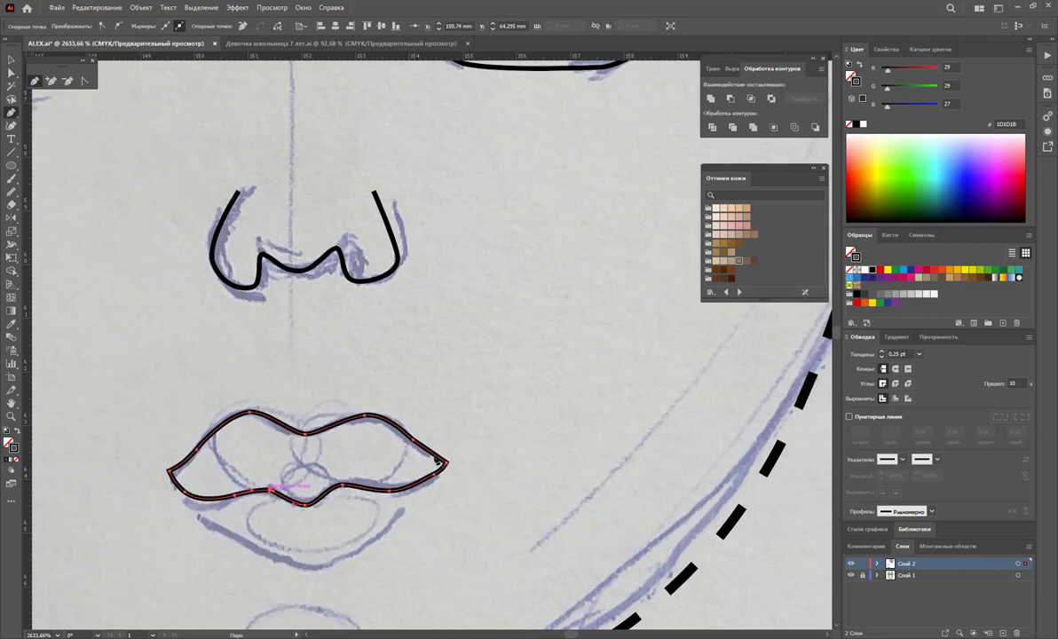
Step: Draw the lower-lip curve from the right corner to the left corner, redoing misplaced points
click(434, 485)
click(408, 522)
click(377, 542)
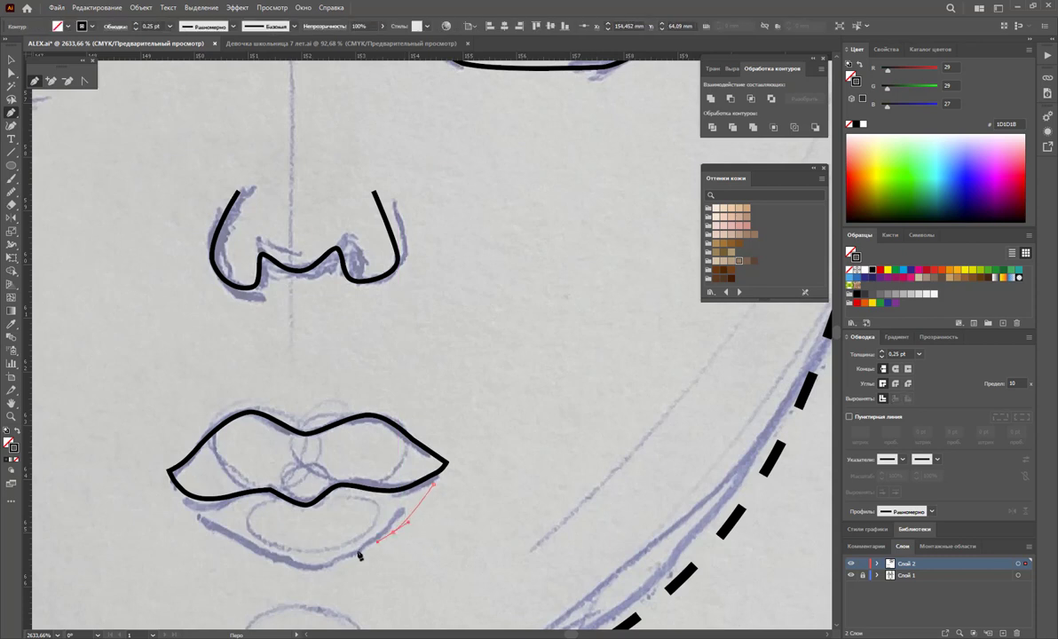
click(320, 565)
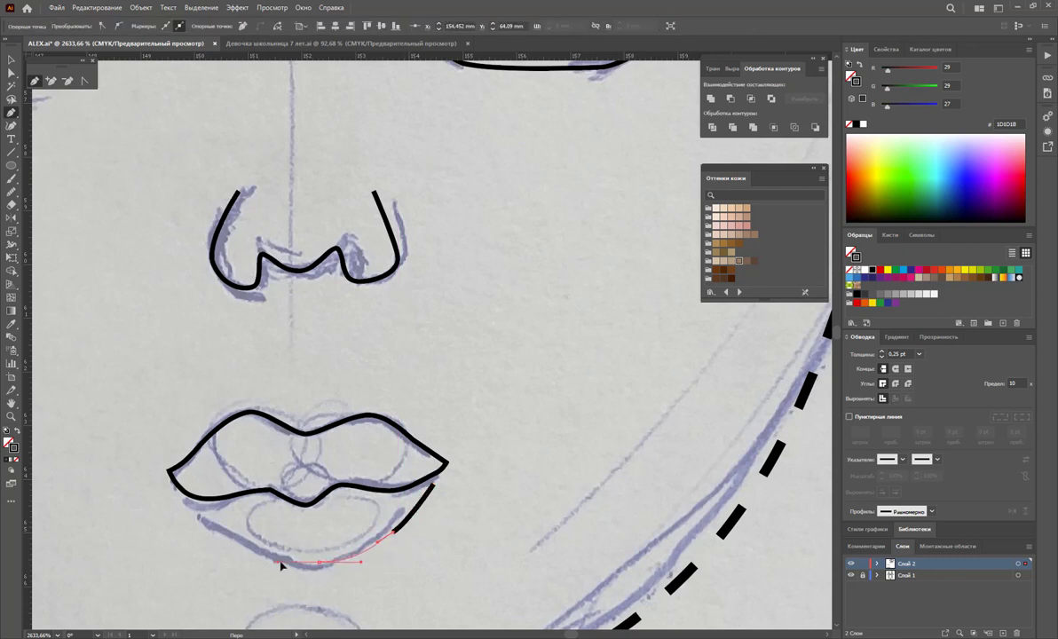
click(219, 538)
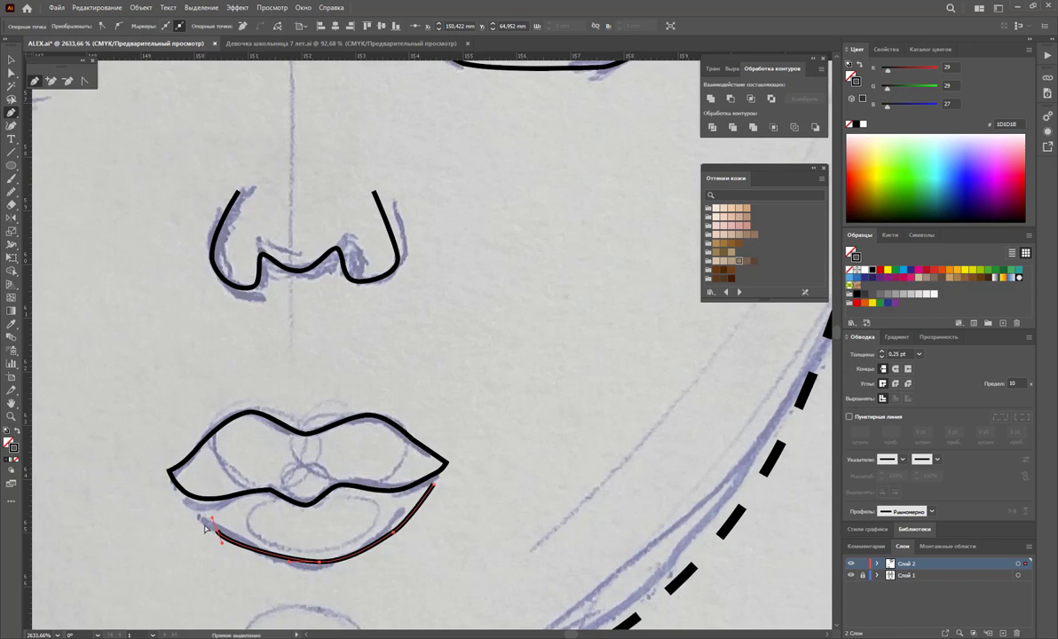
key(ctrl+z)
click(356, 557)
click(308, 562)
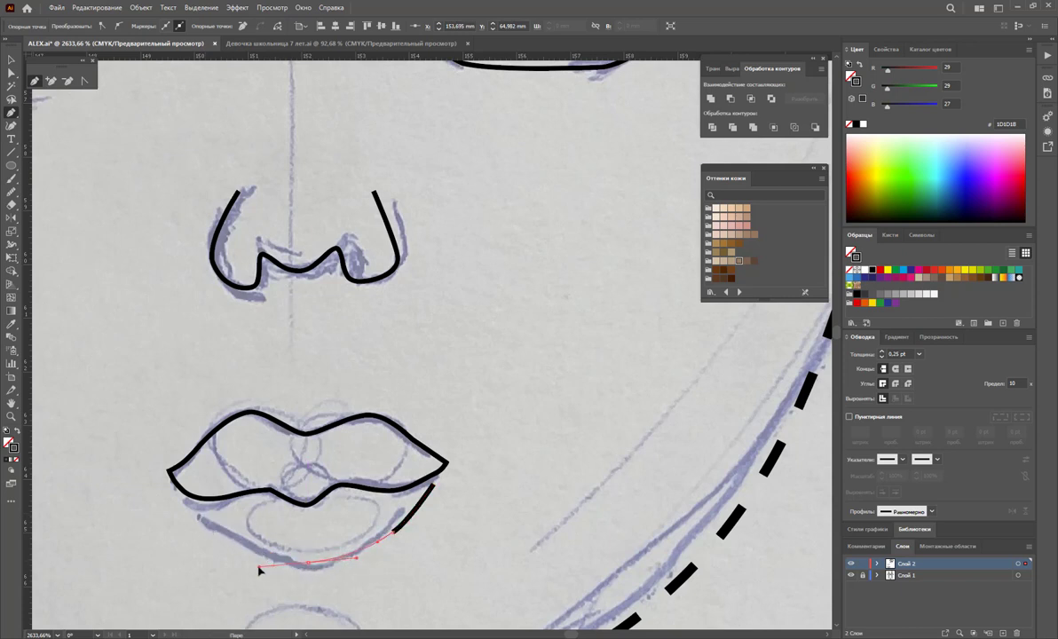
drag(259, 569, 251, 564)
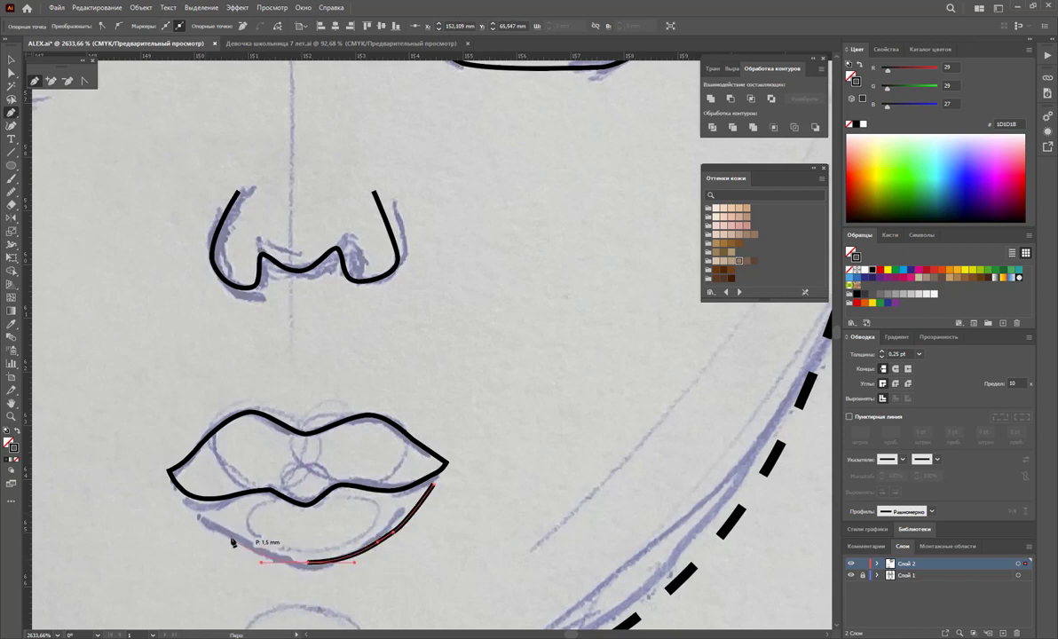
click(230, 538)
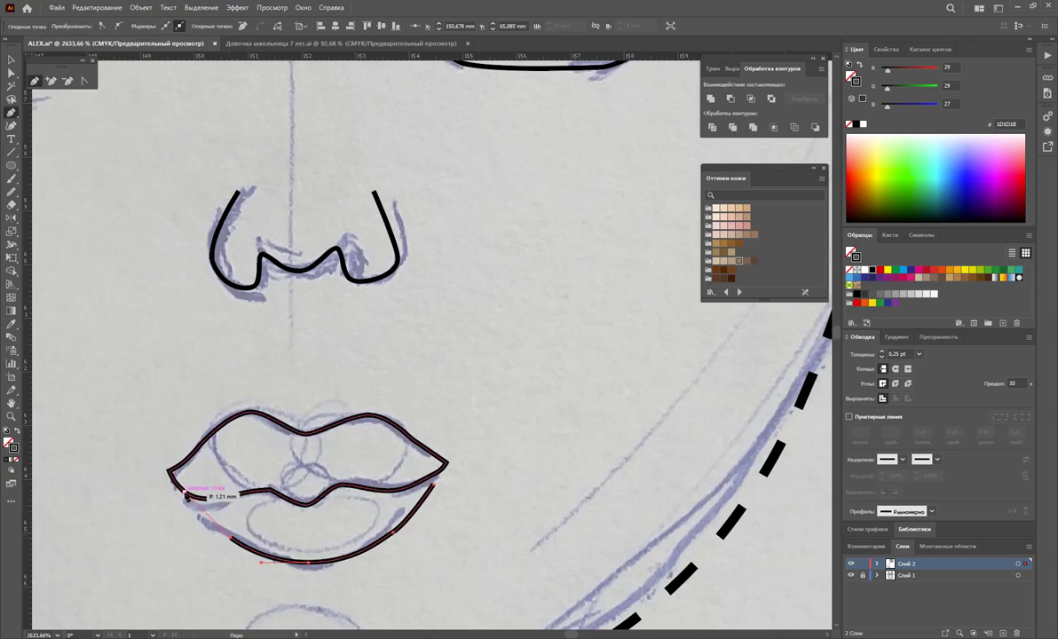
drag(187, 493, 433, 485)
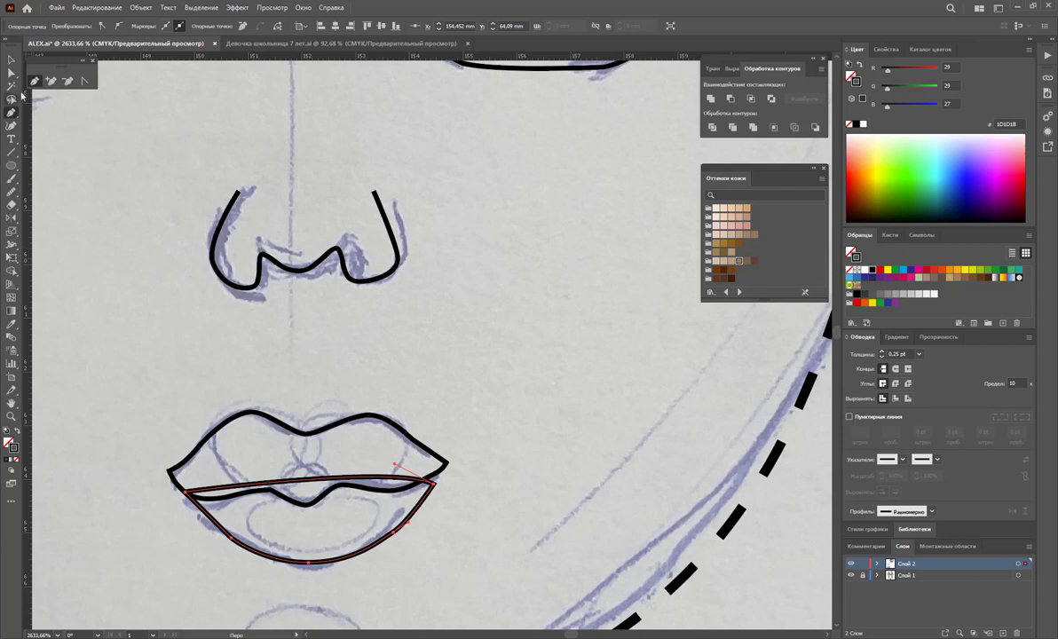
Step: Nudge the lower lip's right corner slightly up, then select both lip outlines
click(12, 73)
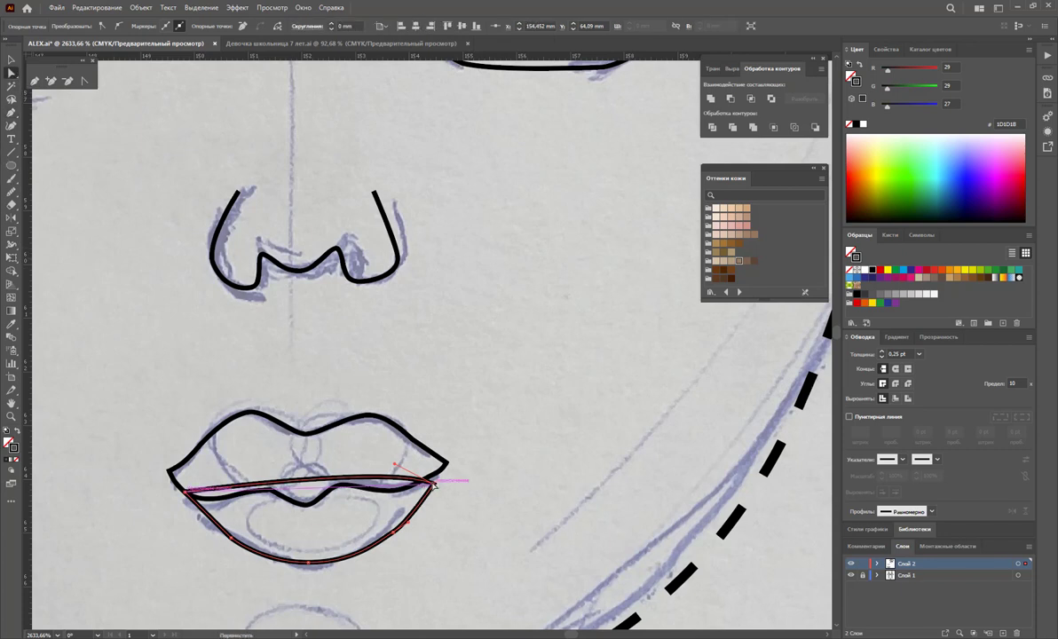
drag(434, 485, 435, 479)
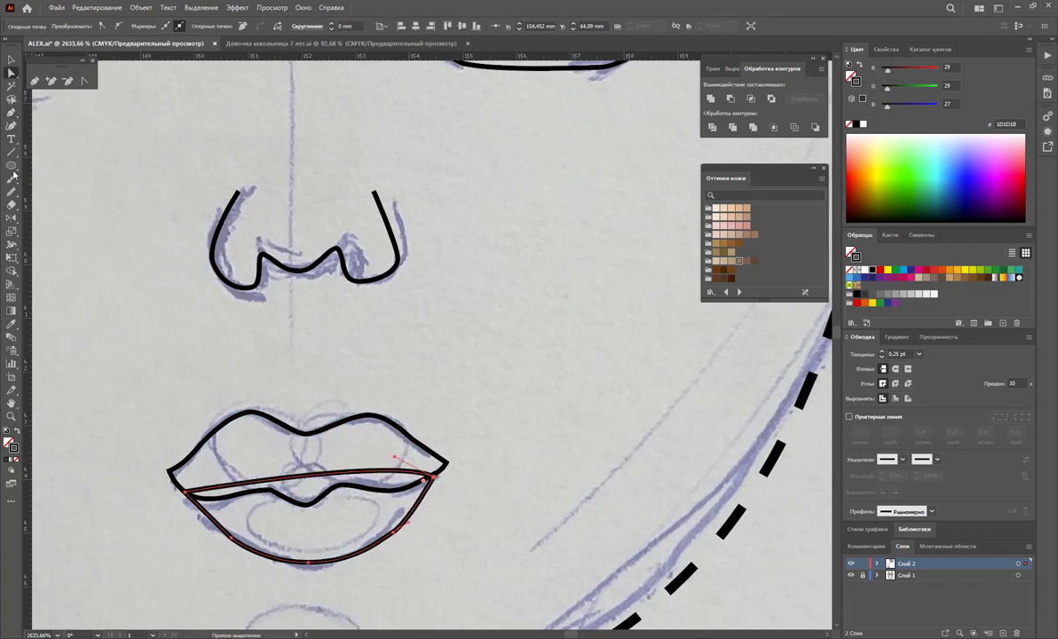
click(12, 60)
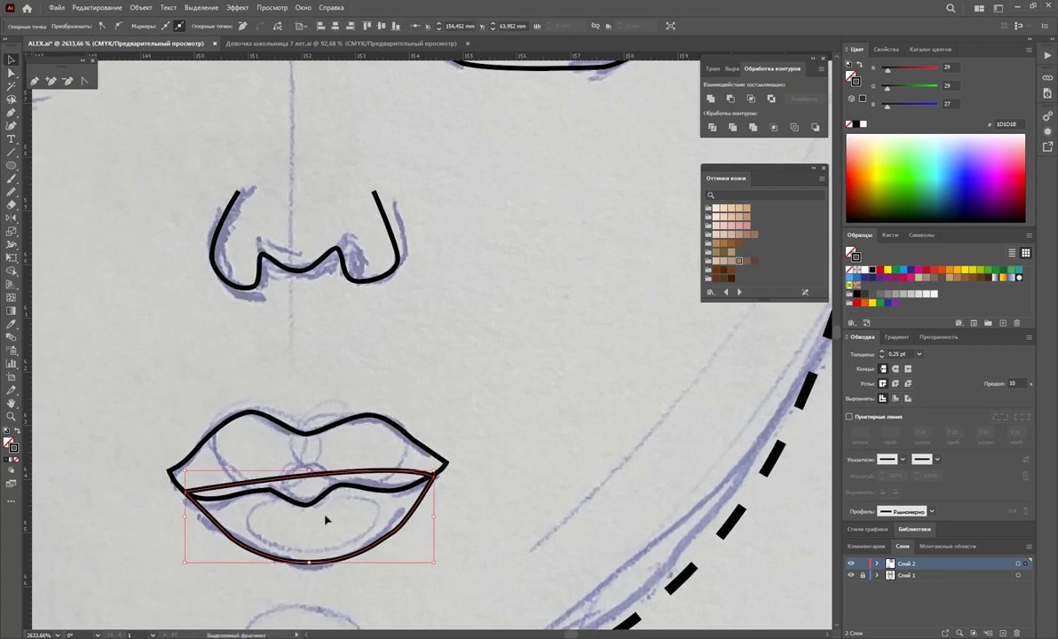
click(473, 412)
drag(276, 573, 278, 488)
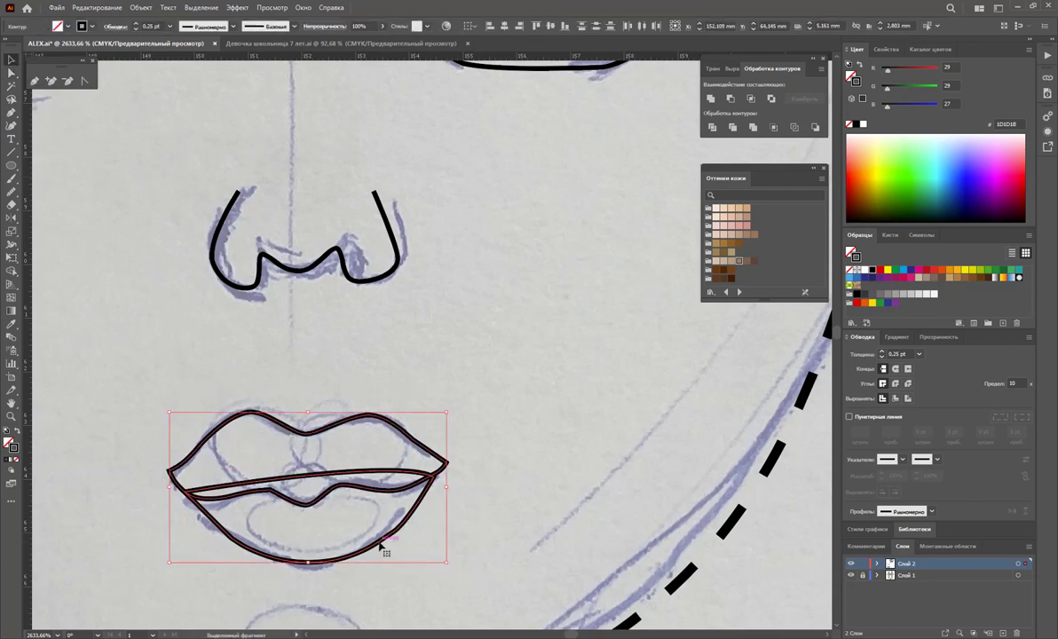
Step: Duplicate the lips, split the copy with Pathfinder Divide, and ungroup the pieces
drag(427, 517, 625, 435)
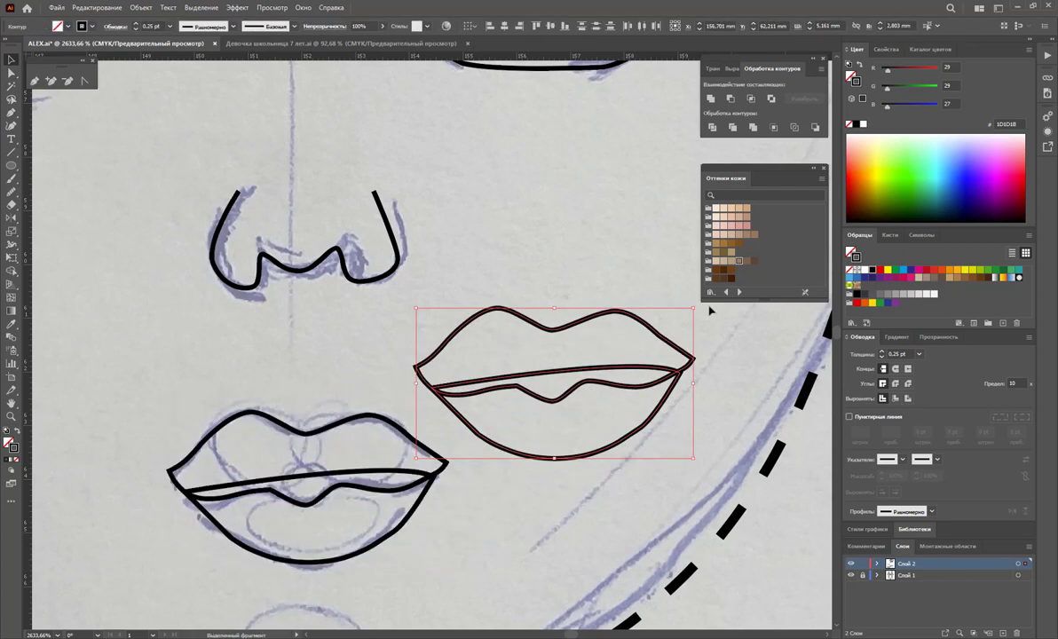
click(728, 127)
right_click(551, 341)
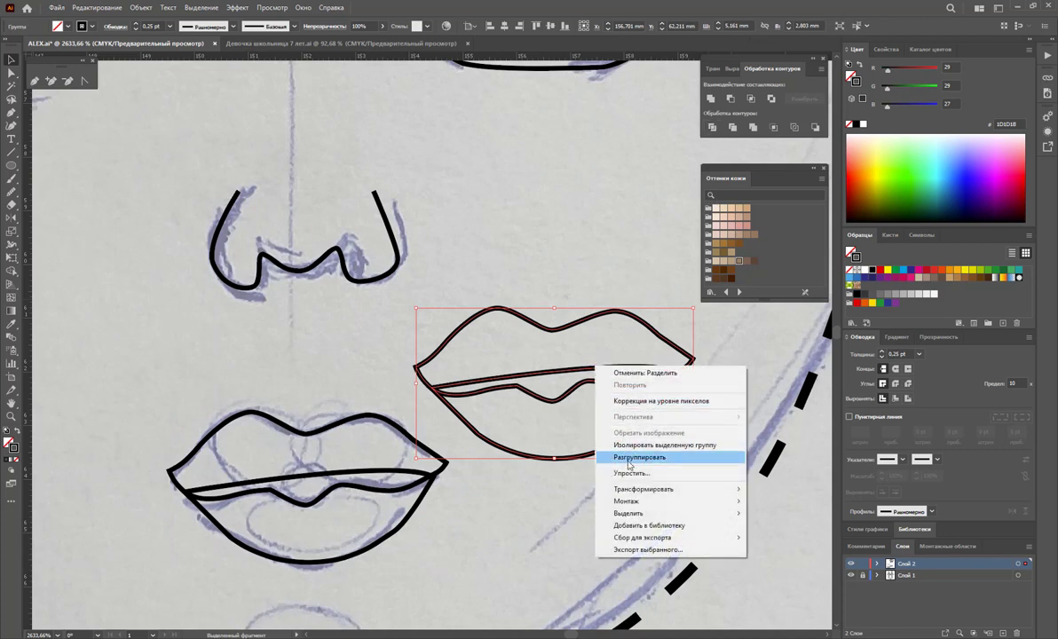
click(586, 430)
Step: Replace the original lower-lip outline with the divided piece and delete the leftover copy
drag(383, 535, 330, 533)
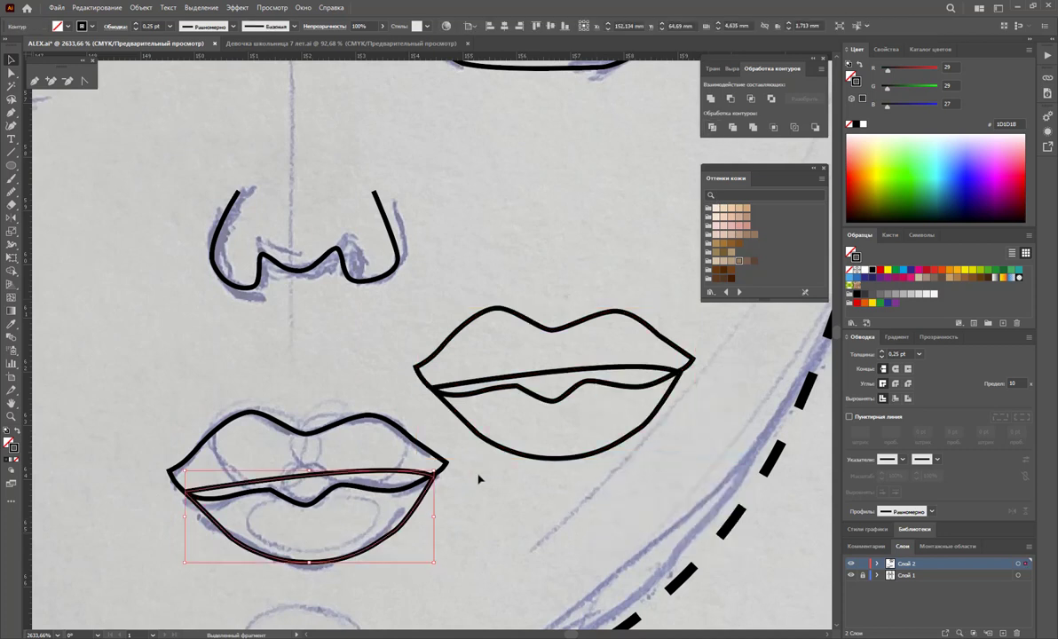
key(Delete)
drag(562, 461, 303, 568)
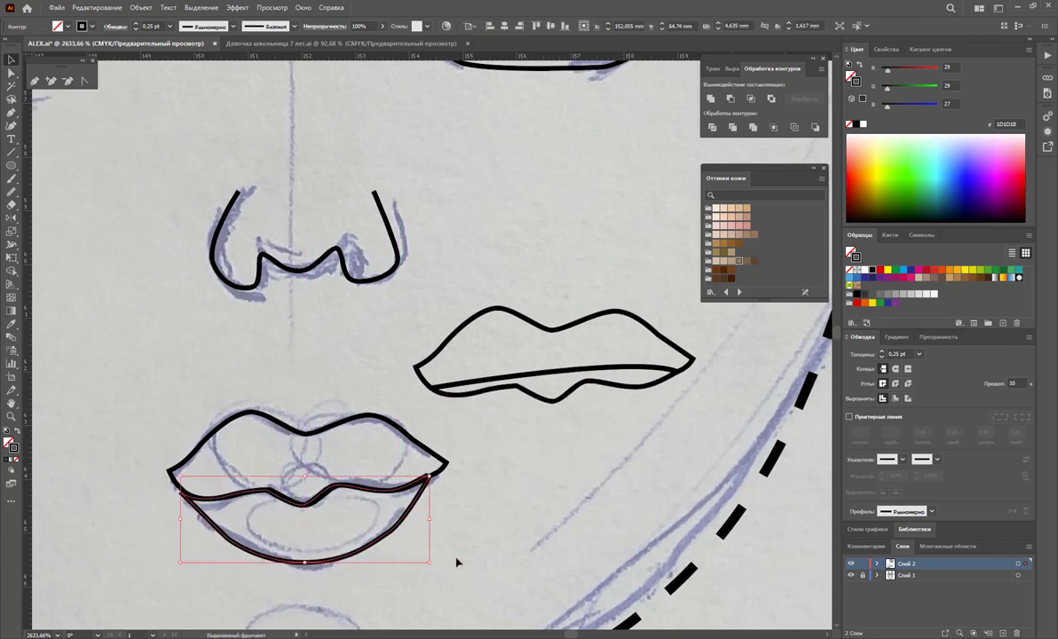
key(ctrl+z)
key(ctrl+z)
key(ctrl+shift+z)
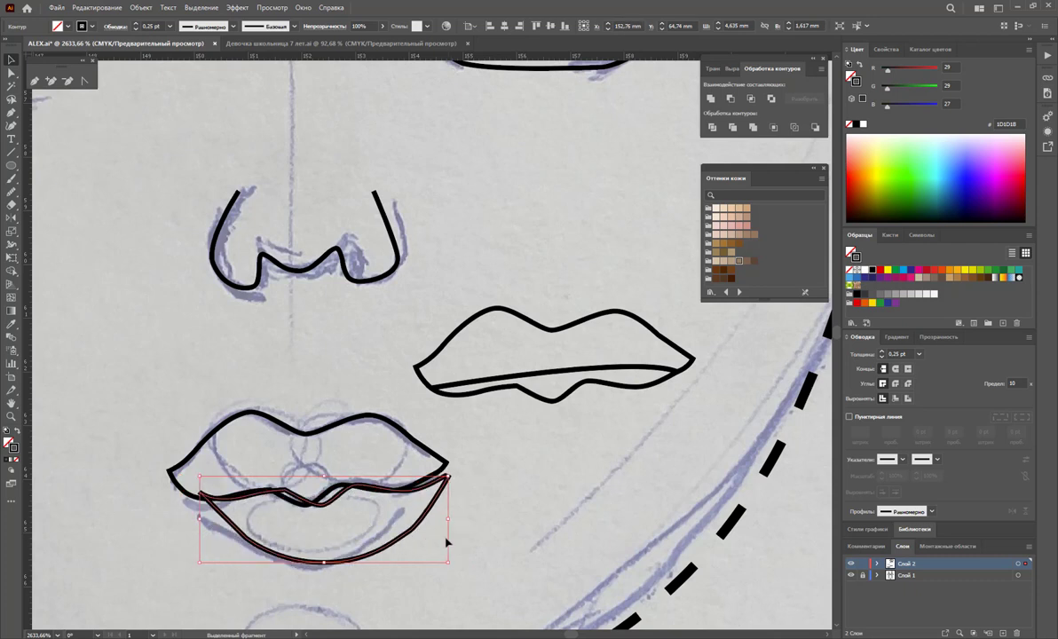
key(ctrl+shift+z)
drag(395, 526, 403, 527)
drag(595, 439, 487, 262)
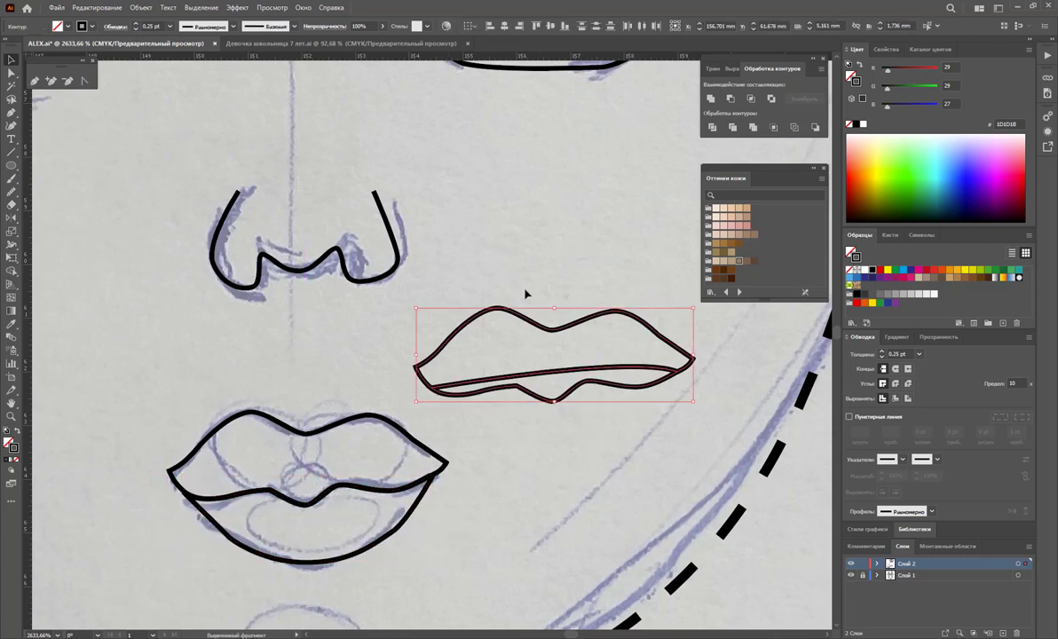
key(Delete)
Step: Zoom out to show the whole face and select the traced eye and eyebrow group
key(z)
alt+click(417, 424)
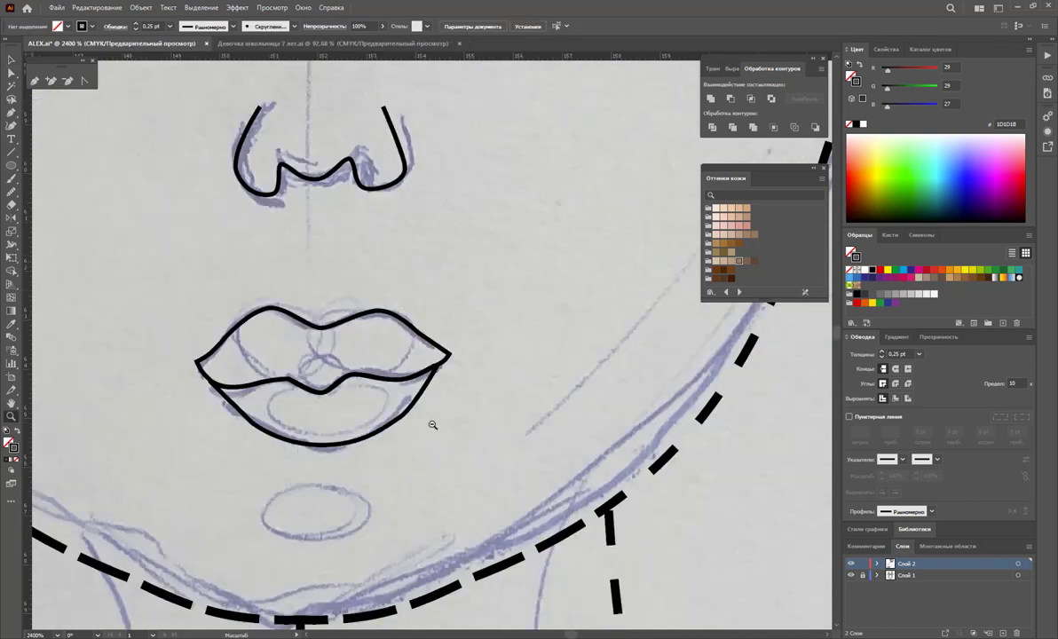
alt+click(431, 379)
alt+click(433, 346)
alt+click(433, 346)
scroll(448, 361, up, 3)
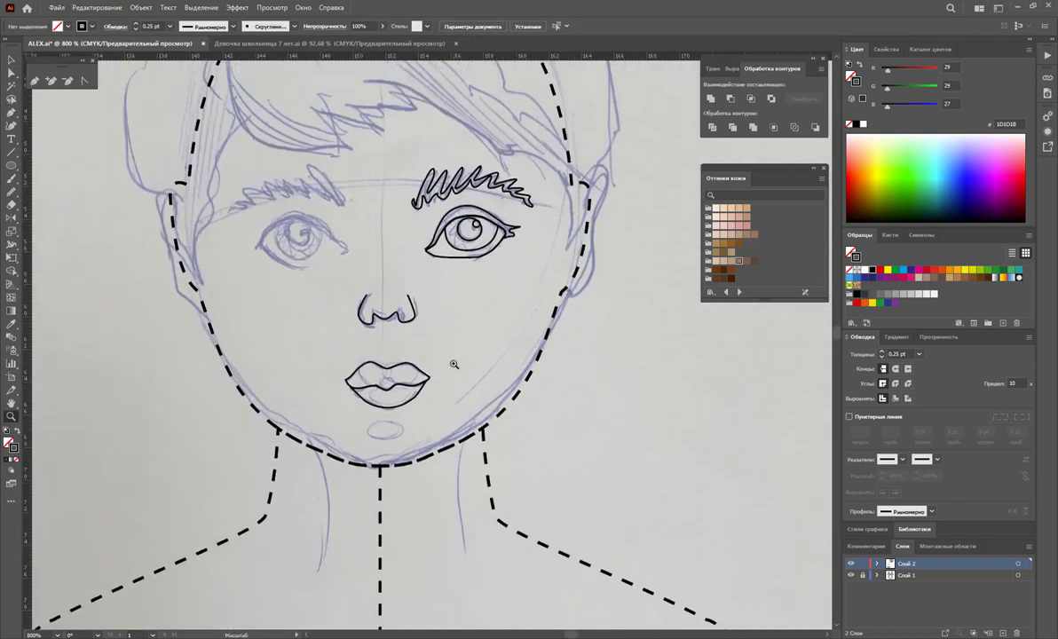
click(15, 62)
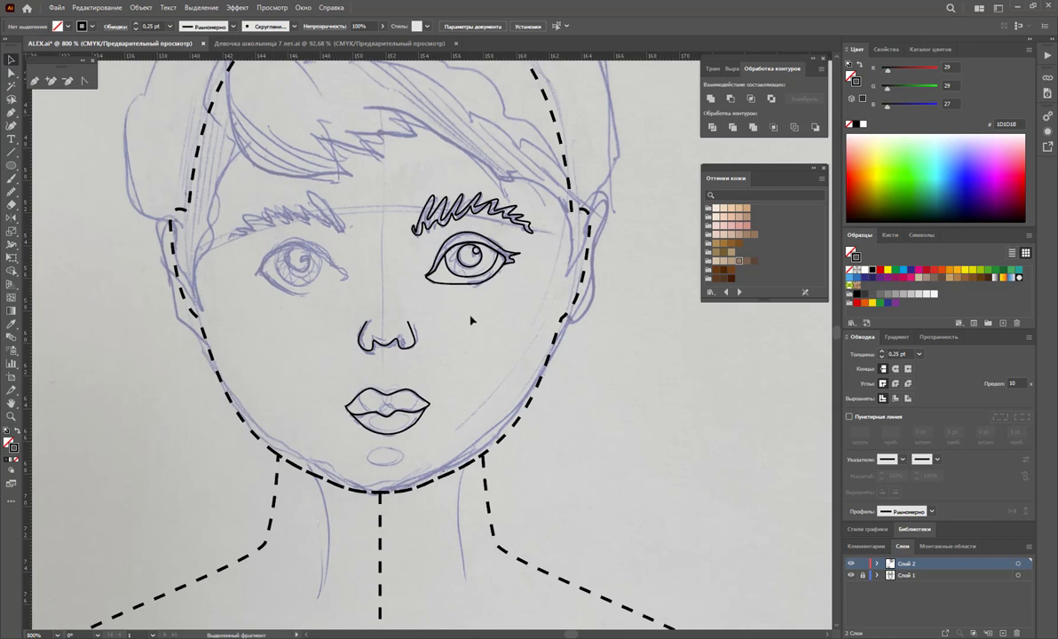
click(413, 213)
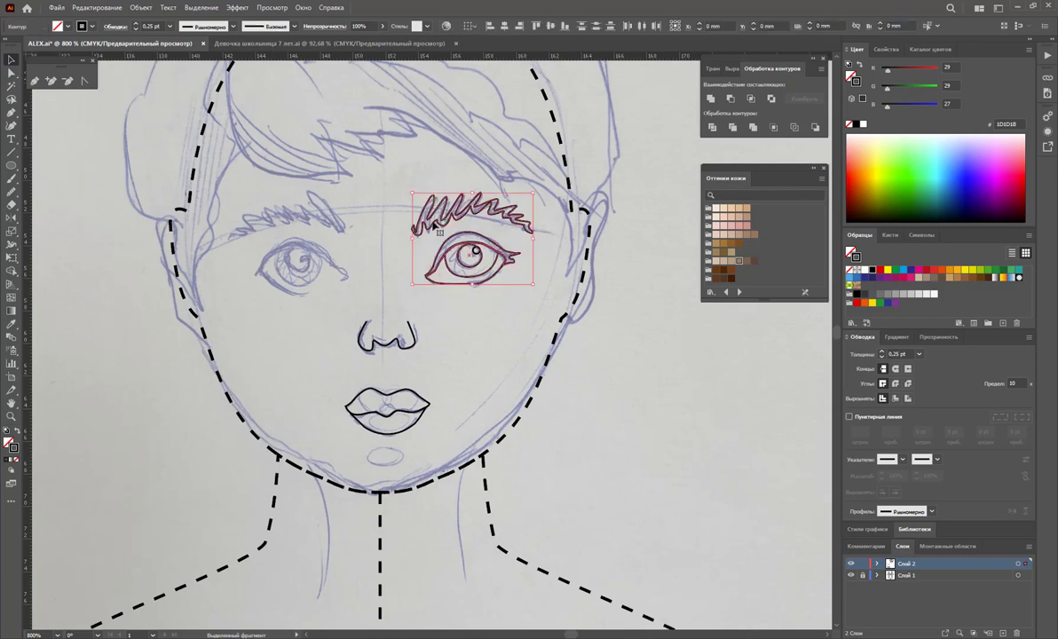
Step: Reflect a copy of the eye and eyebrow and place it over the left eye sketch
click(10, 218)
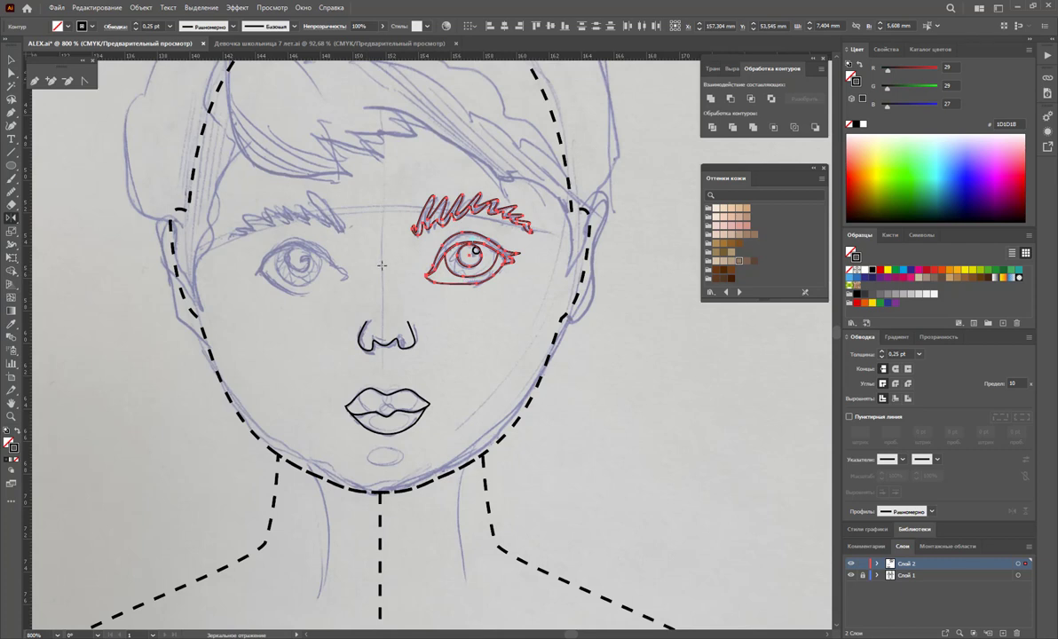
mouse_move(409, 273)
mouse_down()
mouse_move(248, 266)
mouse_move(249, 276)
mouse_up()
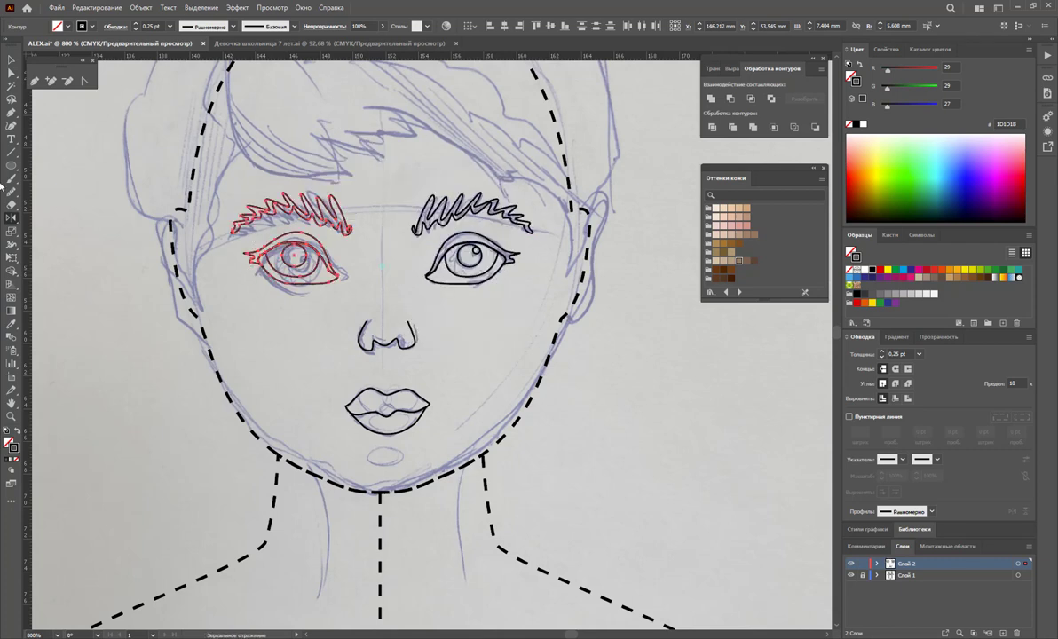
click(10, 60)
click(440, 346)
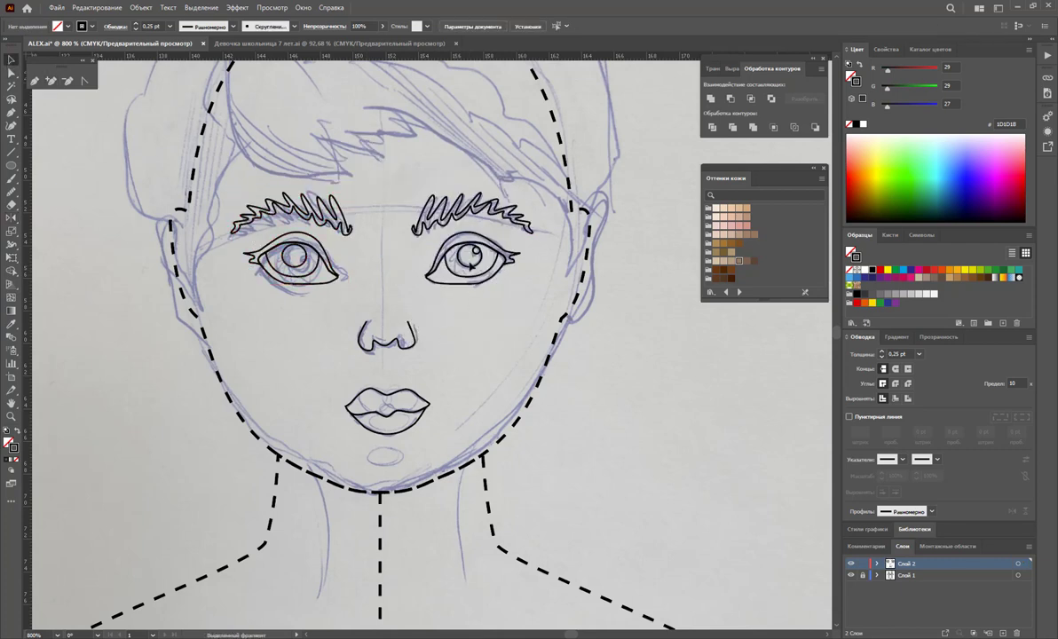
drag(468, 247, 302, 254)
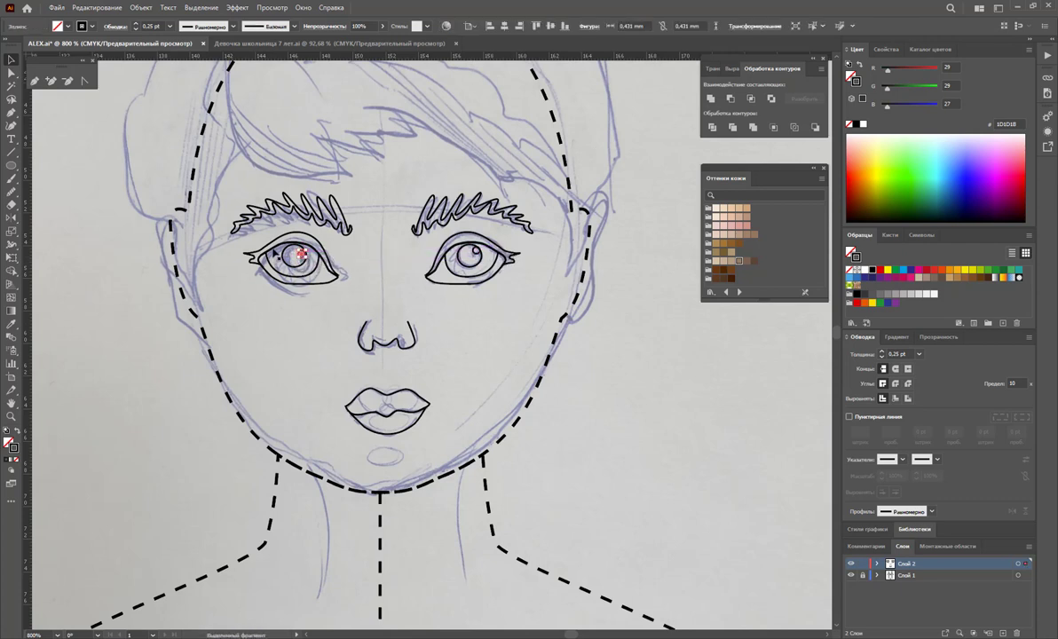
Step: Shift the mirrored eye's highlight to match the other eye
click(321, 326)
click(300, 256)
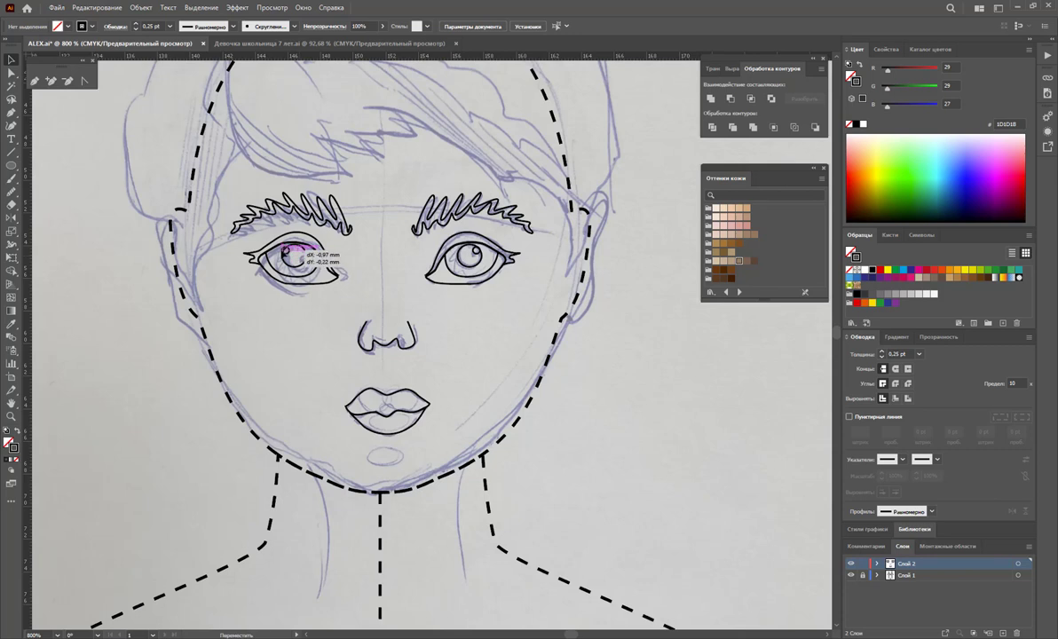
drag(281, 253, 300, 256)
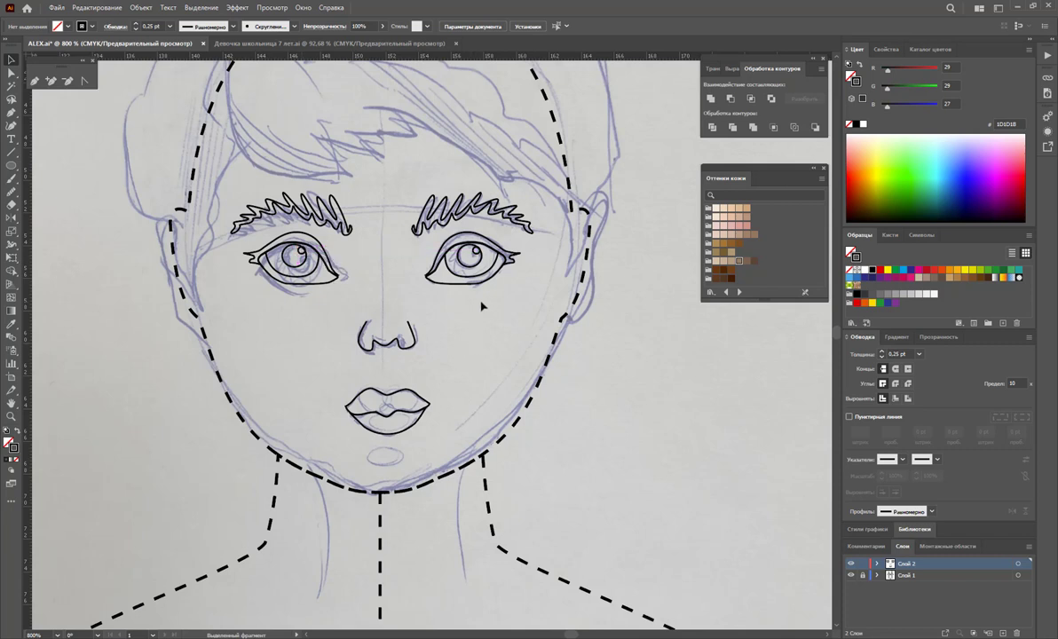
Step: Trace the left side hair lock as a closed outline with the Pen
scroll(485, 315, up, 2)
scroll(486, 315, up, 2)
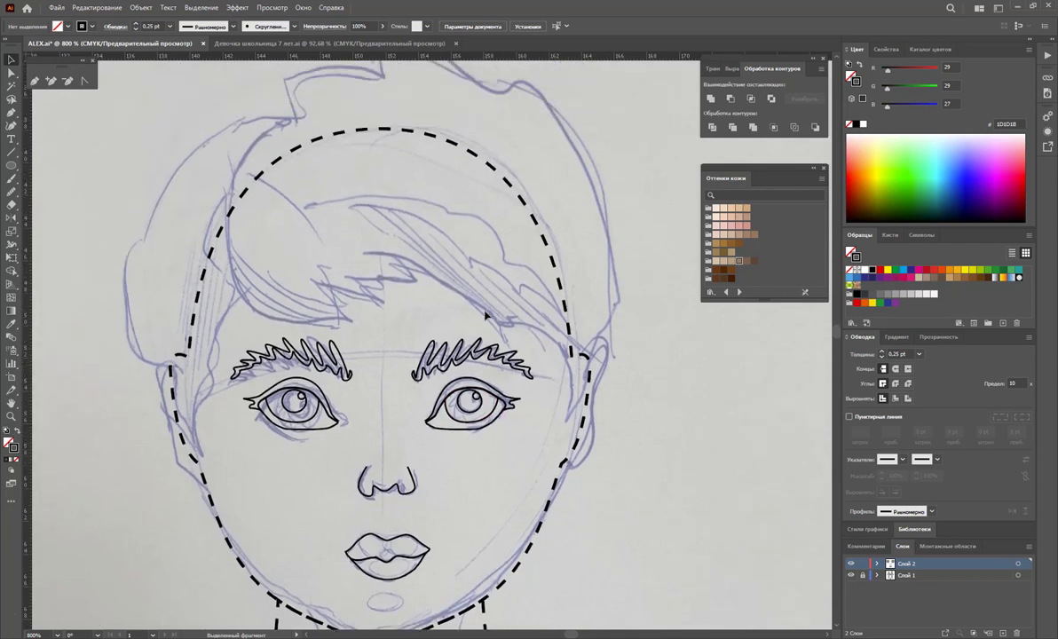
scroll(485, 315, up, 2)
click(34, 81)
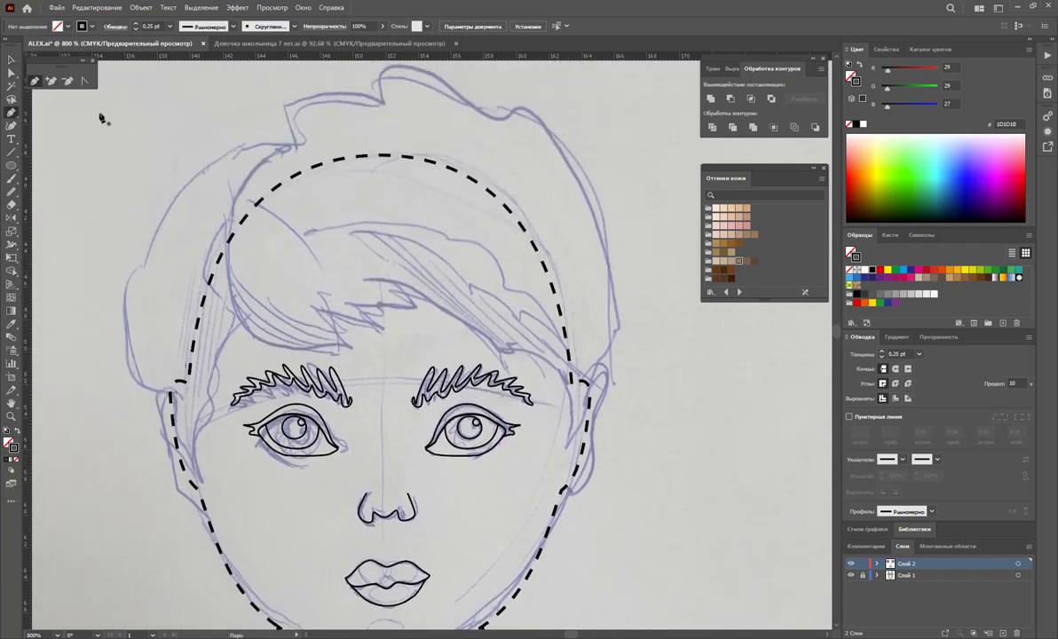
click(226, 152)
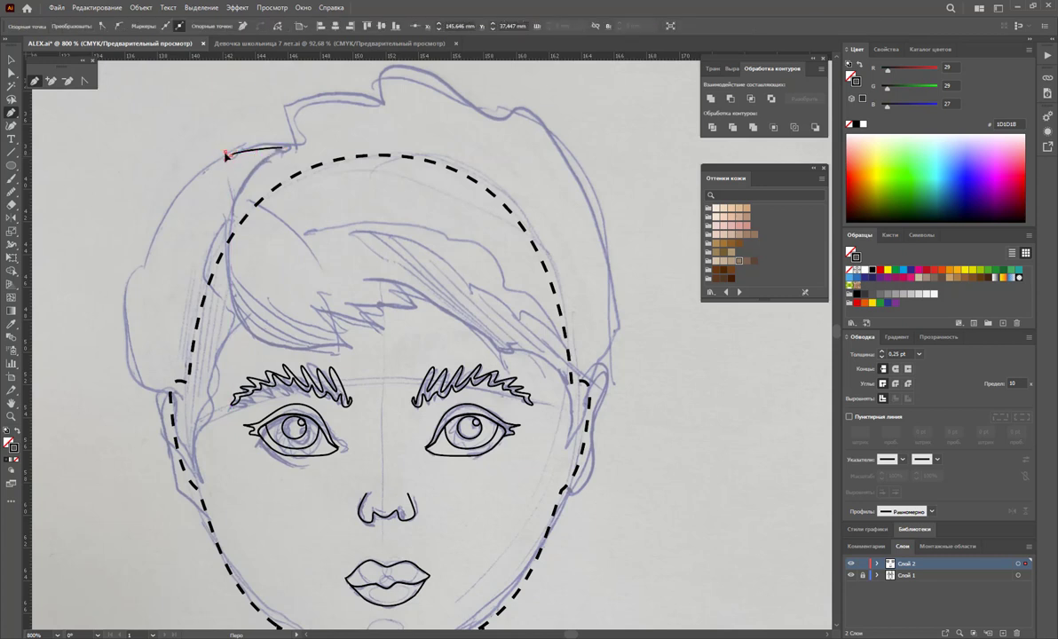
drag(142, 280, 131, 312)
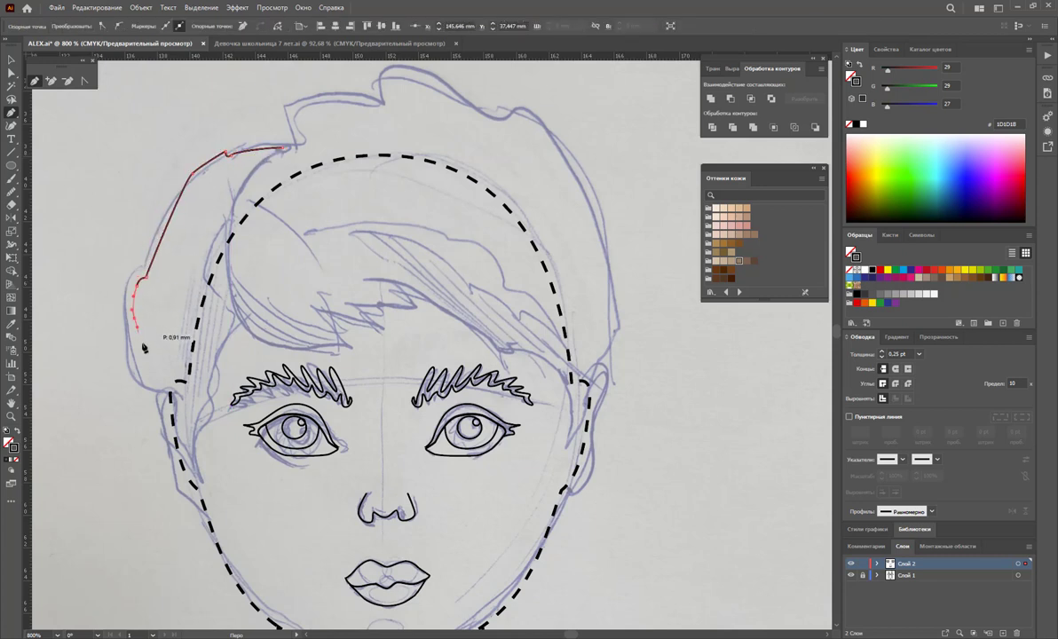
click(153, 373)
click(177, 381)
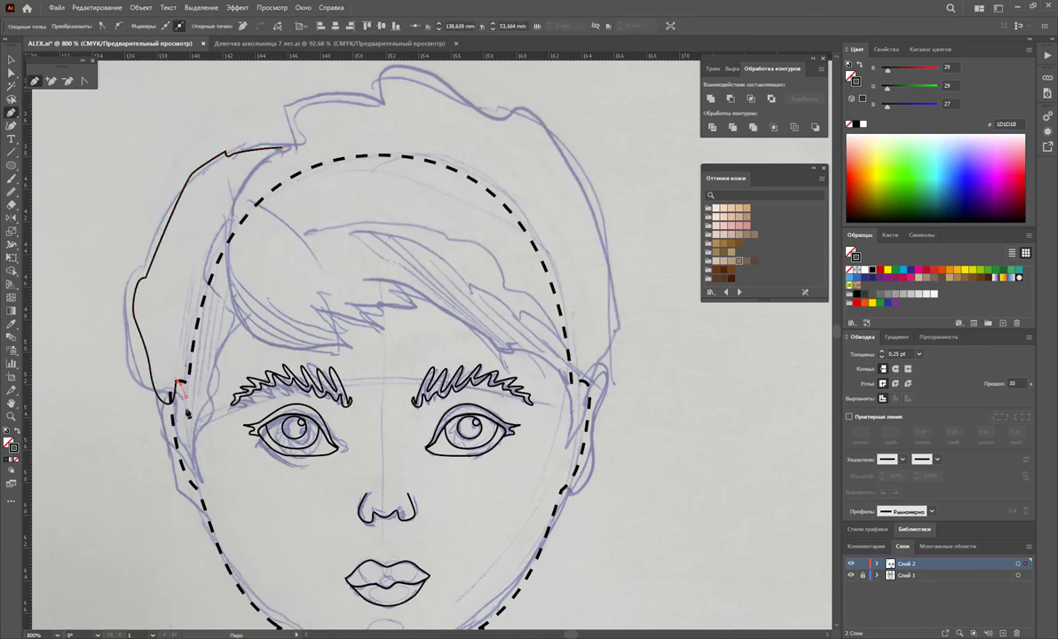
click(200, 476)
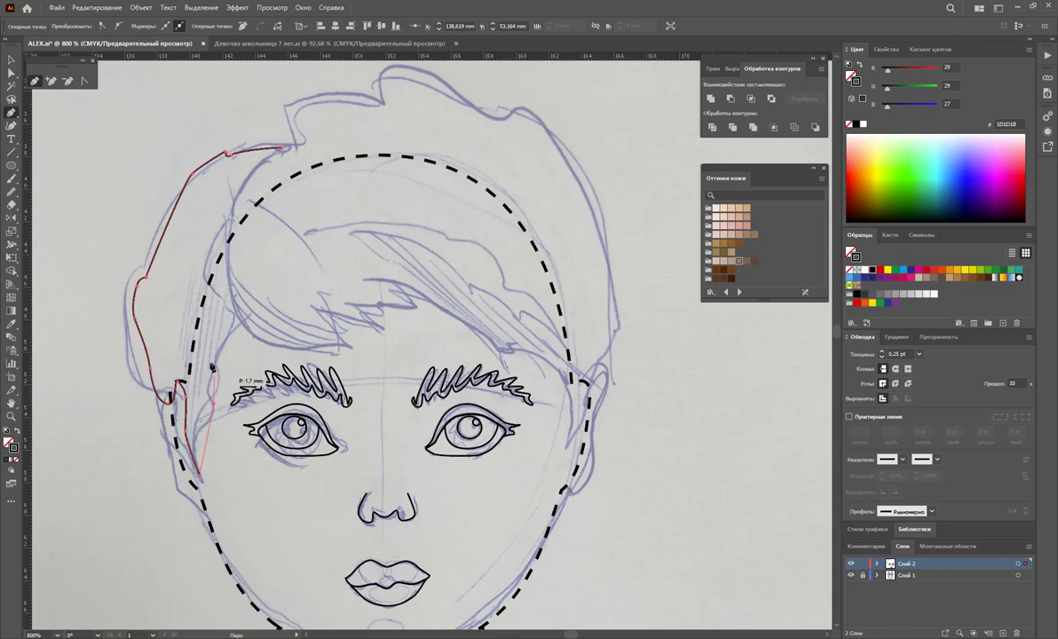
click(233, 318)
click(229, 234)
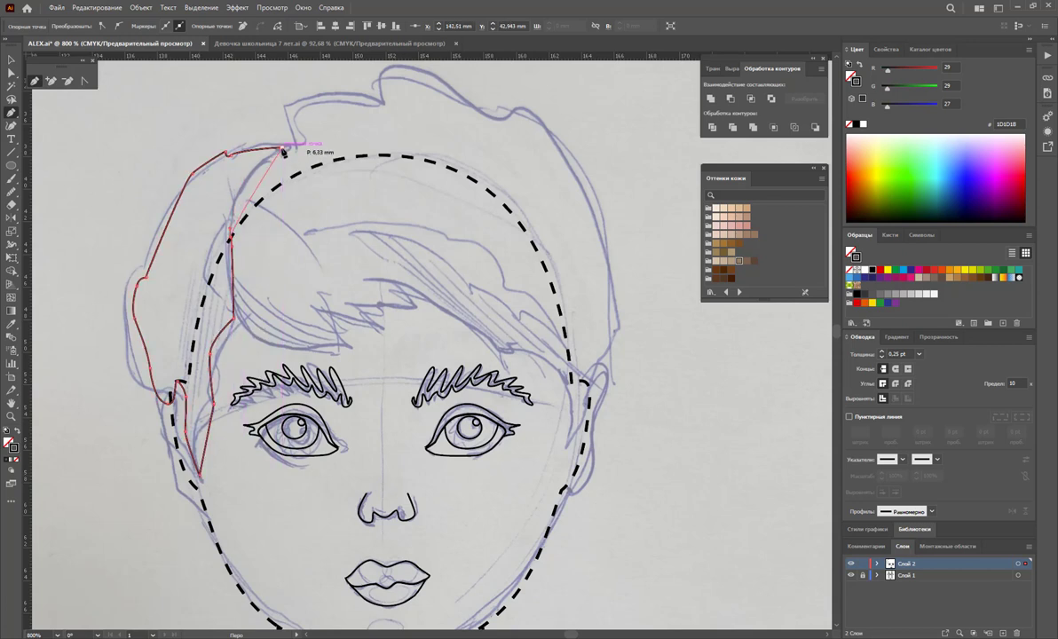
drag(284, 147, 301, 135)
Step: Start the main hair outline at the top and zigzag the spiky fringe across the forehead
click(294, 111)
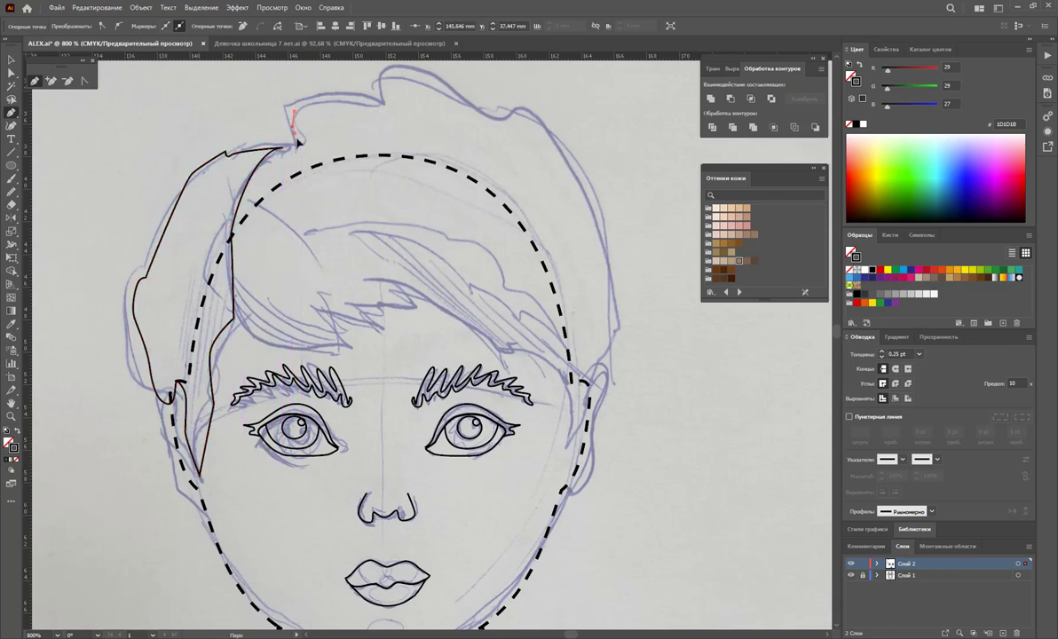
click(294, 139)
click(228, 236)
click(251, 337)
click(366, 348)
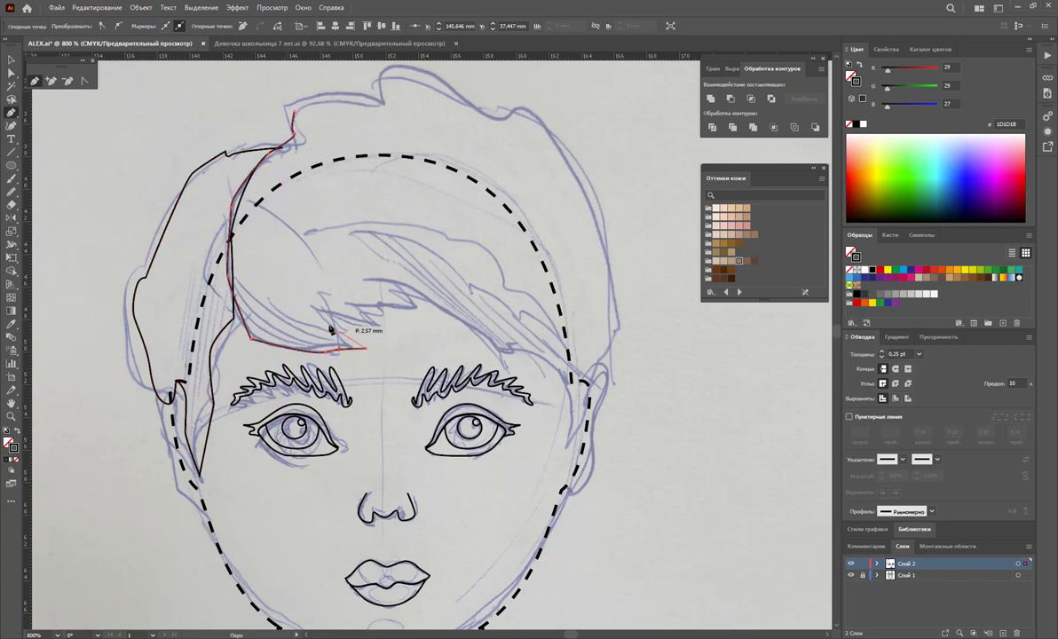
click(312, 302)
click(387, 326)
click(354, 306)
click(394, 315)
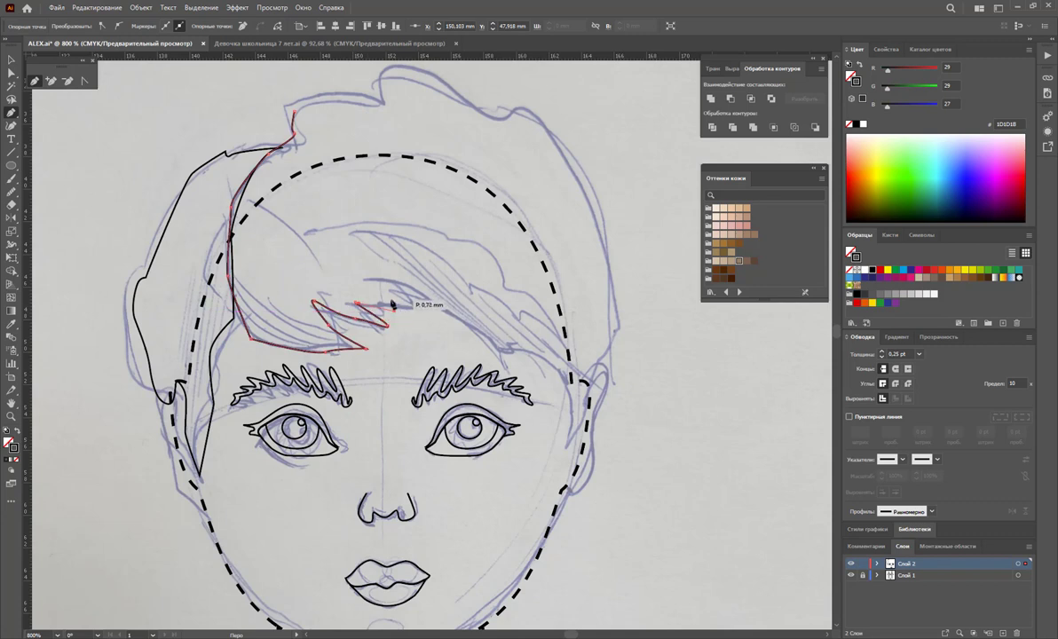
click(377, 300)
click(415, 299)
click(371, 276)
Step: Continue the hair down beside the right ear, over the top, and close it at the start
click(417, 296)
click(462, 313)
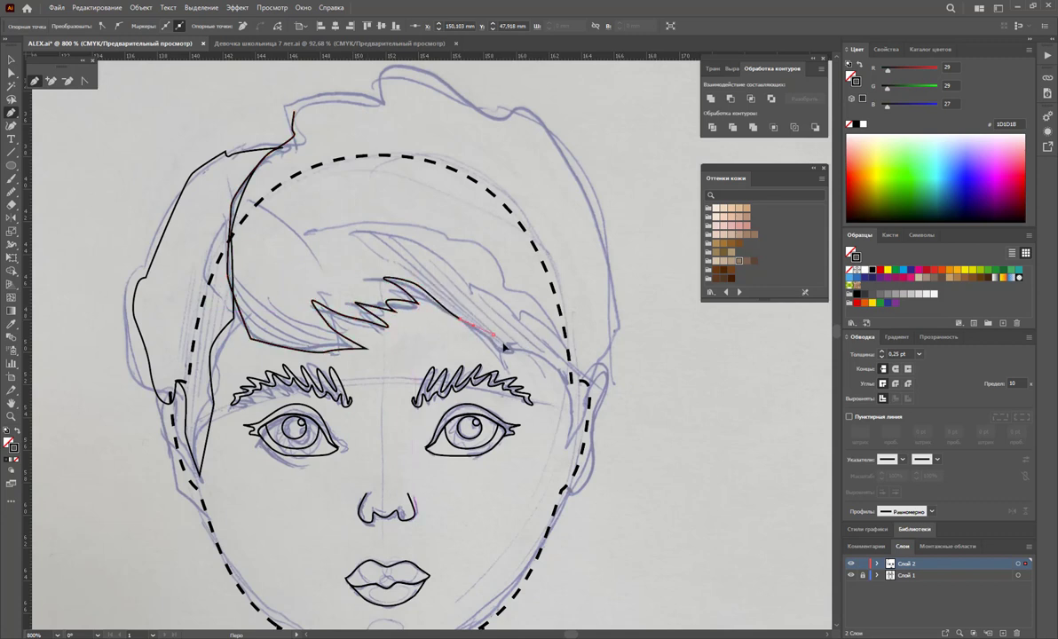
click(495, 337)
click(533, 349)
click(571, 387)
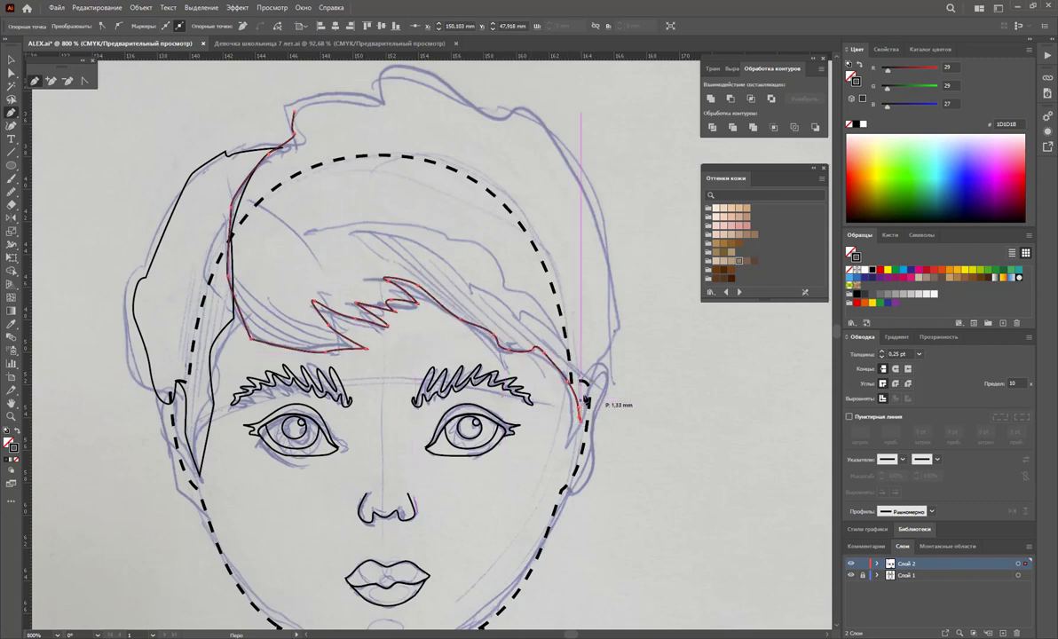
click(583, 421)
click(610, 347)
click(606, 266)
click(568, 140)
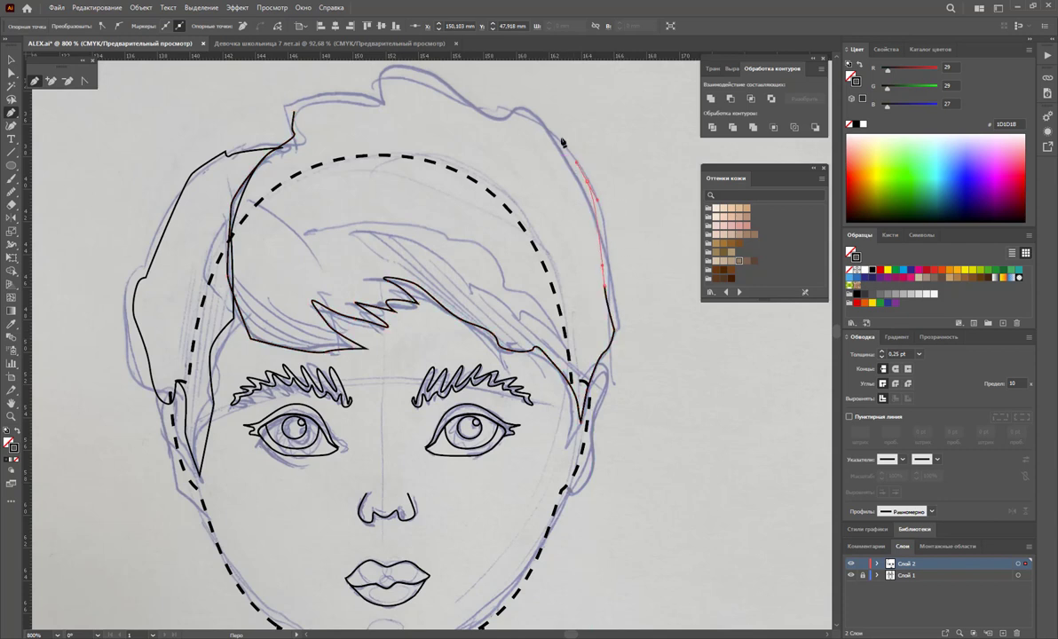
click(519, 115)
click(483, 110)
click(387, 66)
click(380, 93)
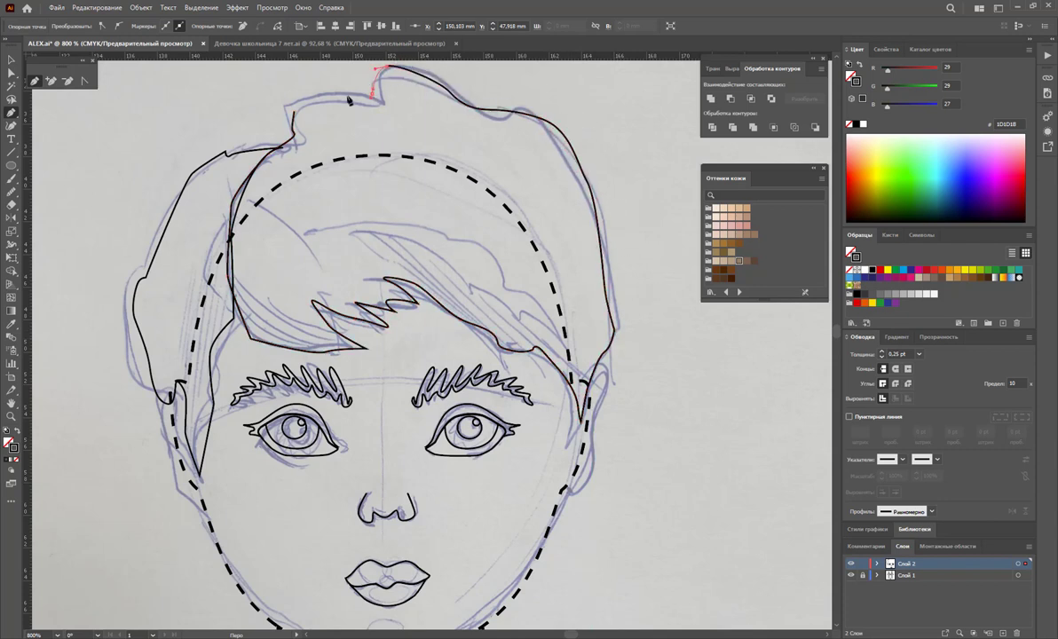
click(323, 91)
click(294, 109)
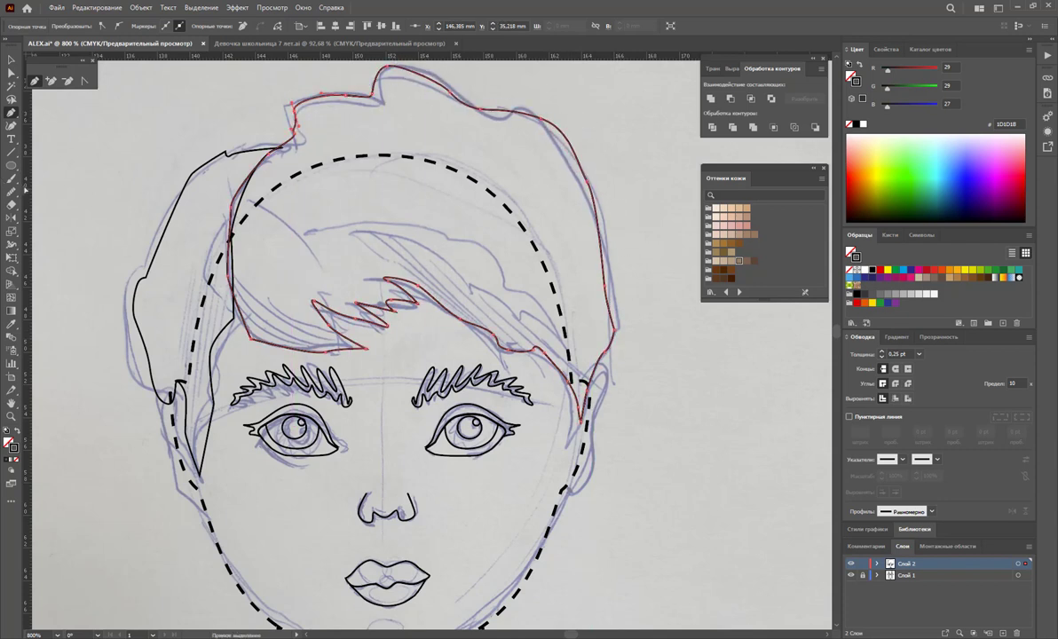
Step: Smooth the hair outline's lower-left edge and deselect it
click(470, 302)
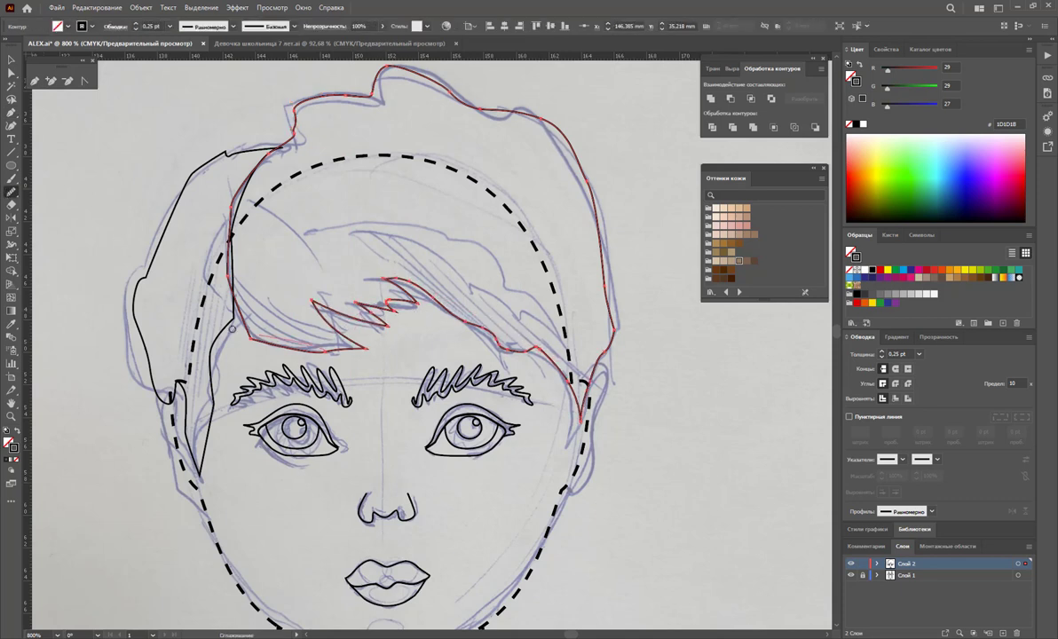
drag(232, 328, 226, 297)
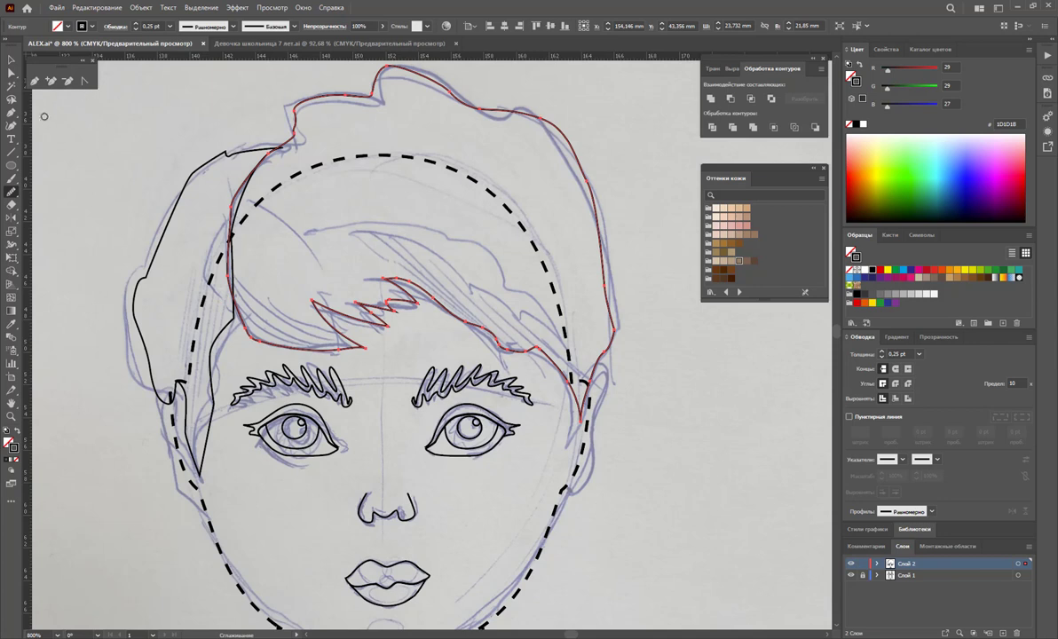
key(v)
click(652, 423)
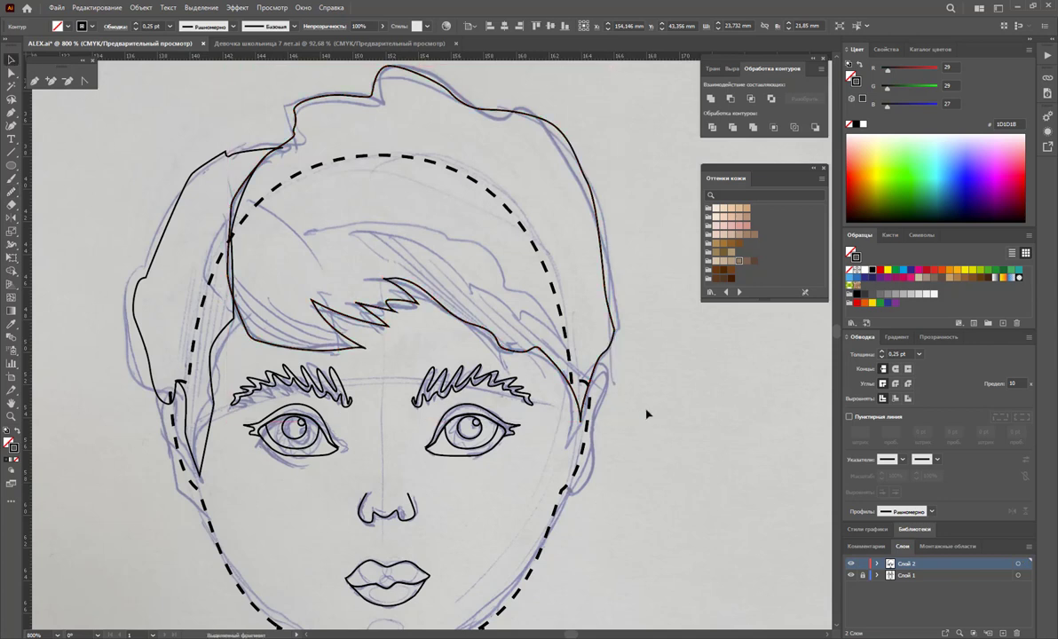
scroll(613, 398, down, 2)
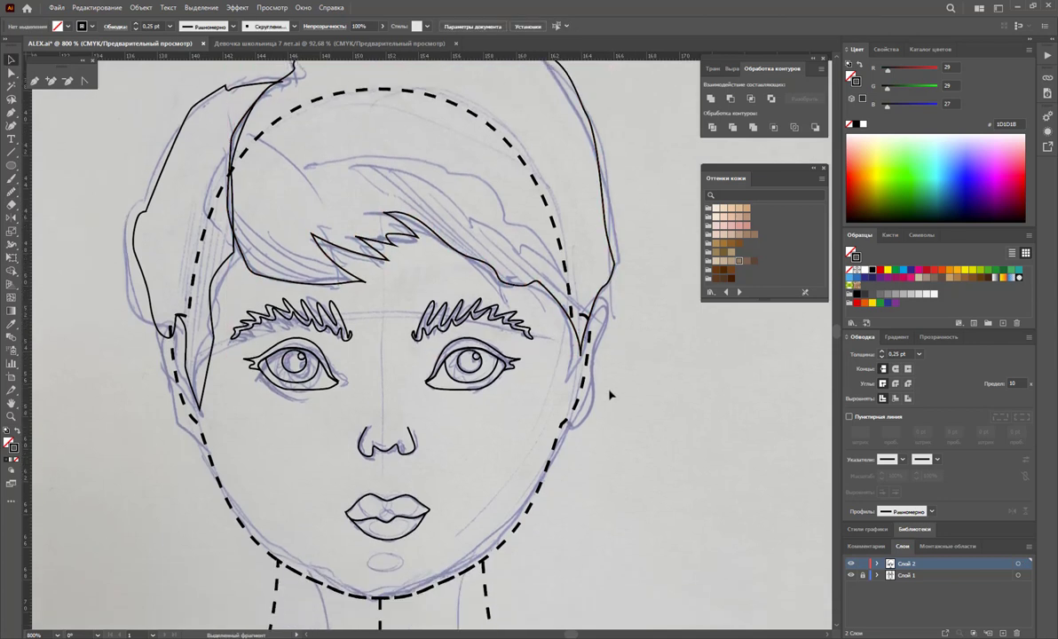
Step: Zoom out and hide the scanned sketch image sublayer inside Слой 1
key(z)
alt+click(483, 434)
alt+click(476, 470)
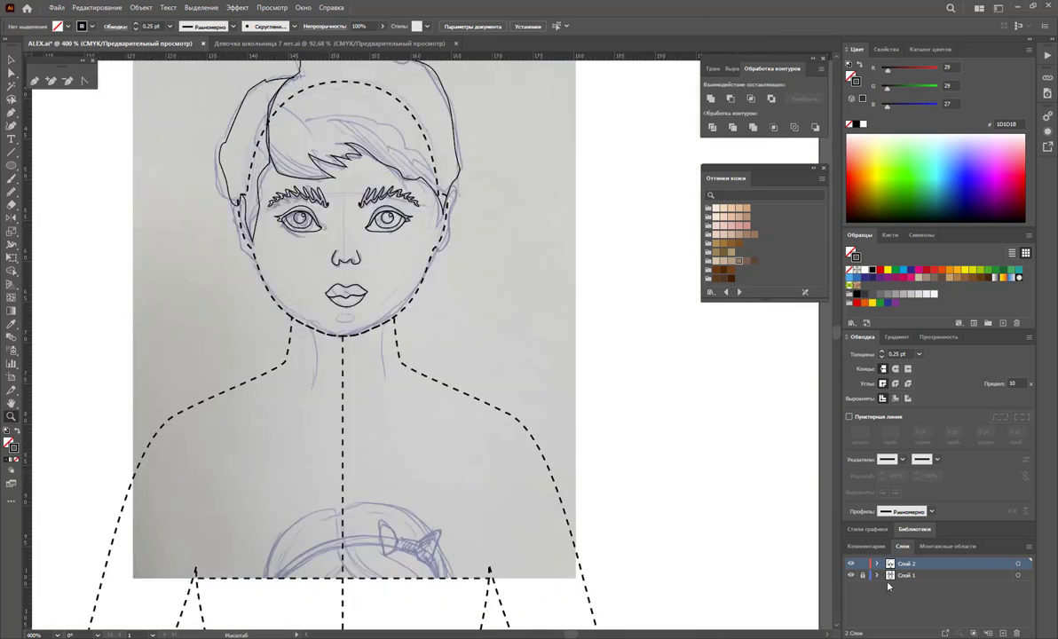
click(876, 576)
click(851, 610)
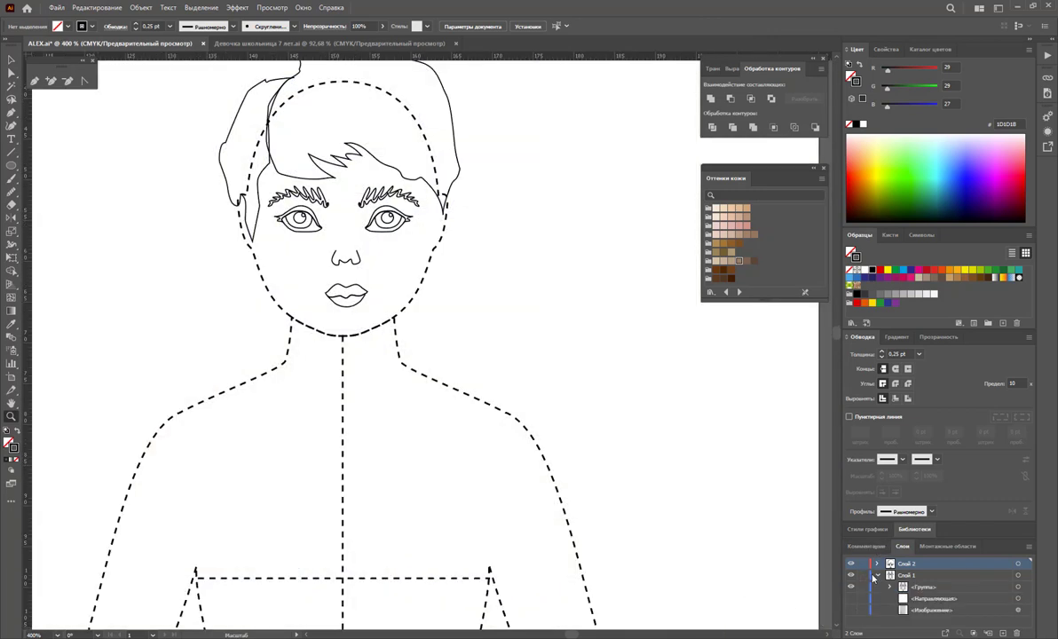
scroll(547, 425, down, 1)
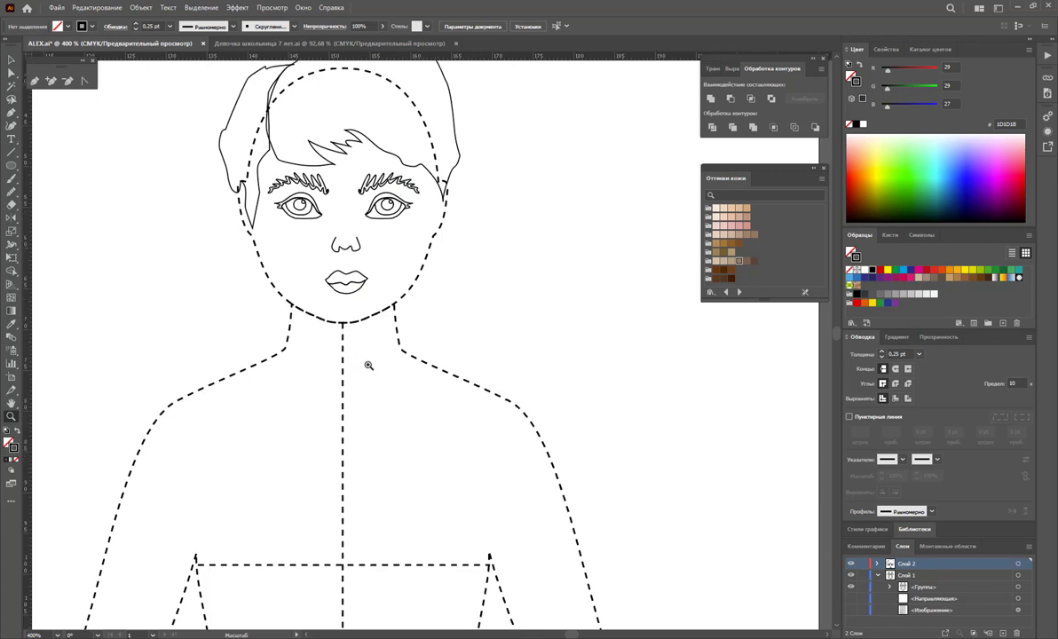
Step: Ungroup the dashed figure lines and make the head-and-body outline solid
click(11, 58)
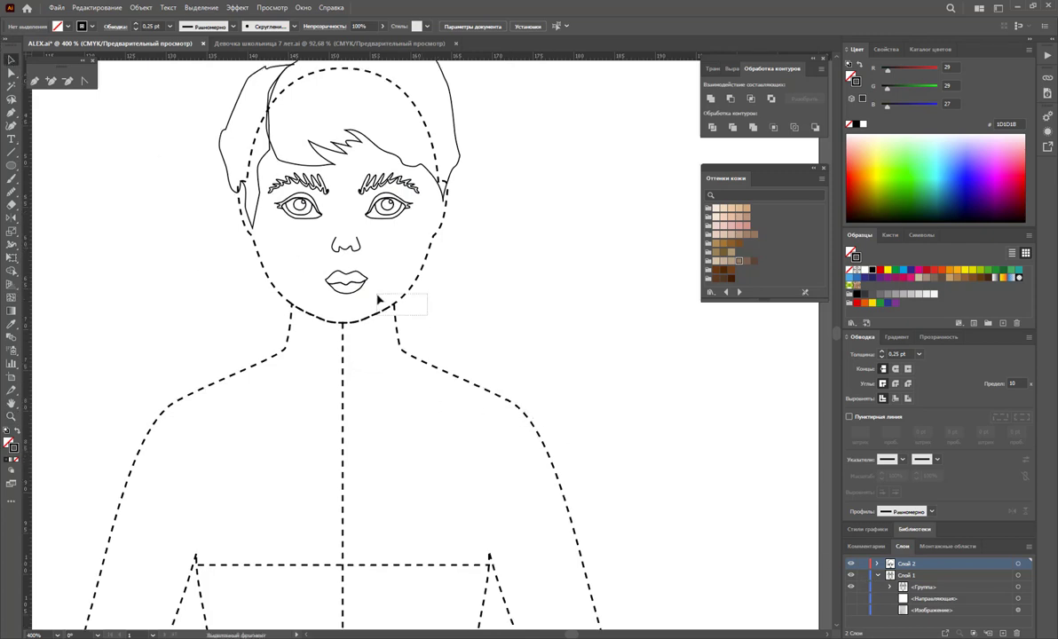
click(387, 305)
click(714, 345)
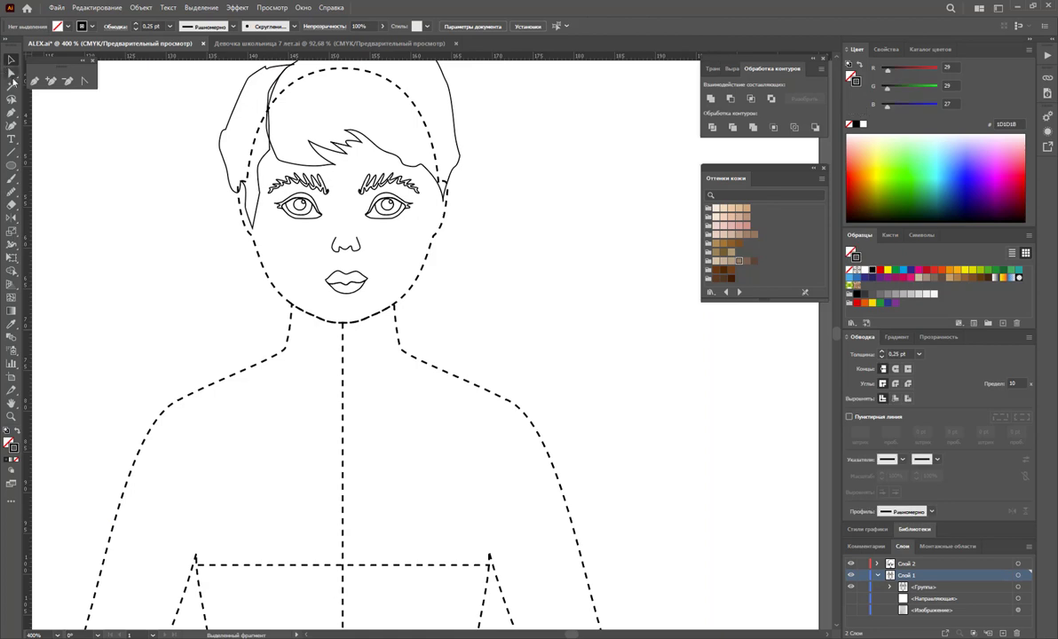
right_click(374, 320)
click(433, 392)
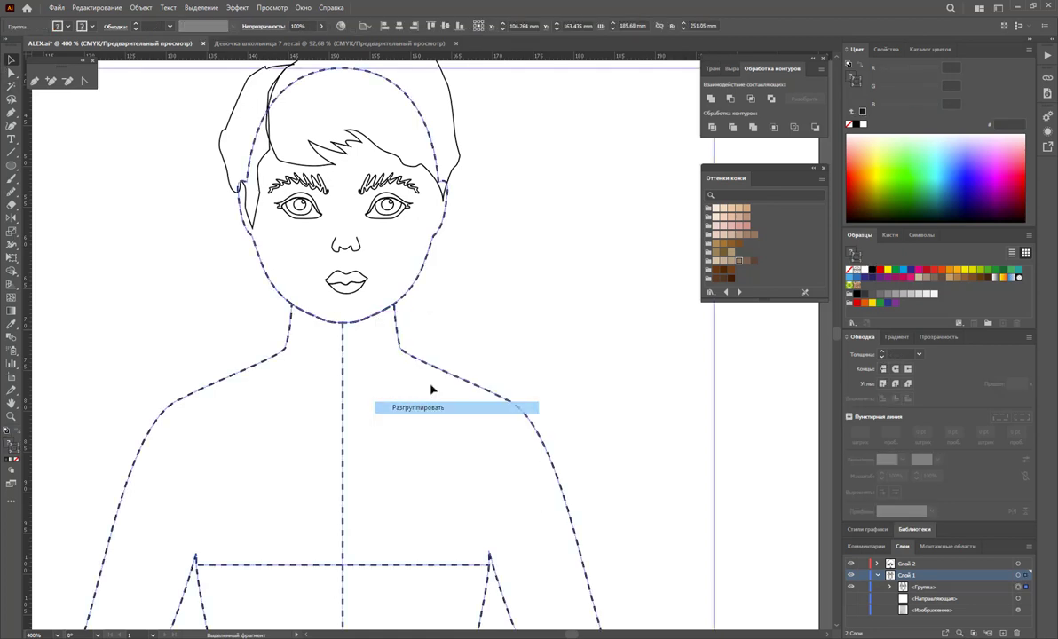
click(719, 361)
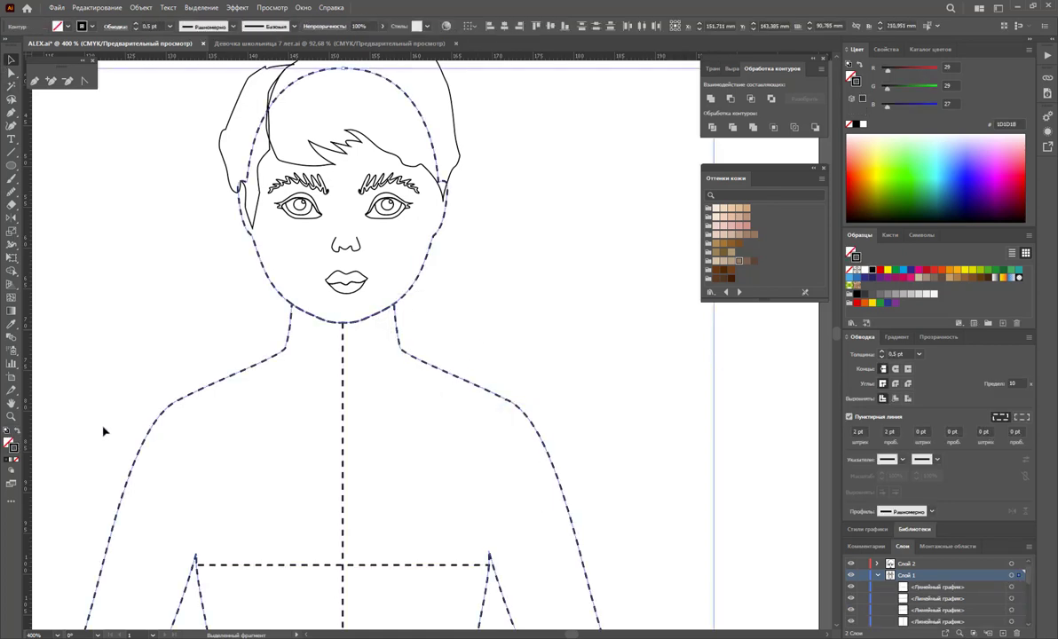
click(849, 419)
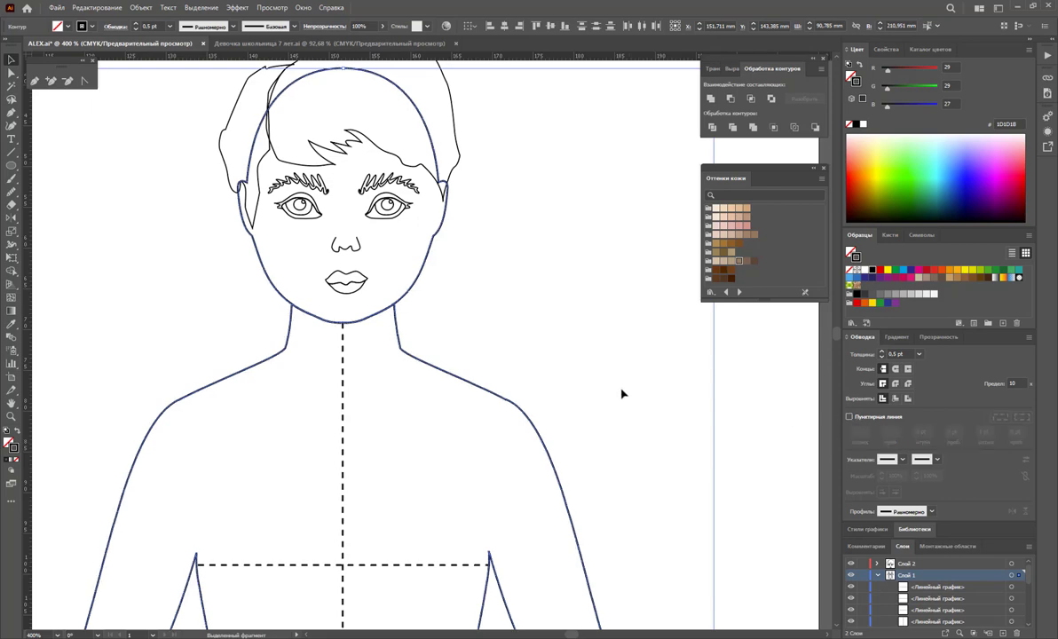
click(397, 380)
key(z)
alt+click(374, 396)
Step: Fill the right-hand figure's head and body with pale peach skin tone F9E8D6
alt+click(374, 396)
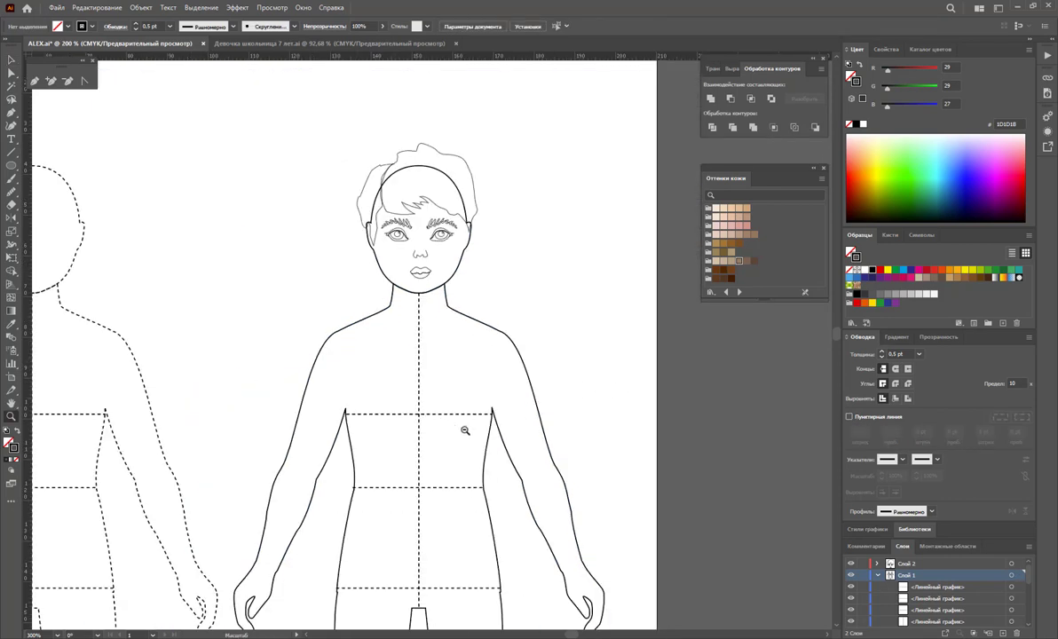
alt+click(465, 431)
drag(411, 381, 472, 365)
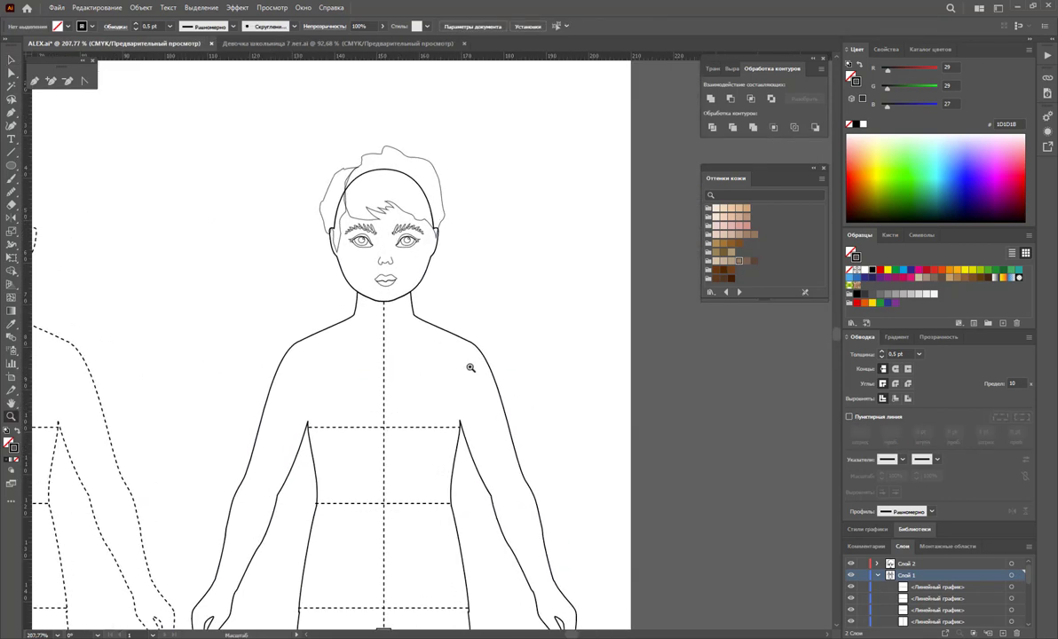
click(11, 60)
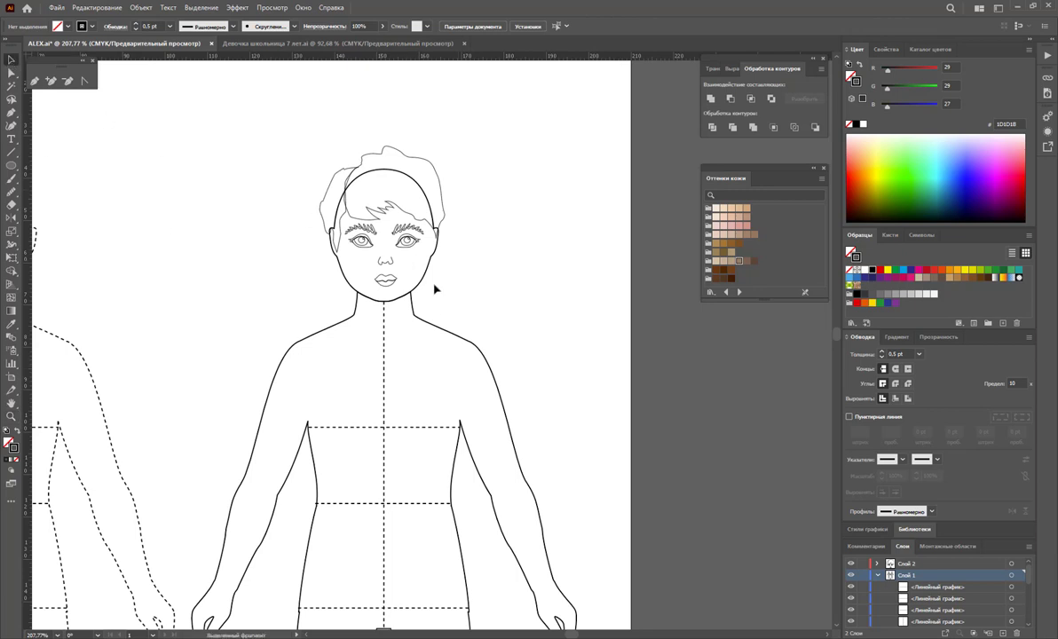
click(407, 292)
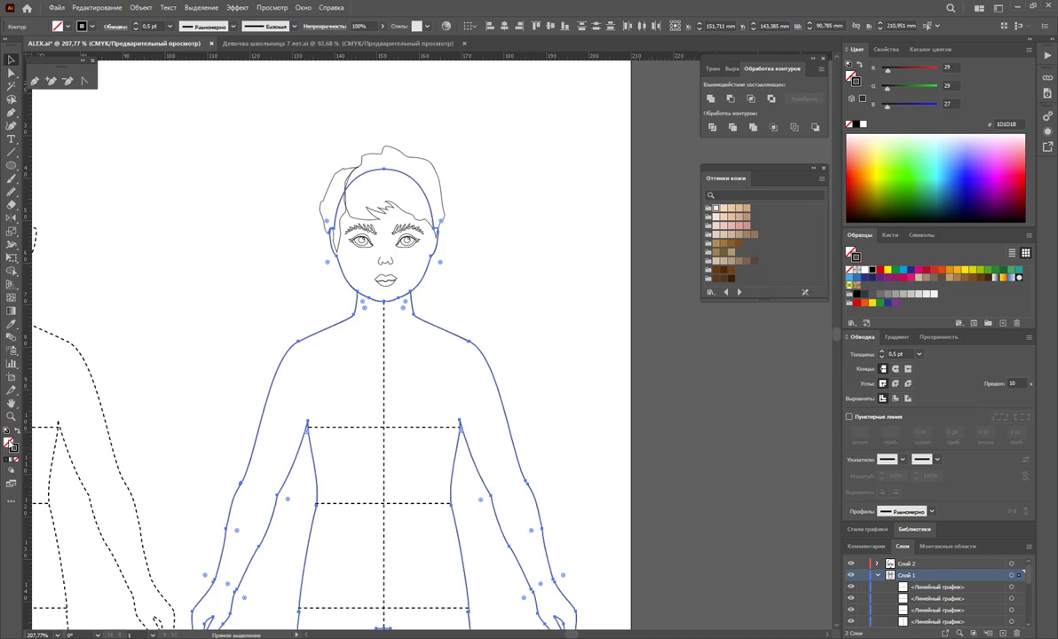
key(x)
click(715, 210)
click(586, 269)
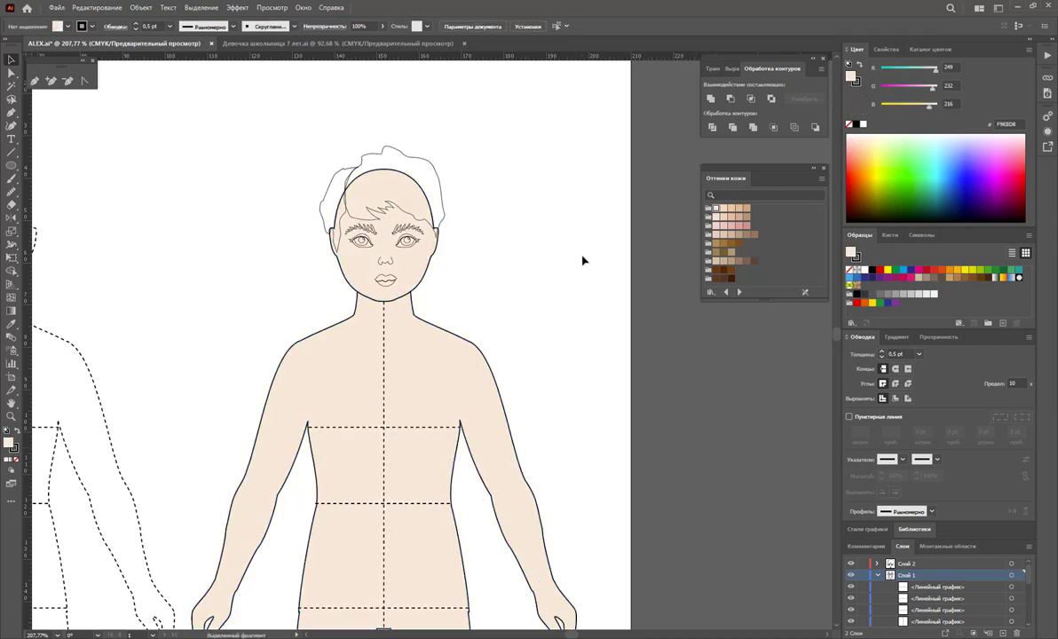
Step: Make Слой 2 the active layer in the Layers panel
scroll(583, 260, down, 5)
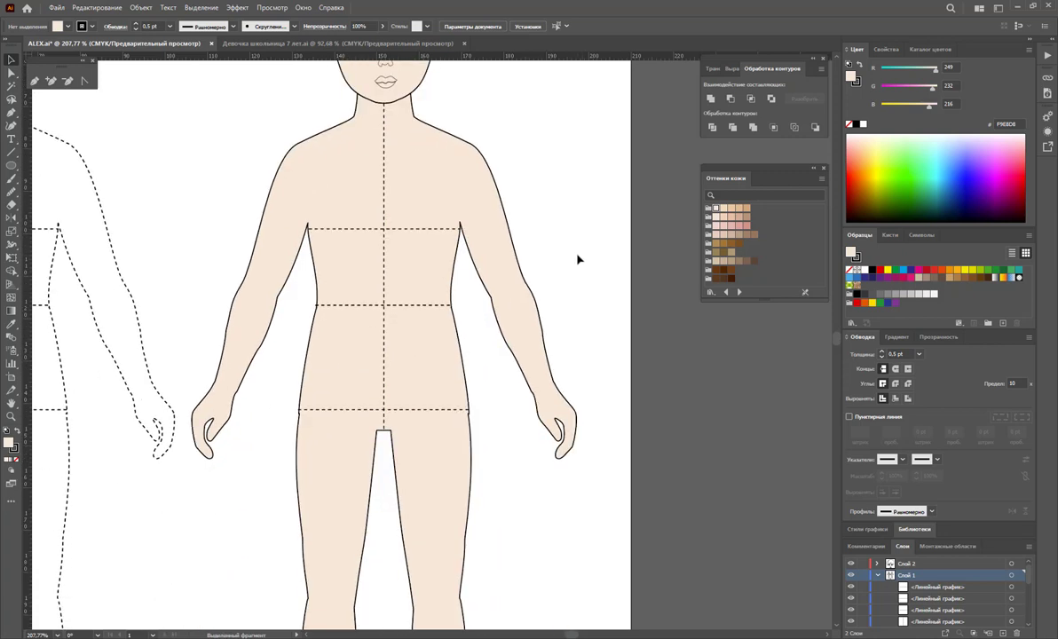
scroll(586, 337, up, 1)
scroll(604, 337, up, 2)
scroll(604, 337, up, 1)
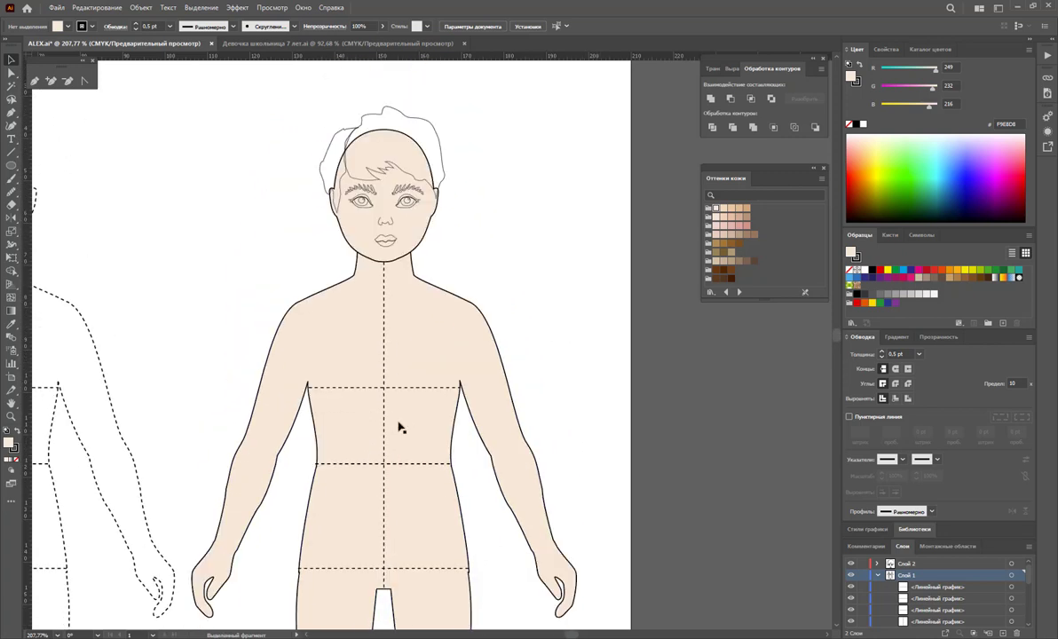
click(890, 564)
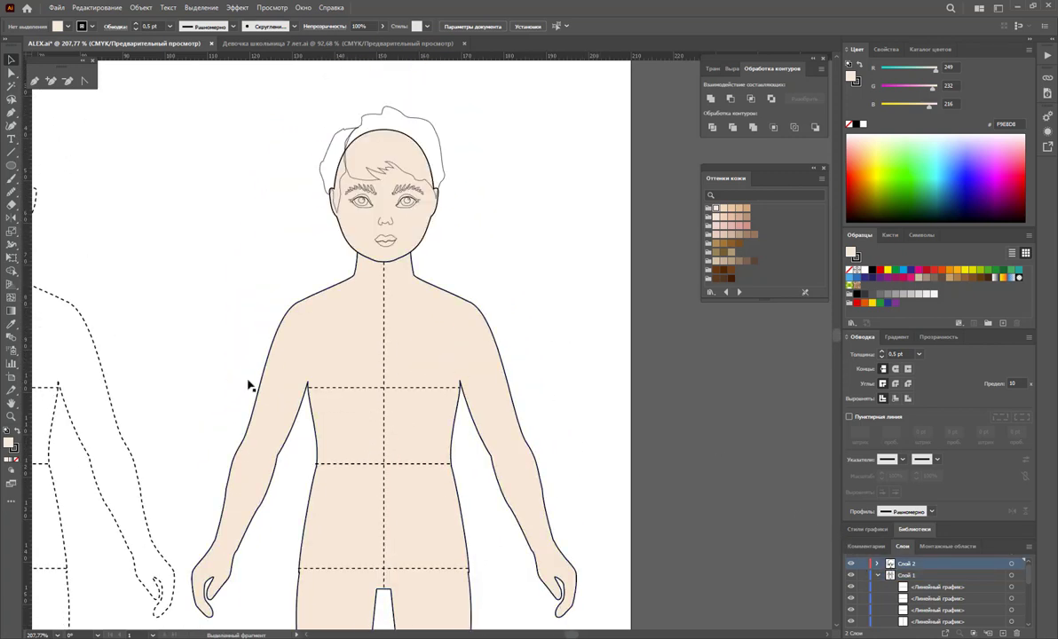
click(11, 416)
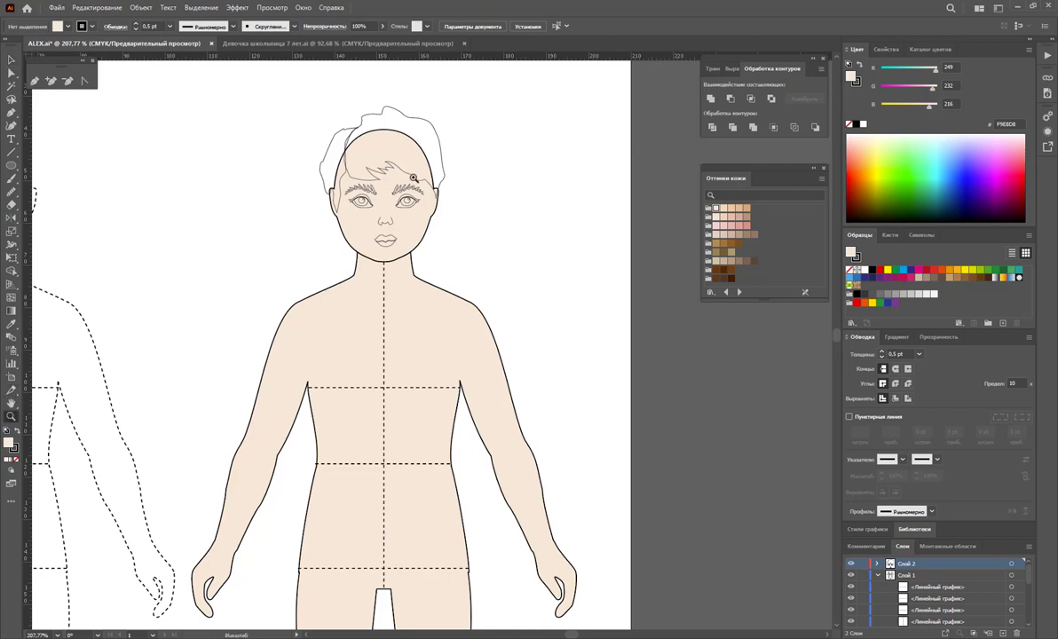
Step: Fill the left side hair lock with pale beige DBD0AD using the Color Picker
click(413, 177)
click(12, 59)
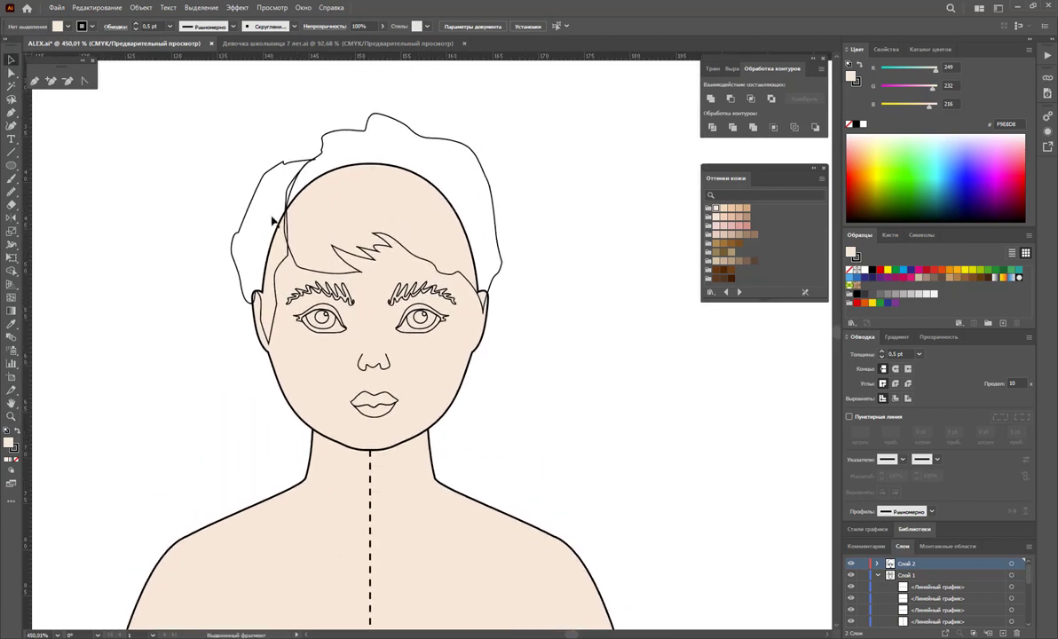
click(255, 208)
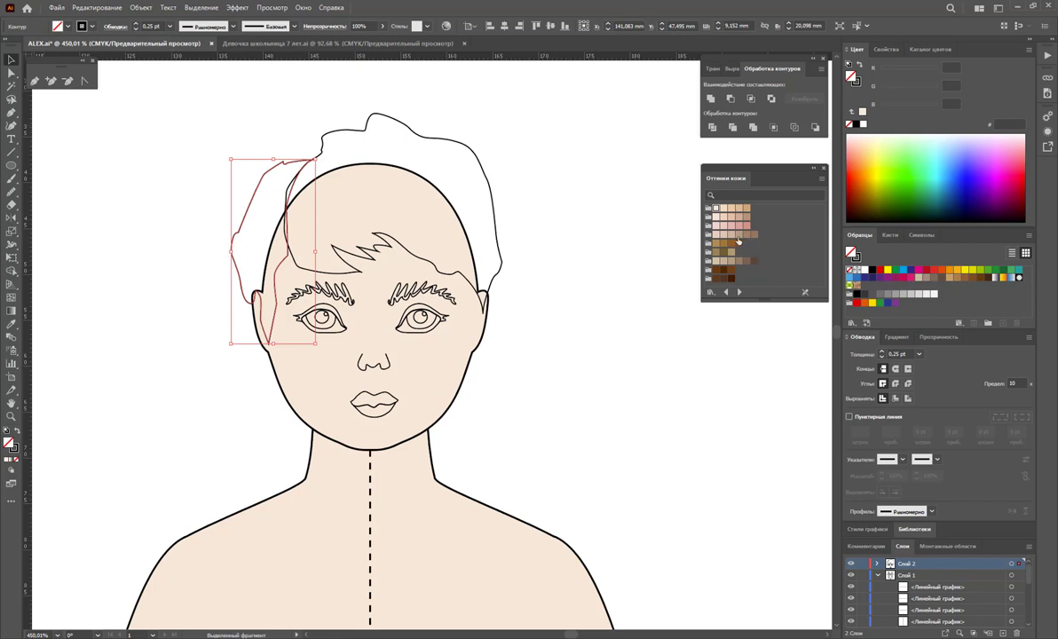
click(728, 209)
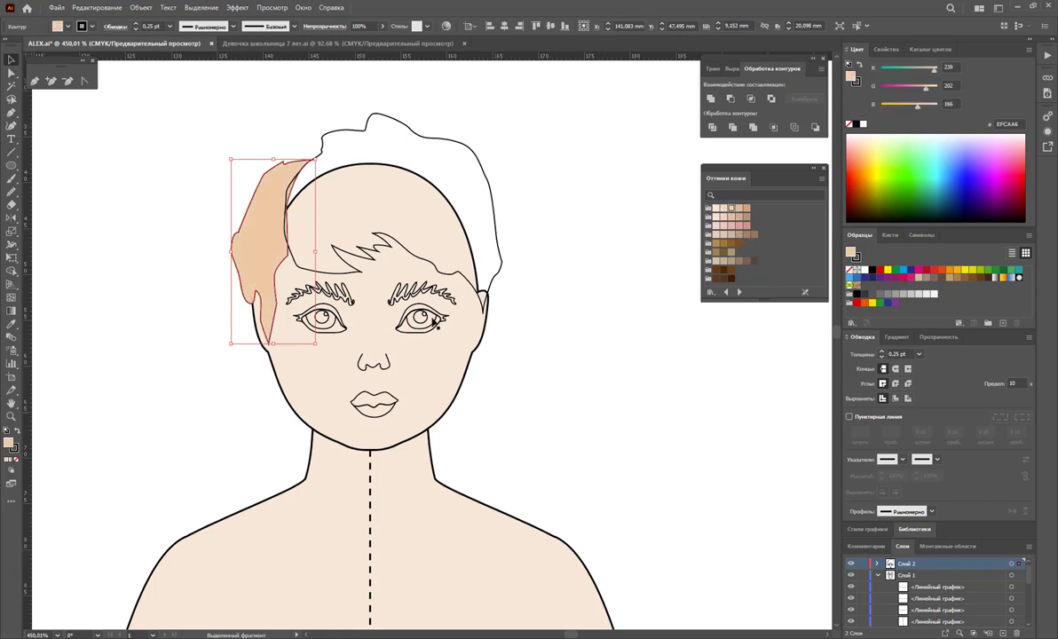
double_click(8, 441)
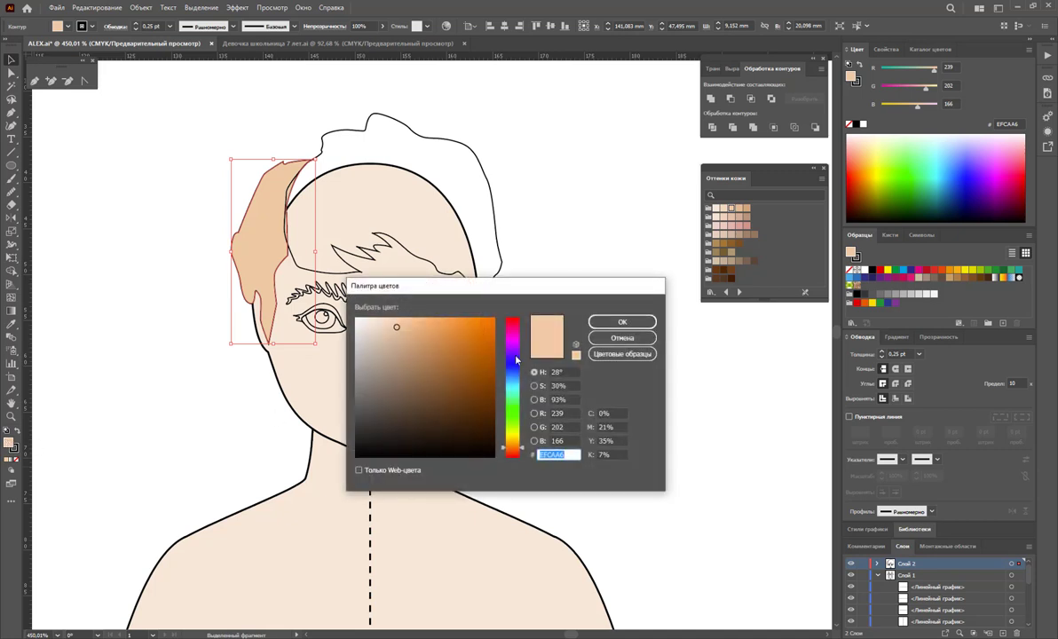
drag(507, 444, 512, 439)
click(383, 333)
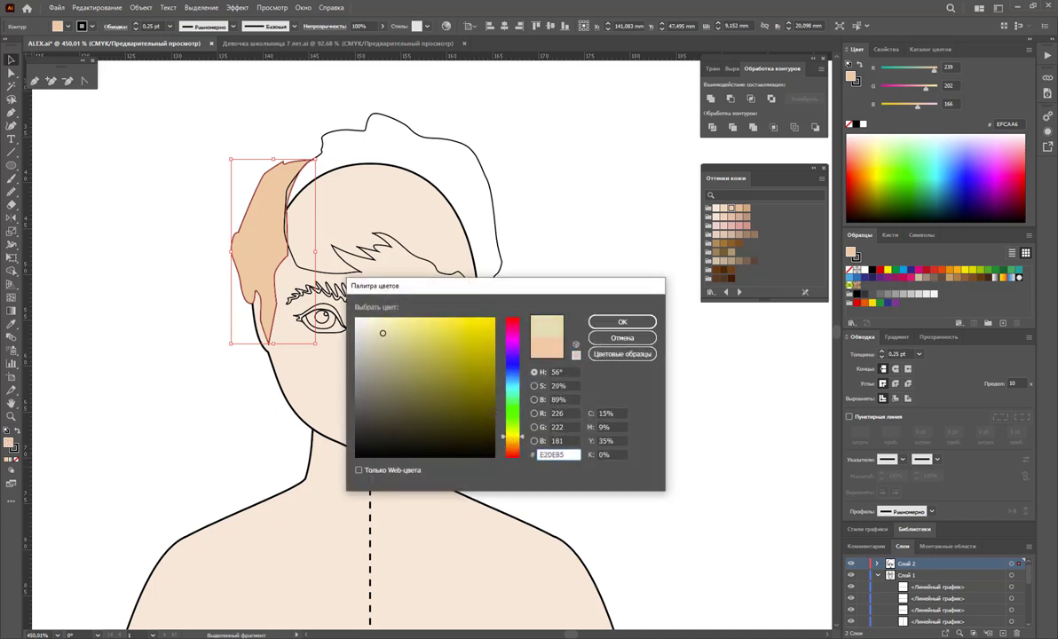
drag(521, 438, 526, 440)
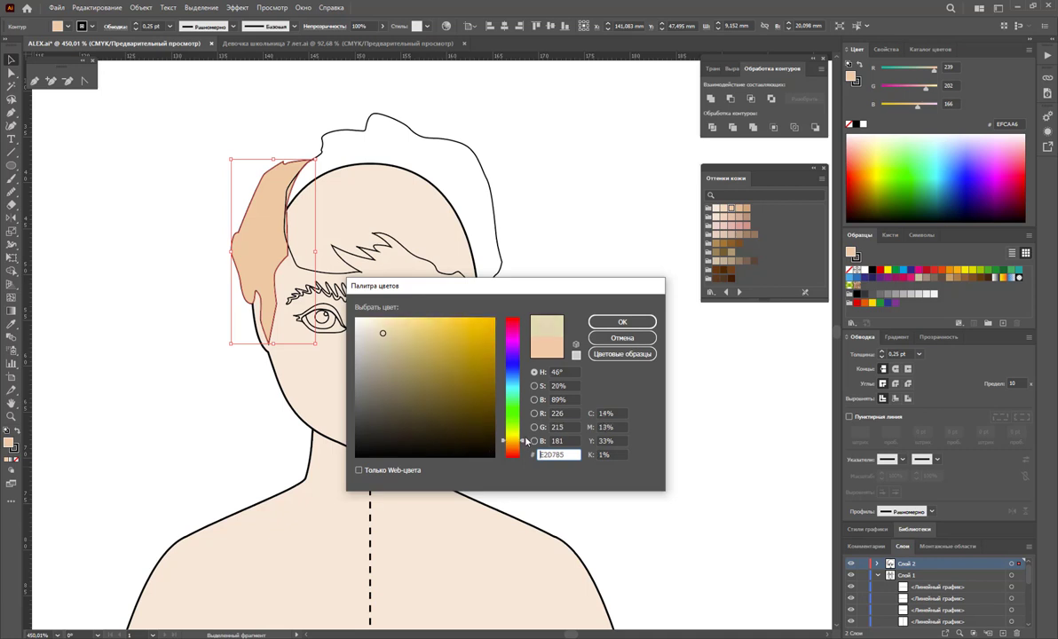
click(622, 321)
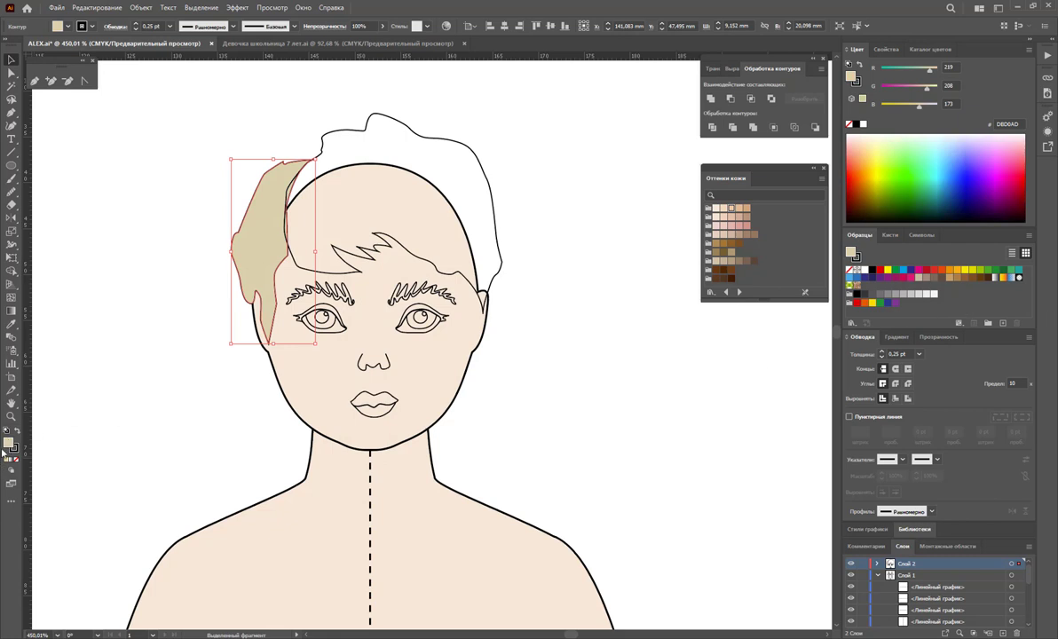
click(83, 456)
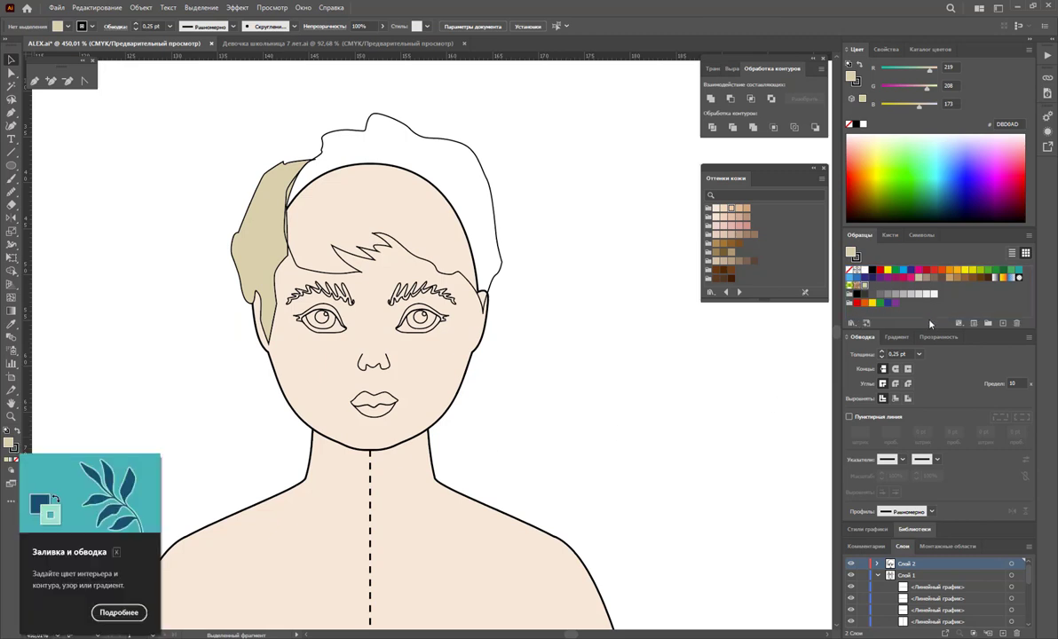
Step: Fill the main hair mass with the white-to-black linear gradient swatch
click(366, 201)
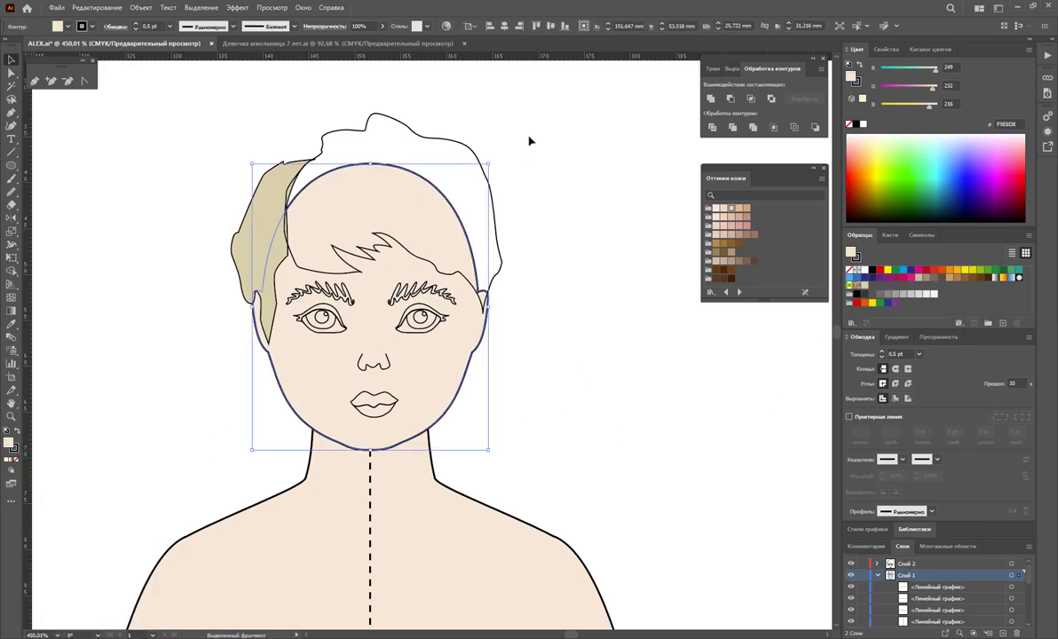
click(439, 152)
click(867, 289)
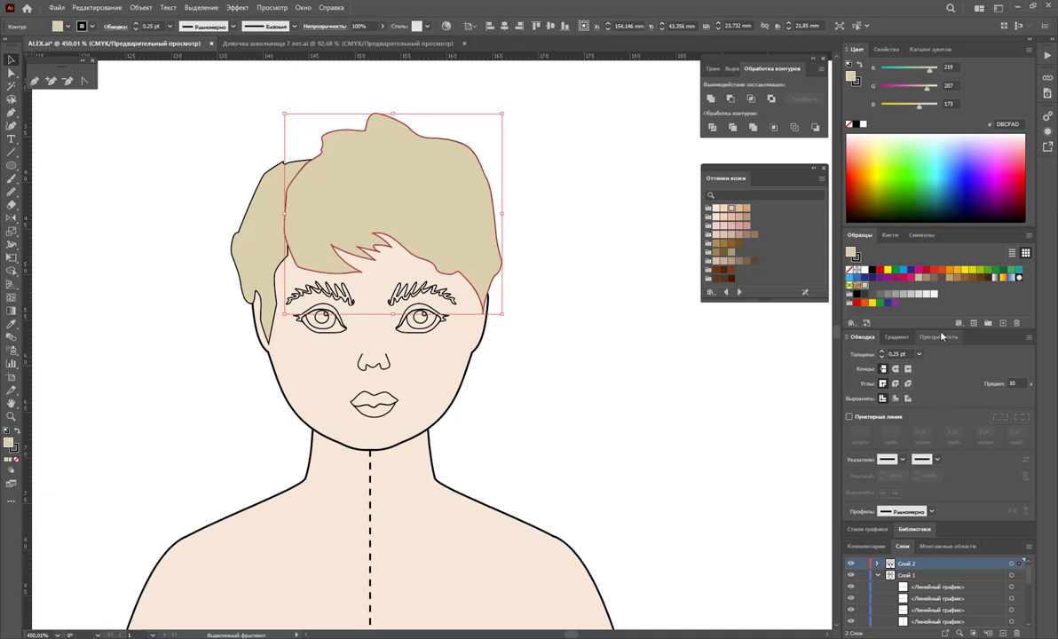
click(995, 277)
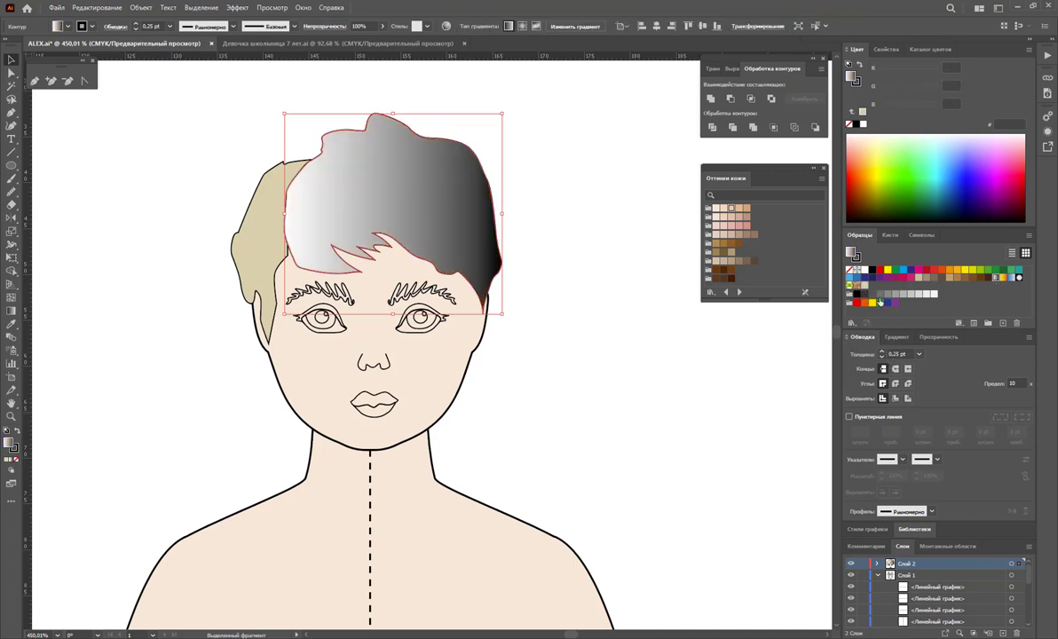
Step: Rebuild the hair gradient with a beige start stop and a brown end stop
click(895, 336)
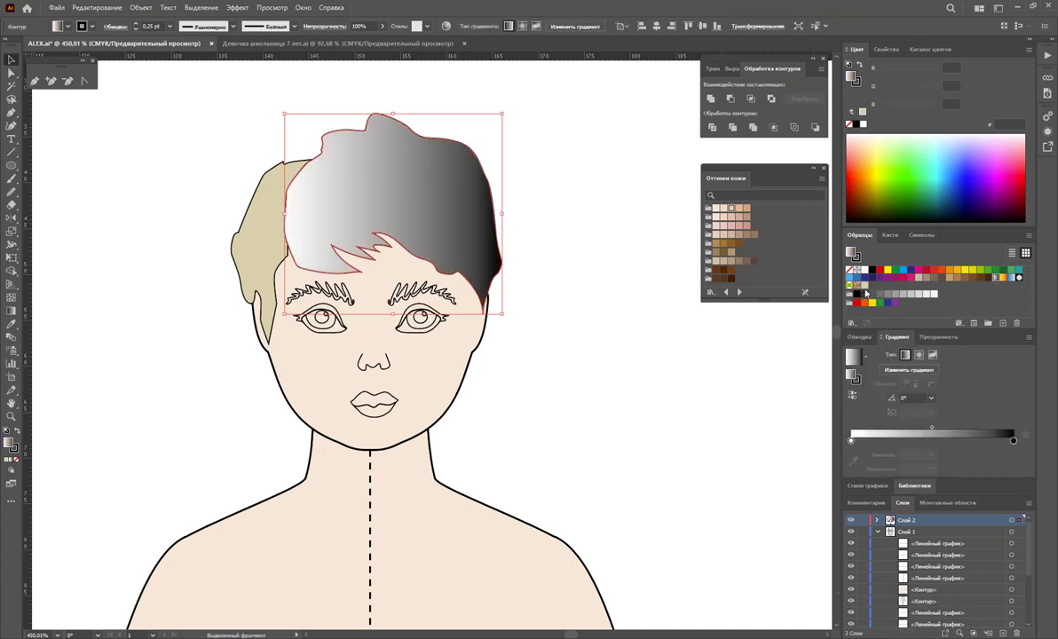
mouse_move(874, 285)
mouse_down()
mouse_move(884, 440)
mouse_move(856, 480)
mouse_up()
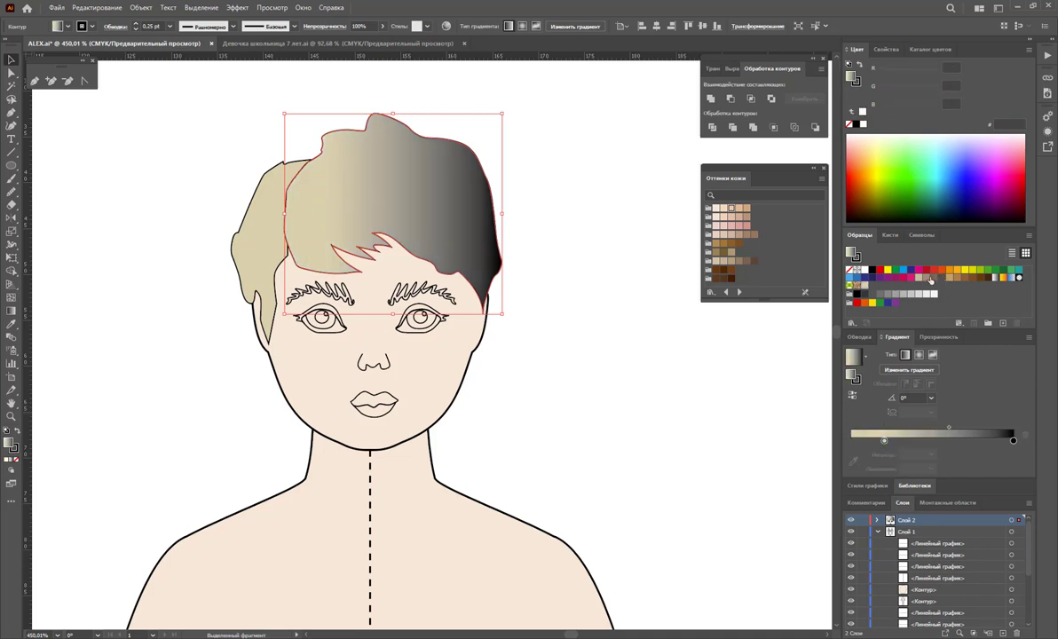
drag(929, 281, 965, 440)
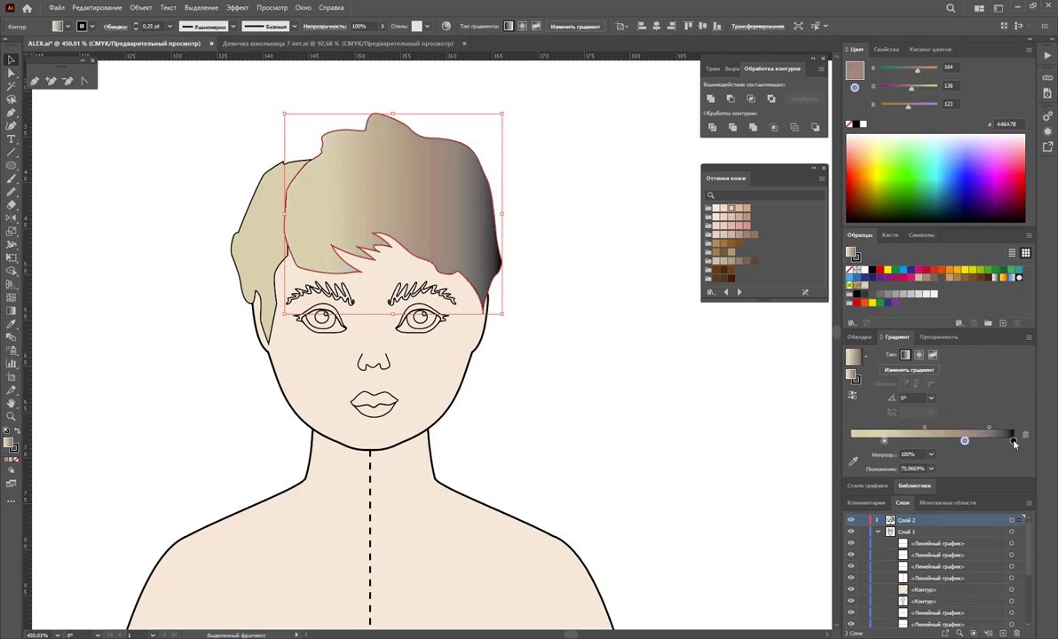
click(1024, 435)
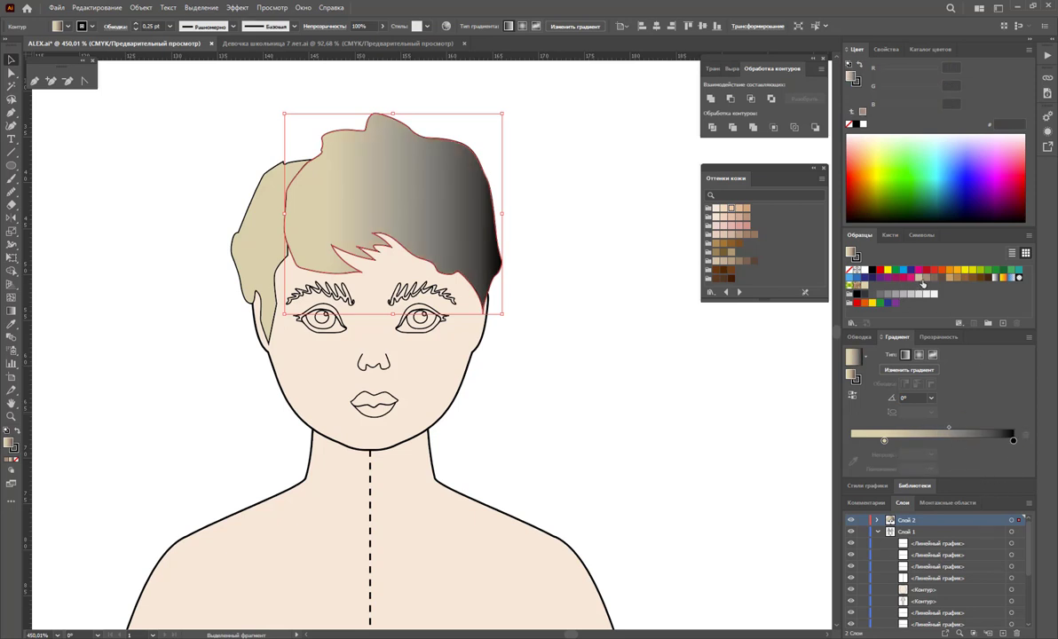
mouse_move(928, 282)
mouse_down()
mouse_move(964, 437)
mouse_move(952, 440)
mouse_up()
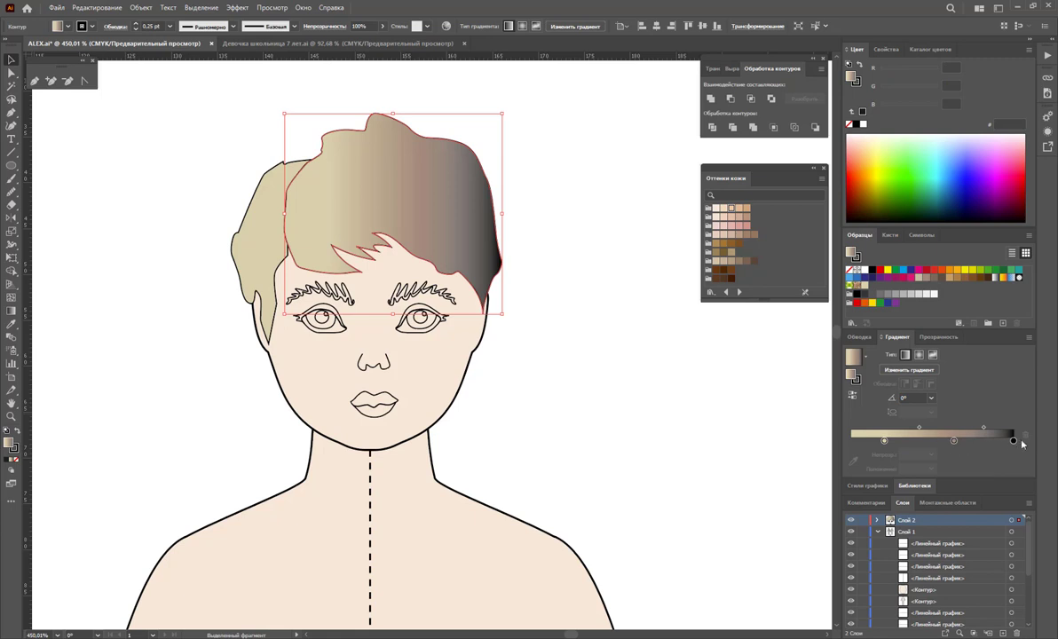
click(1025, 435)
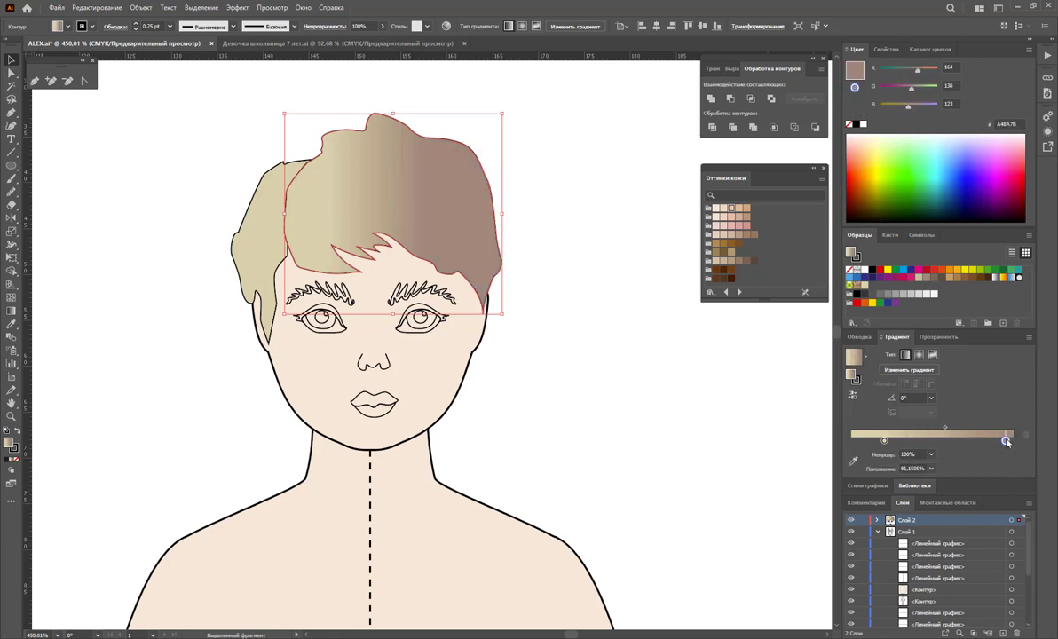
drag(955, 441, 1012, 441)
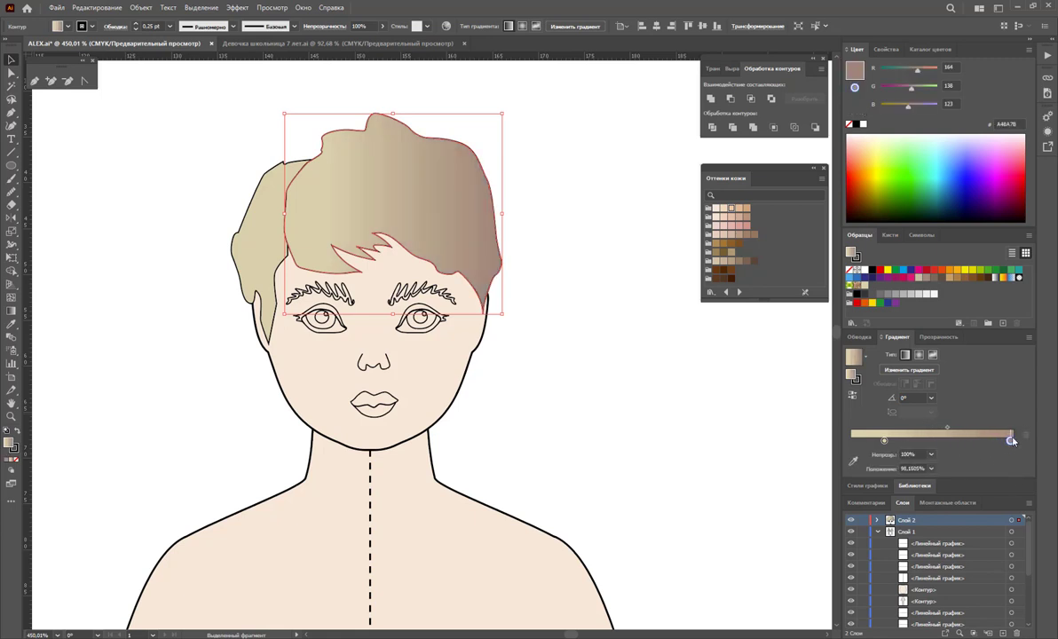
Step: Adjust the brown end stop's RGB values toward a lighter tan
double_click(1010, 441)
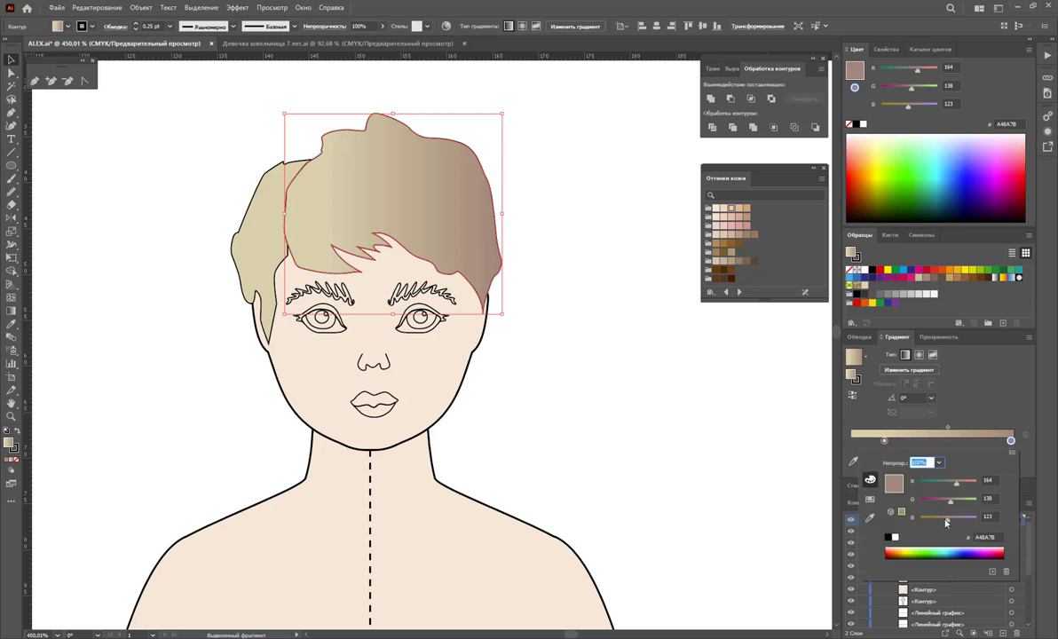
drag(945, 523, 936, 523)
click(870, 499)
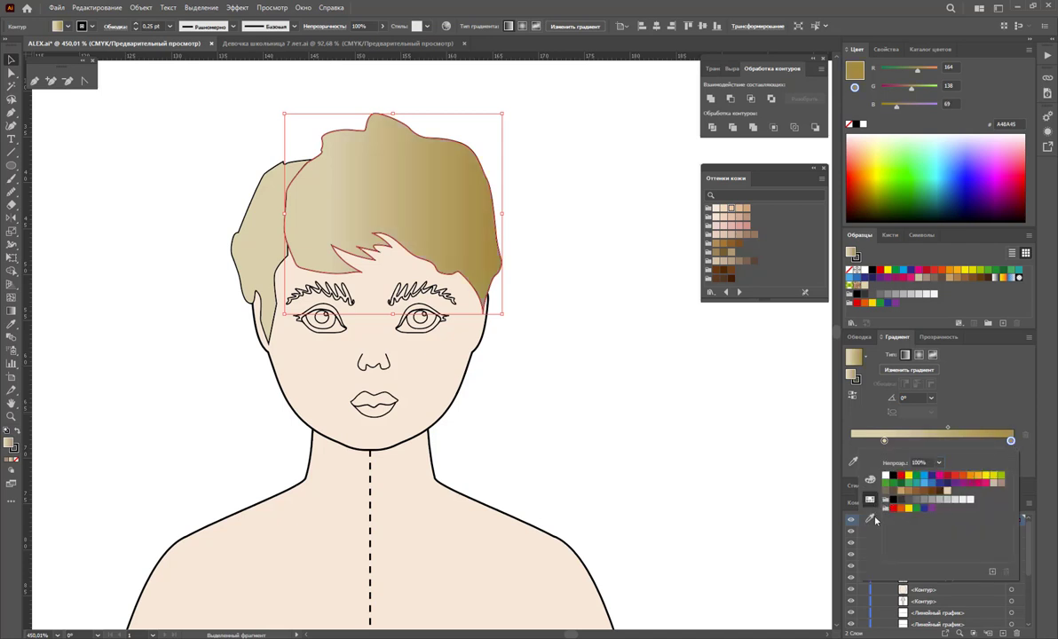
click(871, 519)
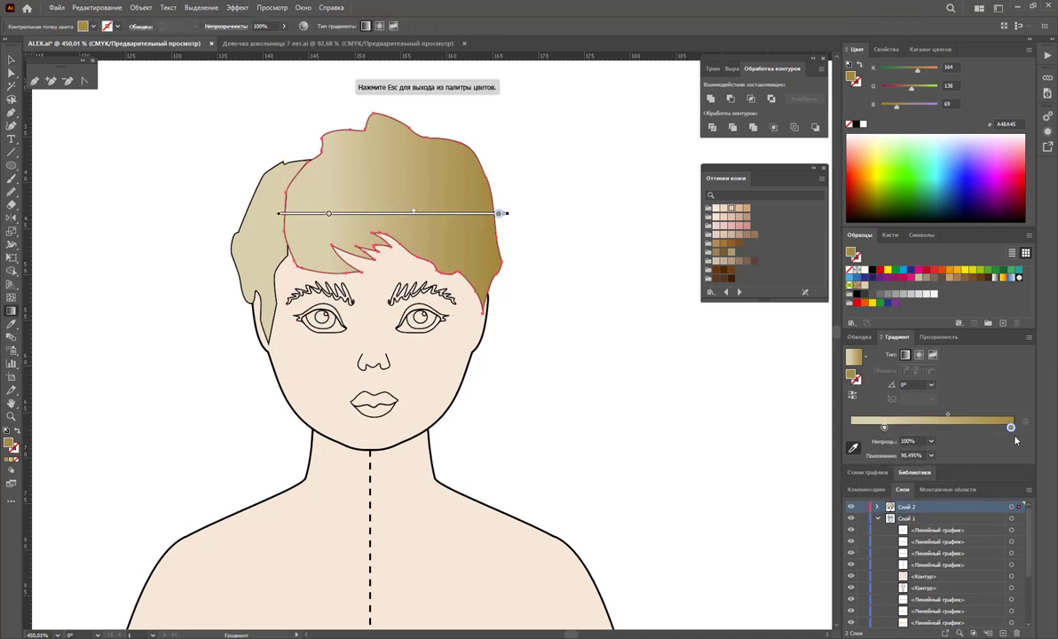
double_click(1010, 427)
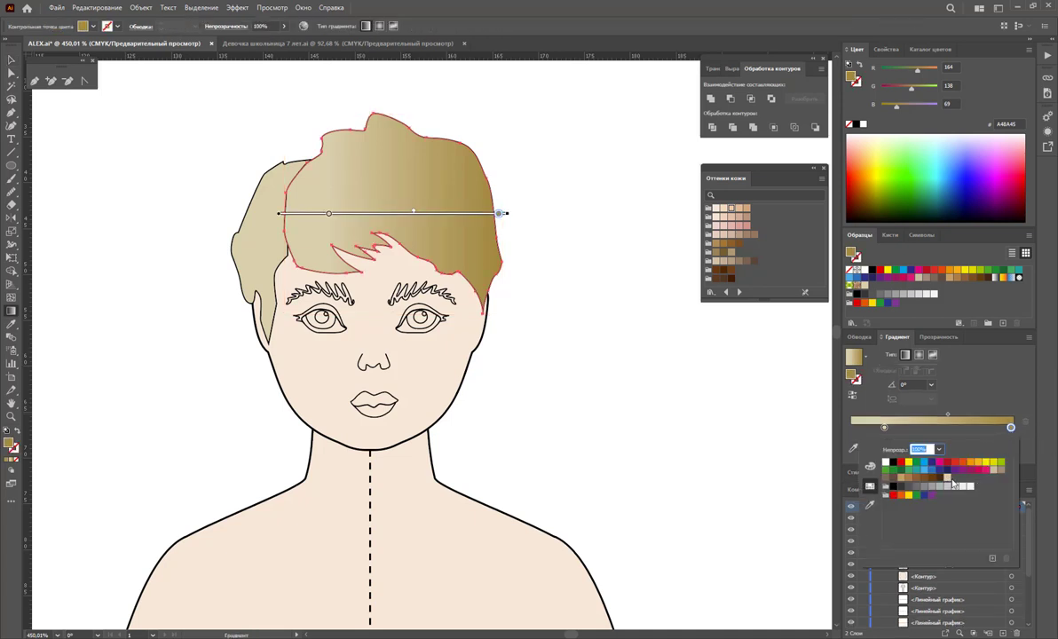
click(870, 465)
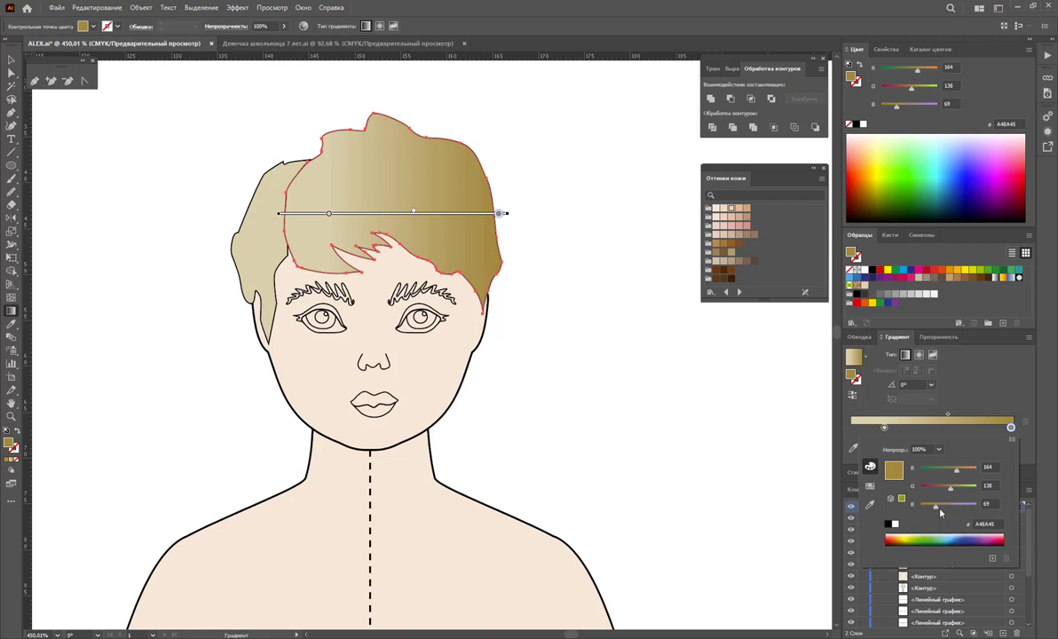
drag(939, 505, 944, 505)
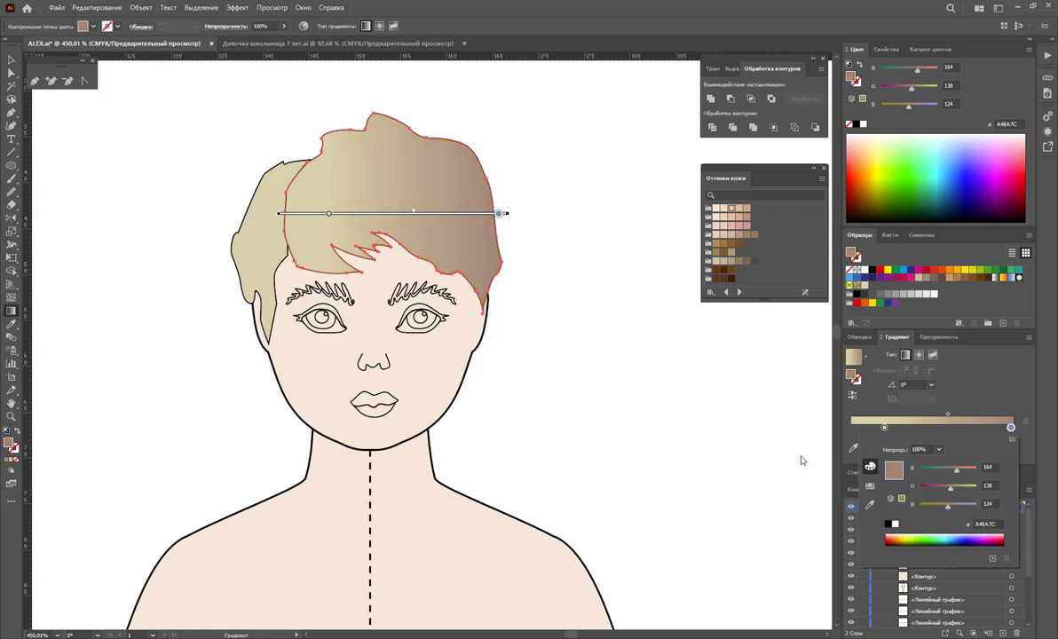
Step: Set the gradient end stop to grey-brown 847770 and angle the hair gradient left to right
double_click(852, 373)
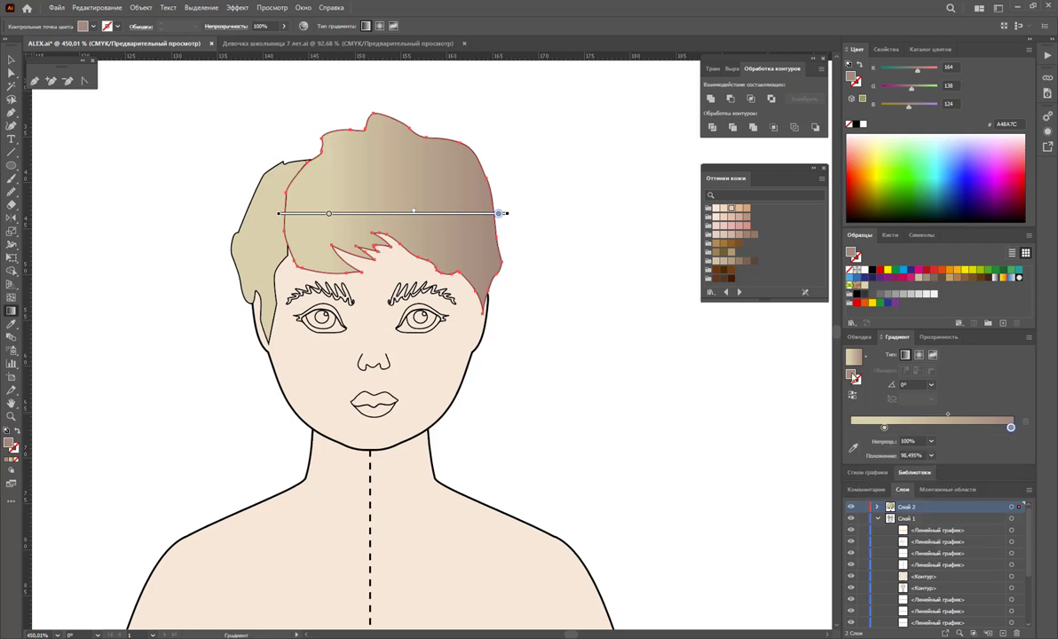
drag(359, 369, 376, 384)
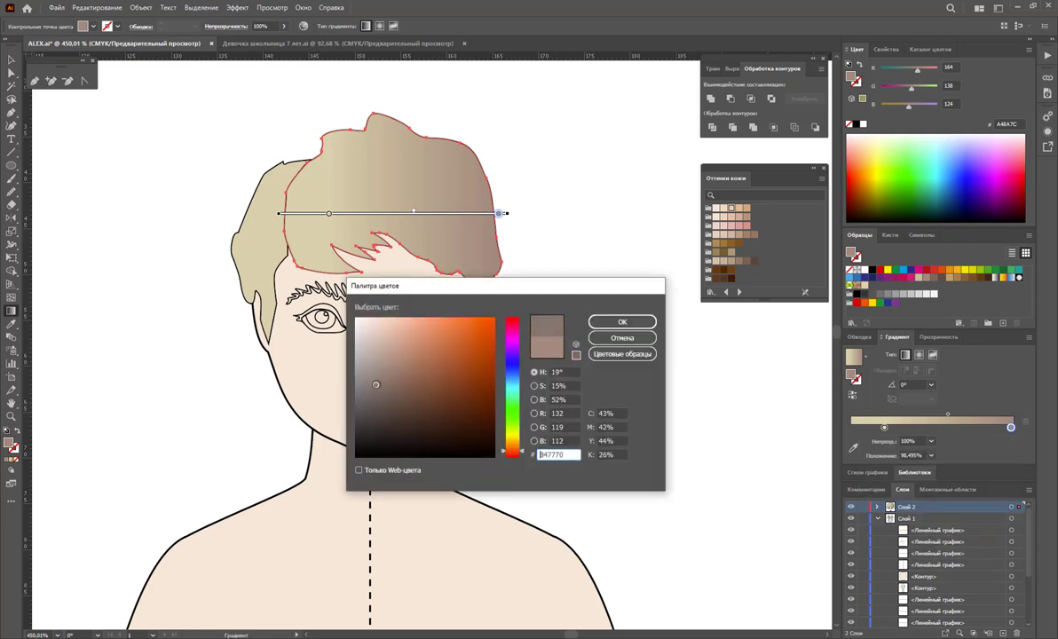
click(623, 321)
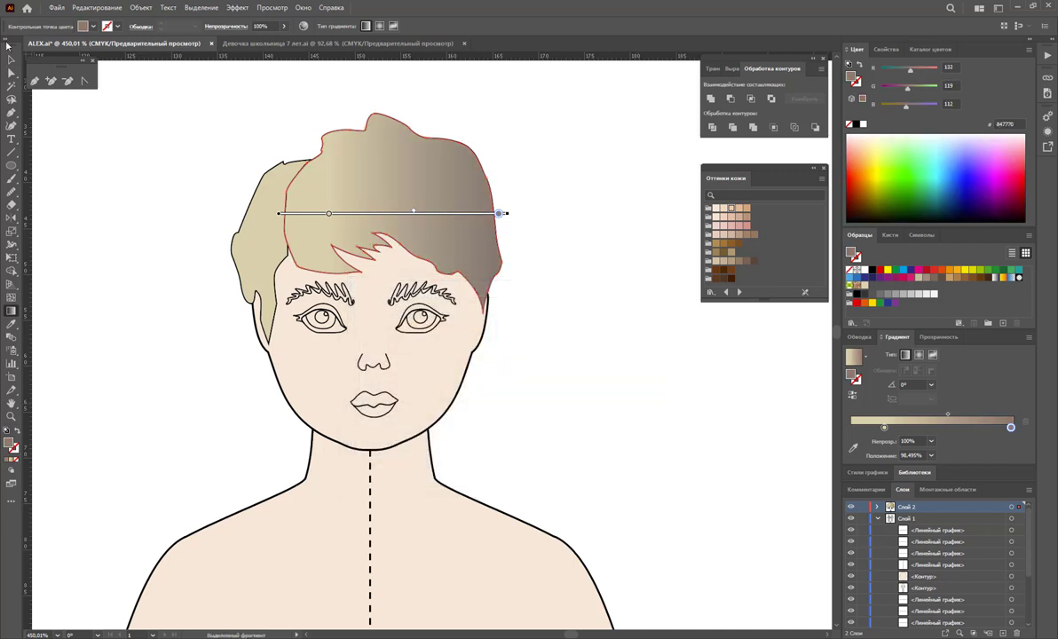
click(10, 60)
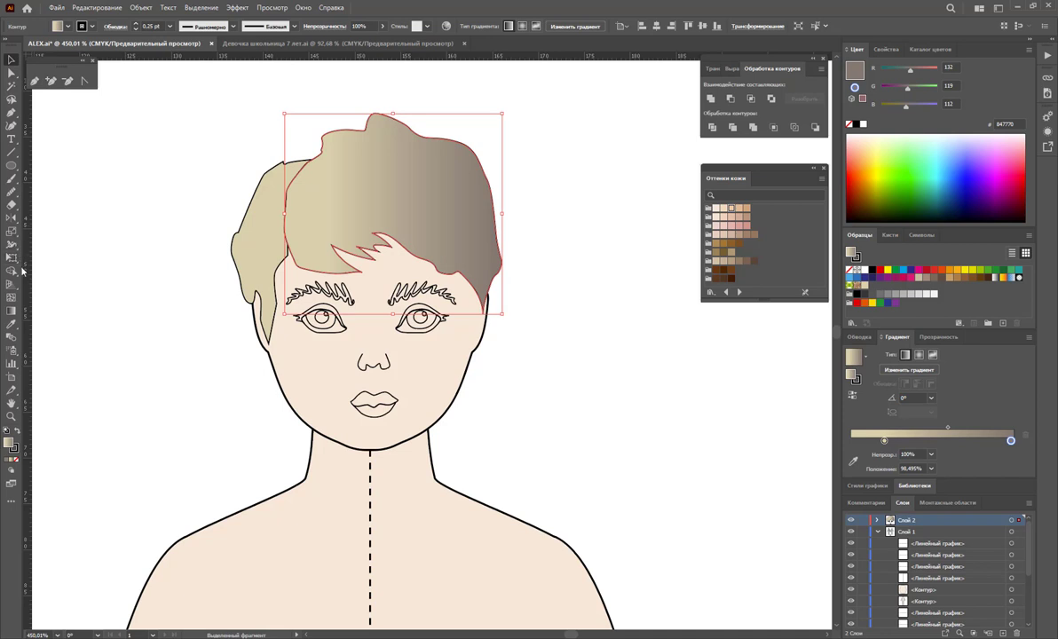
click(11, 312)
drag(396, 234, 406, 214)
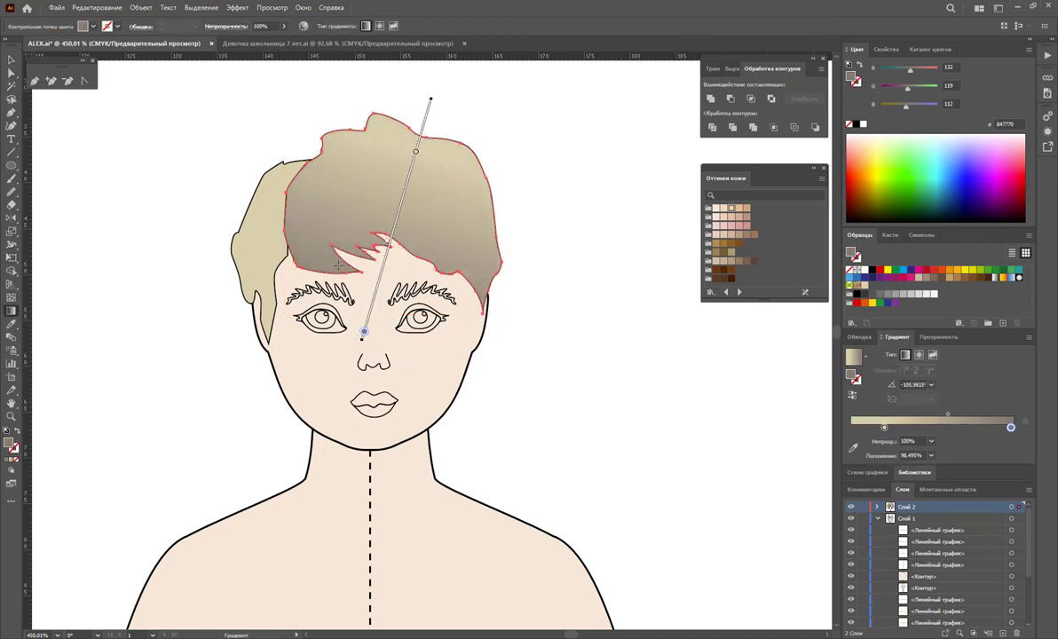
drag(476, 116, 358, 343)
drag(330, 267, 602, 209)
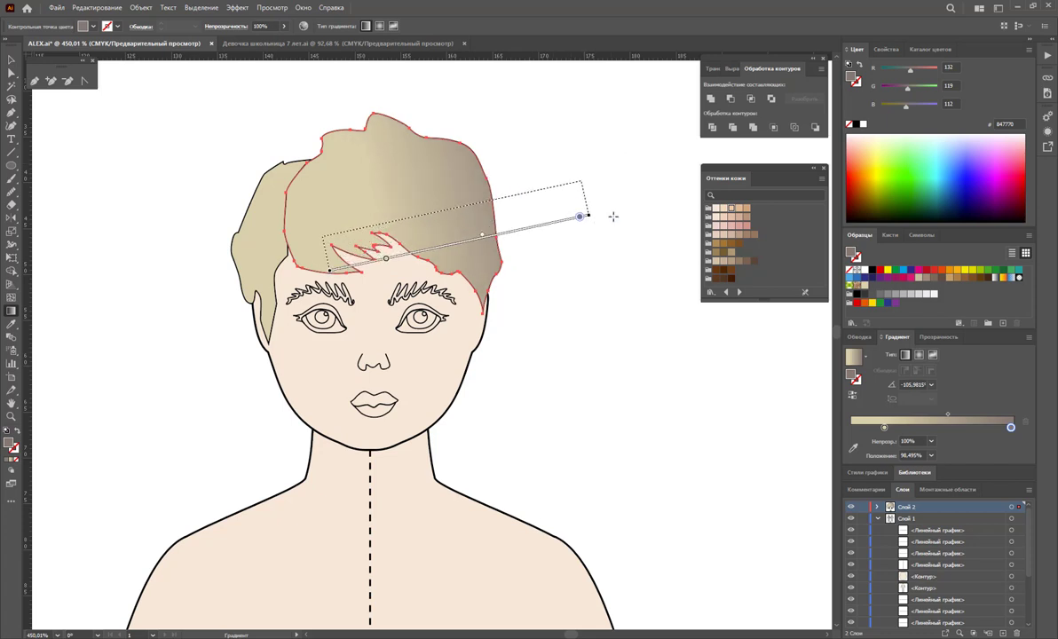
key(v)
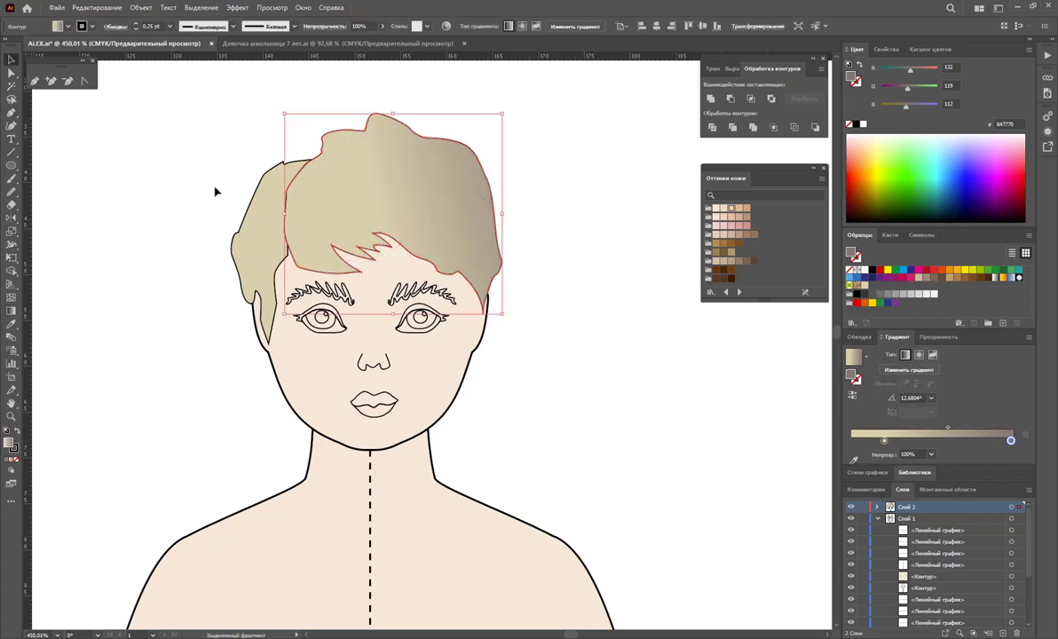
Step: Copy the main hair's gradient onto the left strand and stretch it across the strand
click(260, 237)
key(i)
click(389, 207)
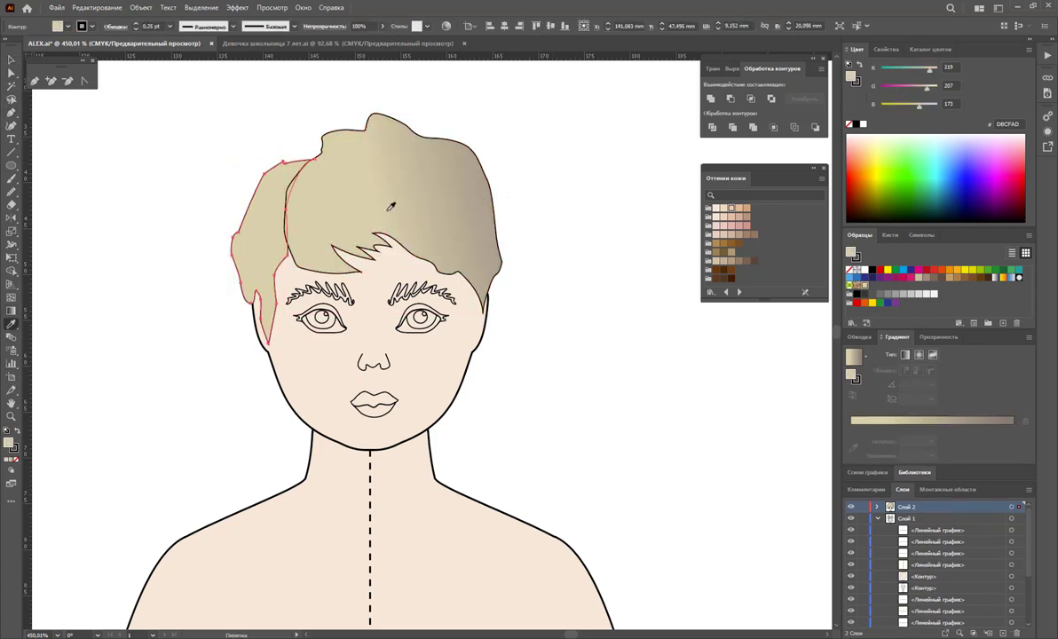
click(11, 311)
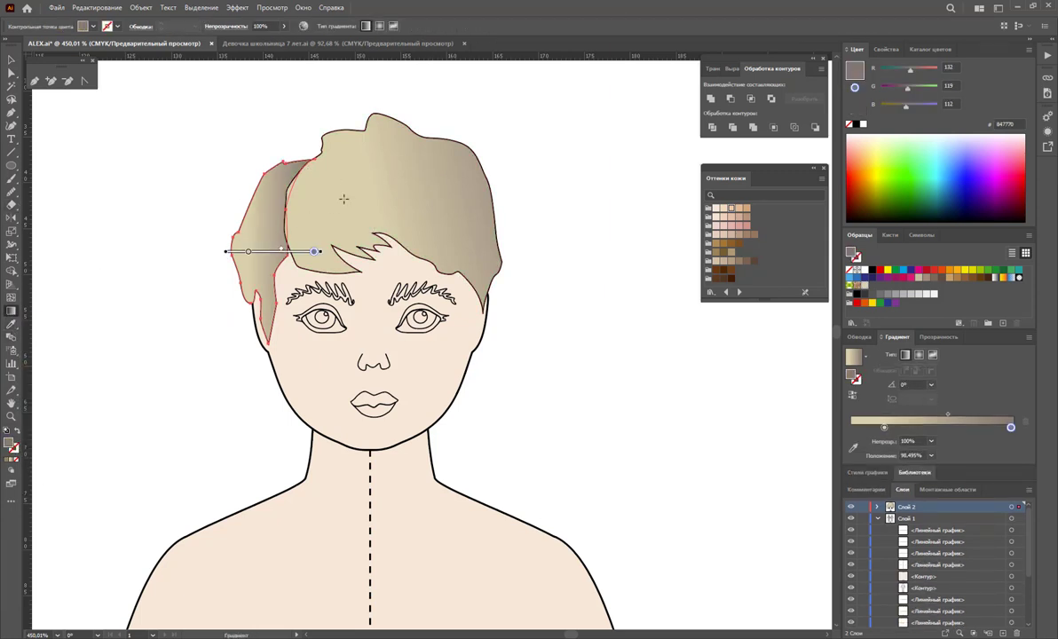
mouse_move(152, 213)
mouse_down()
mouse_move(359, 306)
mouse_move(549, 230)
mouse_move(568, 259)
mouse_up()
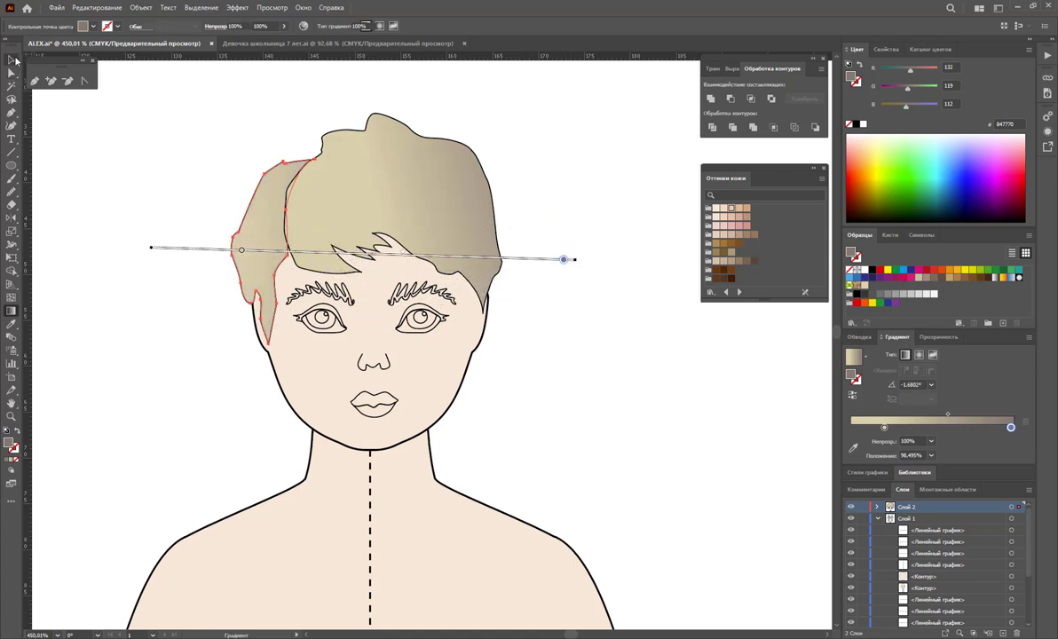
click(13, 60)
click(407, 201)
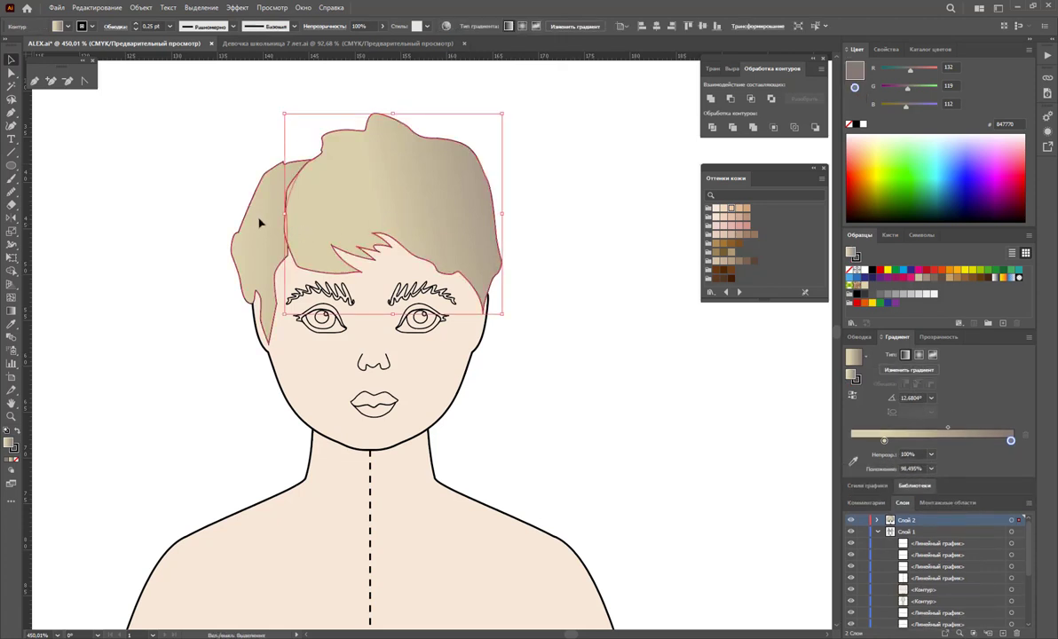
Step: Set both hair shapes' stroke to 0.5 pt with a tapered width profile
shift+click(260, 223)
click(860, 338)
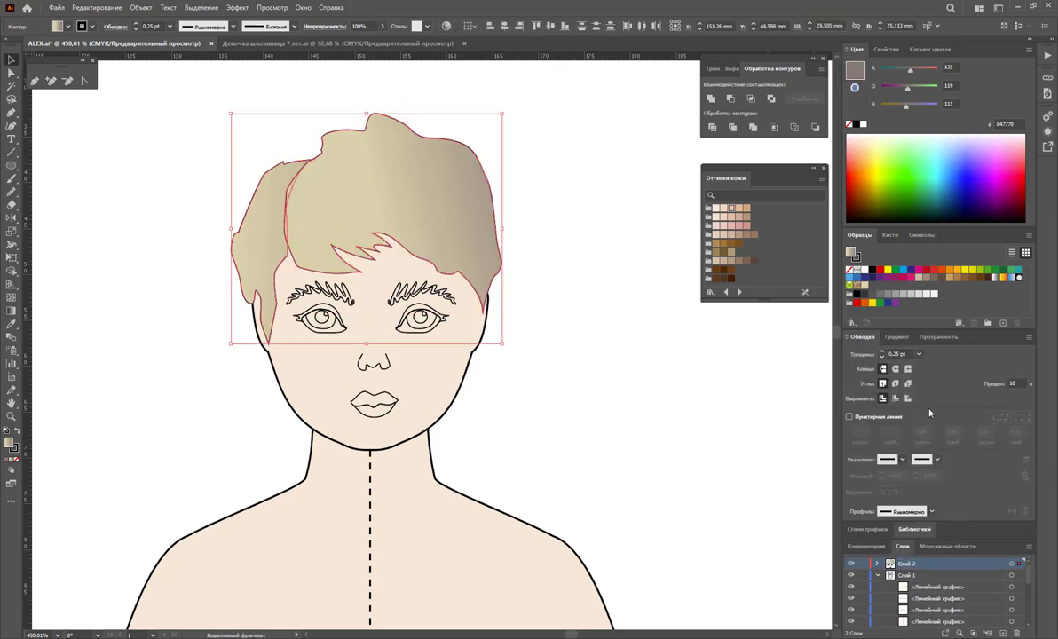
click(928, 509)
click(902, 421)
click(918, 353)
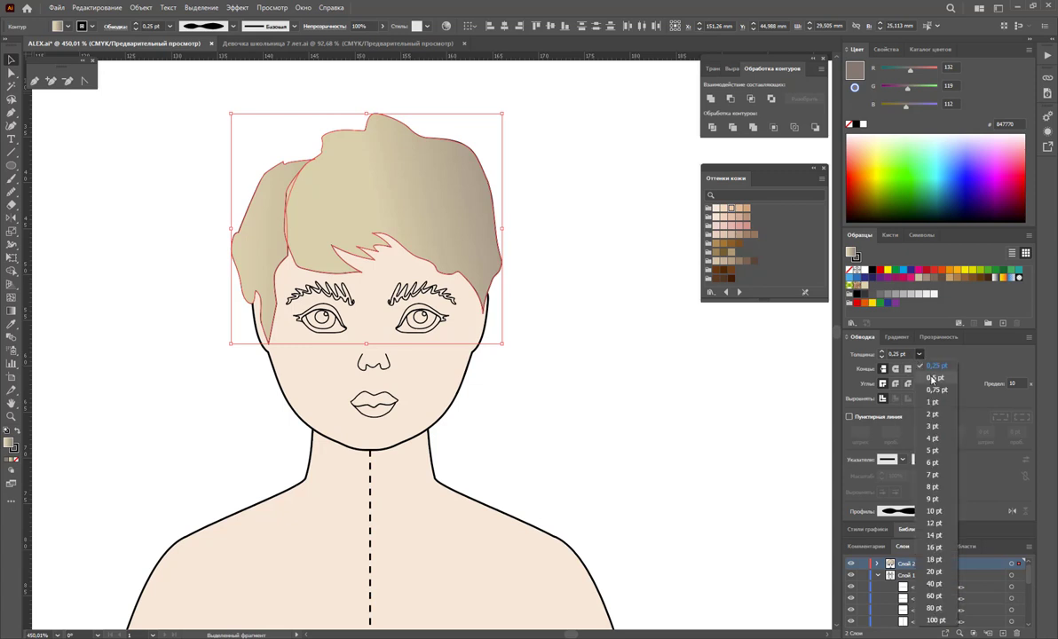
click(896, 366)
click(657, 371)
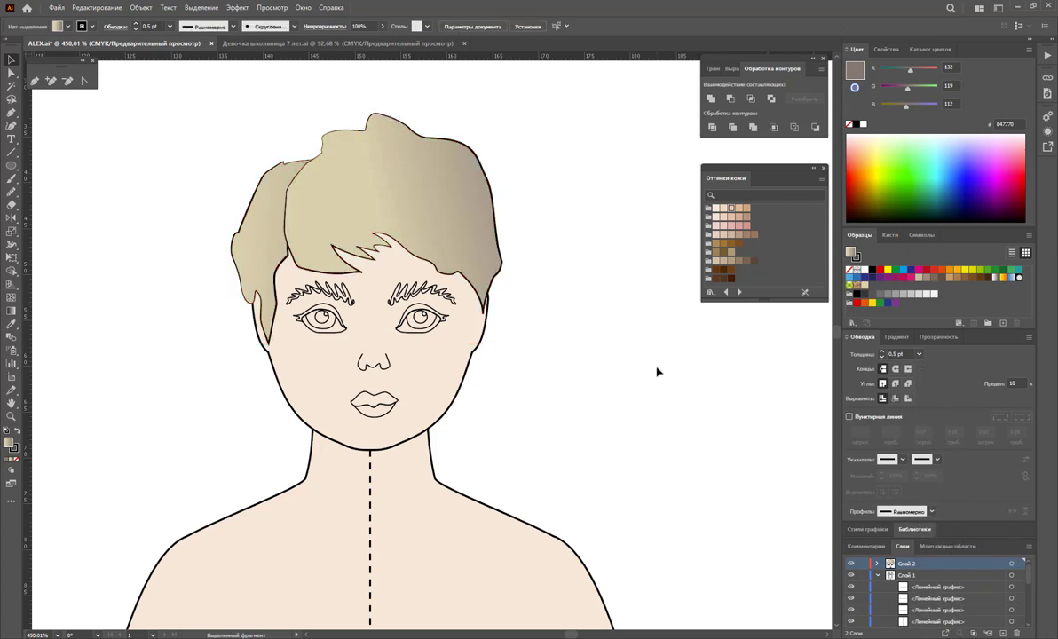
click(476, 224)
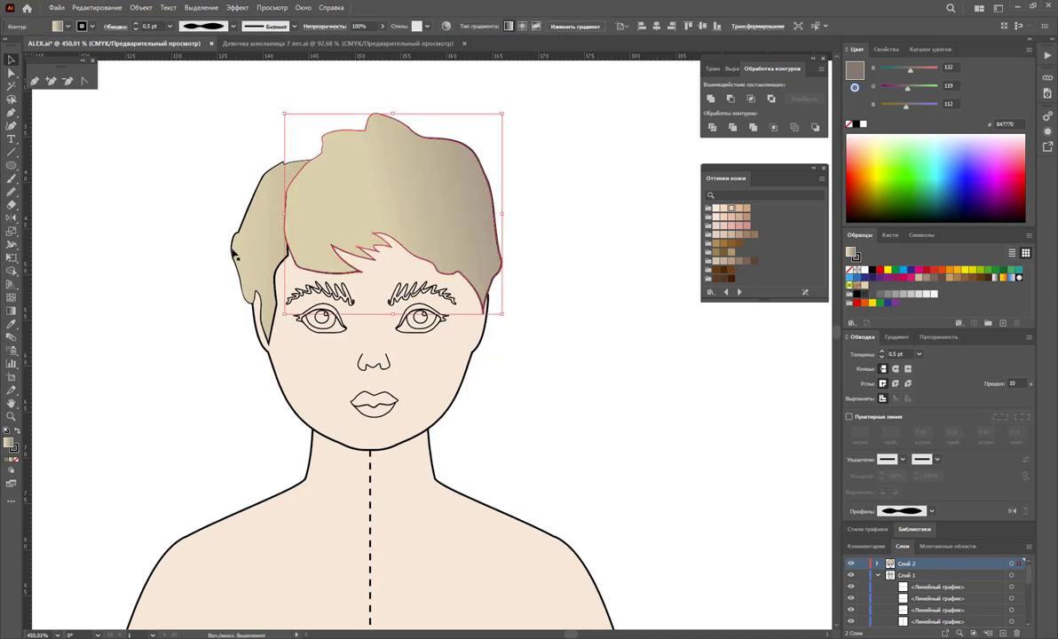
click(929, 511)
click(893, 477)
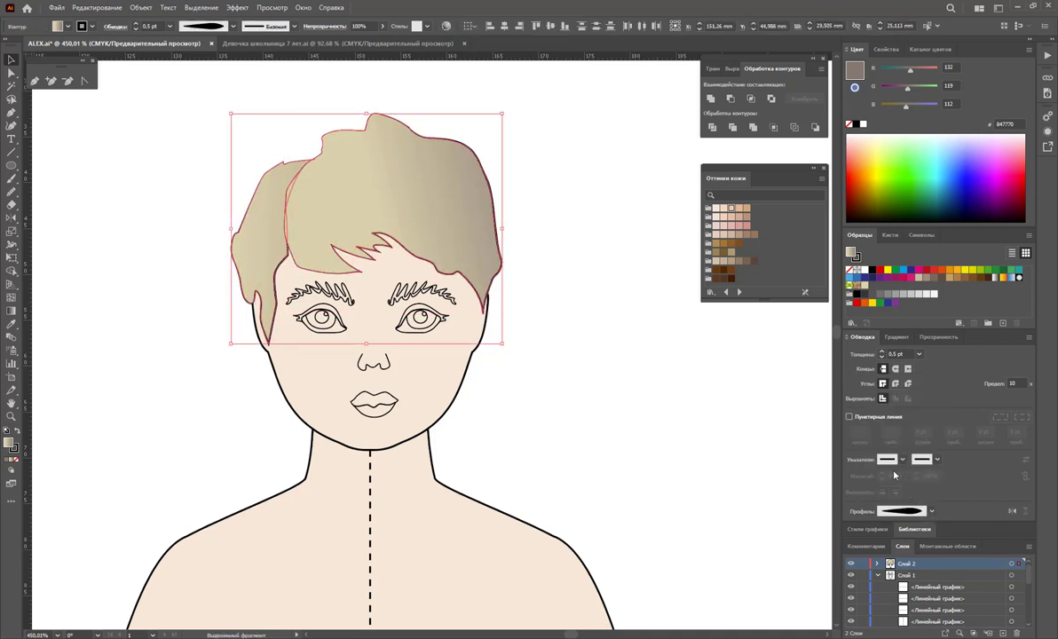
click(734, 426)
Step: Give both eyebrows the hair's gradient fill and remove their outline
click(414, 288)
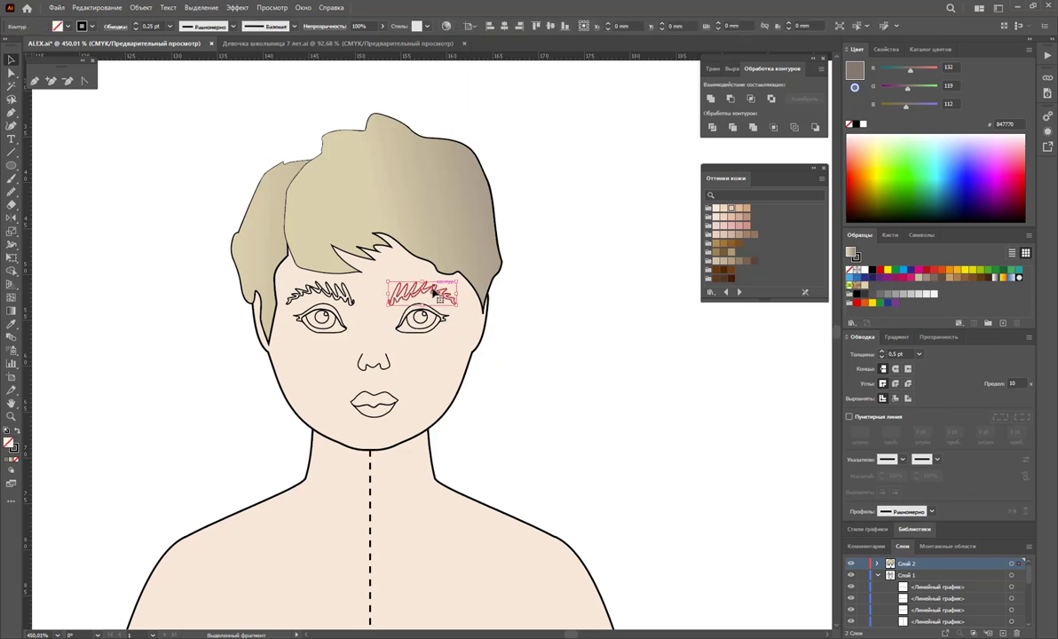
shift+click(311, 290)
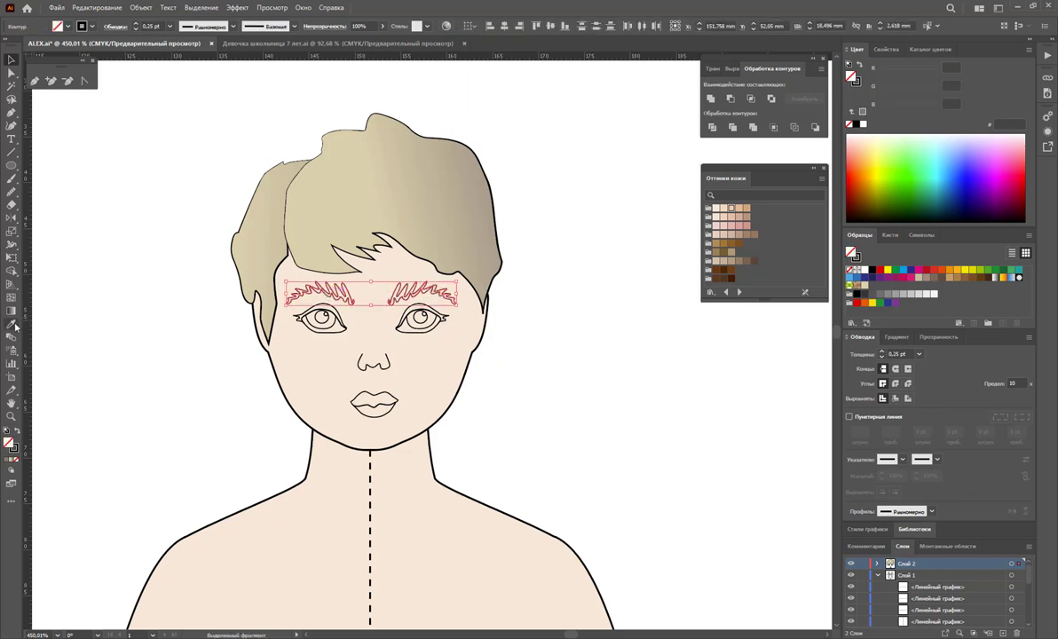
click(12, 324)
click(399, 188)
click(11, 59)
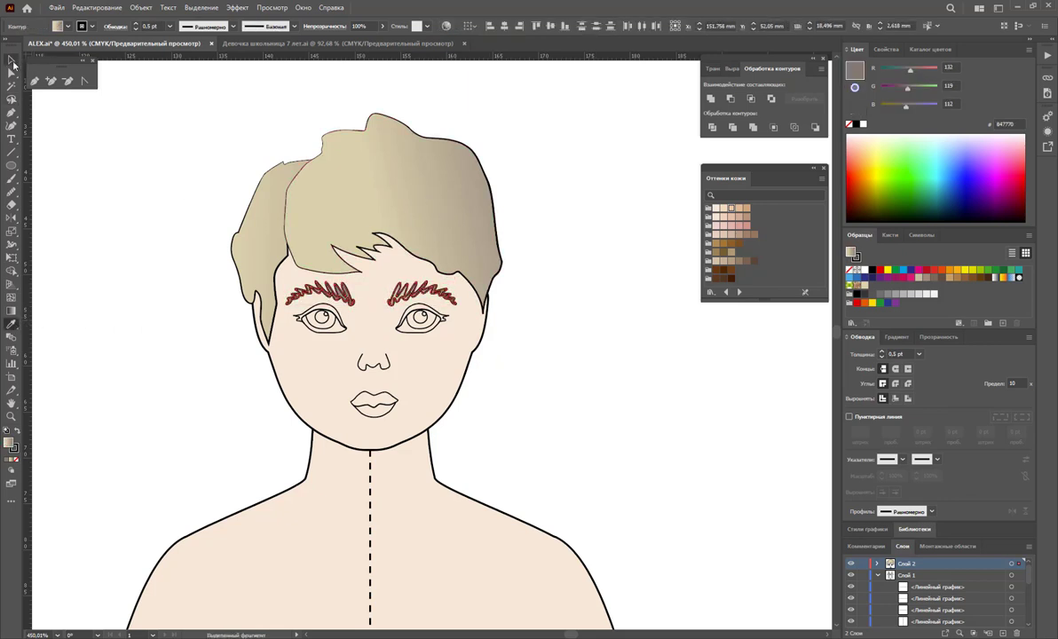
click(14, 450)
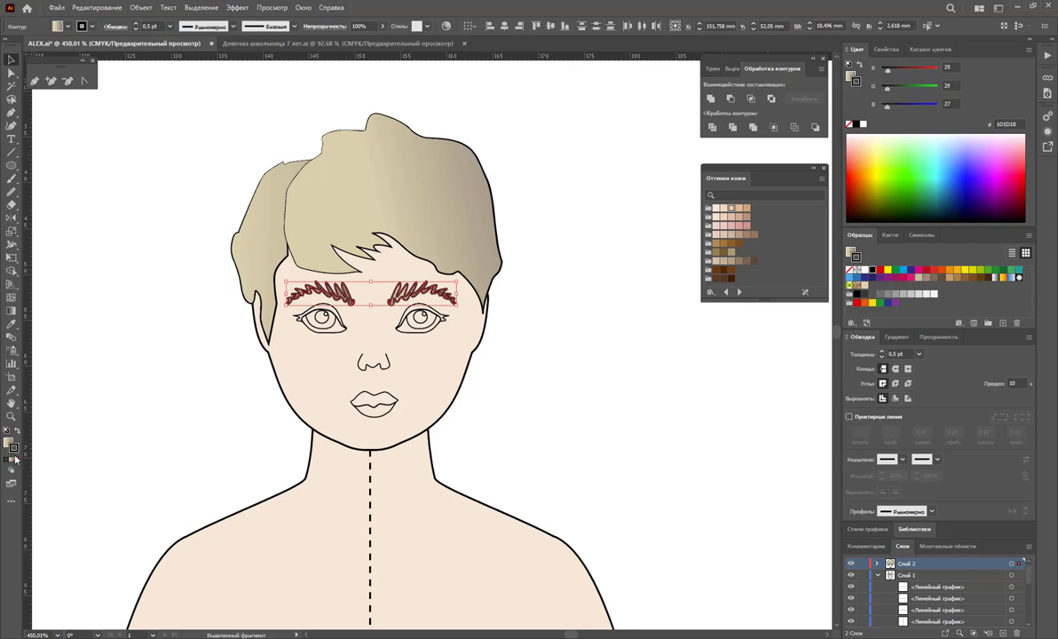
click(14, 463)
click(581, 445)
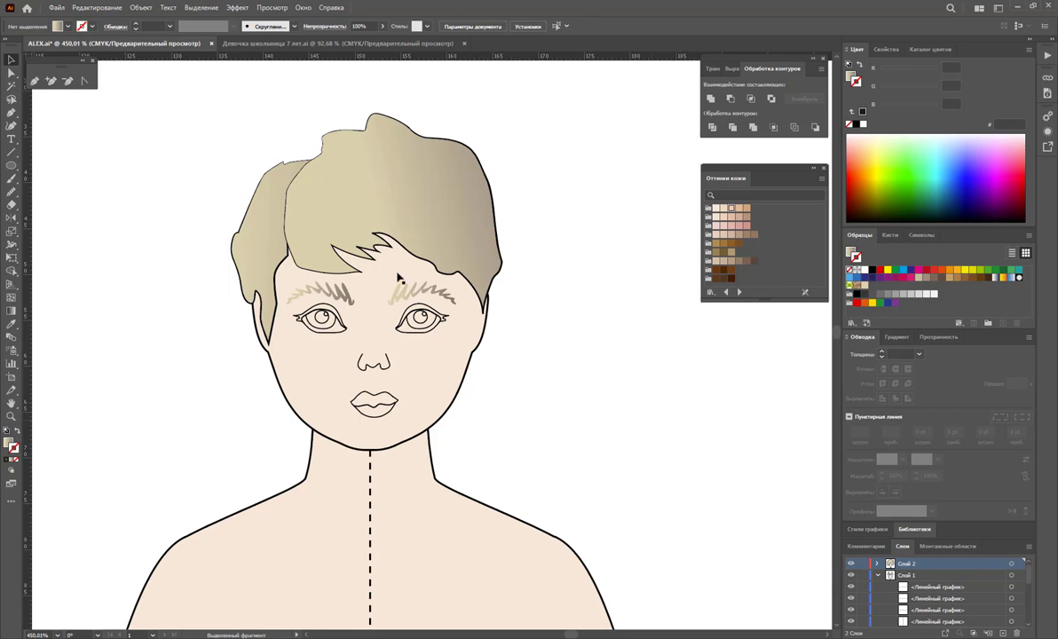
Step: Lower both eyebrows' opacity to 86%
click(450, 293)
shift+click(346, 293)
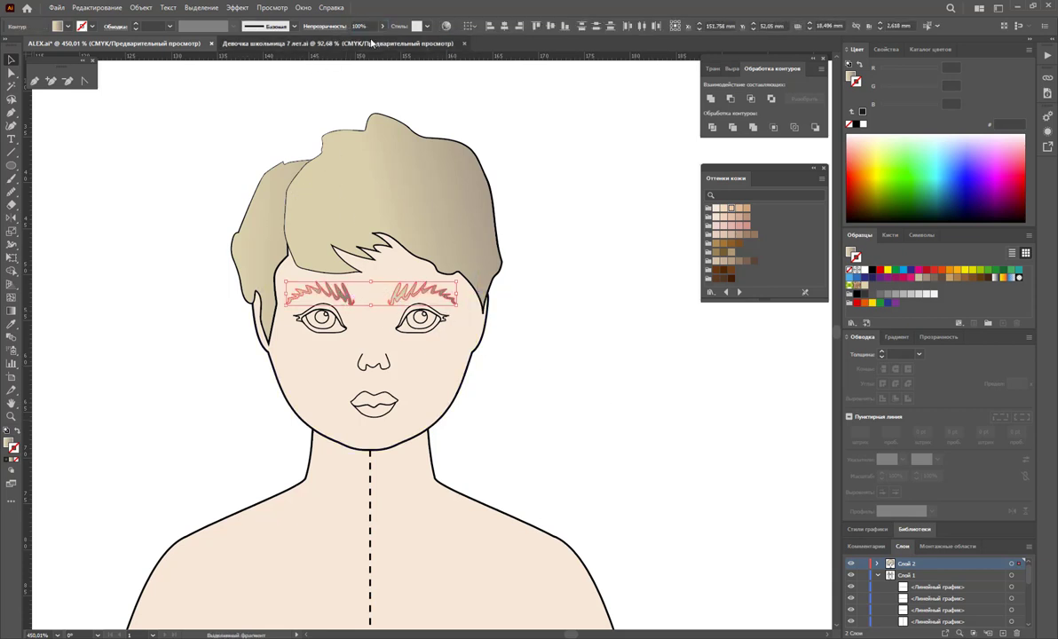
drag(371, 43, 383, 34)
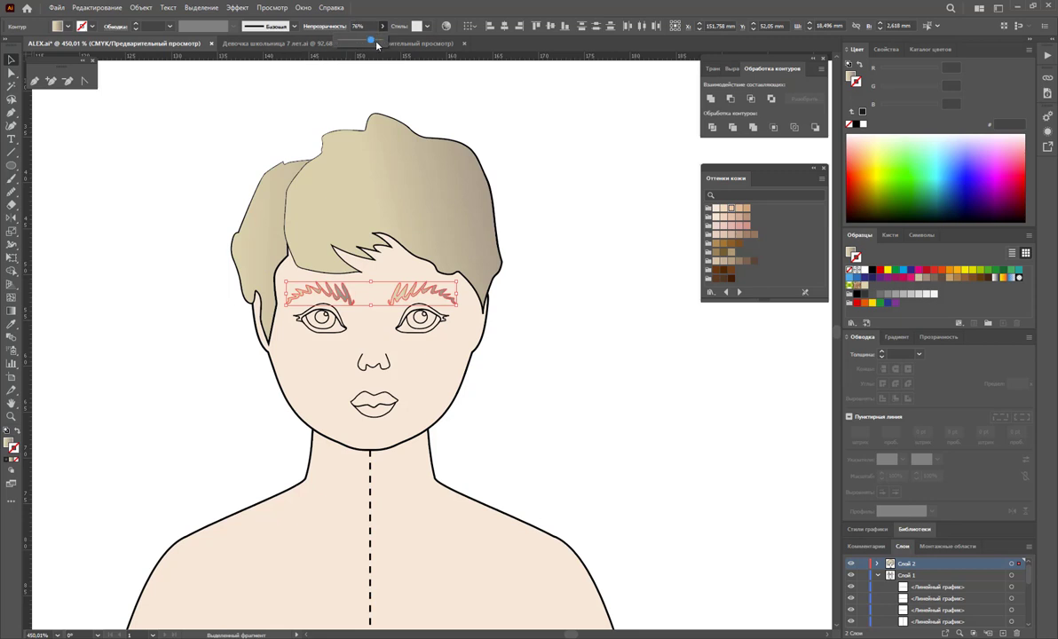
click(500, 113)
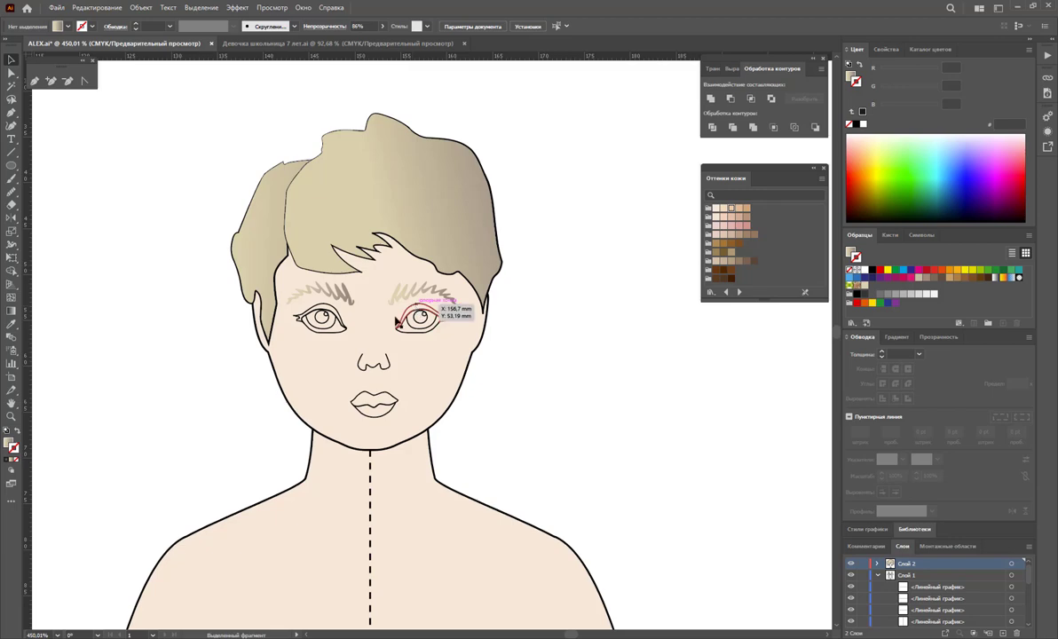
Step: Zoom in on the eyes and fill both eye shapes with a near-white colour
click(11, 414)
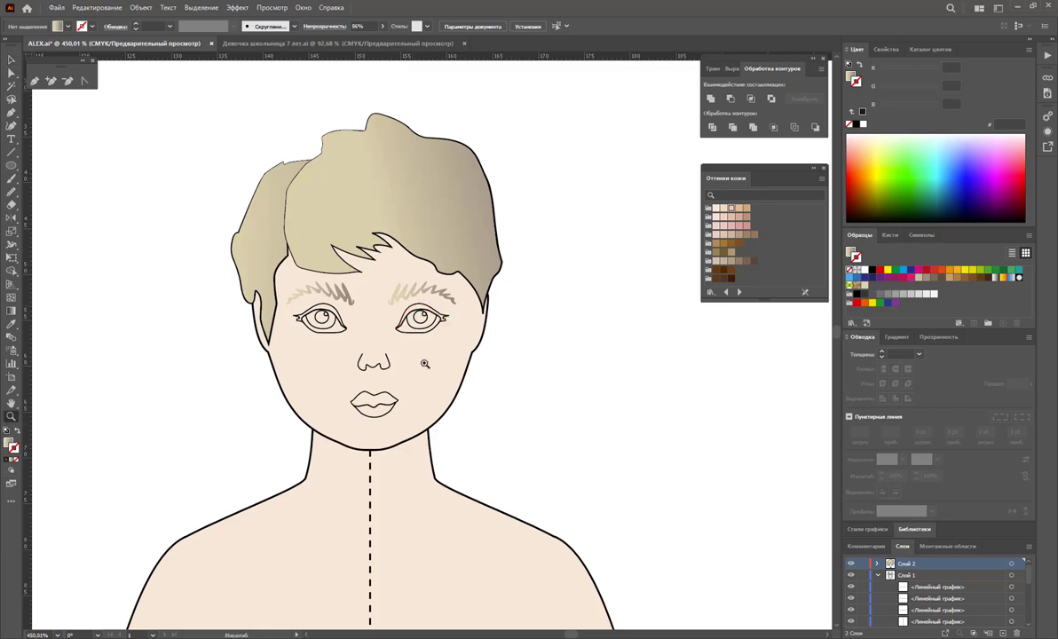
drag(346, 321, 527, 419)
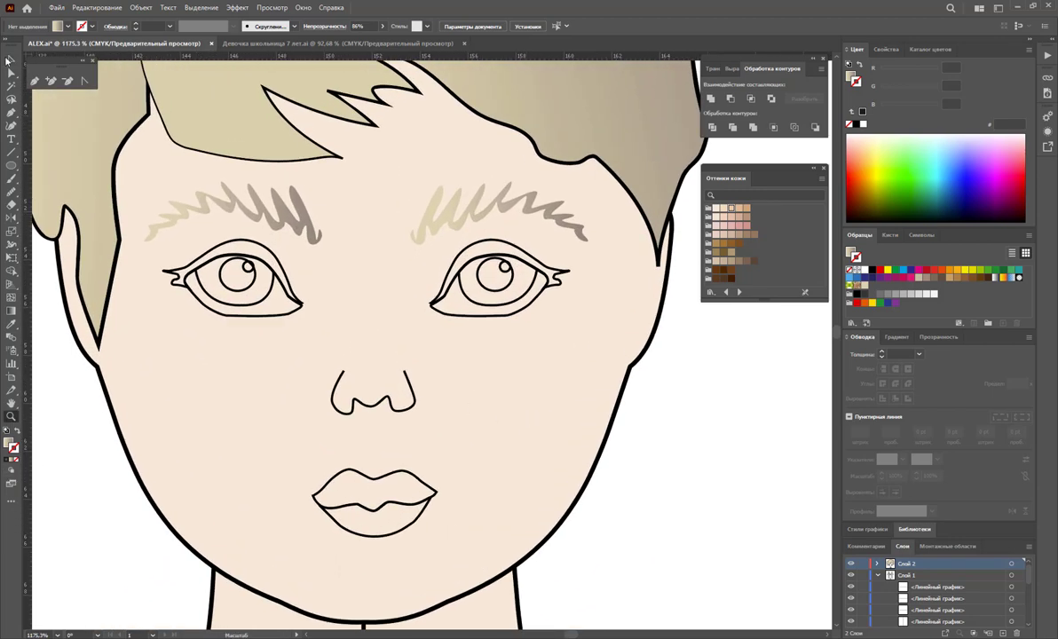
click(11, 59)
click(266, 299)
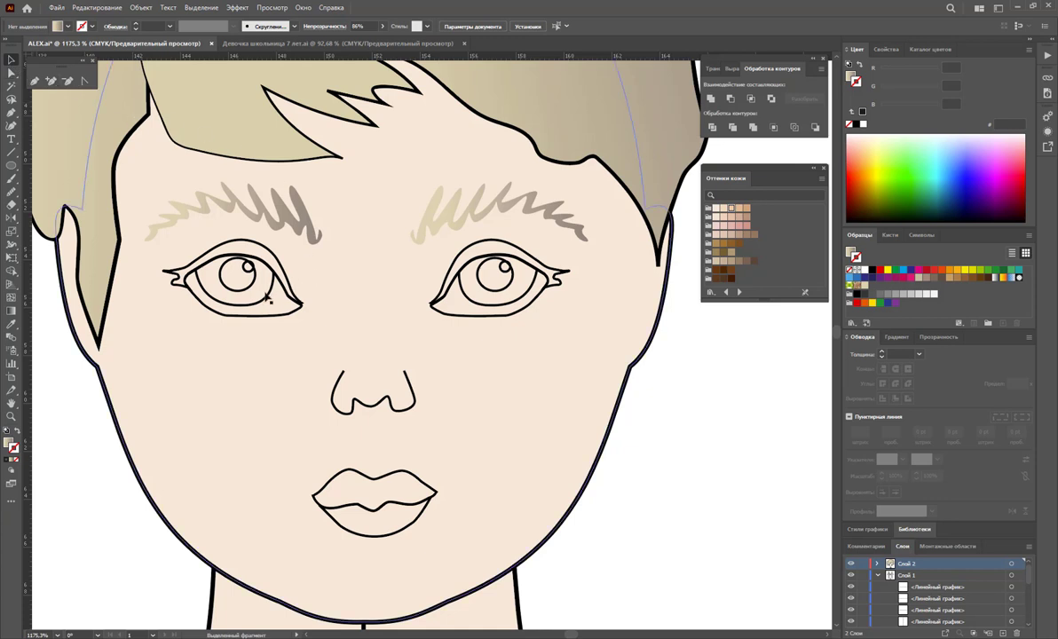
click(286, 314)
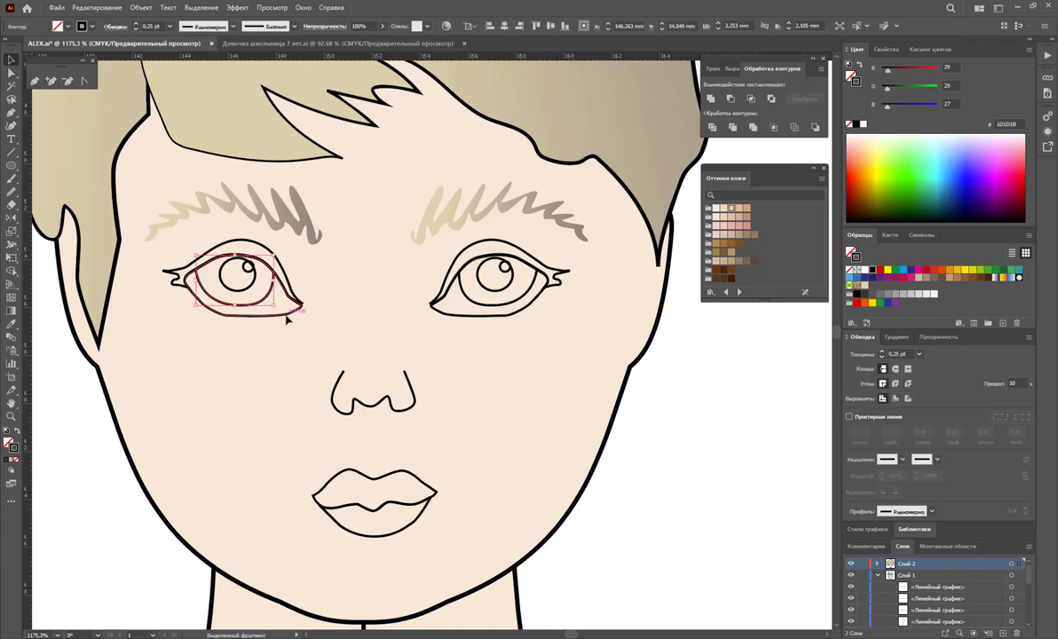
shift+click(480, 316)
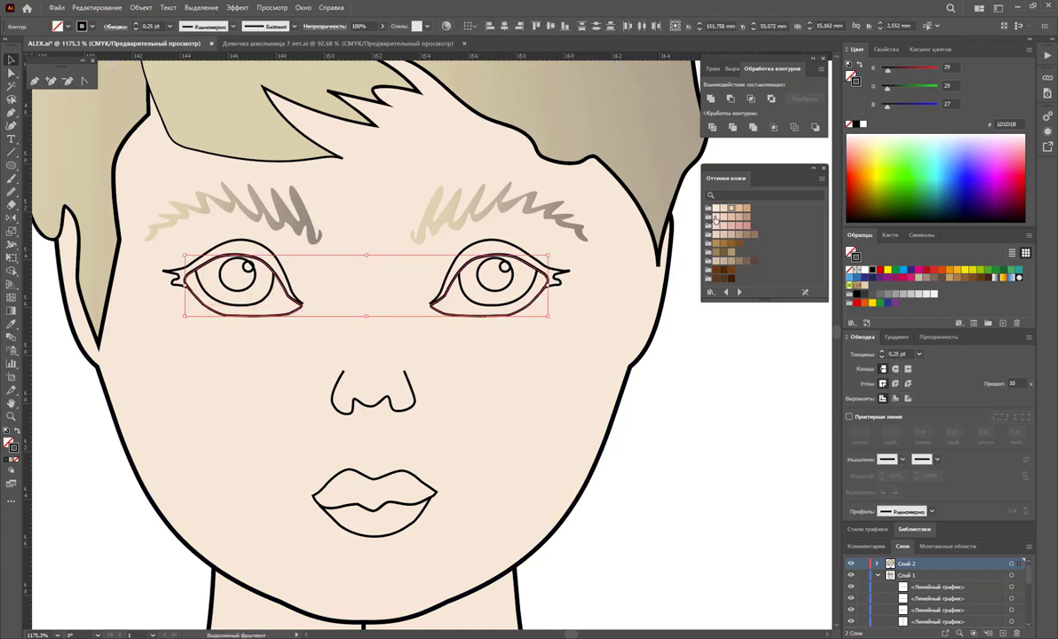
click(717, 208)
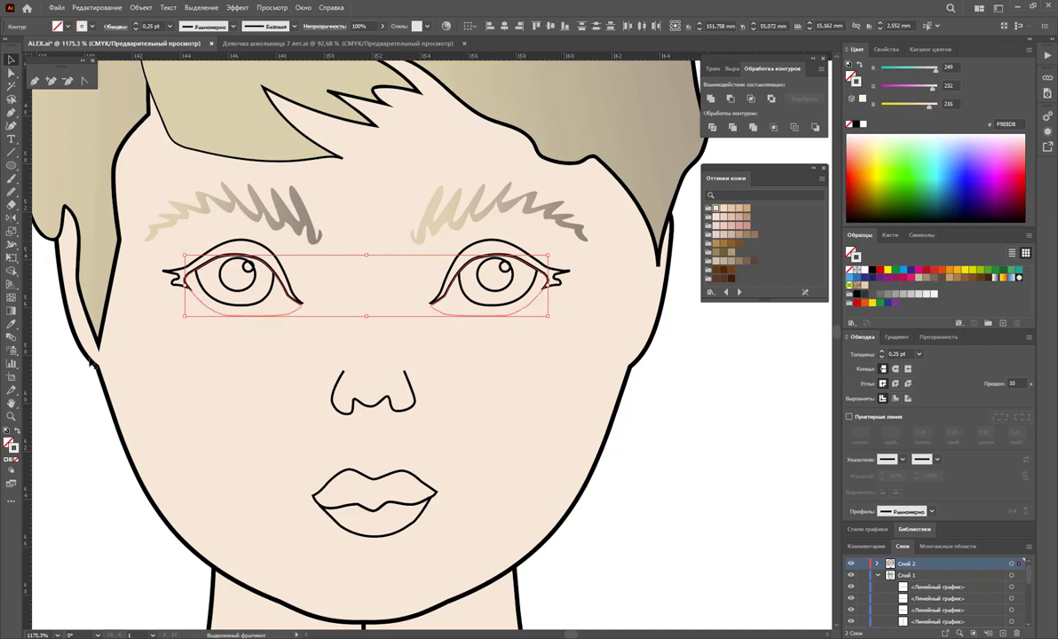
click(16, 431)
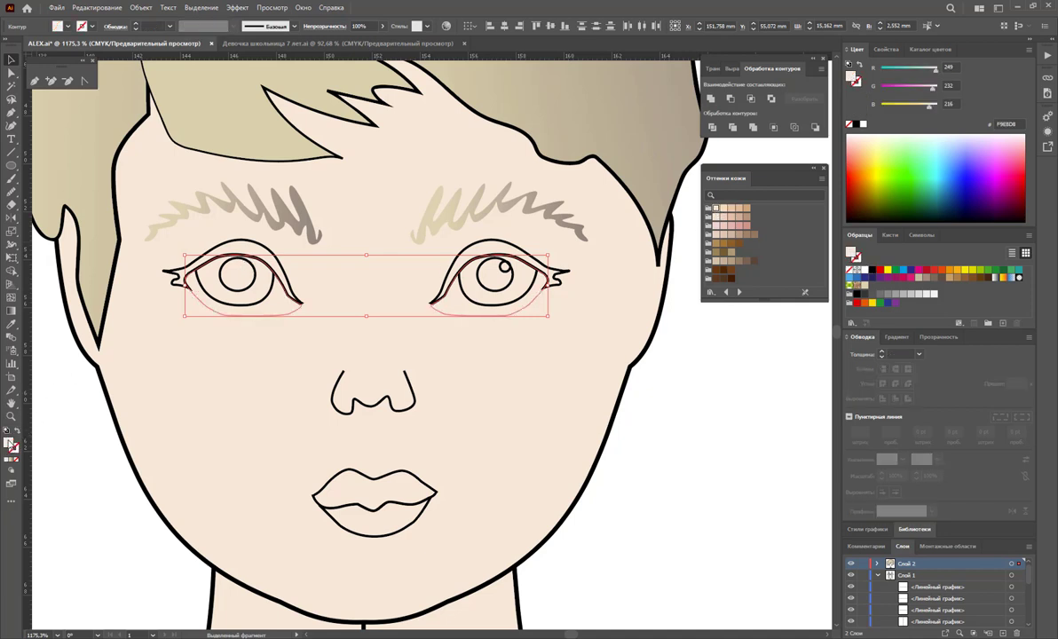
double_click(9, 441)
click(360, 322)
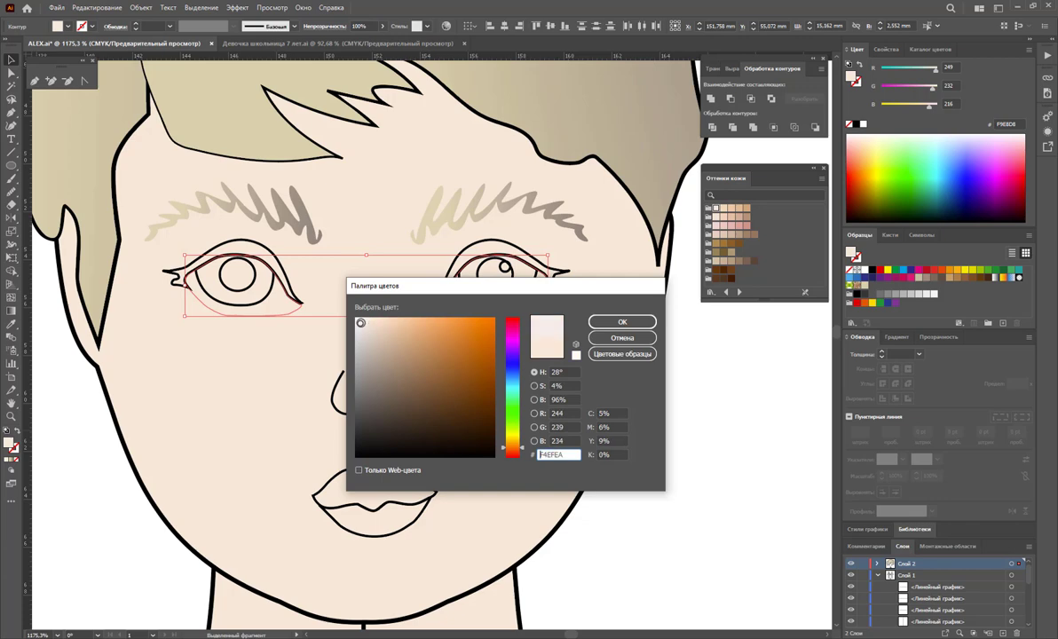
click(622, 322)
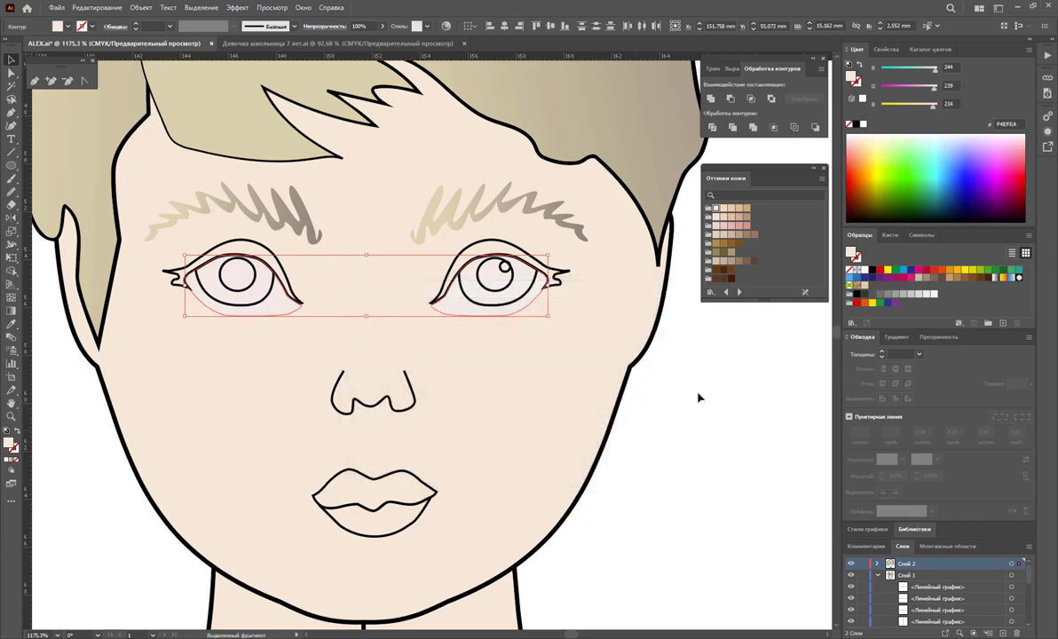
Step: Refine the eye-white fill to the lighter F9F5F2
double_click(9, 444)
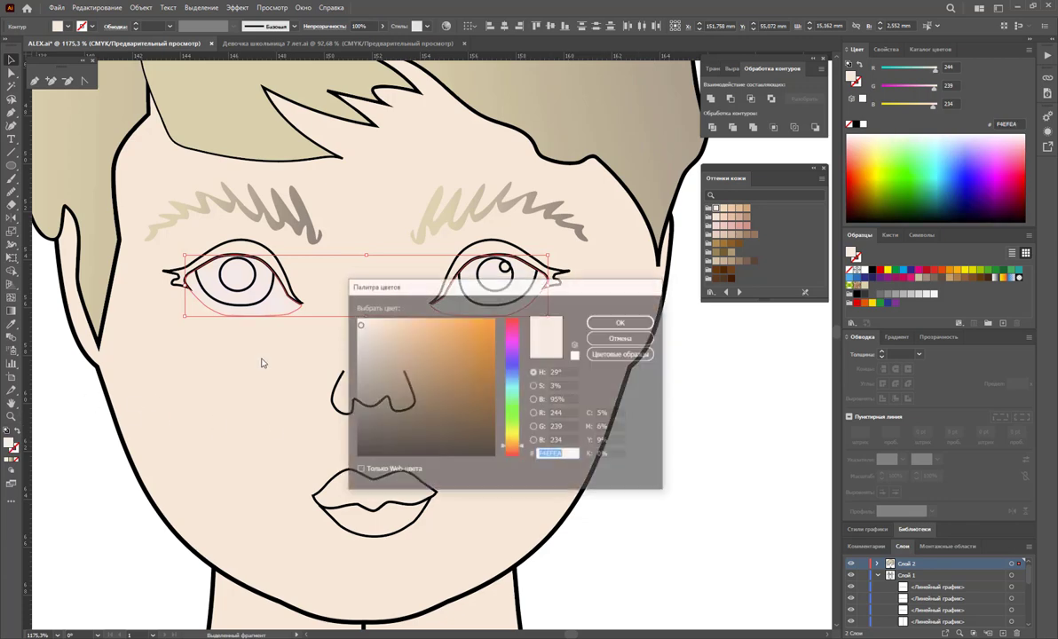
click(359, 321)
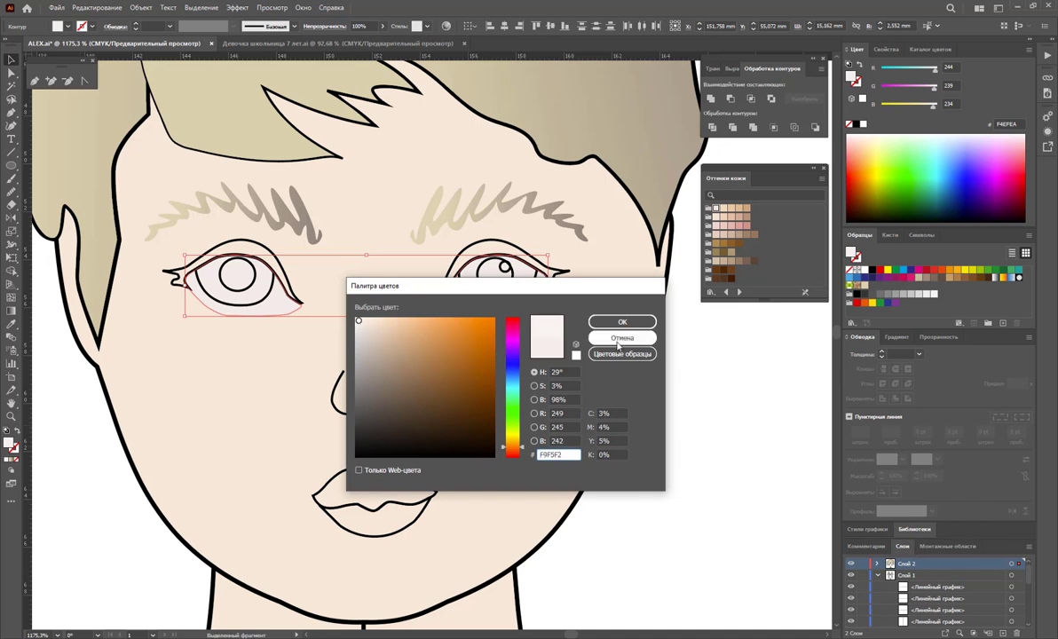
click(613, 321)
click(685, 394)
click(553, 359)
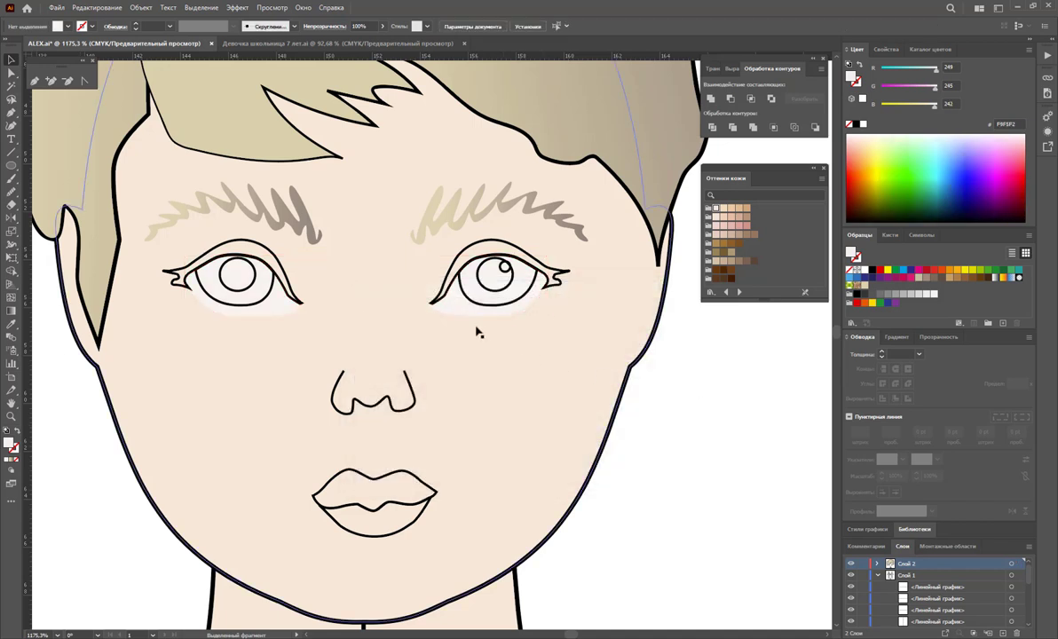
click(525, 257)
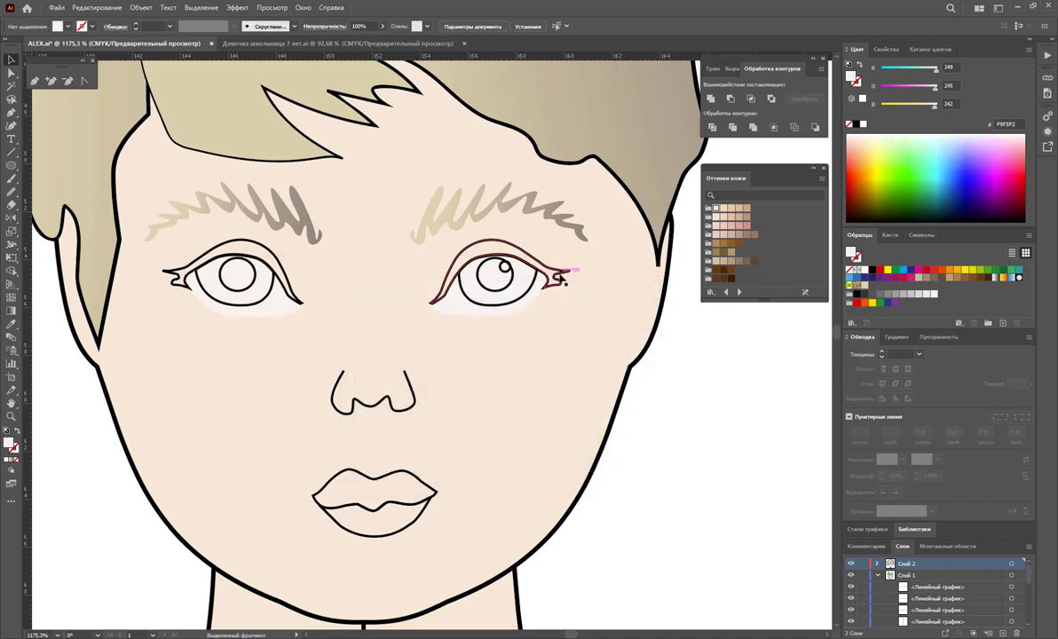
Step: Fill both eyelid shapes with greyish C4BCB5, no outline, at 68% opacity
shift+click(258, 242)
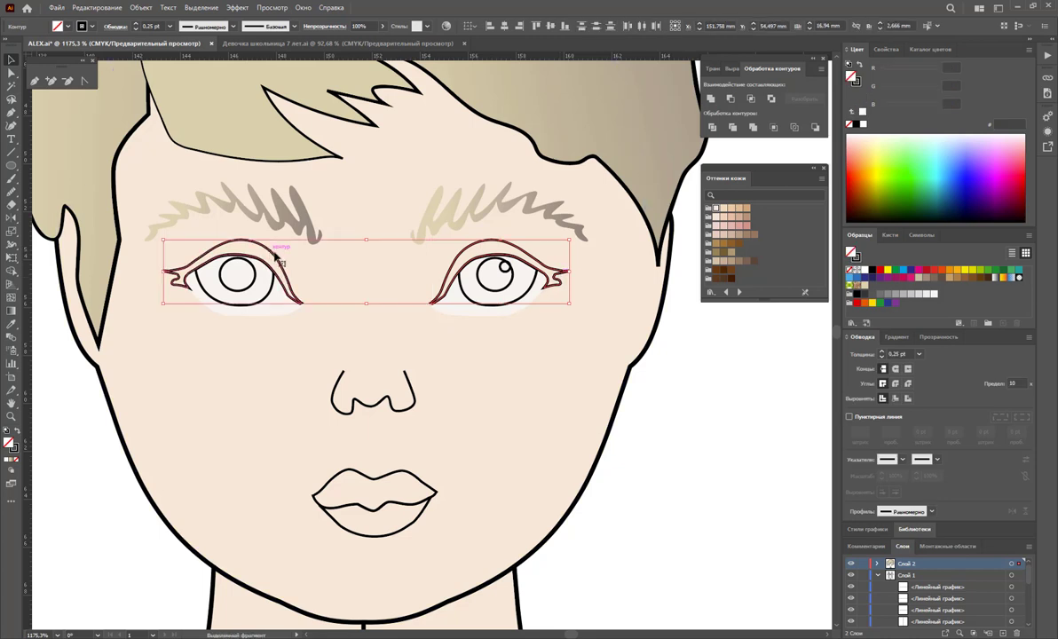
click(716, 262)
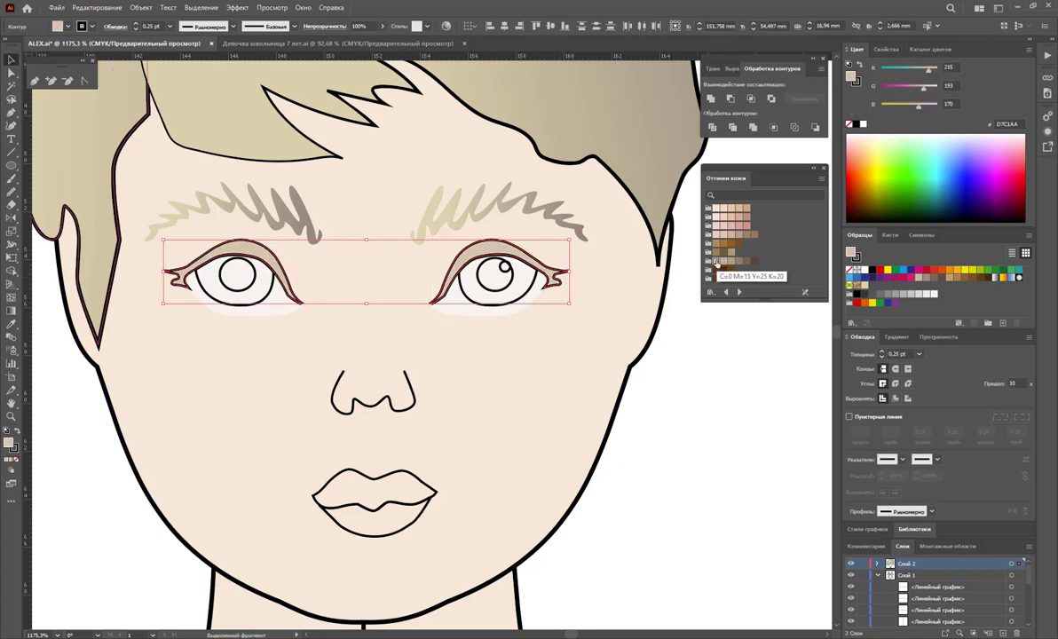
click(15, 450)
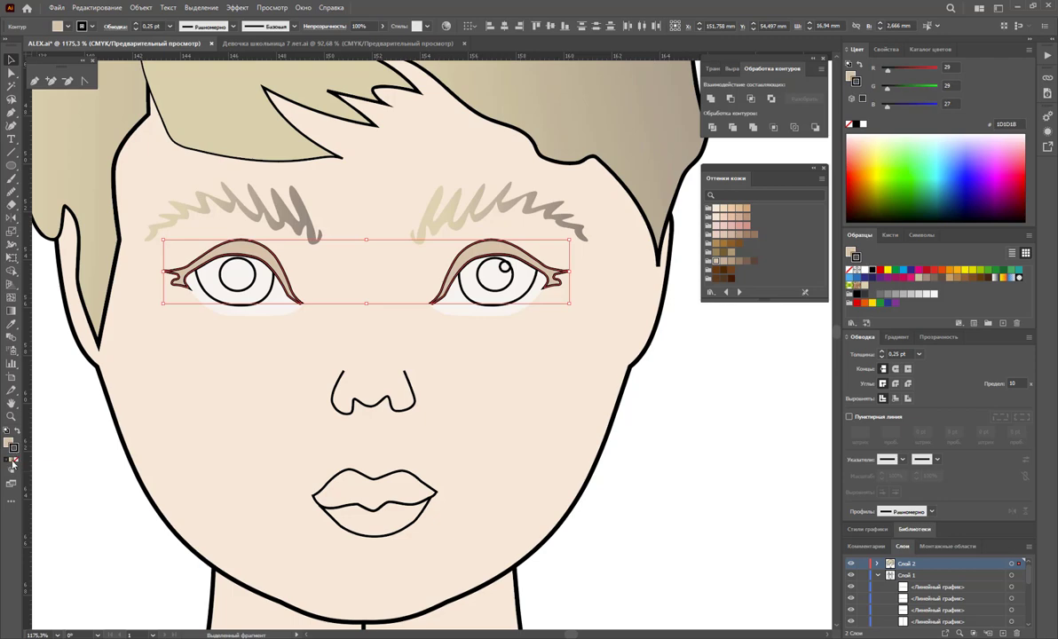
key(slash)
double_click(13, 447)
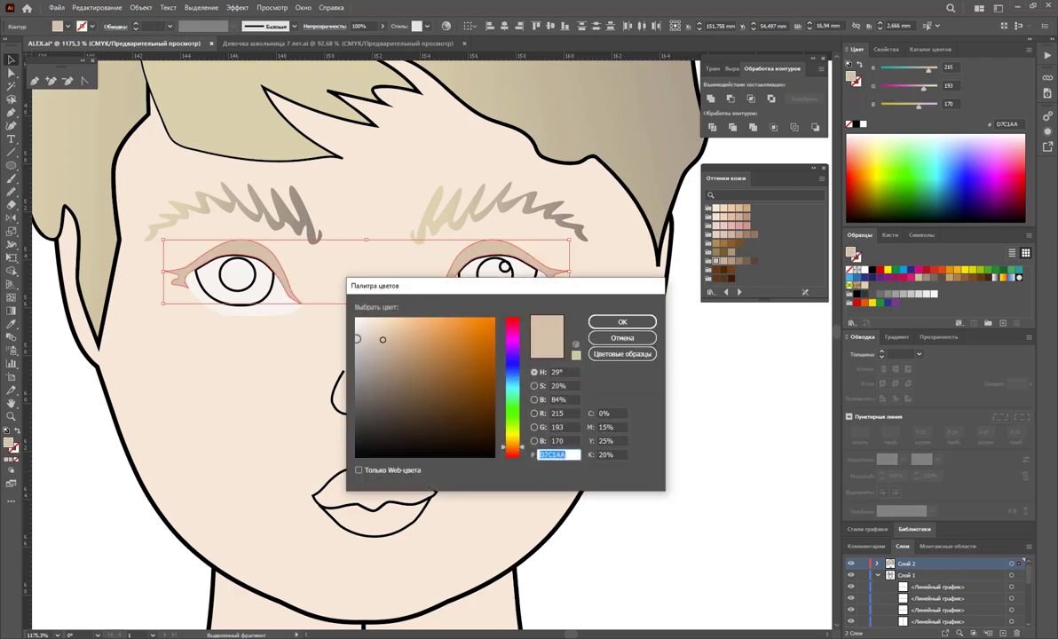
click(622, 321)
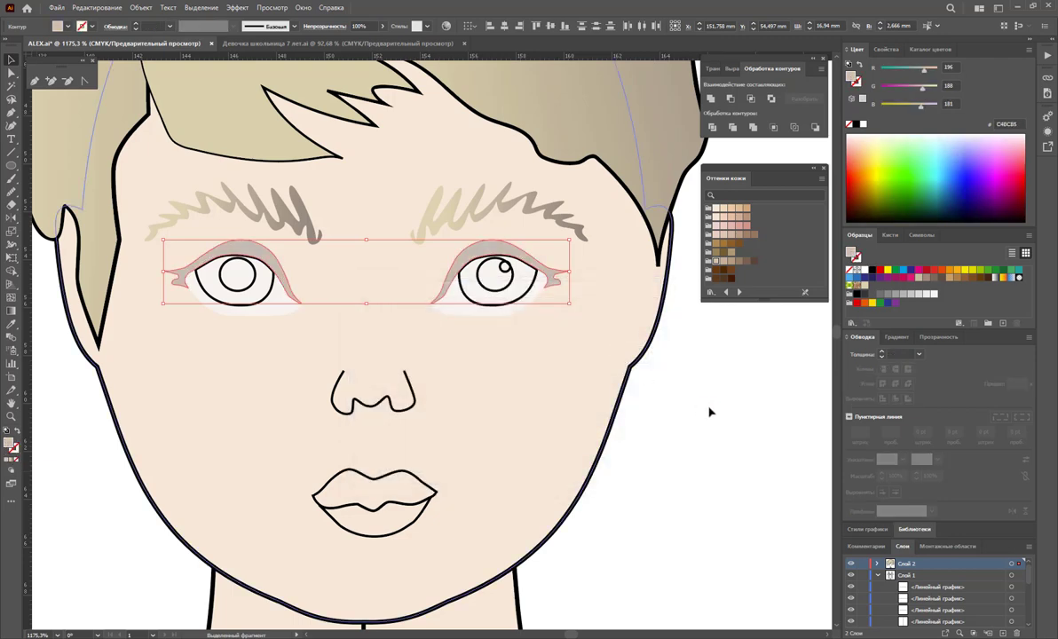
click(382, 26)
drag(379, 42, 369, 44)
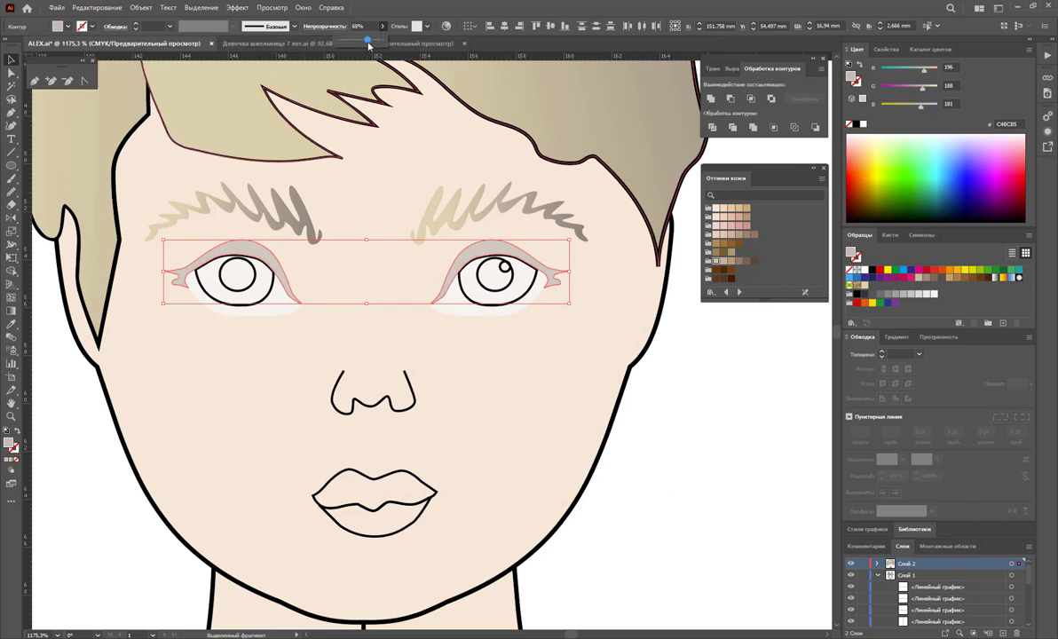
click(683, 396)
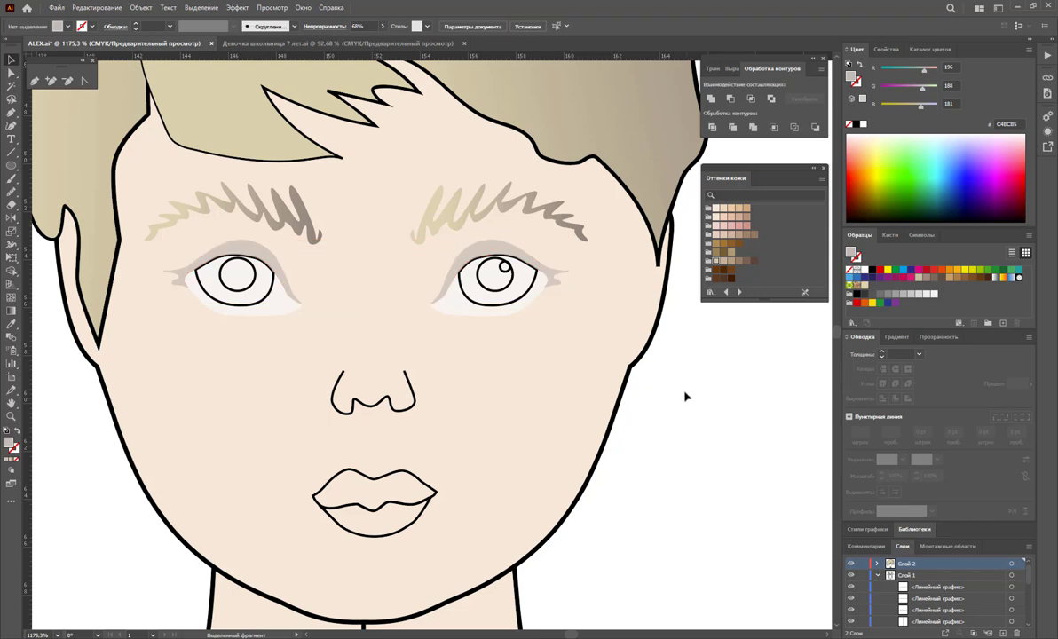
Step: Select both iris shapes and give them a temporary grey fill
click(271, 300)
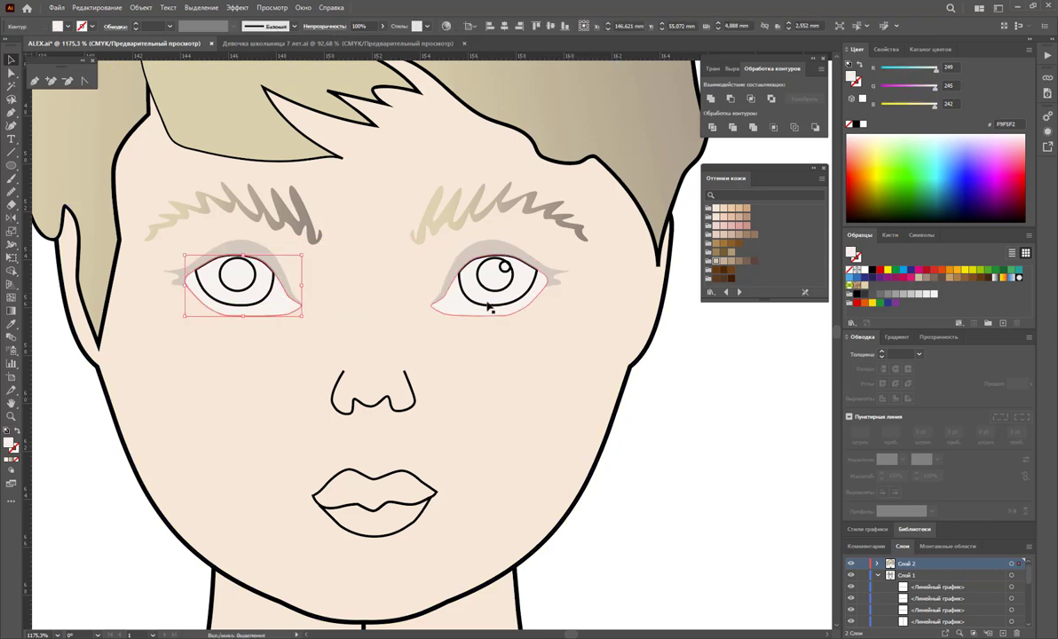
shift+click(486, 306)
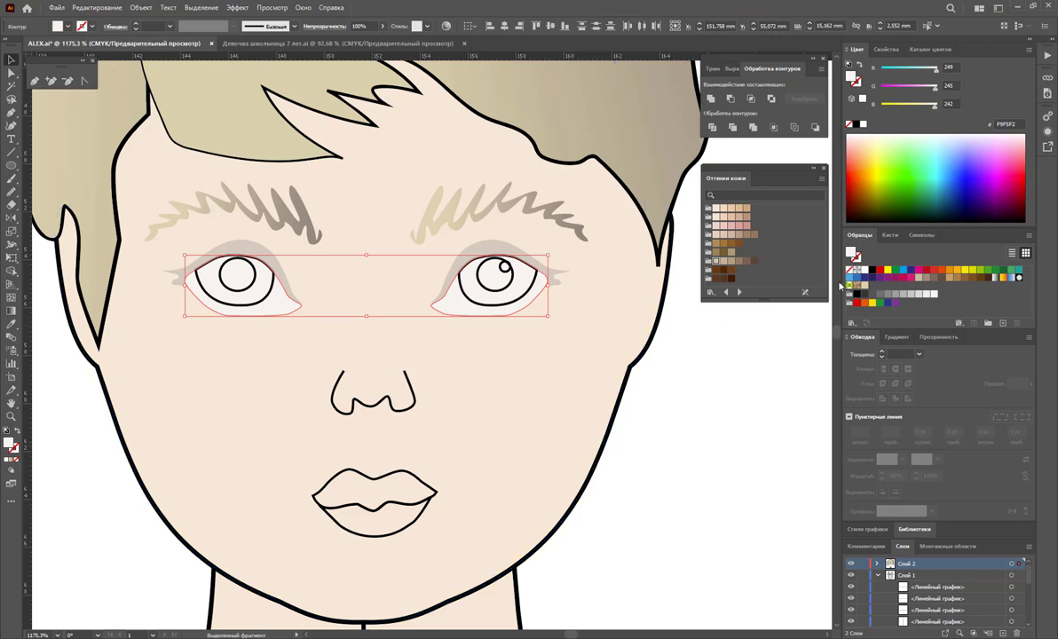
click(903, 296)
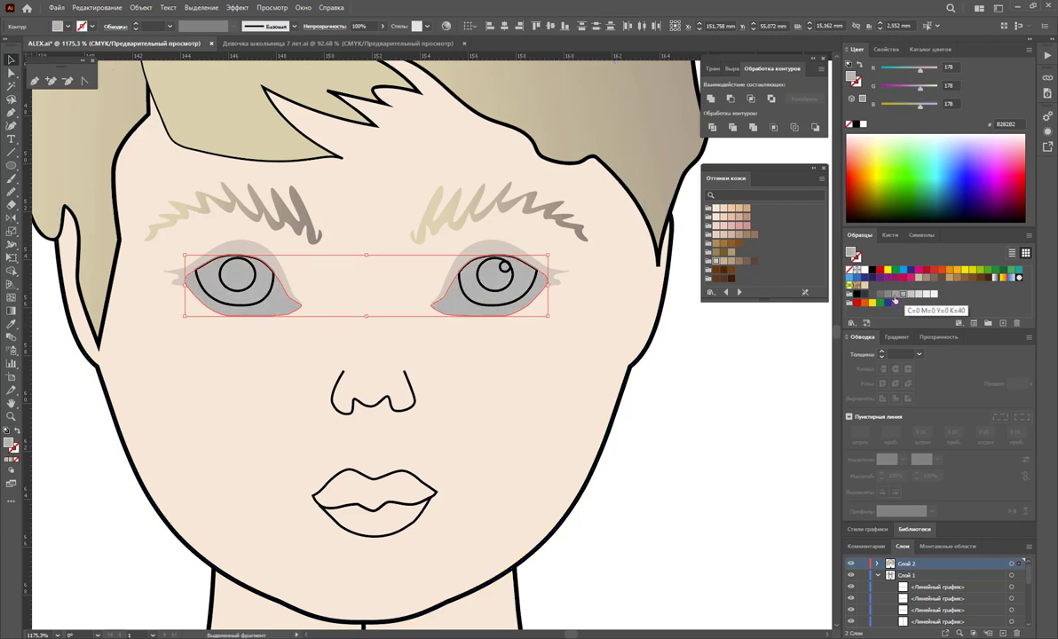
key(ctrl+z)
click(532, 296)
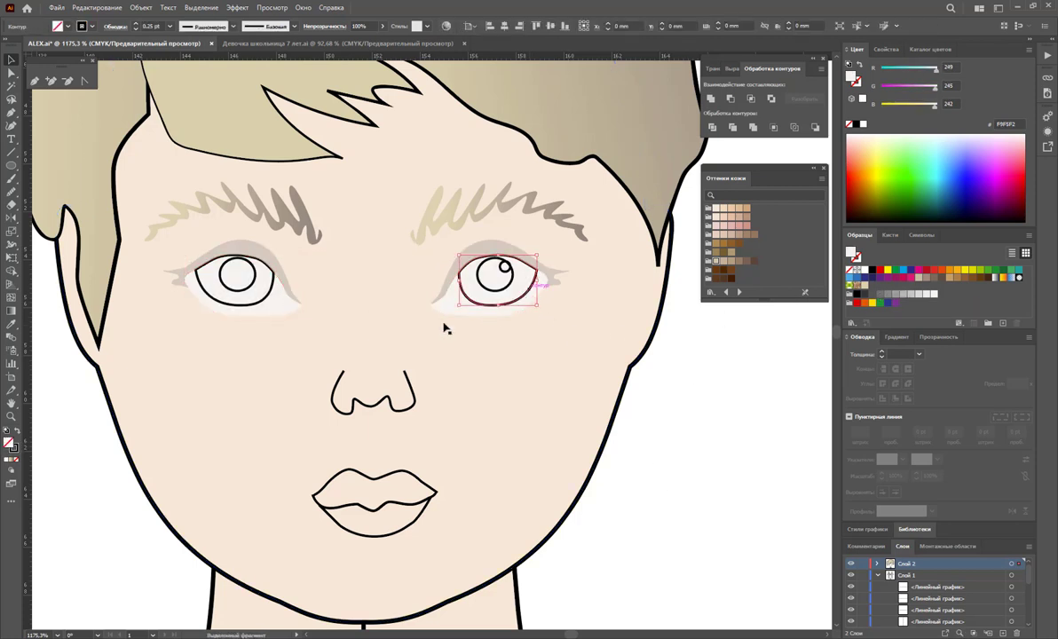
shift+click(217, 301)
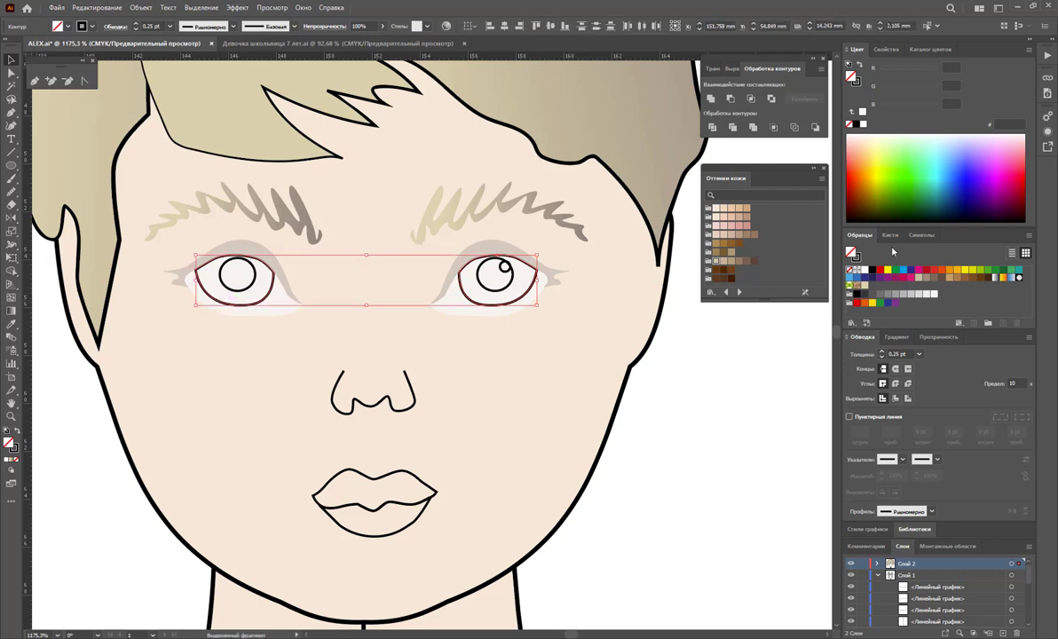
click(914, 295)
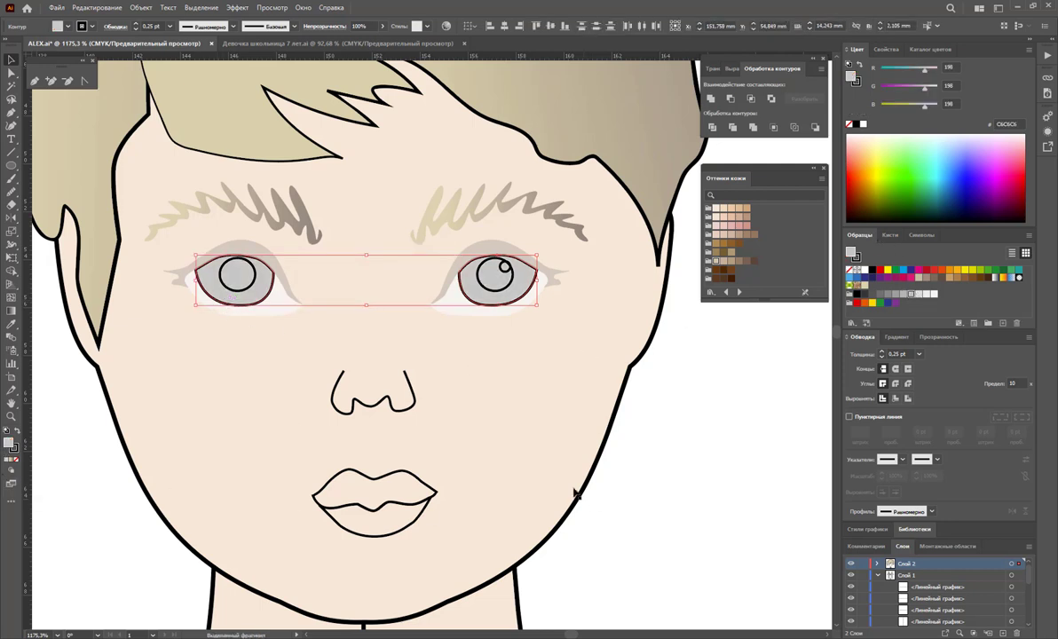
Step: Change the iris fill to muted grey-green 8A968B in the Color Picker
double_click(10, 443)
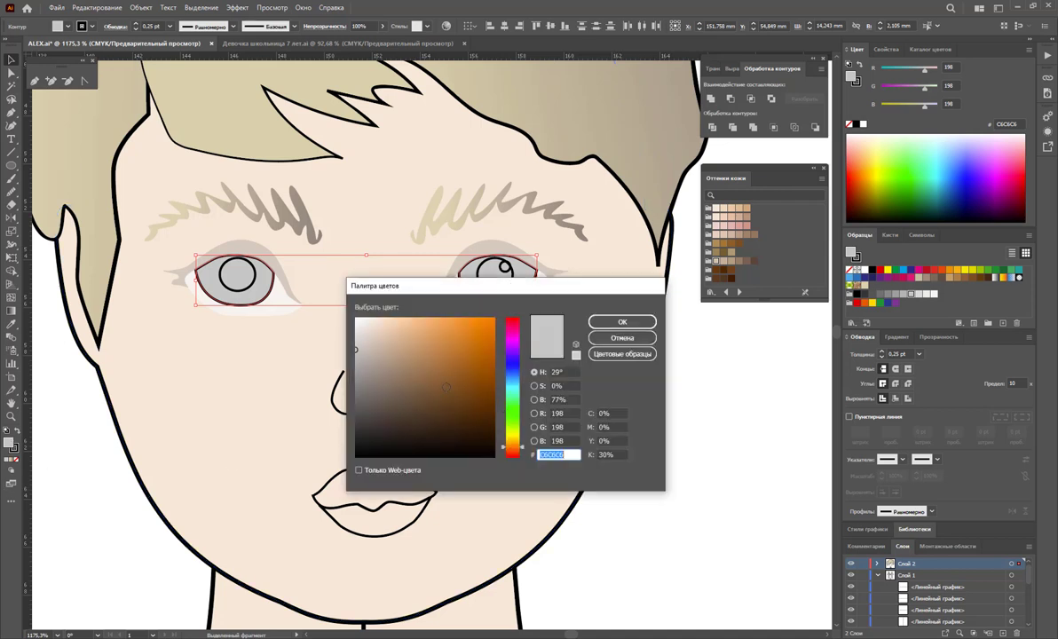
drag(520, 395, 520, 411)
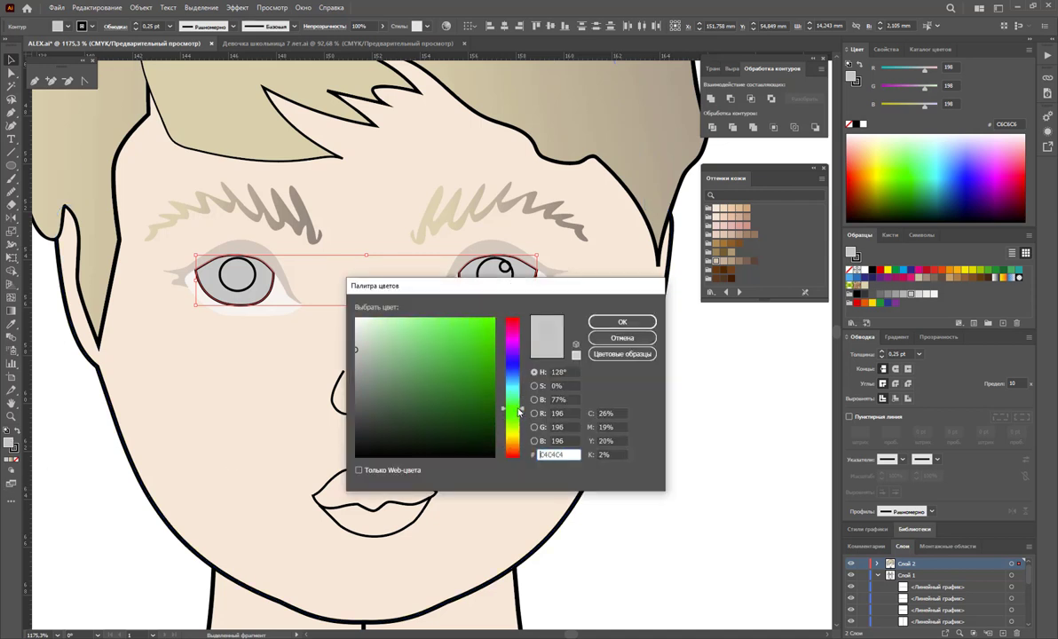
click(366, 374)
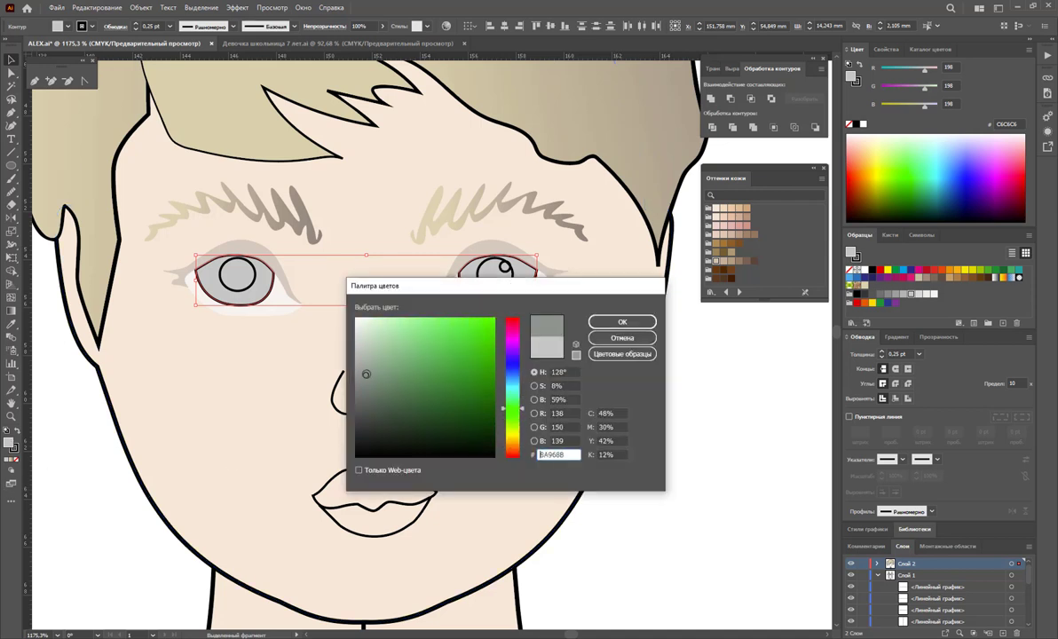
click(612, 322)
click(708, 415)
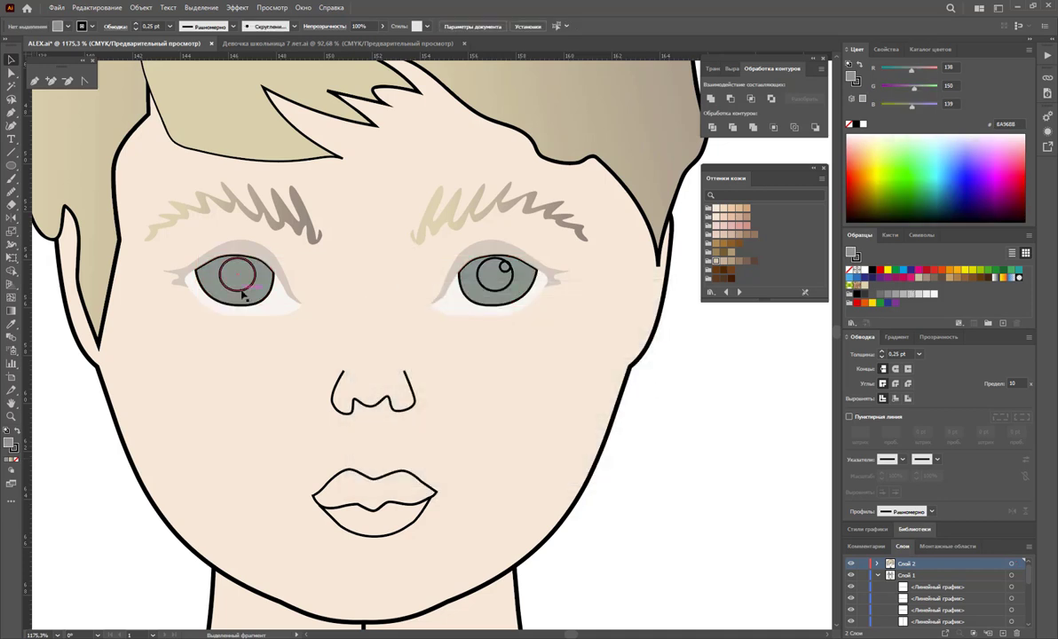
click(244, 296)
Step: Fill both eyes' inner circles black as pupils
shift+click(497, 295)
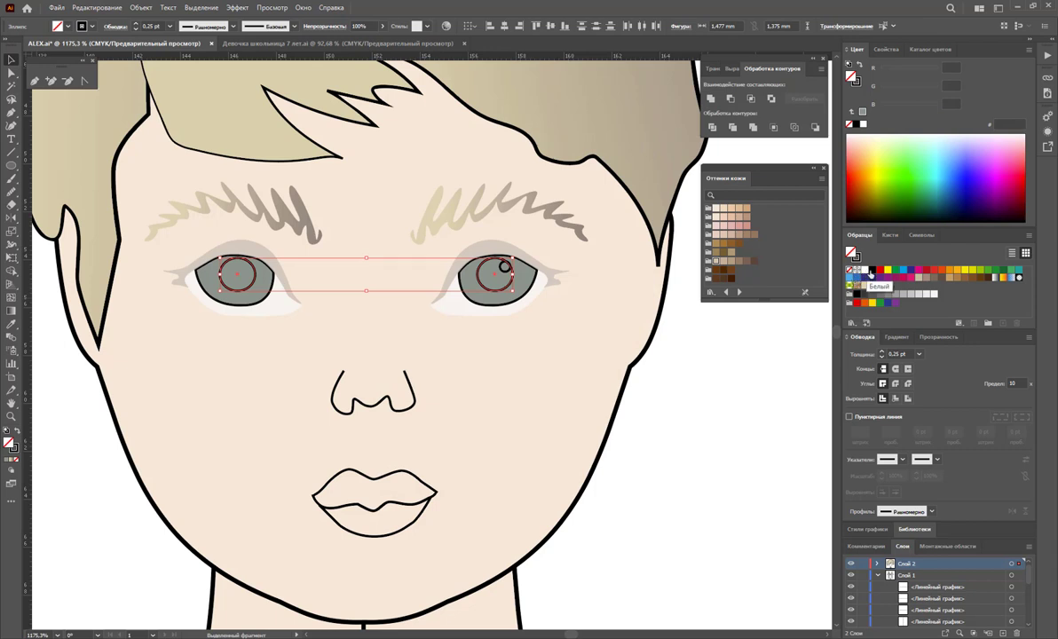
click(872, 269)
click(652, 369)
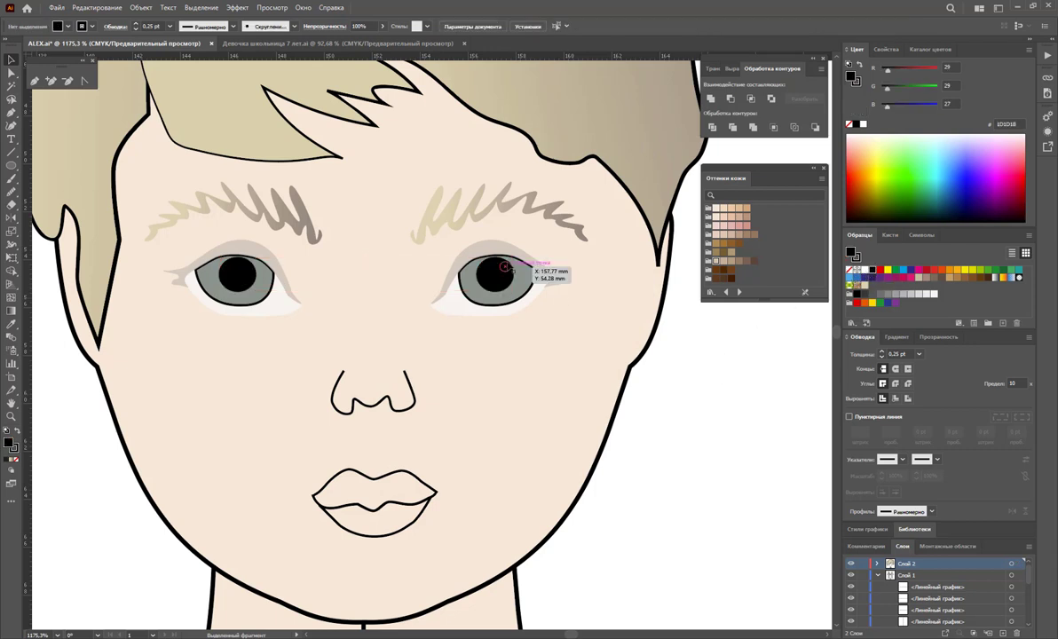
Step: Make the highlight circle white with no stroke
click(497, 266)
shift+click(250, 272)
shift+click(254, 272)
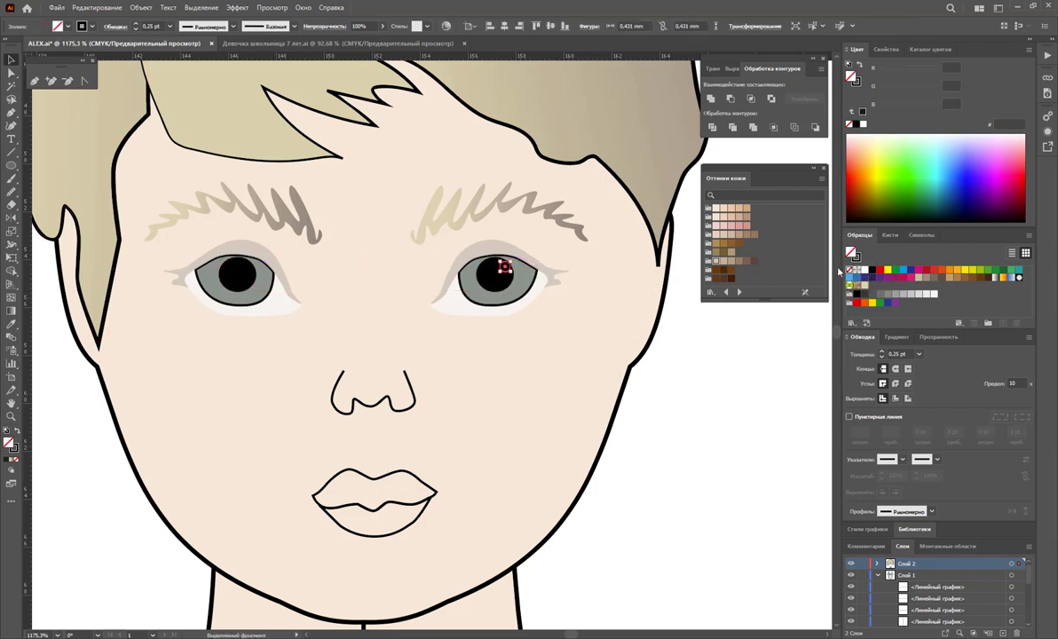
click(864, 271)
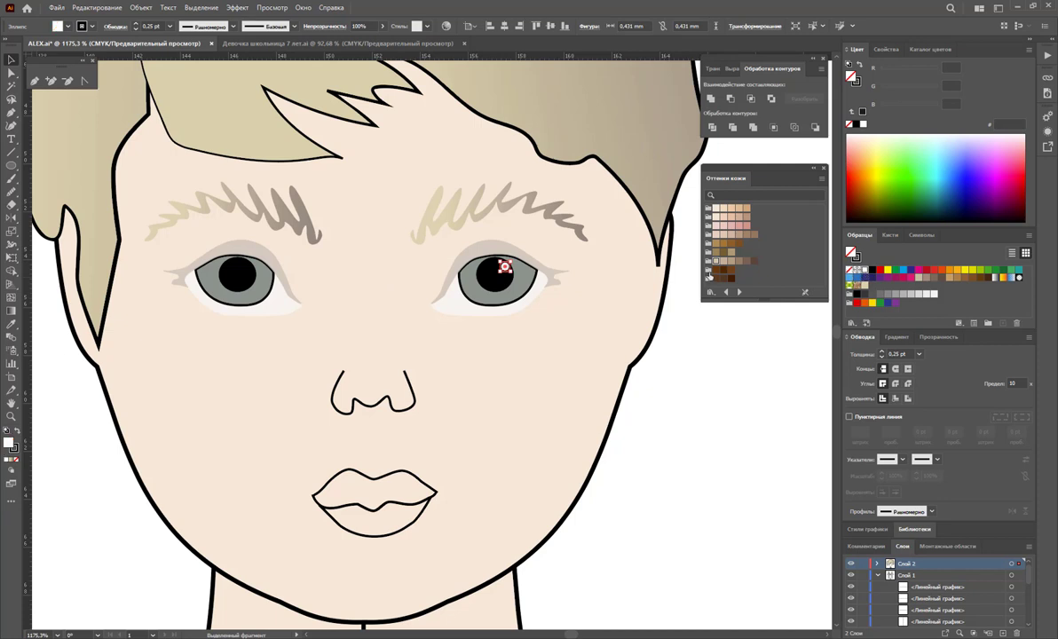
click(13, 458)
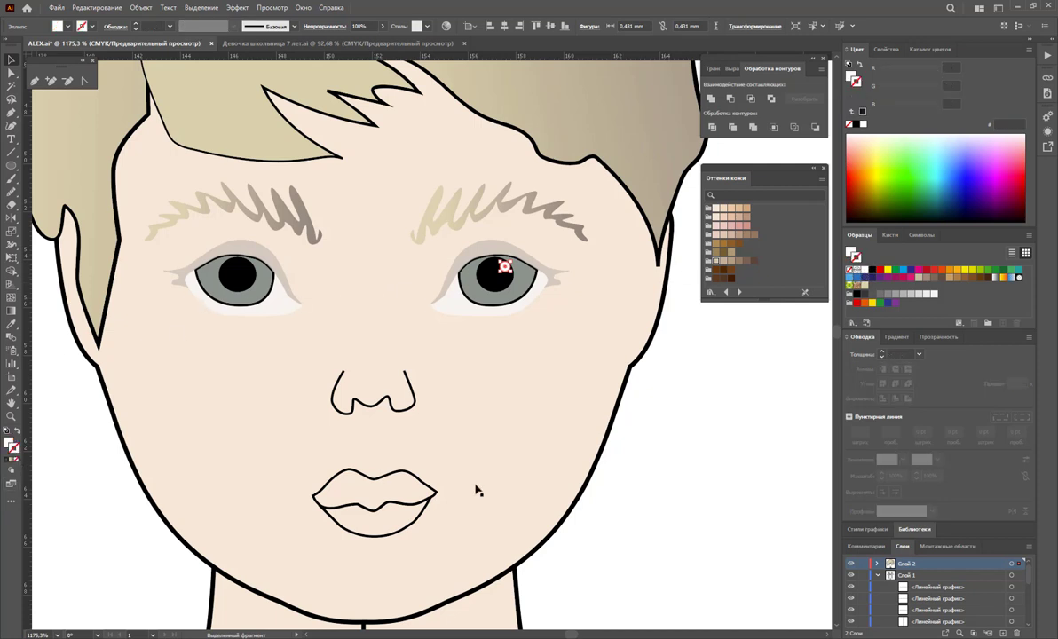
click(490, 373)
Step: Remove the dark outline from both irises
click(484, 280)
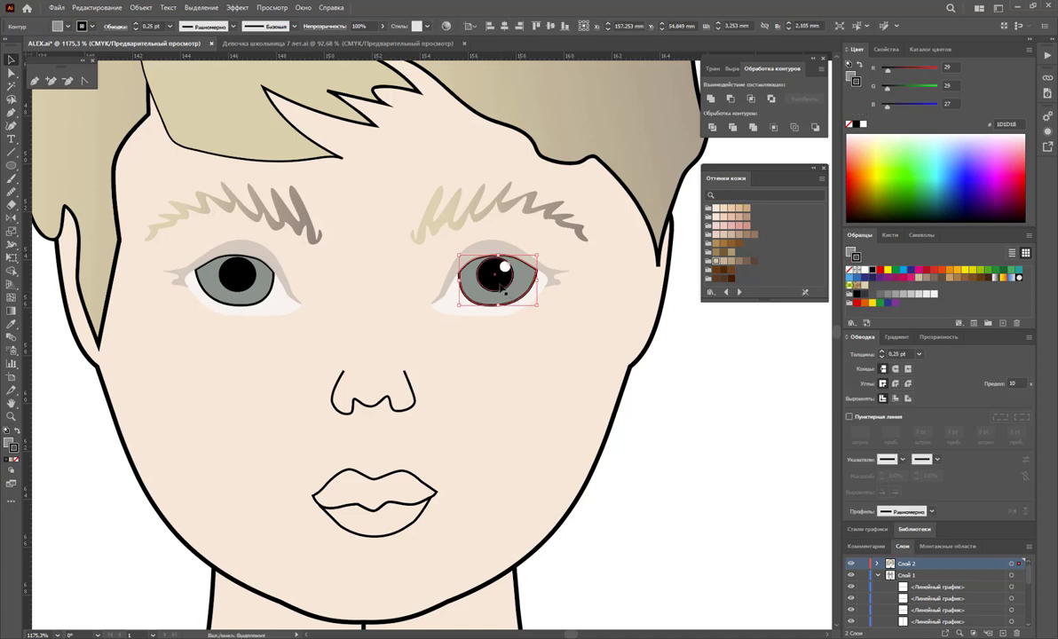
shift+click(238, 282)
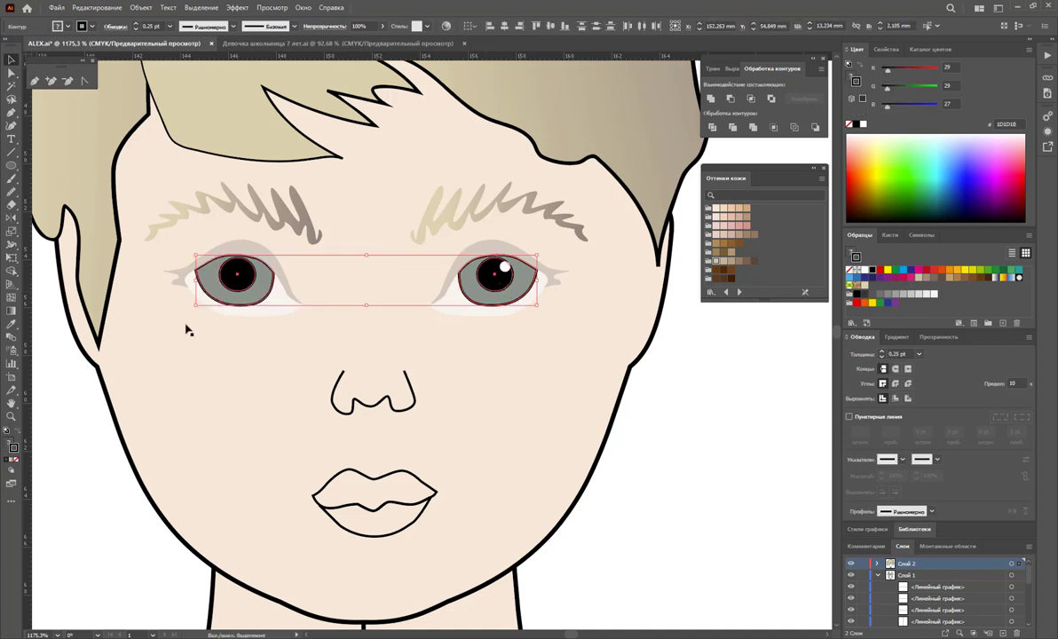
click(16, 460)
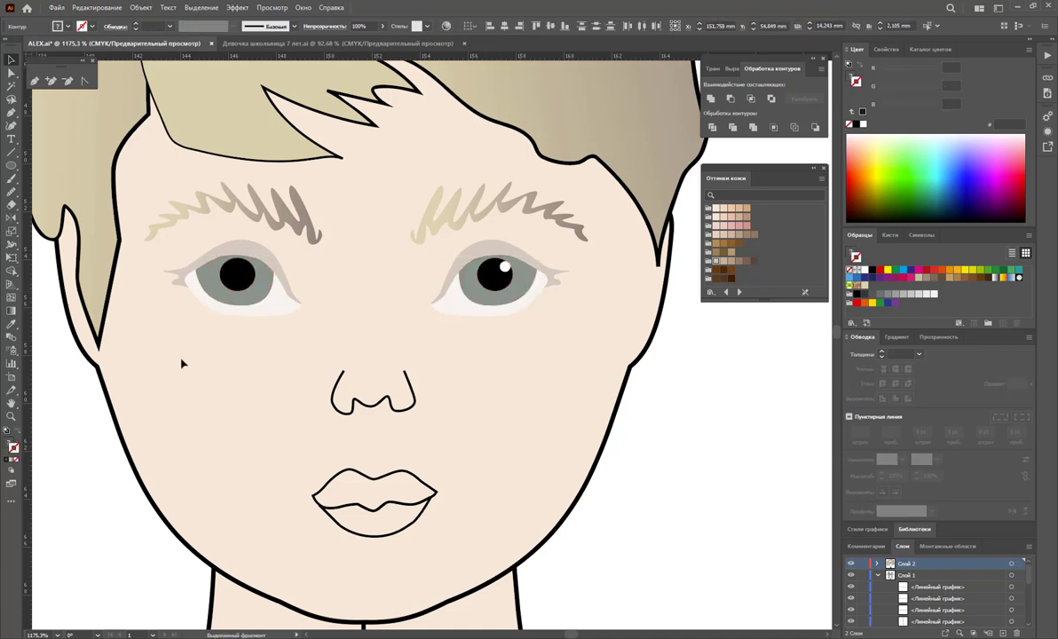
Step: Bring the left eye's highlight to the front and make it plain white with no stroke
mouse_move(42, 253)
mouse_down()
mouse_move(297, 304)
mouse_move(266, 302)
mouse_up()
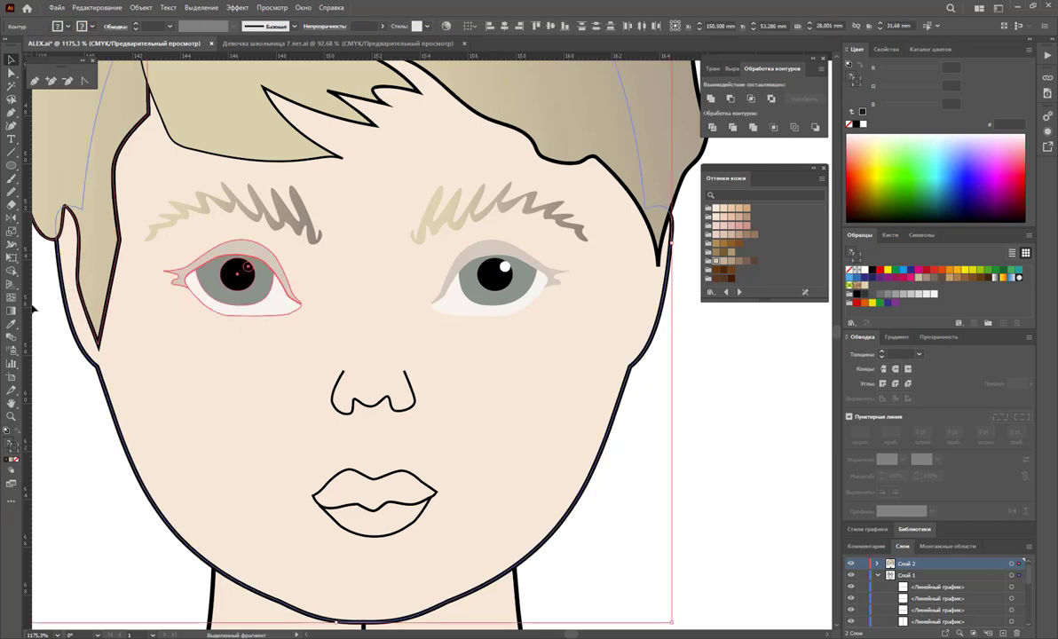
drag(43, 282, 275, 315)
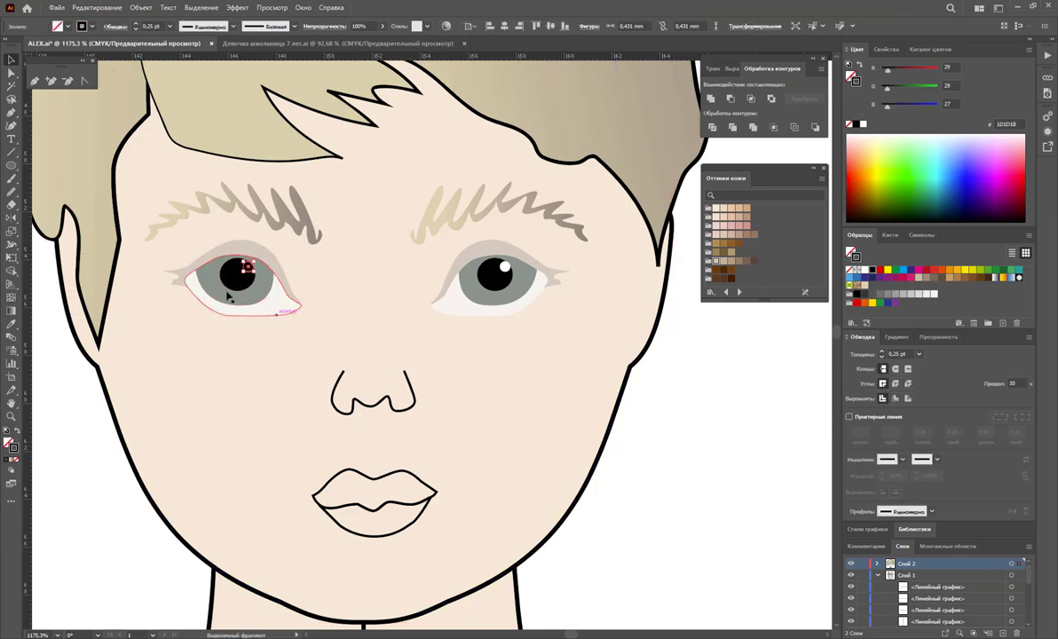
right_click(236, 276)
mouse_move(267, 475)
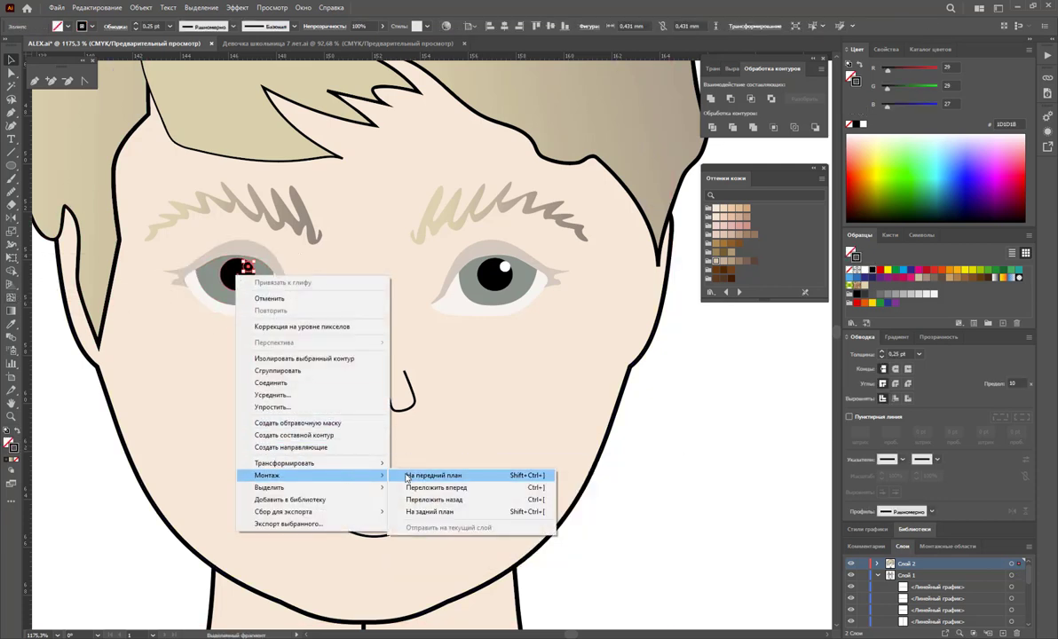
click(435, 475)
click(858, 270)
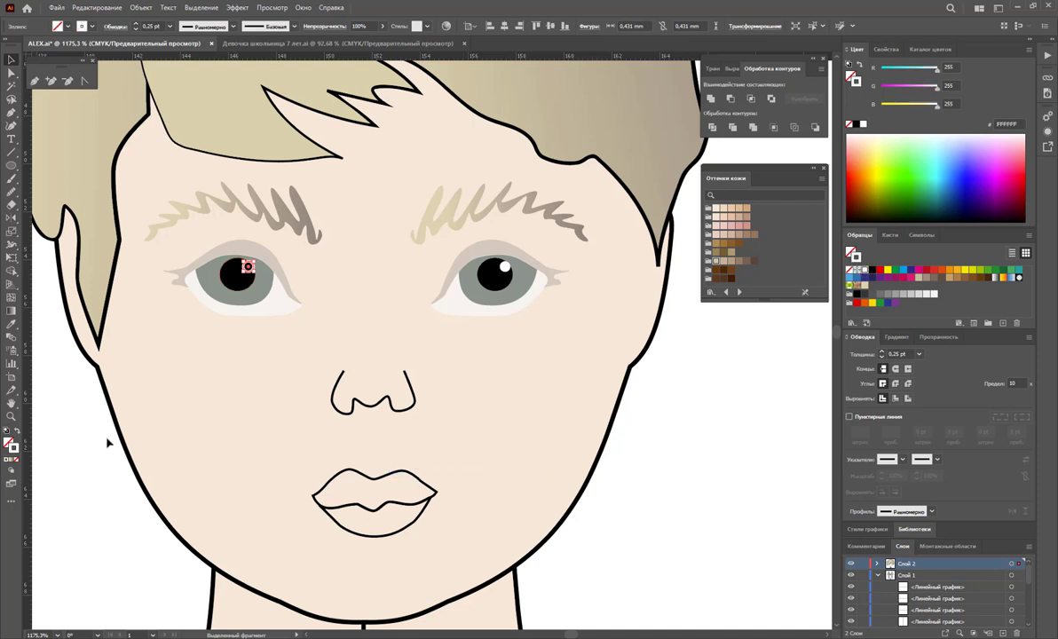
click(15, 431)
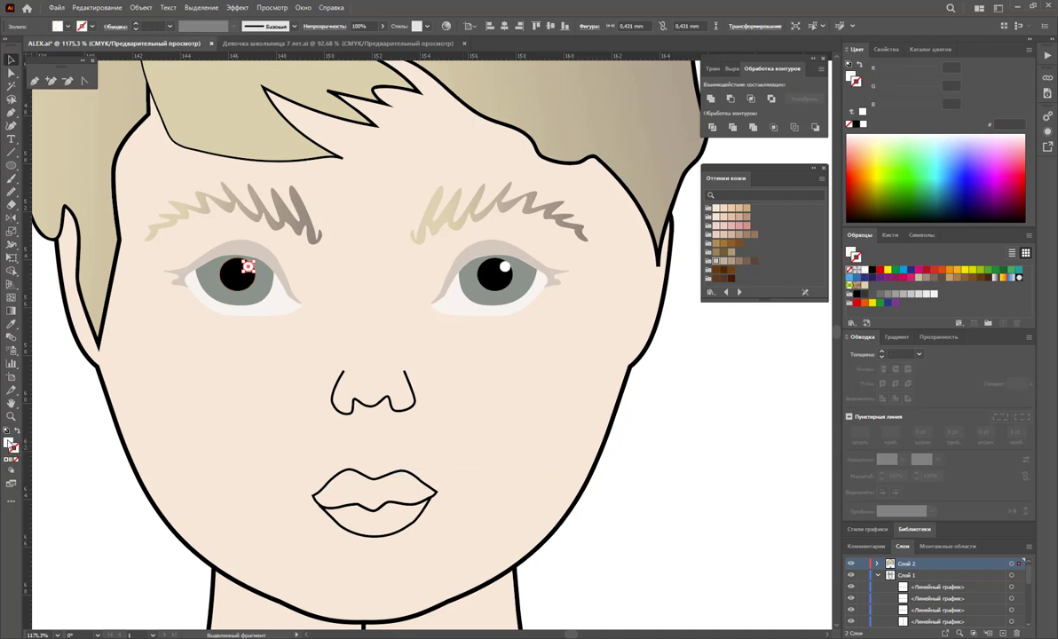
click(675, 468)
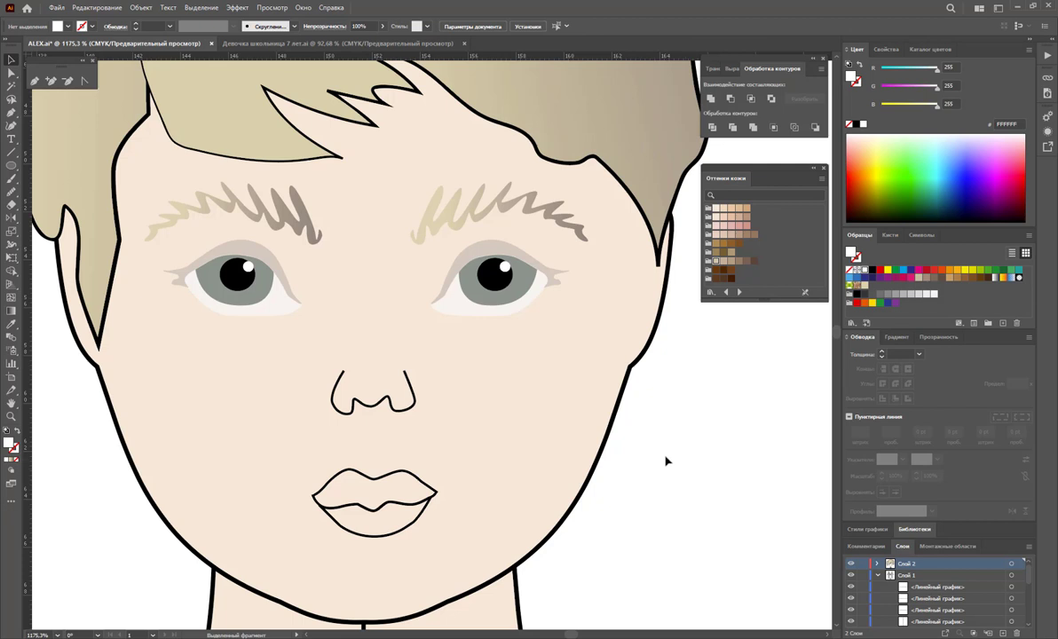
Step: Adjust both eyelid shapes' opacity with the Control bar opacity slider
click(494, 245)
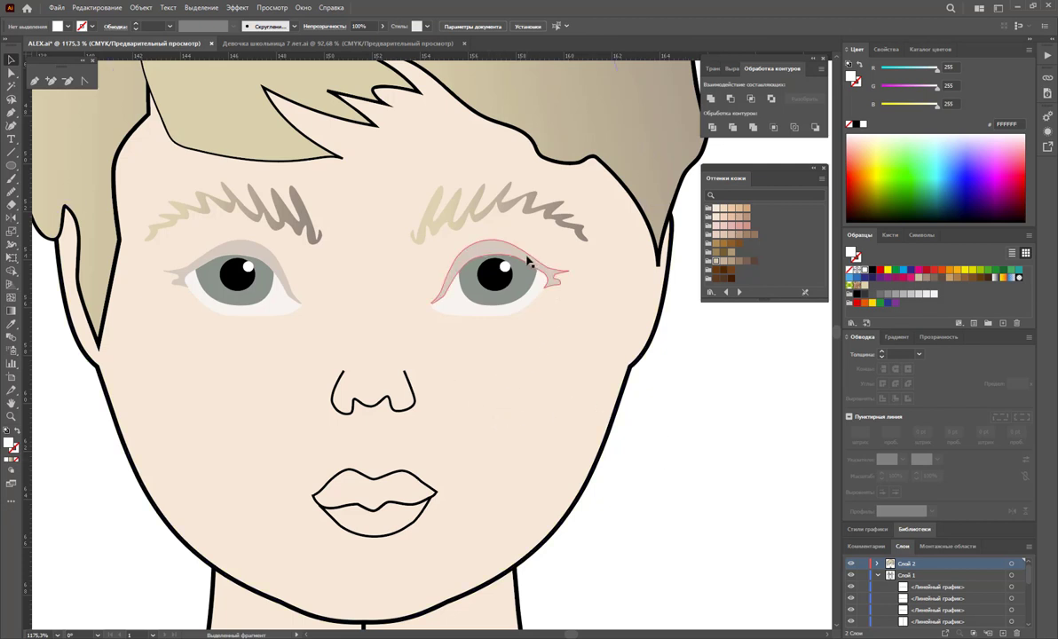
shift+click(259, 243)
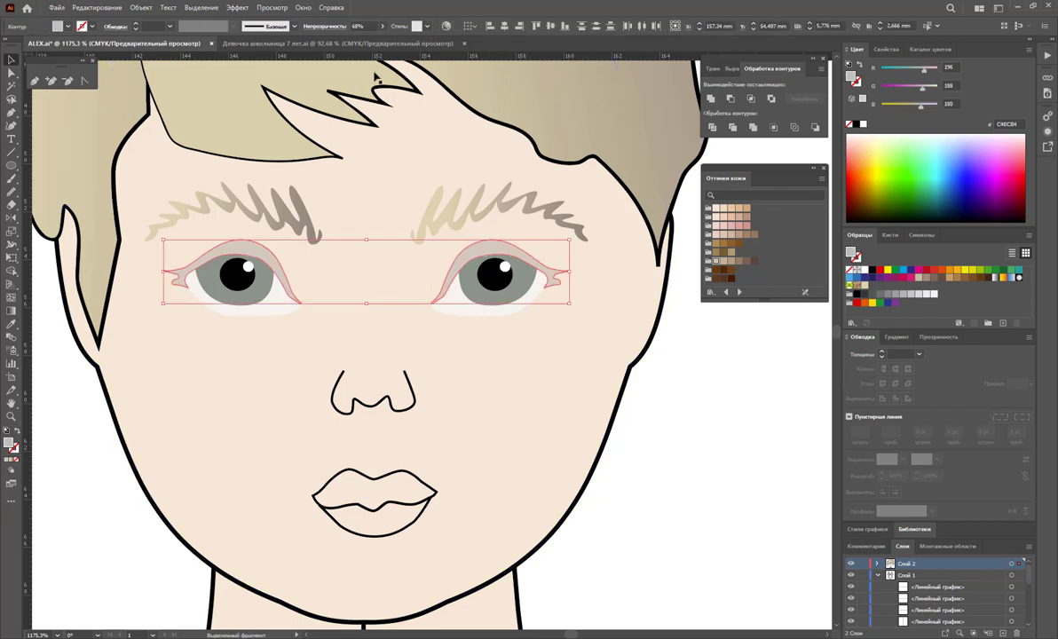
click(382, 27)
drag(374, 44, 378, 40)
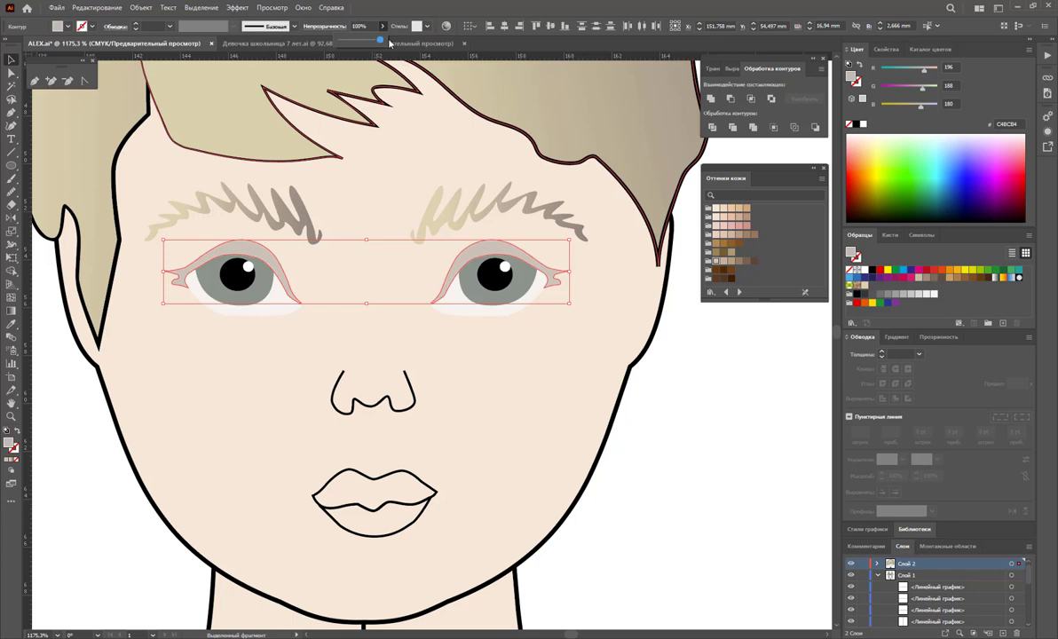
click(691, 437)
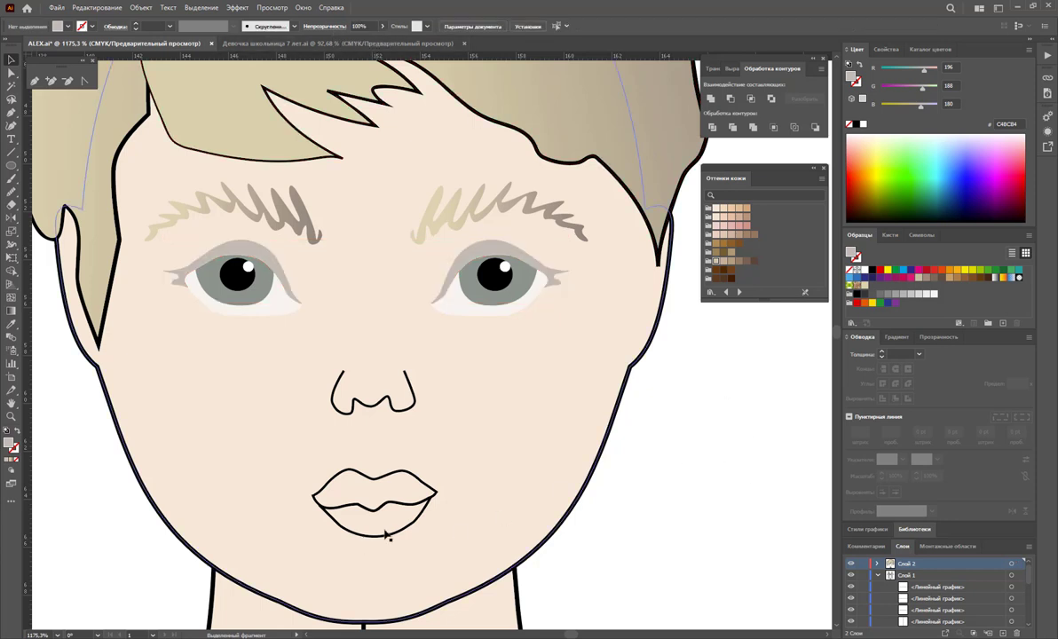
click(409, 403)
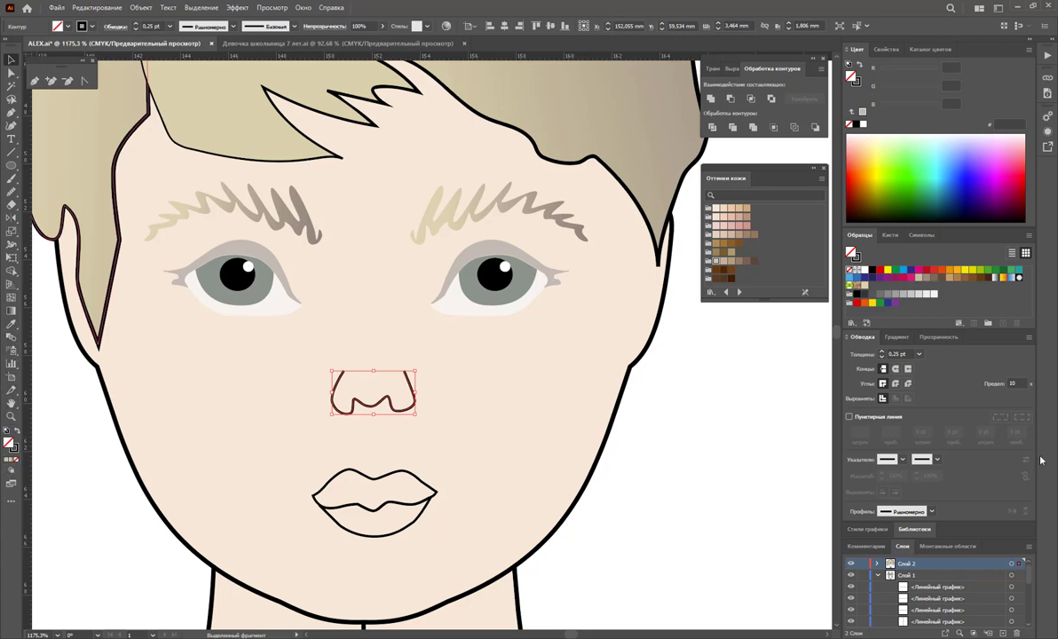
Step: Apply a tapered stroke width profile to the nose outline
click(915, 512)
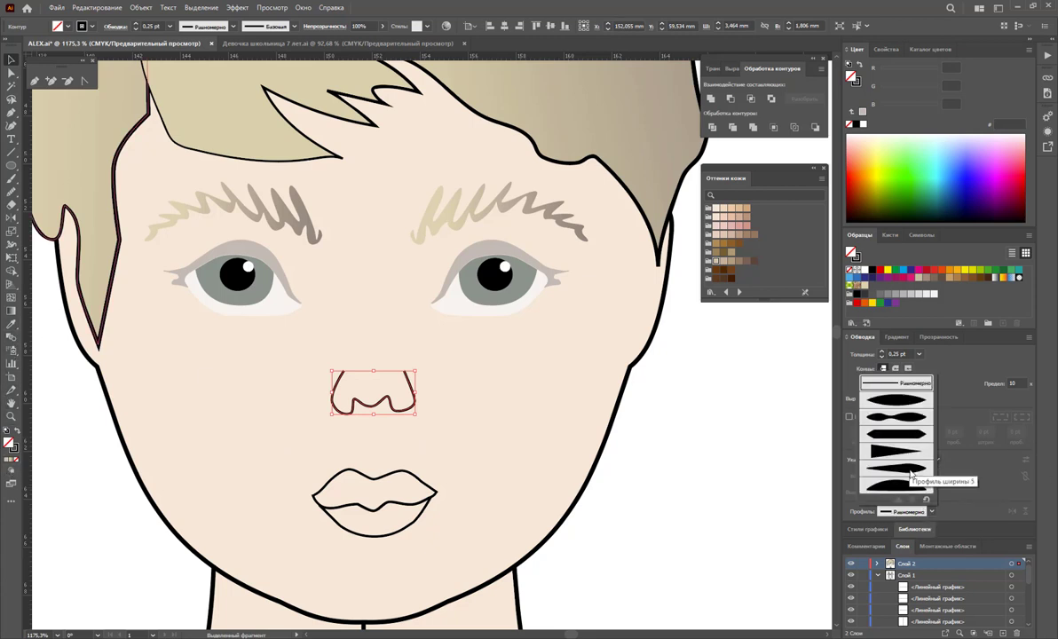
click(910, 475)
click(708, 482)
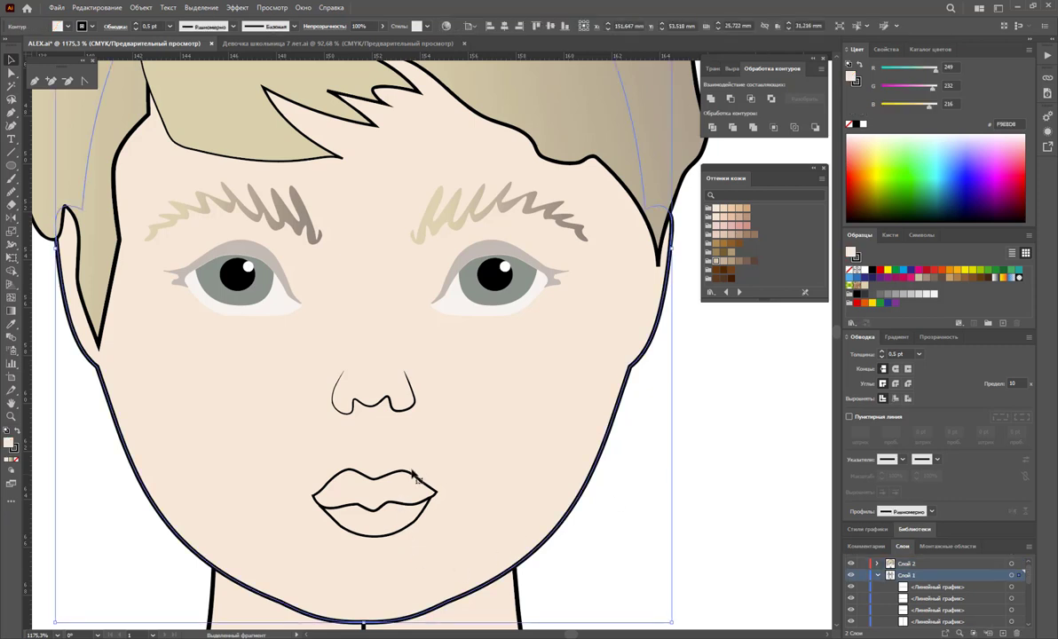
click(378, 471)
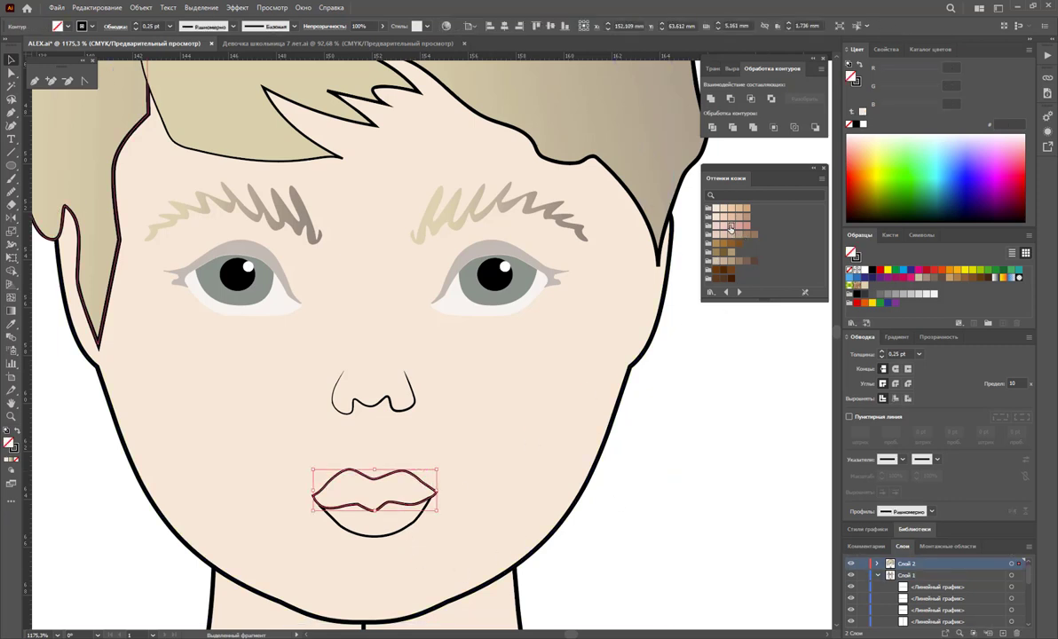
Step: Fill the upper and lower lips with pink skin-tone swatches
click(729, 227)
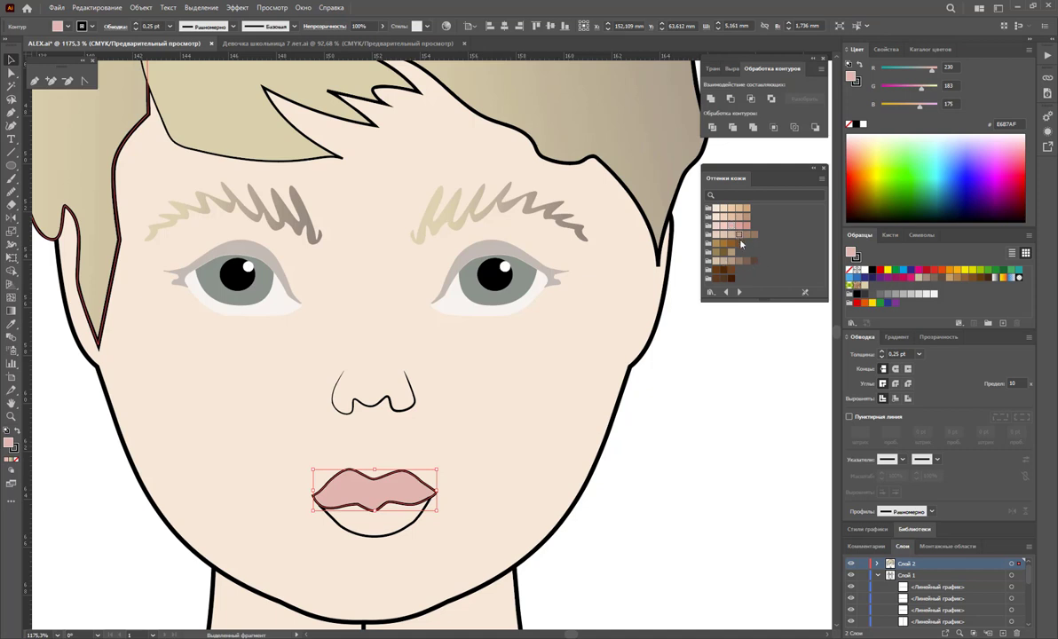
click(726, 243)
click(738, 227)
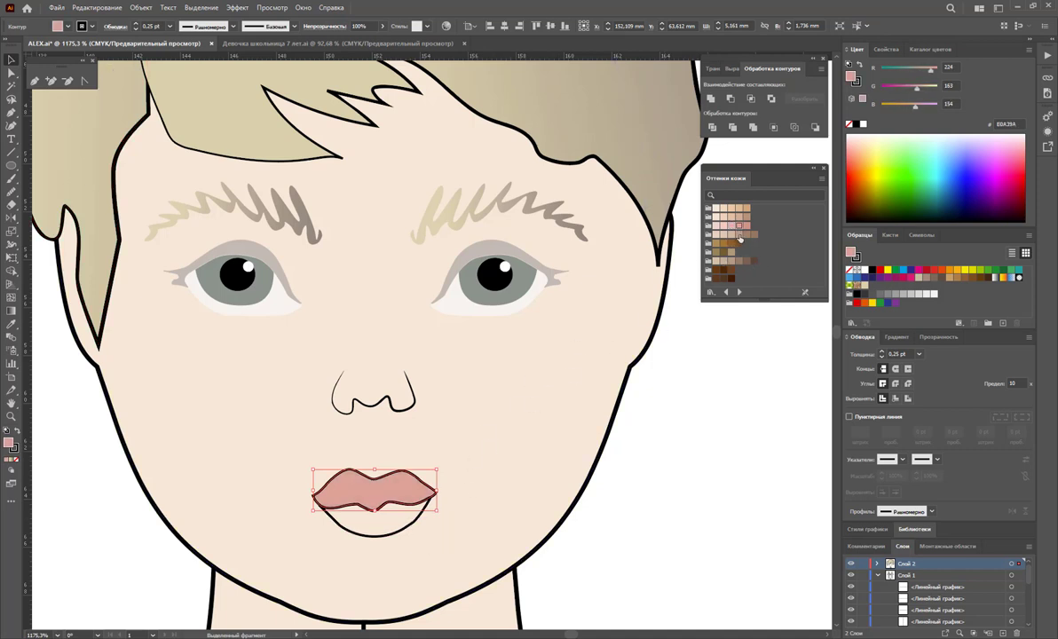
click(415, 522)
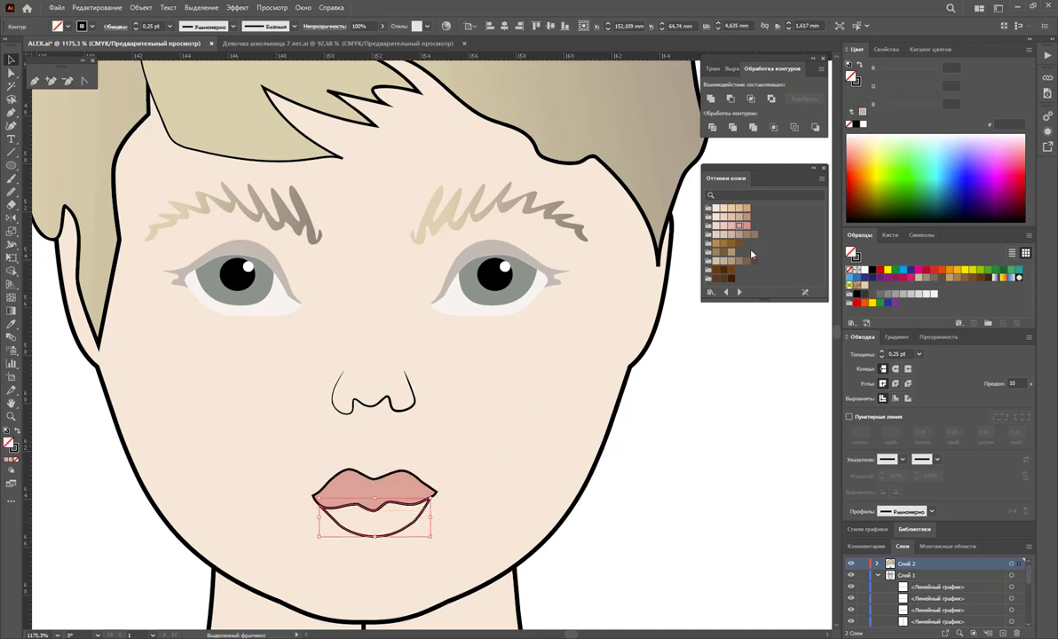
click(730, 229)
Step: Set both lips to 60% opacity and remove their dark outline stroke
shift+click(425, 501)
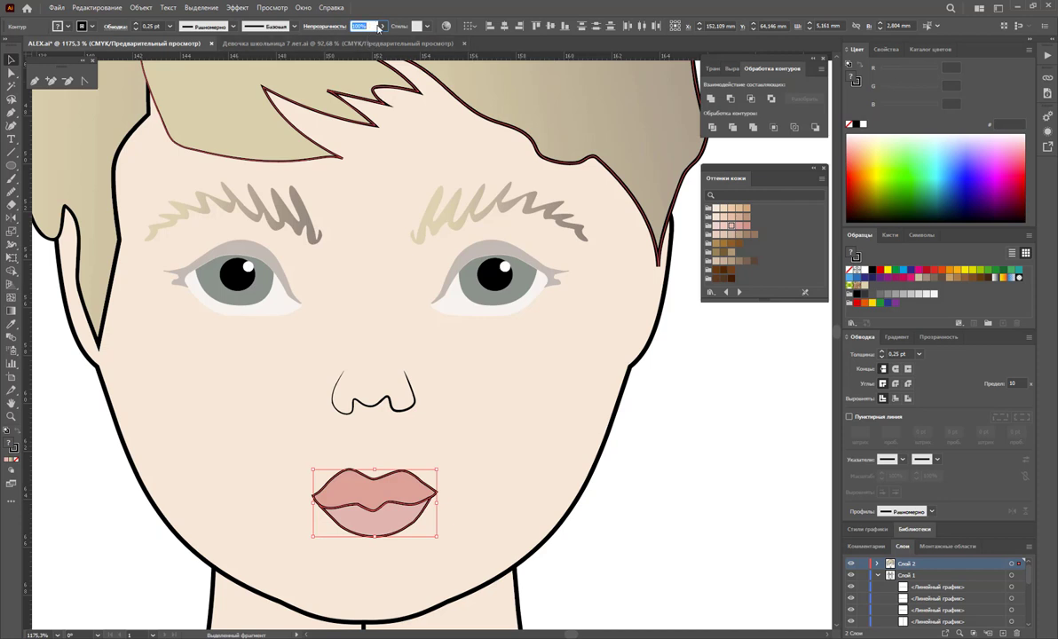
click(382, 29)
drag(380, 42, 364, 44)
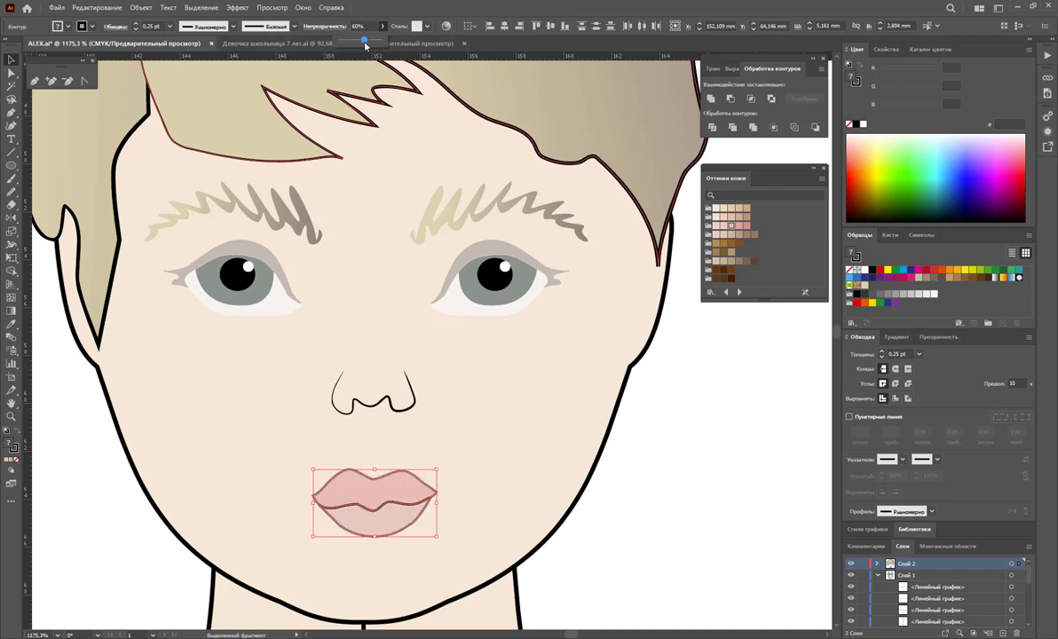
click(18, 457)
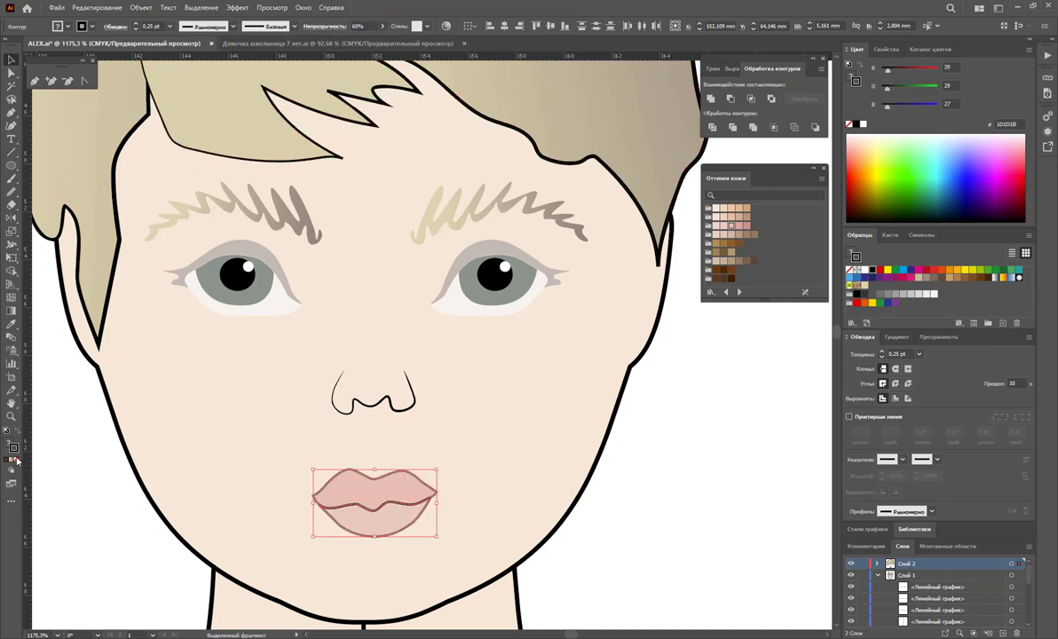
click(16, 460)
click(654, 523)
key(z)
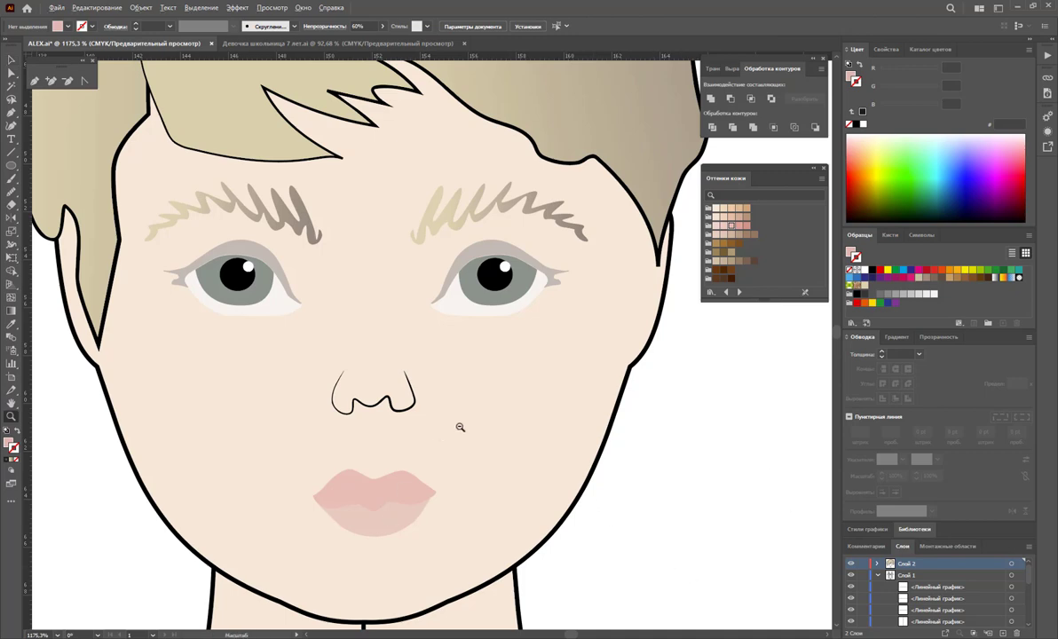
alt+click(455, 424)
alt+click(484, 253)
drag(379, 389, 510, 432)
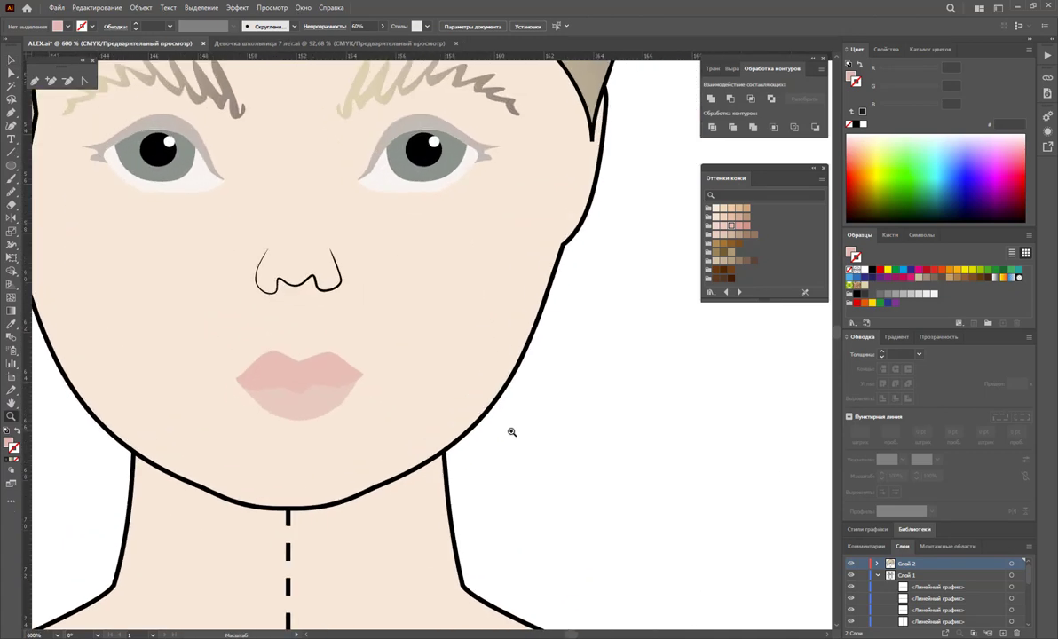
Step: Give the upper and lower lips greyer pink fills in the Color Picker
key(v)
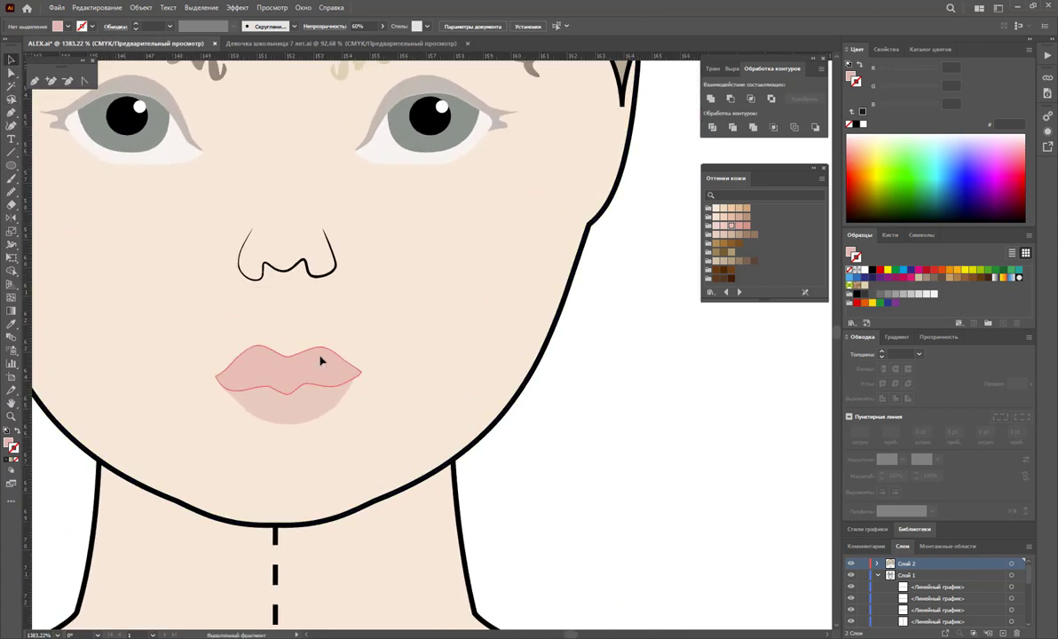
click(317, 359)
double_click(9, 444)
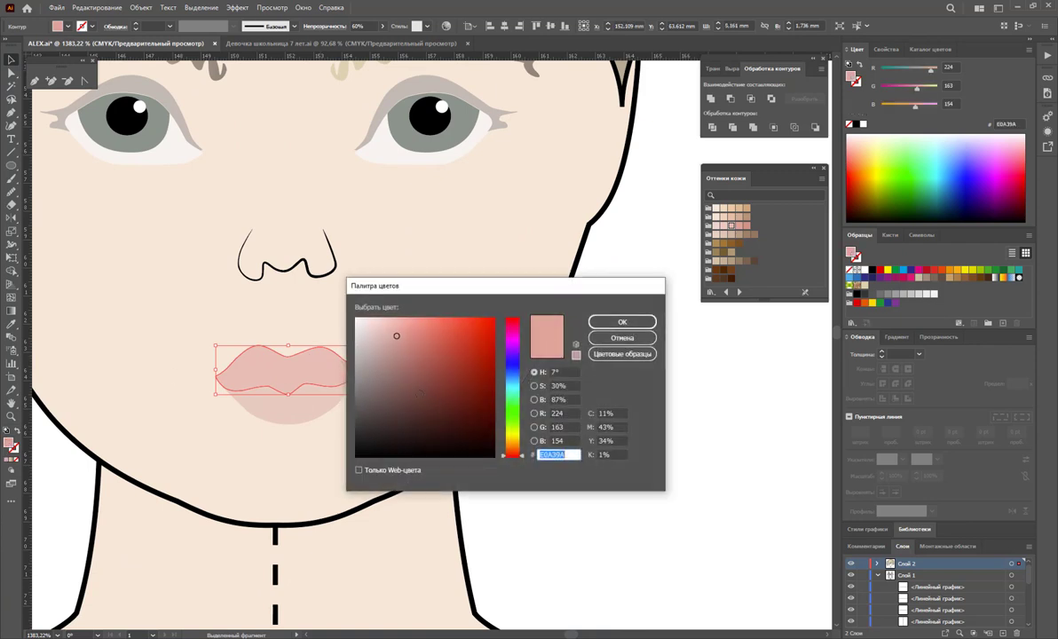
click(372, 352)
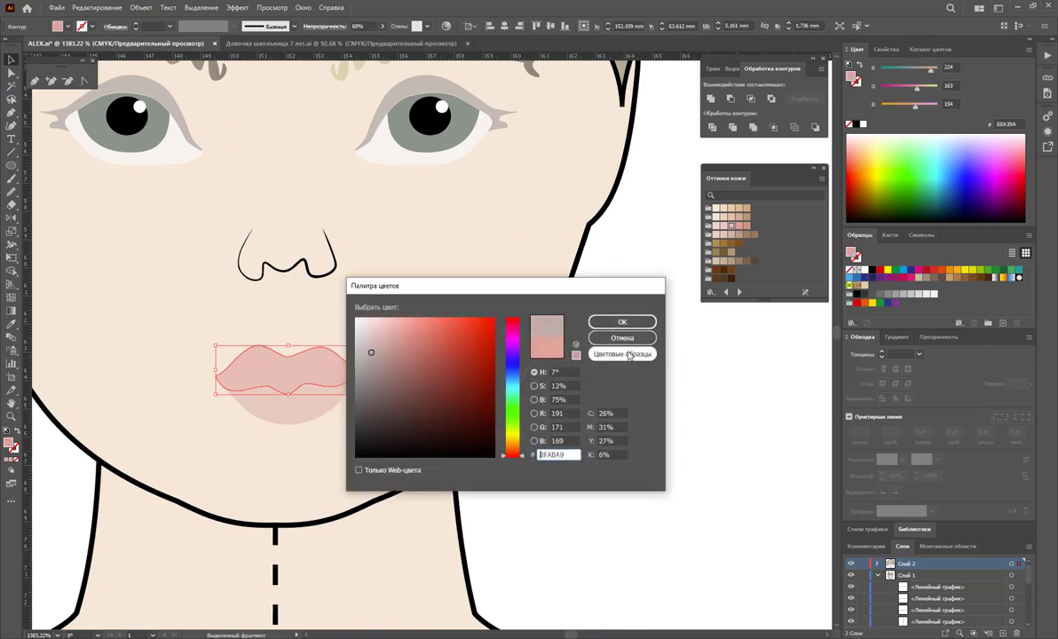
click(620, 321)
click(298, 413)
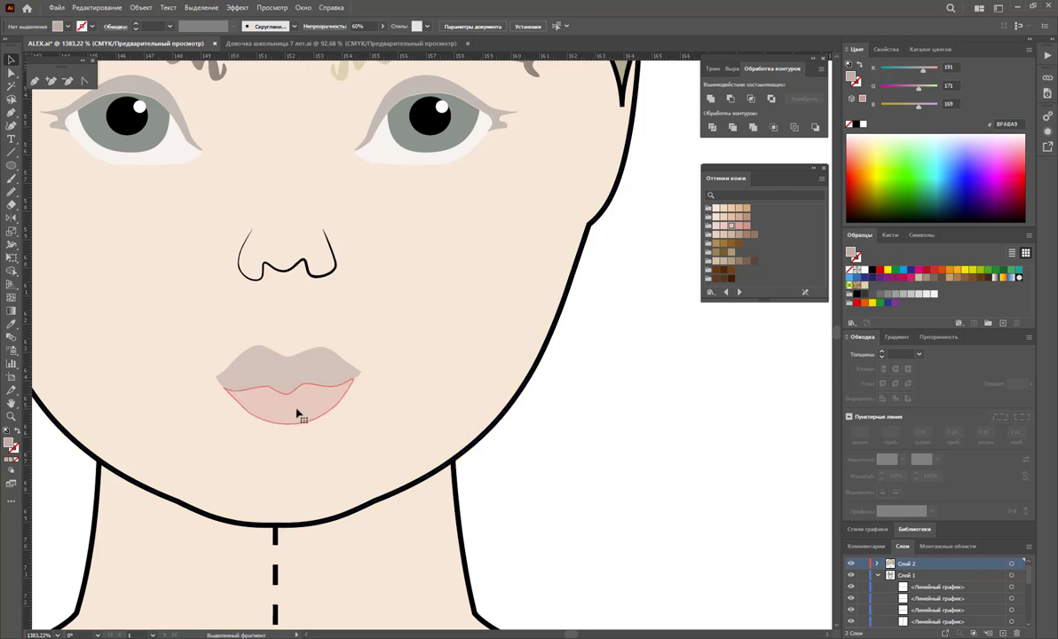
double_click(10, 446)
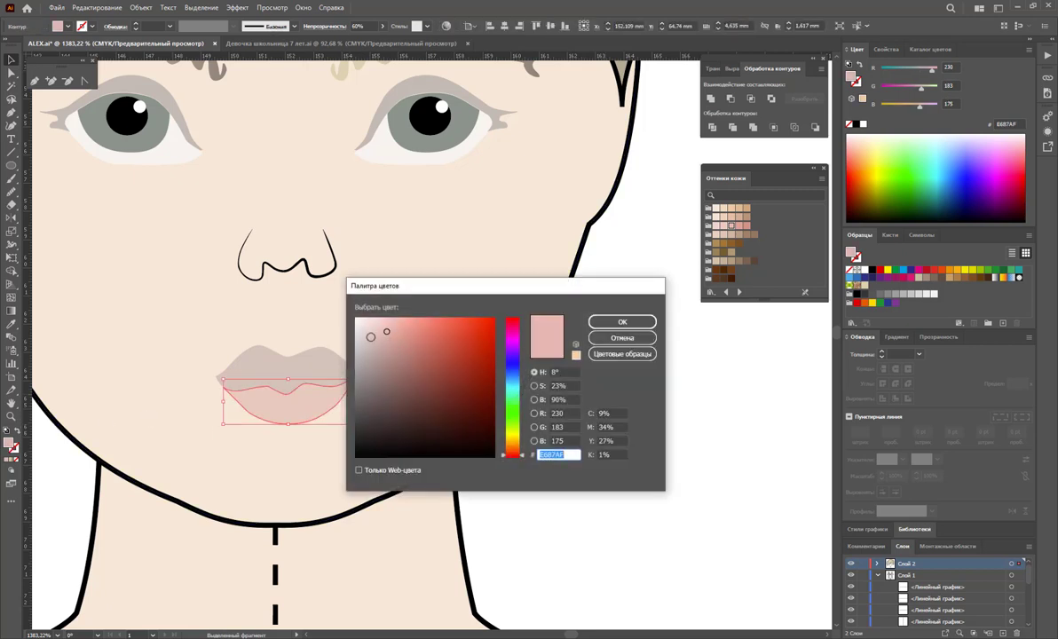
click(622, 321)
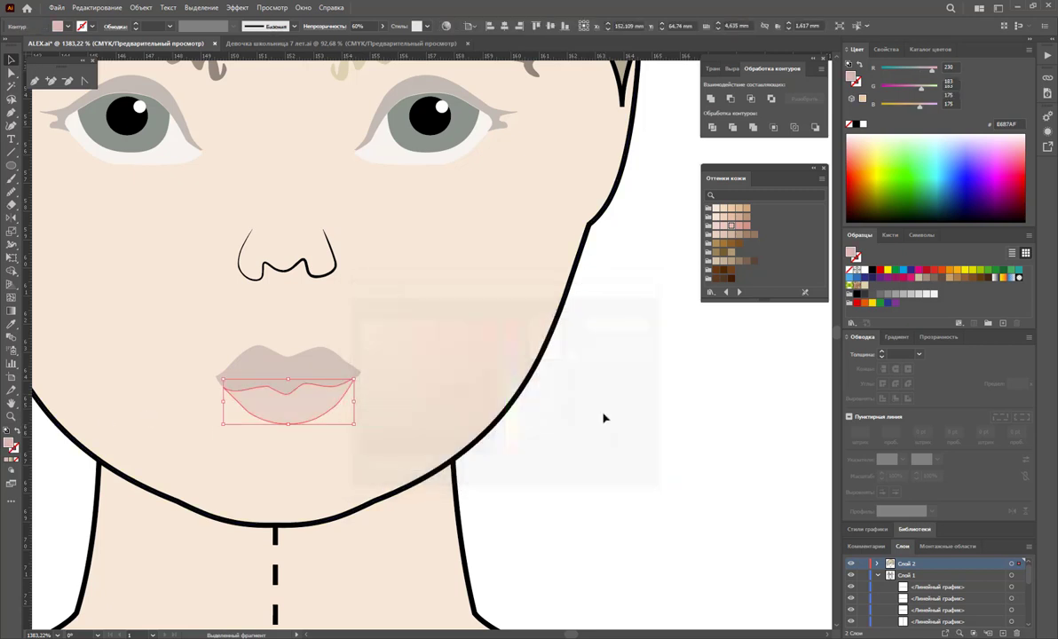
click(595, 411)
key(z)
key(ctrl+minus)
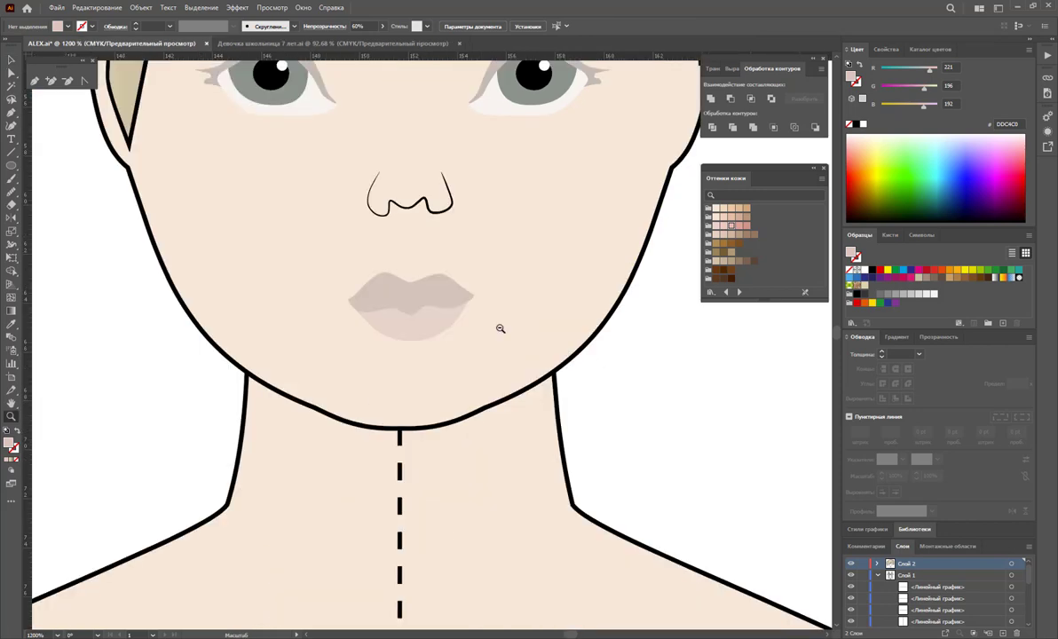
key(ctrl+minus)
key(ctrl+minus)
Step: Refine the lip fills to dusty rose C6A5A3 (upper) and light pink DDBEBA (lower)
click(12, 58)
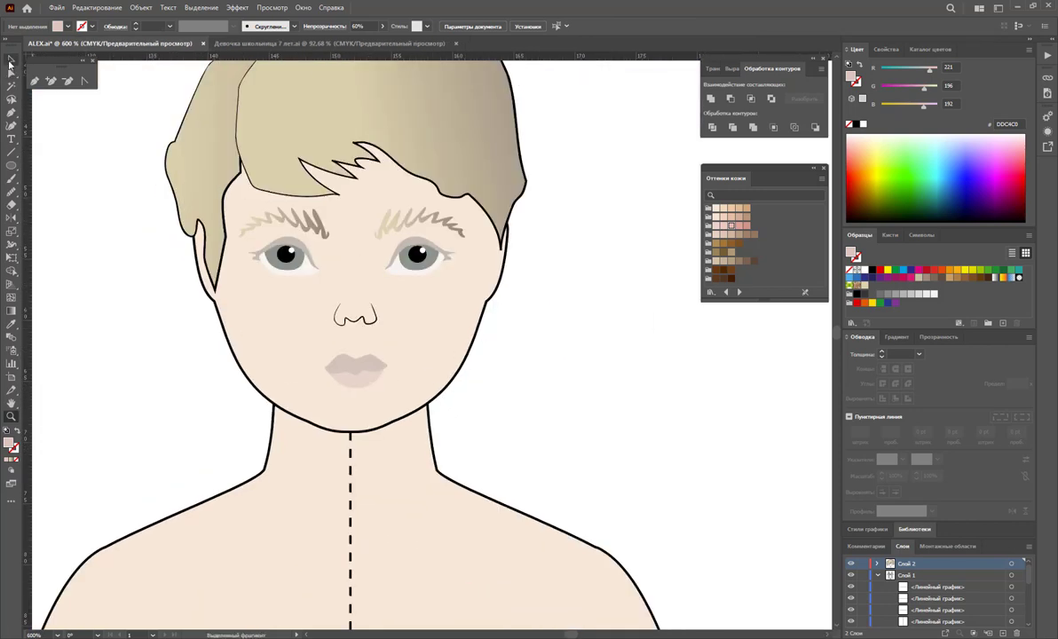
click(365, 367)
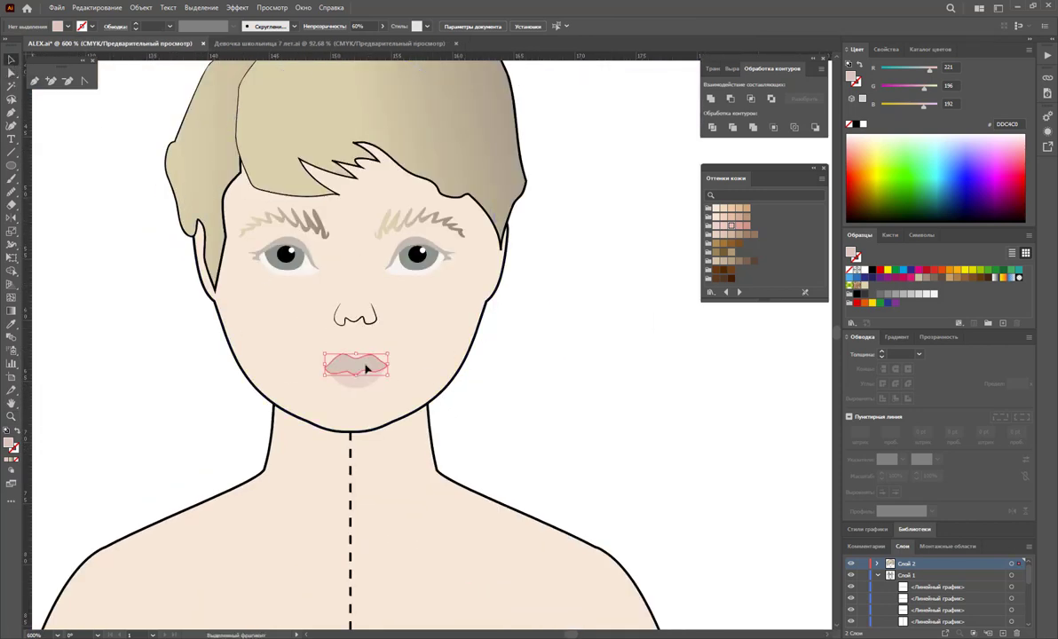
double_click(8, 442)
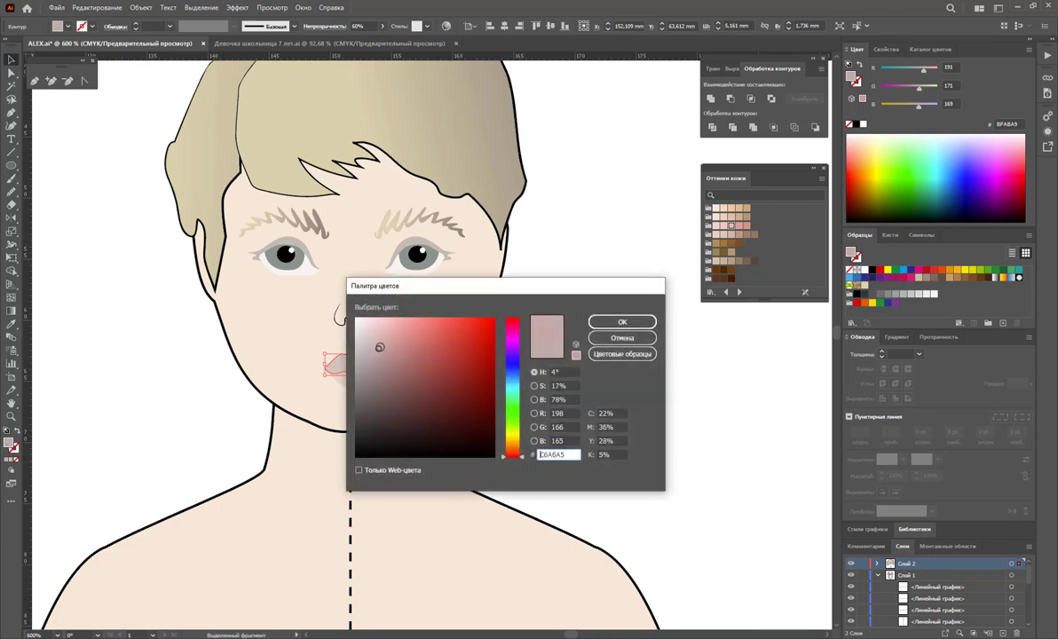
click(610, 321)
click(570, 383)
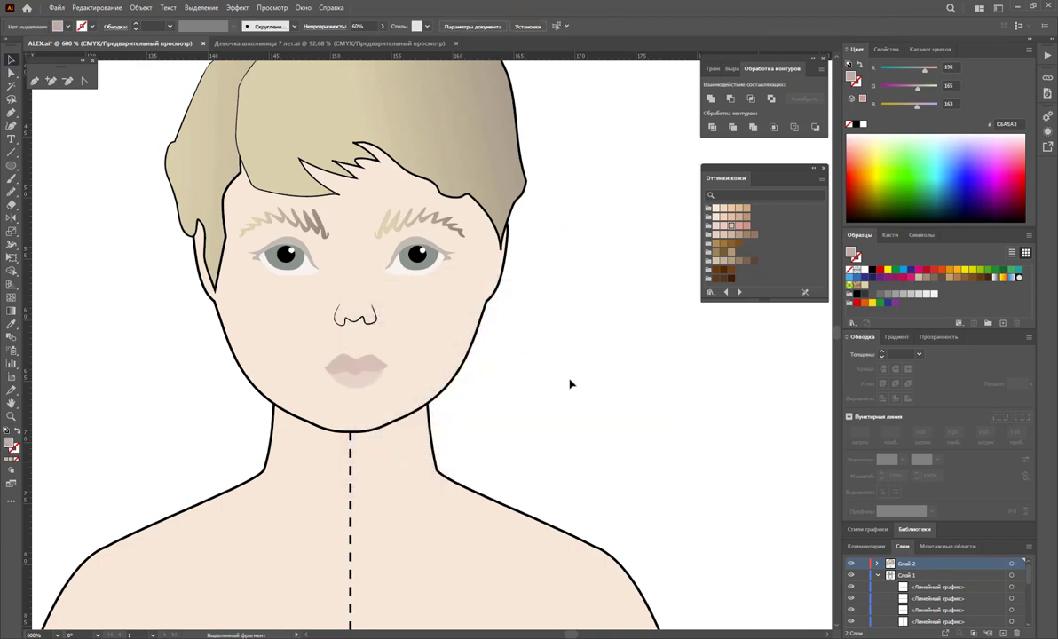
click(361, 381)
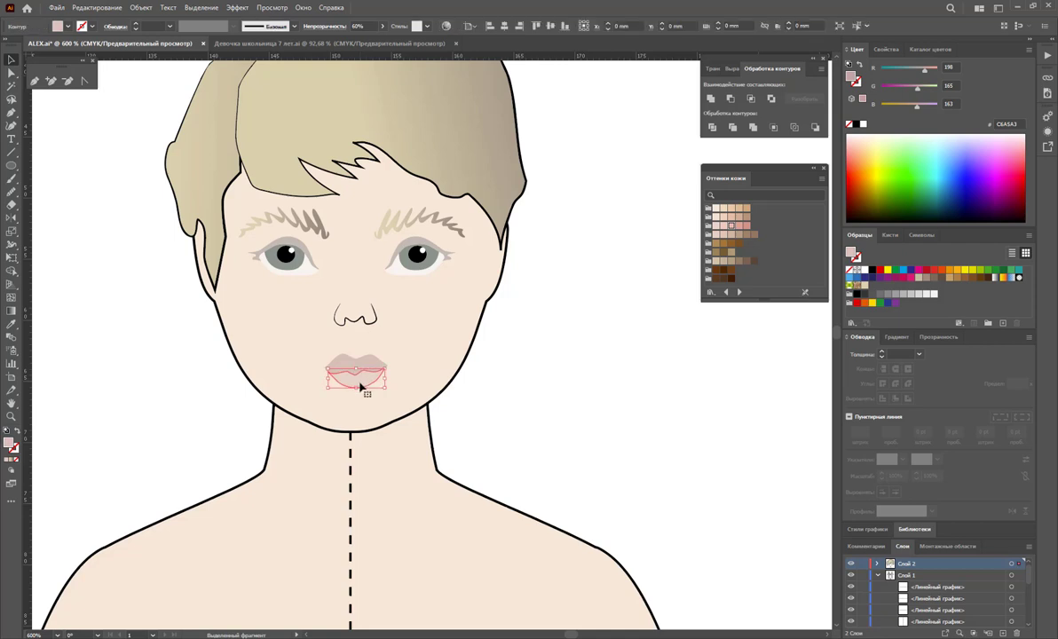
double_click(14, 448)
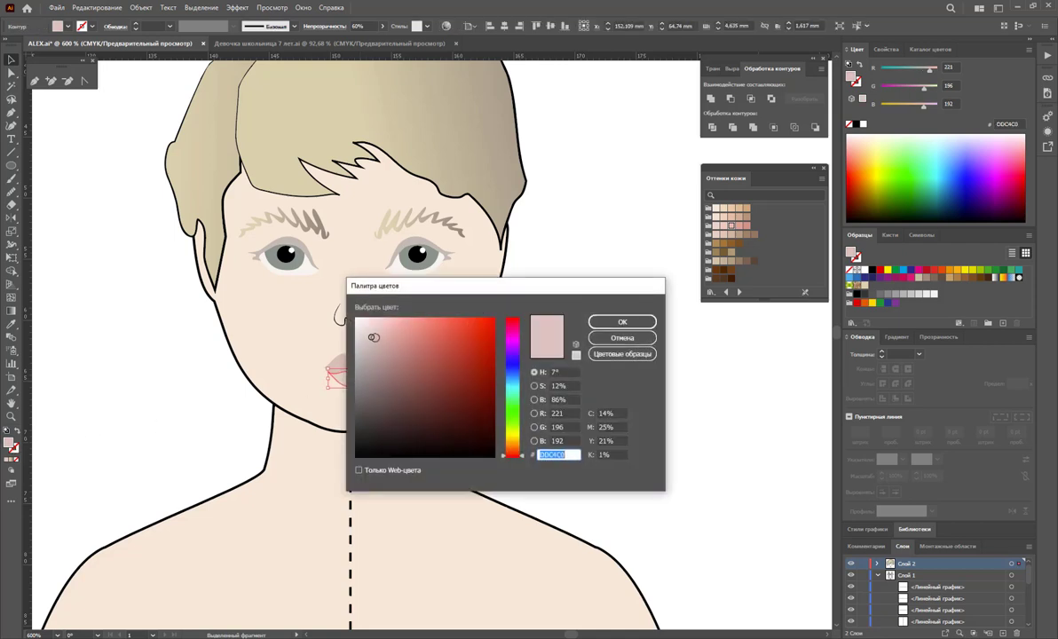
click(611, 320)
click(617, 408)
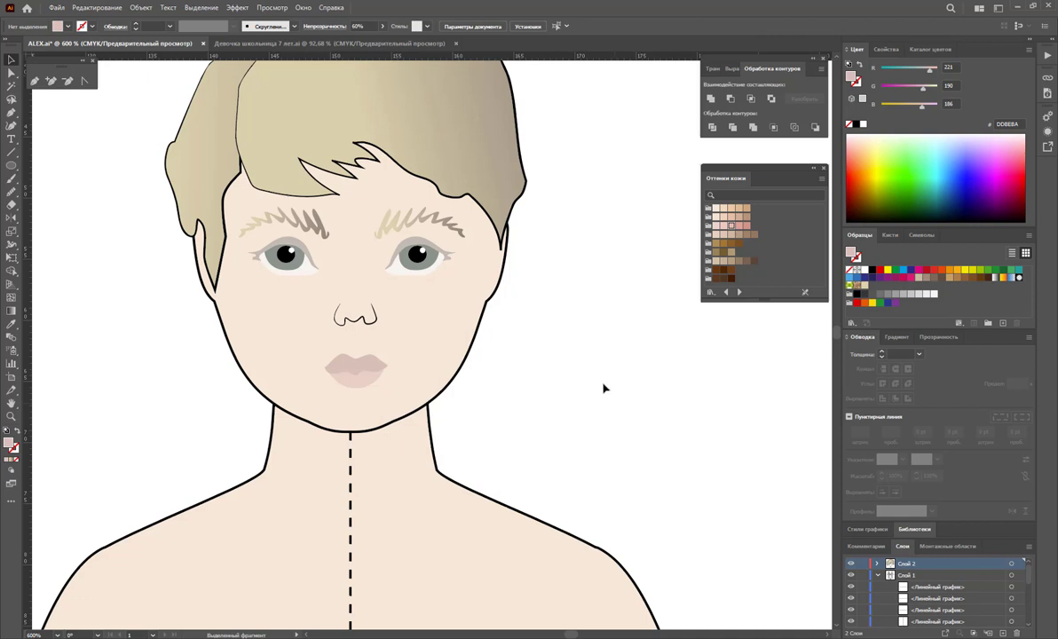
Step: Zoom in on the mouth, select the lips and drag a side handle to widen them
key(z)
alt+click(457, 390)
alt+click(415, 381)
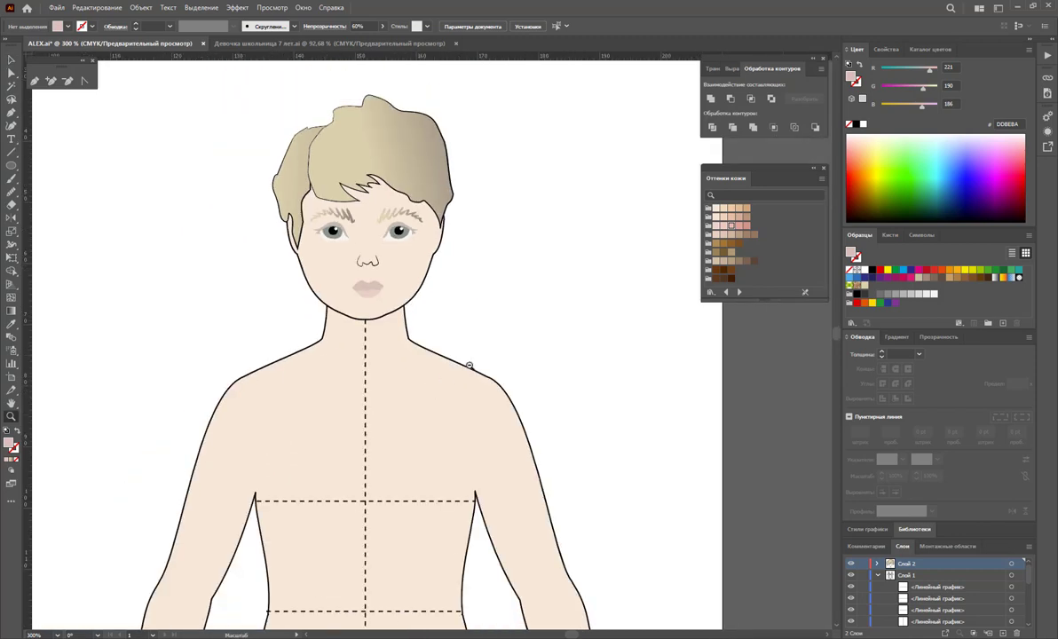
alt+click(438, 340)
alt+click(450, 357)
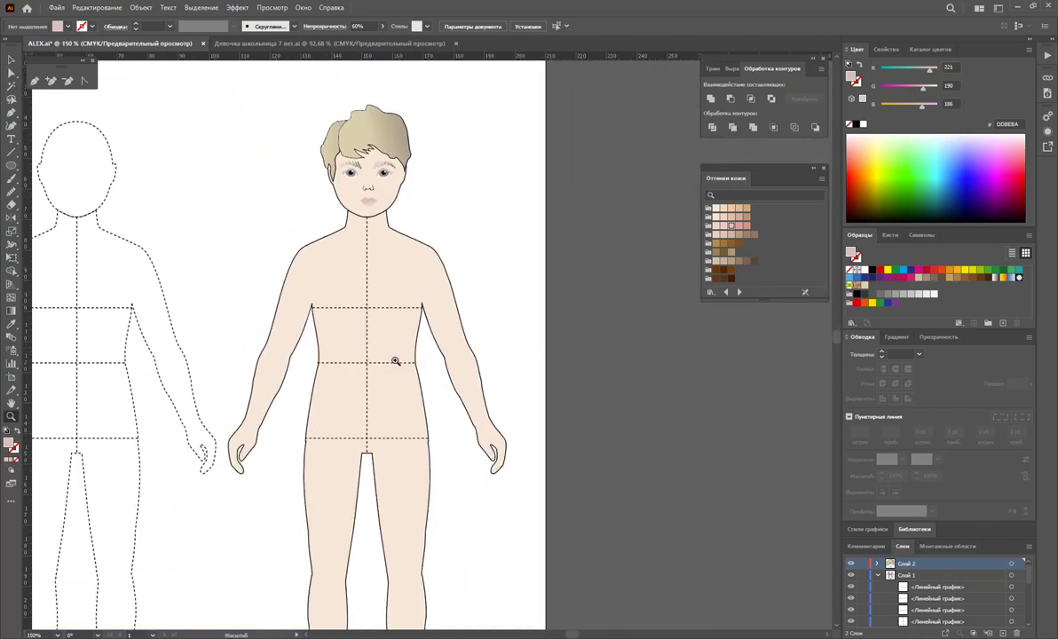
scroll(398, 359, up, 1)
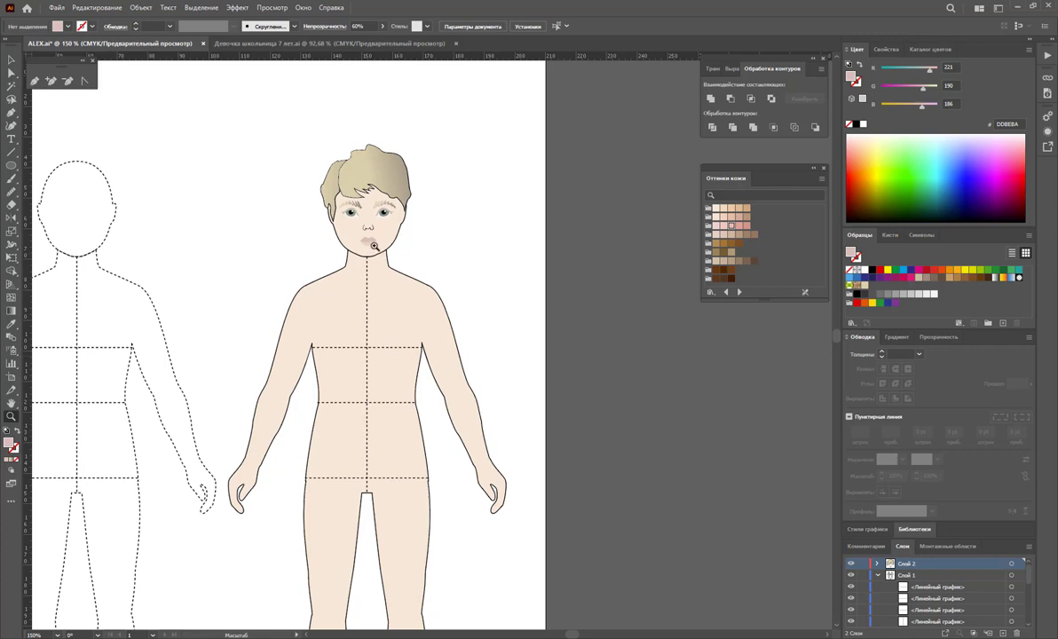
drag(371, 236, 474, 321)
scroll(475, 320, up, 3)
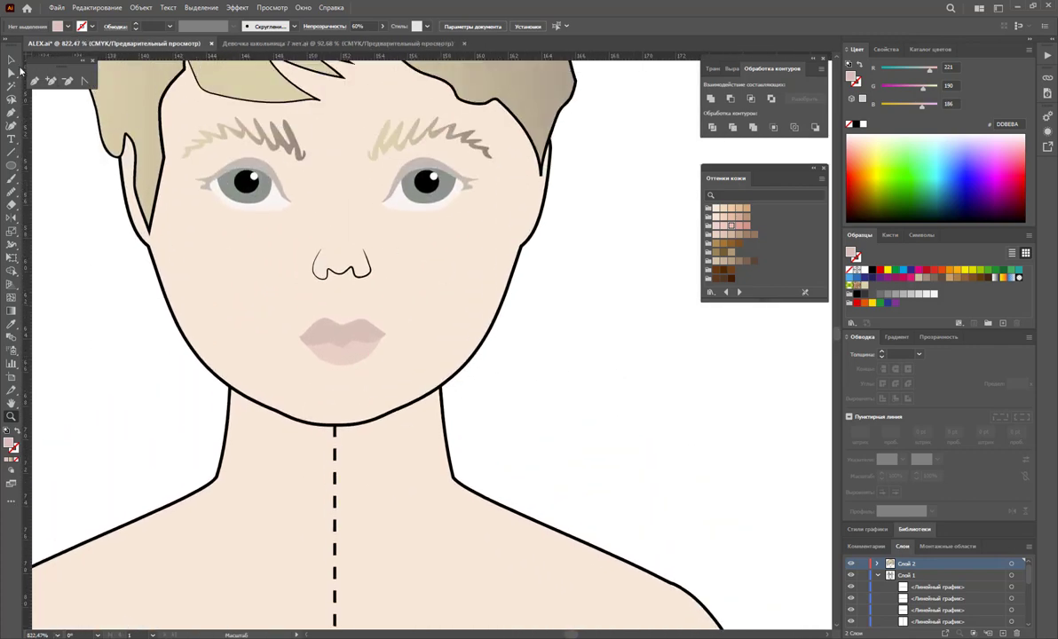
click(12, 60)
click(361, 366)
click(352, 349)
mouse_move(401, 344)
mouse_down()
mouse_move(429, 349)
mouse_move(351, 362)
mouse_up()
Step: Reduce the lips' height from the top and nudge them up beneath the nose
drag(341, 316, 343, 326)
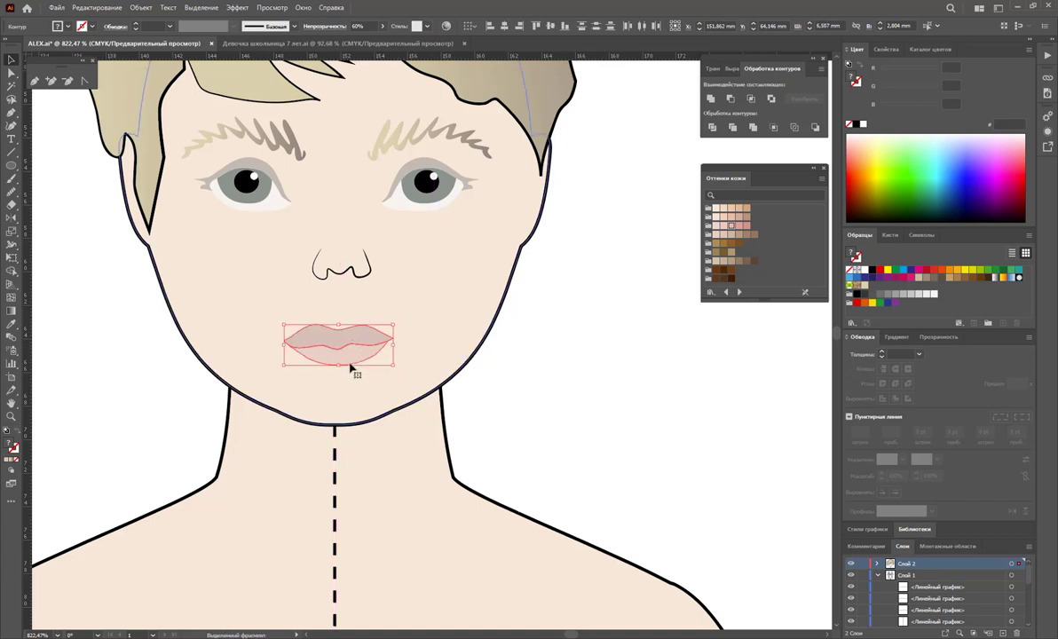
drag(354, 371, 349, 359)
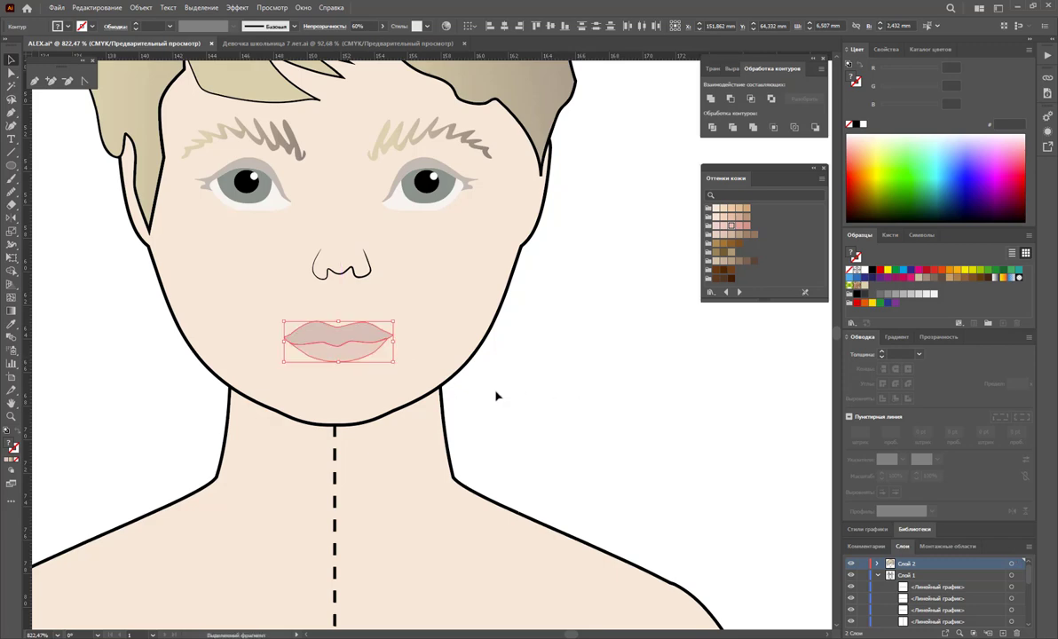
click(496, 397)
key(z)
alt+click(436, 341)
alt+click(437, 341)
alt+click(437, 341)
alt+click(437, 341)
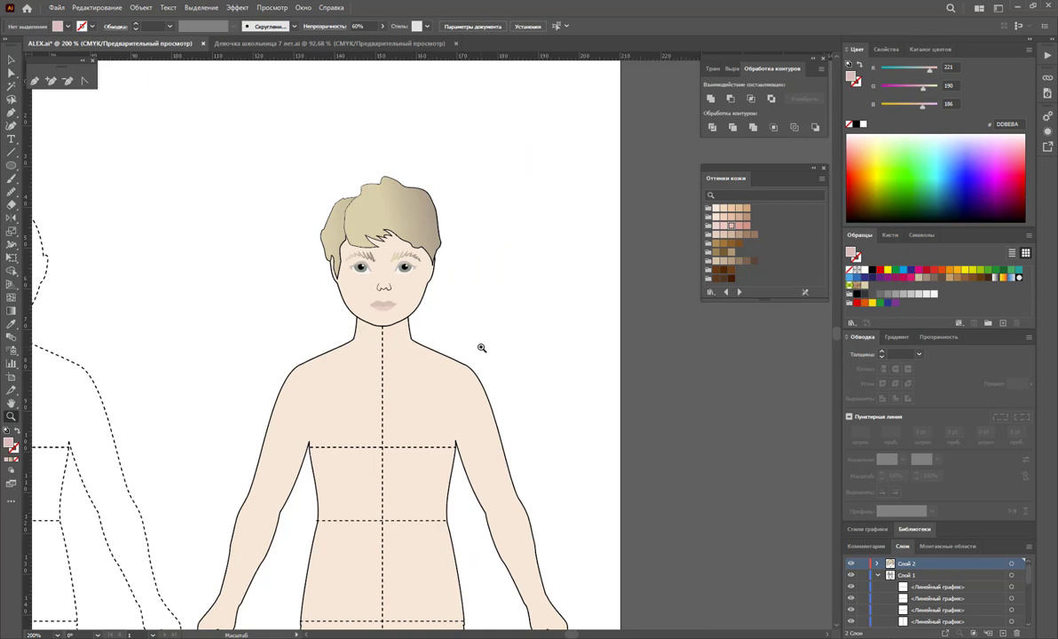
drag(373, 267, 333, 293)
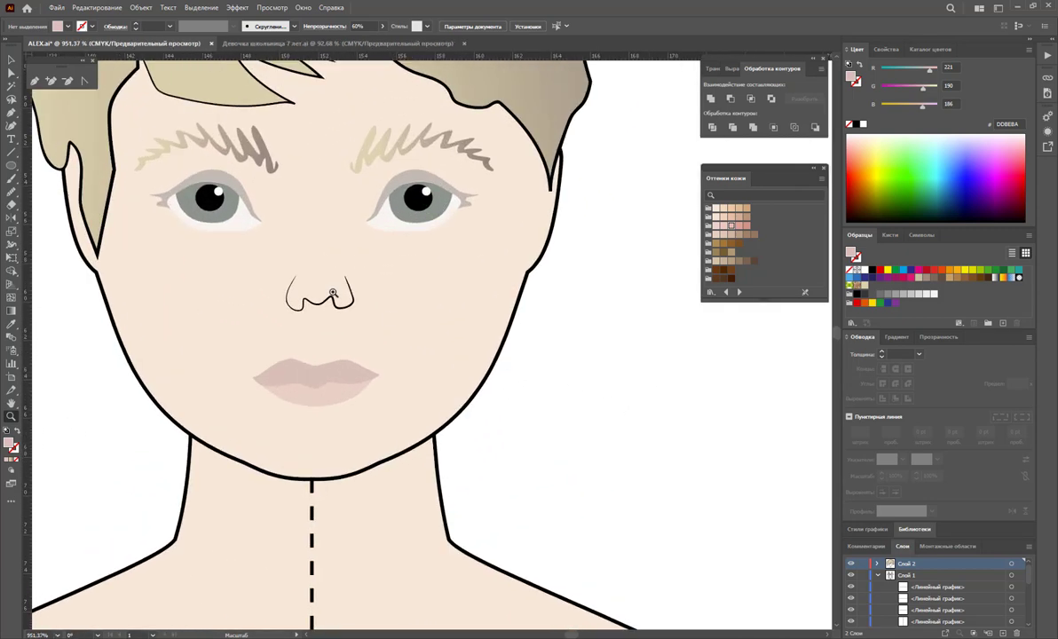
click(12, 59)
click(227, 180)
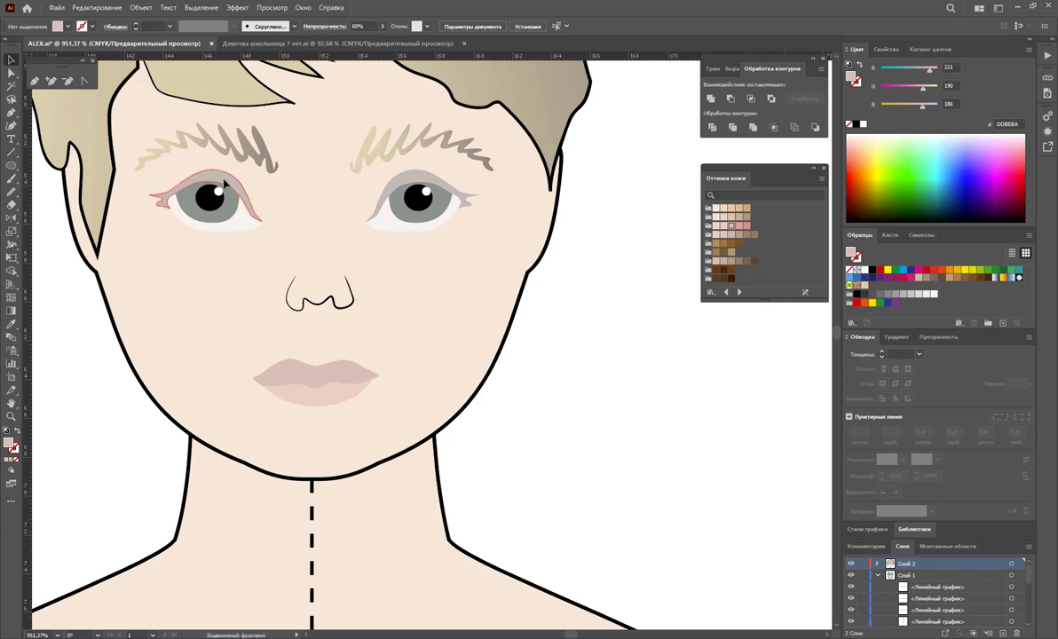
shift+click(371, 211)
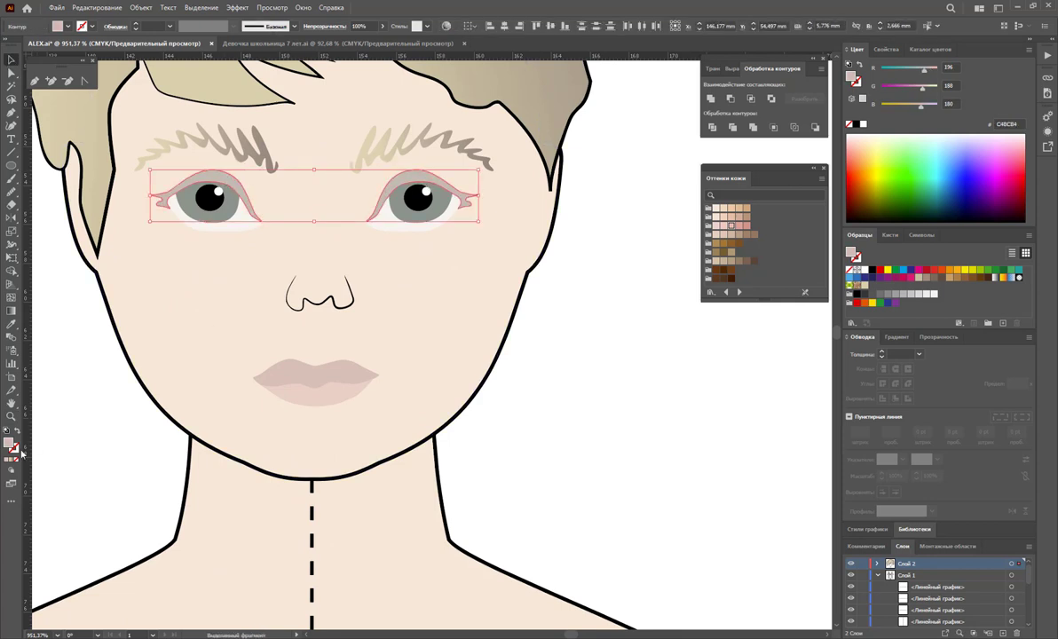
click(746, 261)
click(921, 357)
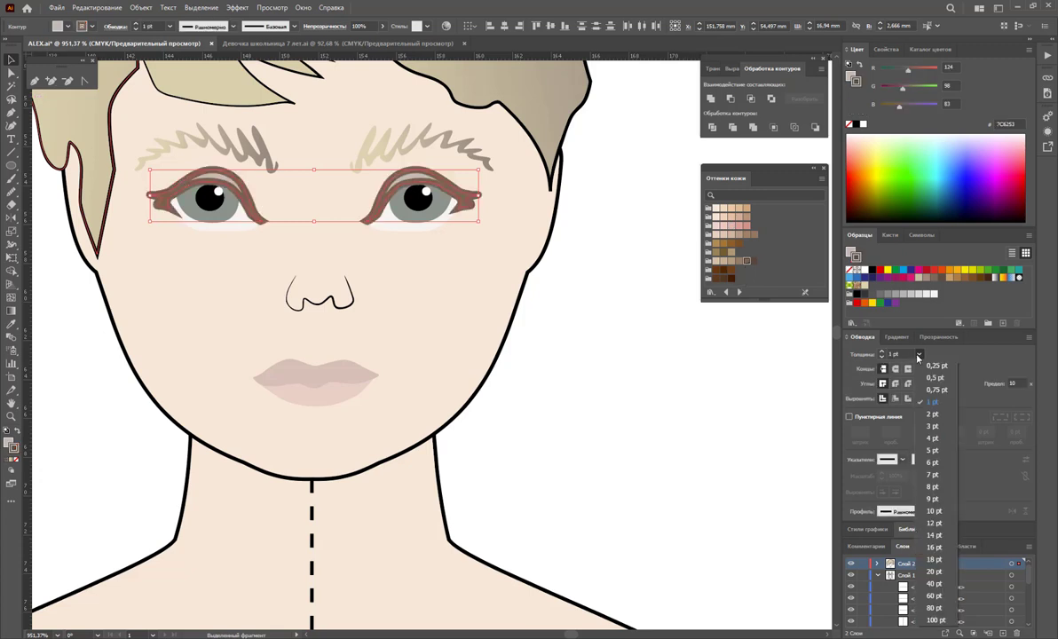
click(867, 344)
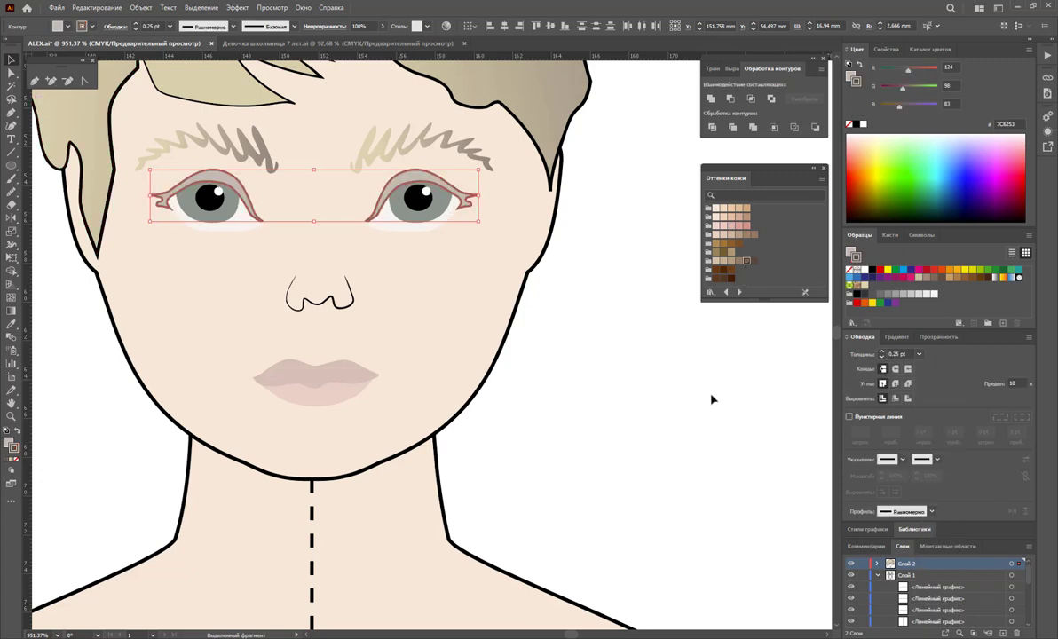
key(ctrl+z)
key(ctrl+z)
key(ctrl+z)
key(ctrl+z)
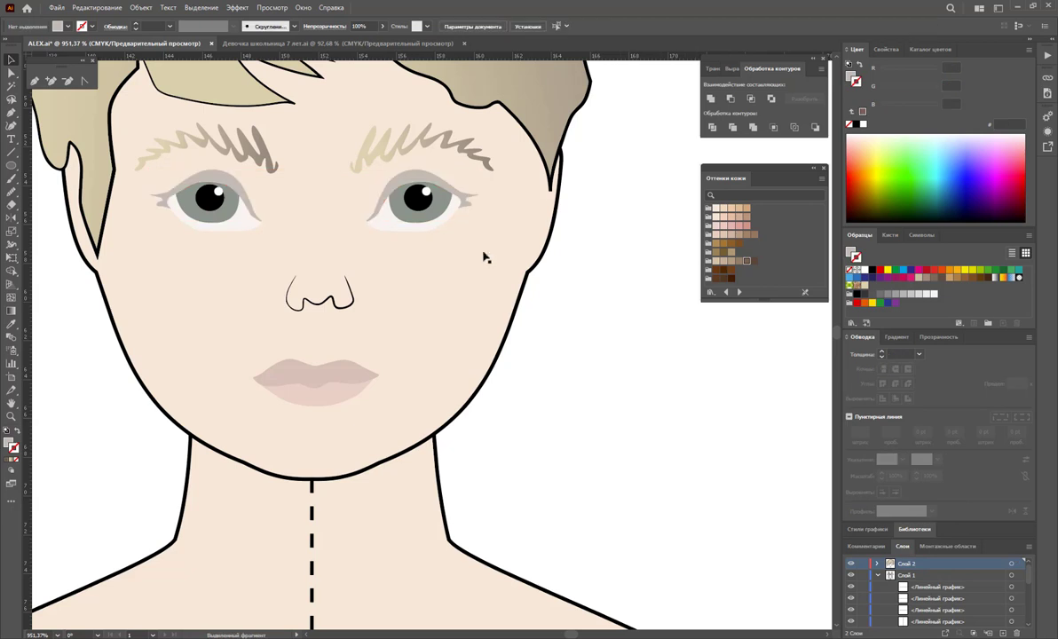
Step: Duplicate the eyelid shape beside the face and cut it at both ends with Scissors
drag(426, 177, 661, 352)
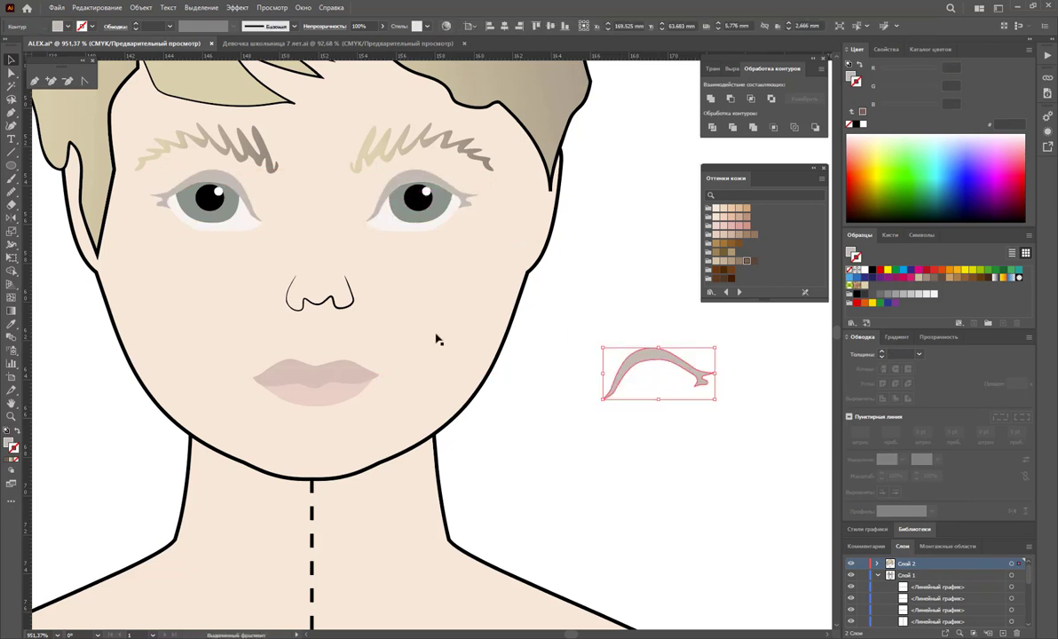
click(13, 205)
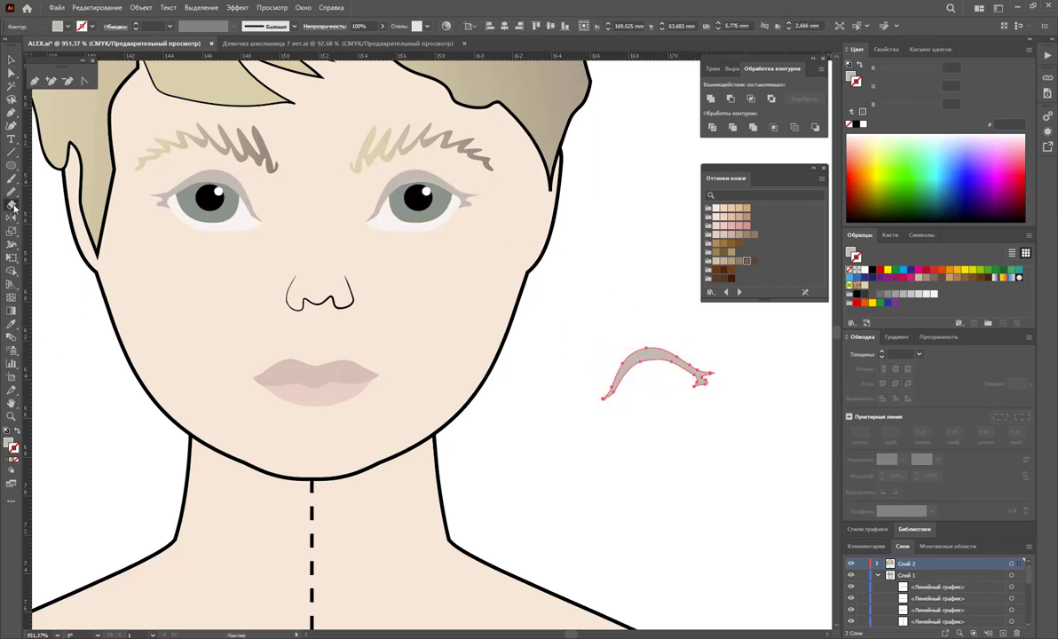
drag(12, 205, 54, 213)
click(605, 397)
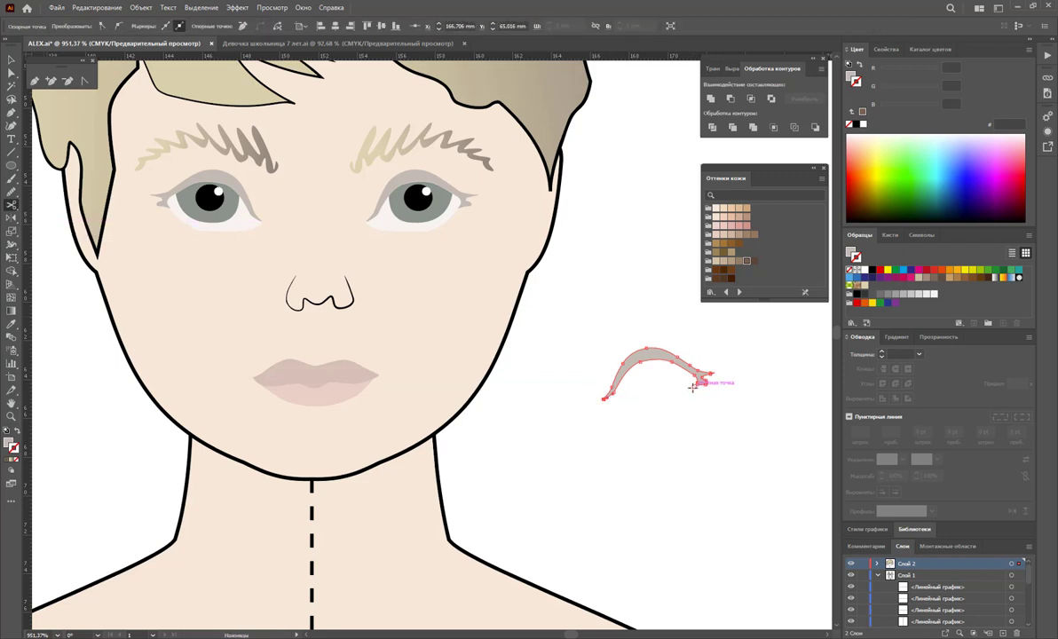
click(693, 387)
key(v)
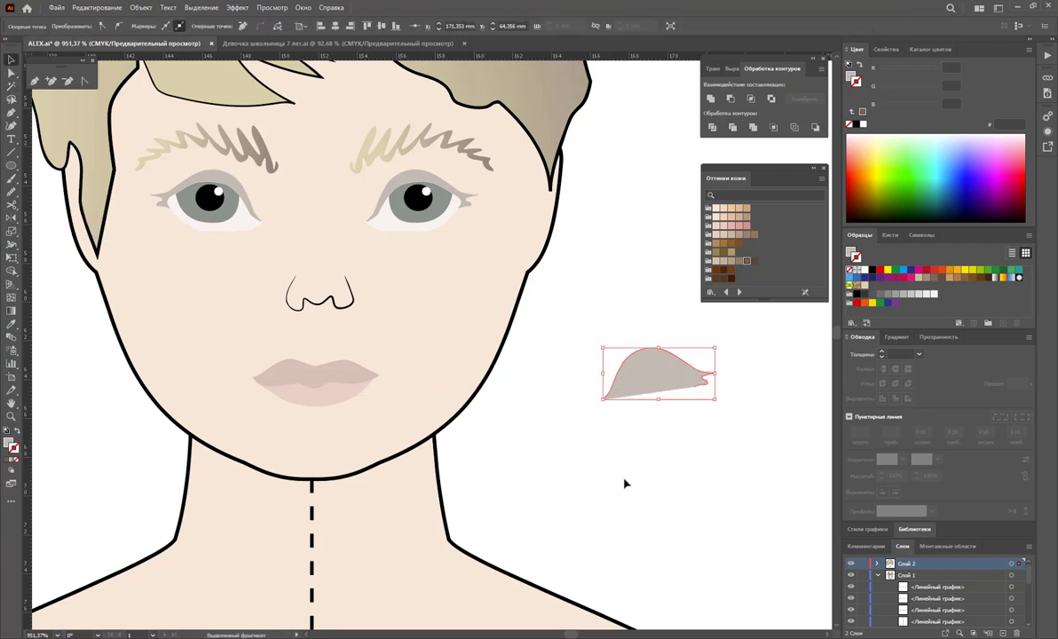
click(623, 483)
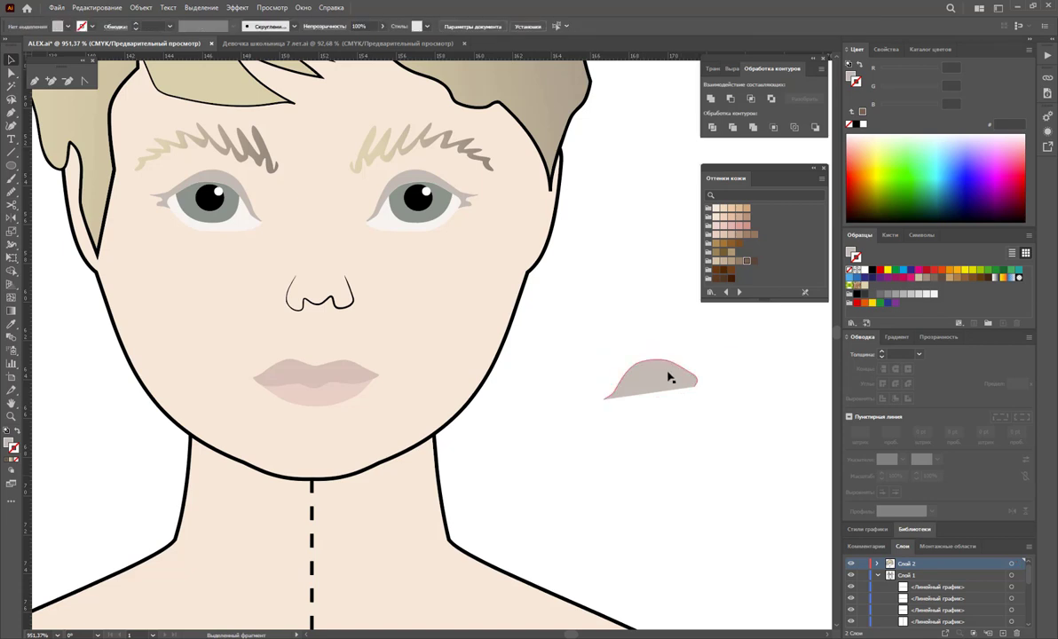
Step: Restyle the grey piece as a tapered 0.25 pt brown 786A58 stroke on the right upper lid
click(670, 377)
click(16, 432)
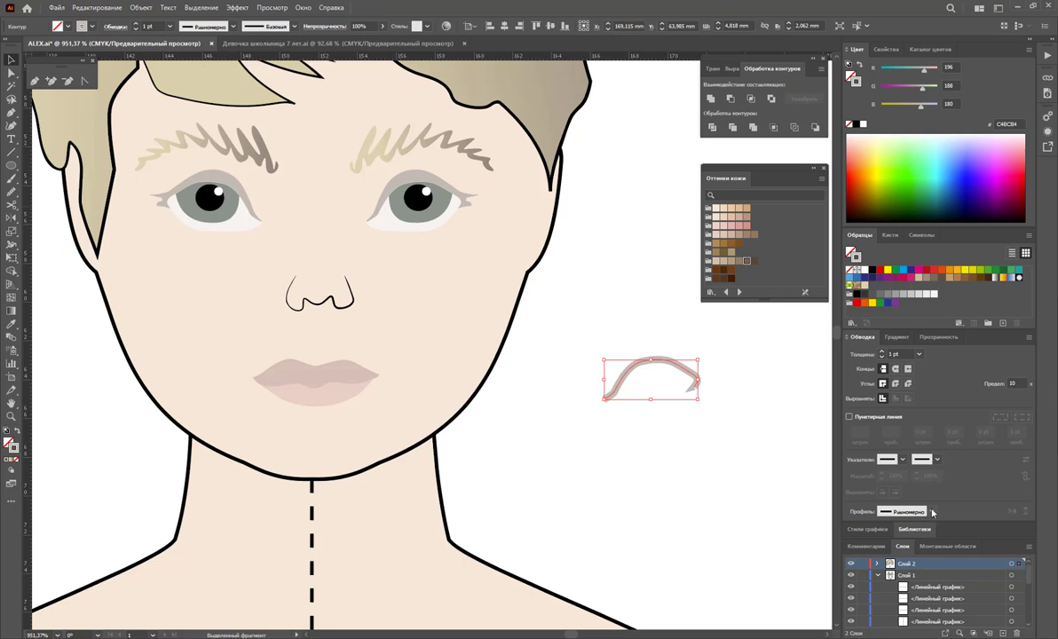
click(905, 511)
click(912, 469)
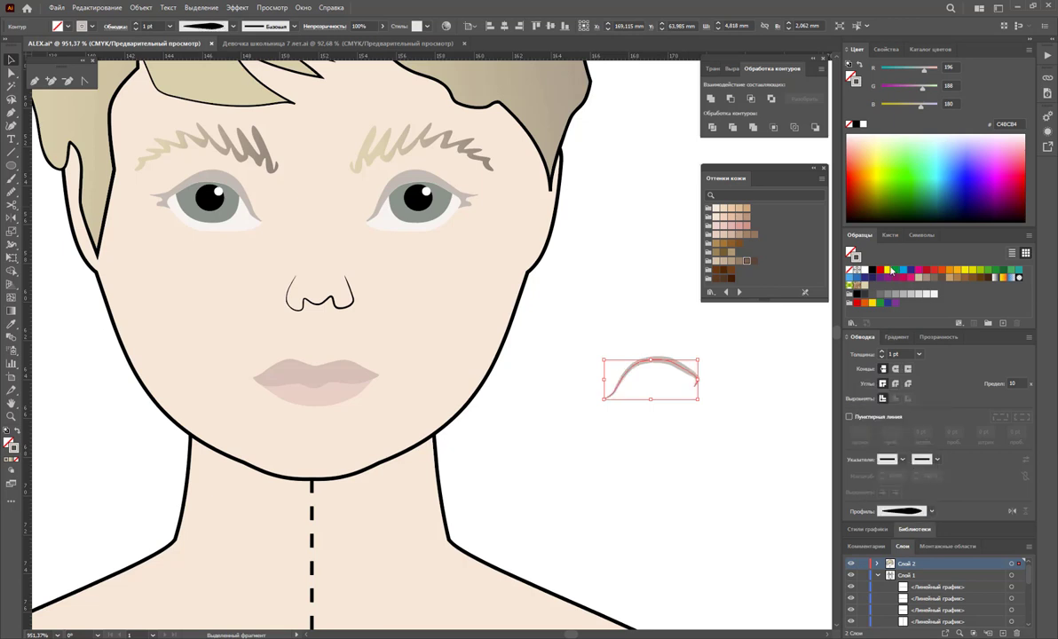
click(934, 279)
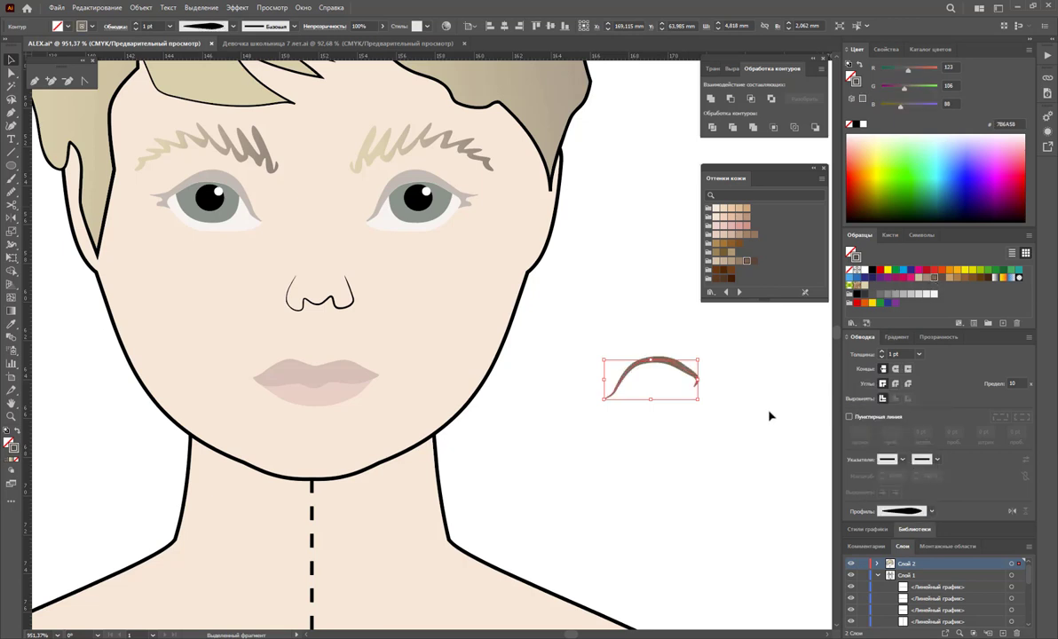
click(919, 355)
click(872, 345)
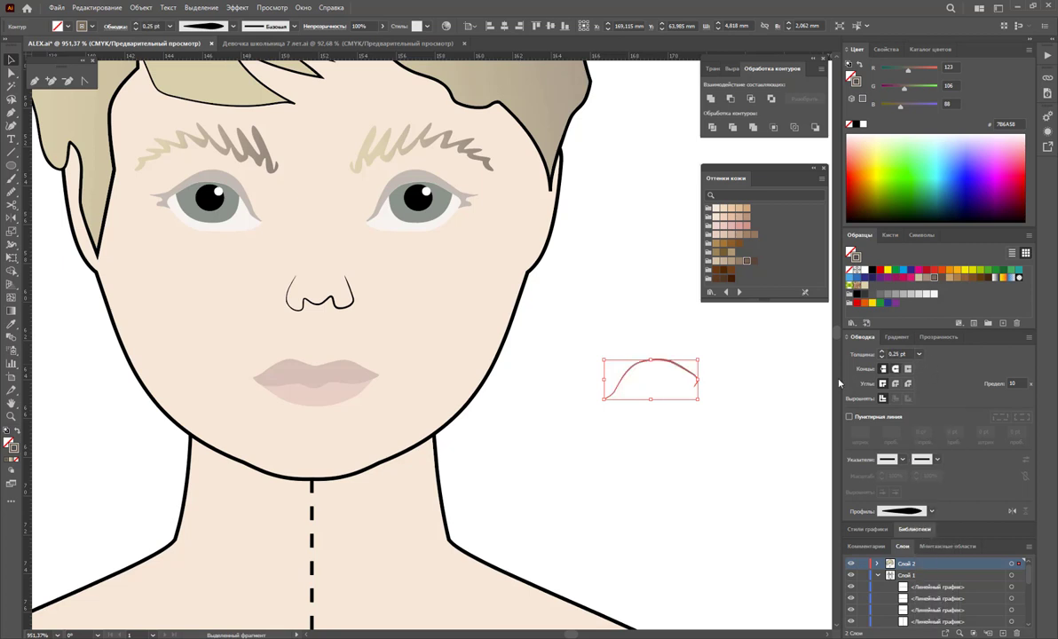
click(689, 378)
drag(688, 378, 455, 197)
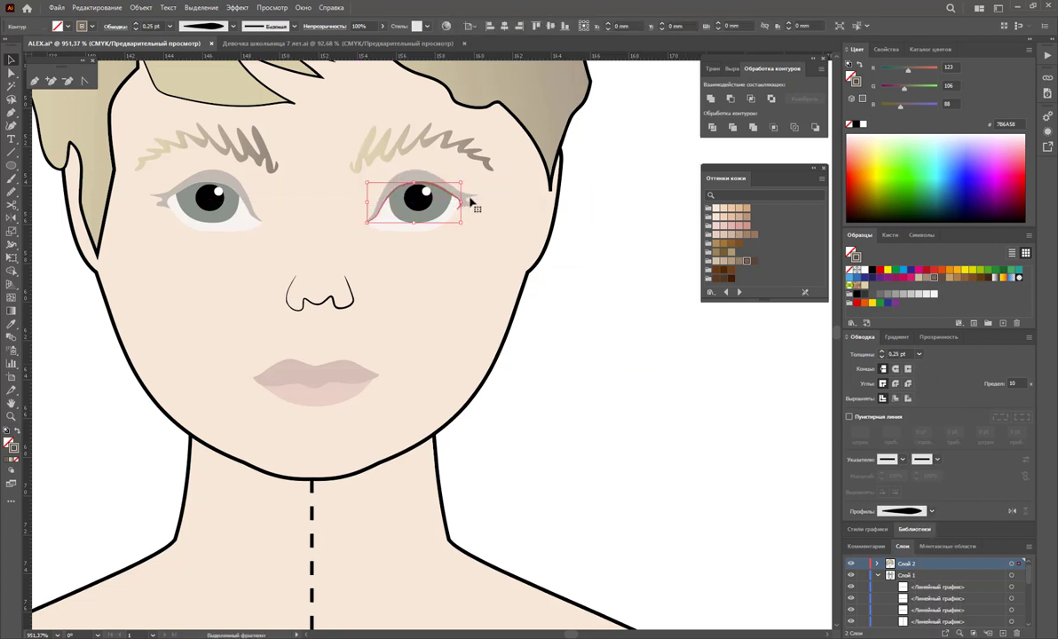
Step: Reflect a copy of the lid line onto the left eye, bring it to front, nudge left
click(11, 217)
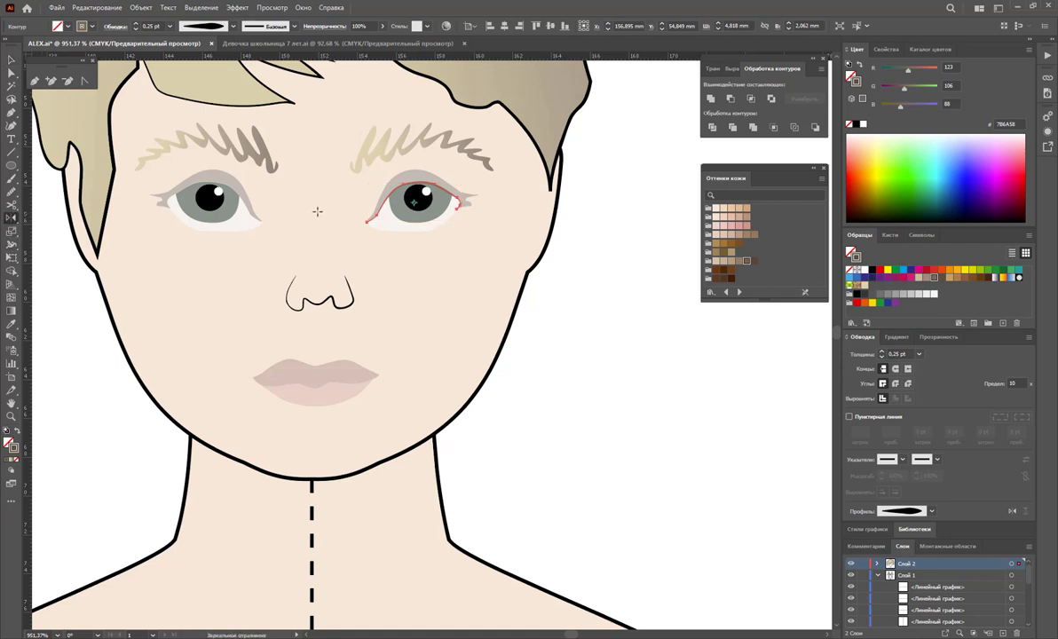
click(318, 211)
drag(310, 195, 209, 169)
right_click(233, 200)
mouse_move(264, 399)
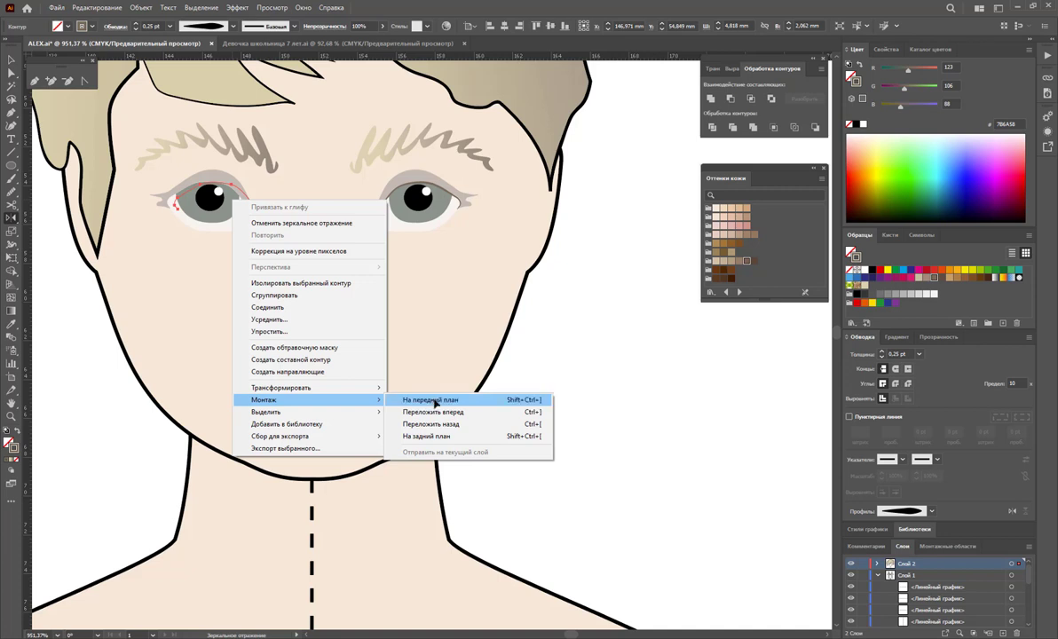
click(433, 400)
key(Left)
key(Left)
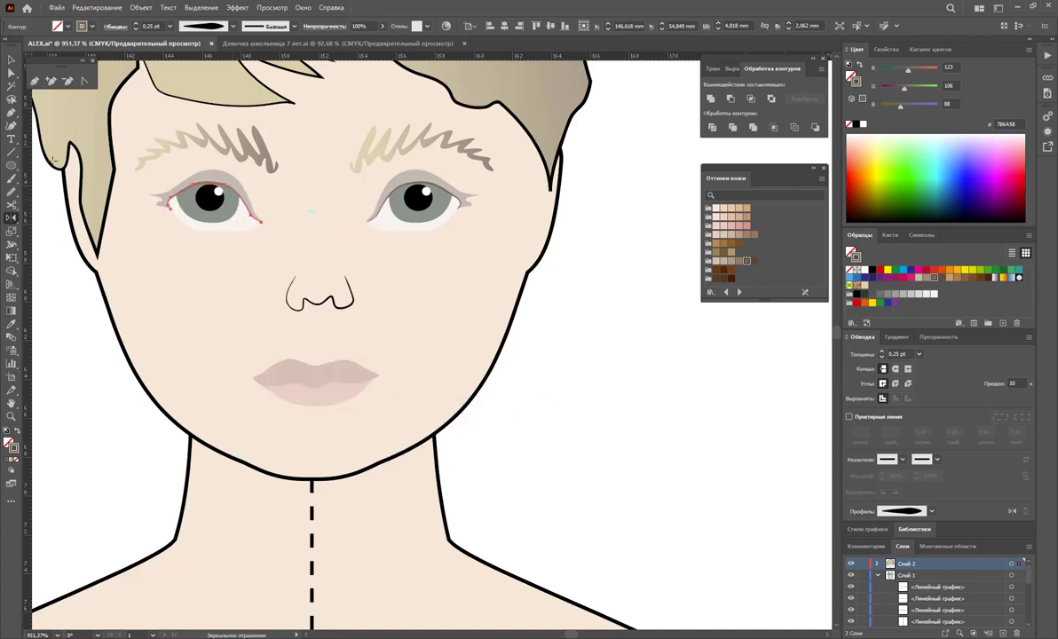
click(12, 59)
click(644, 387)
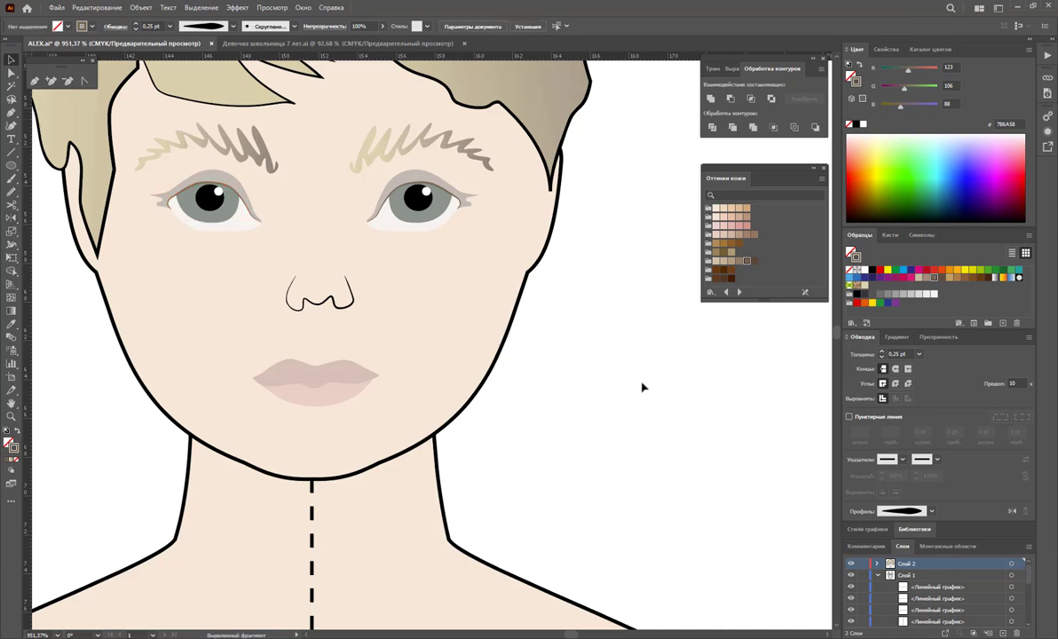
Step: Zoom out and marquee-select every part of the coloured child figure
key(z)
alt+click(399, 317)
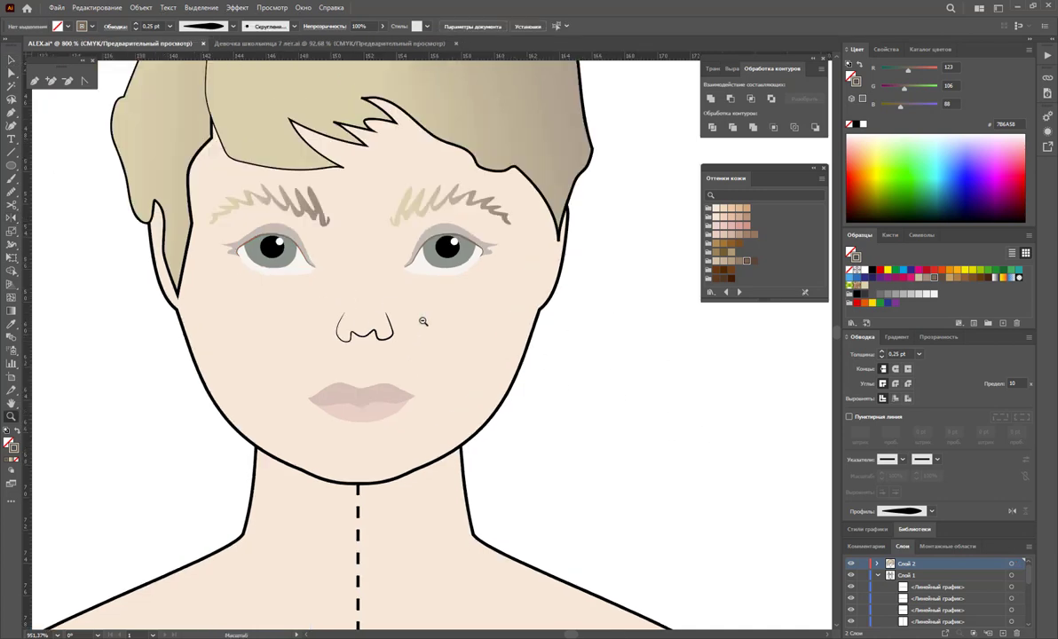
alt+click(424, 321)
alt+click(480, 377)
alt+click(469, 378)
alt+click(427, 385)
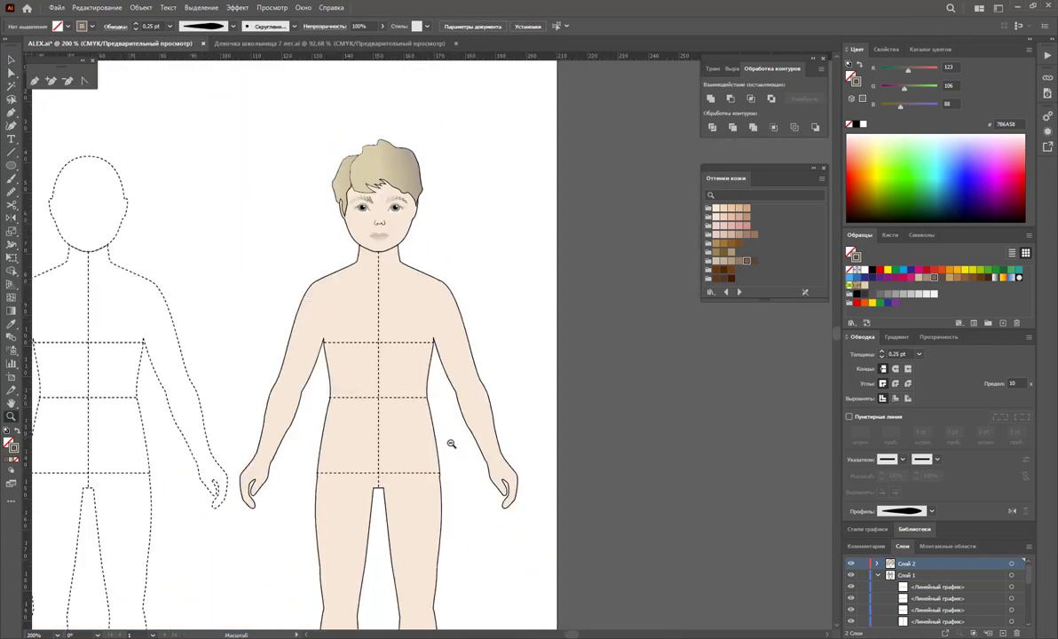
alt+click(399, 408)
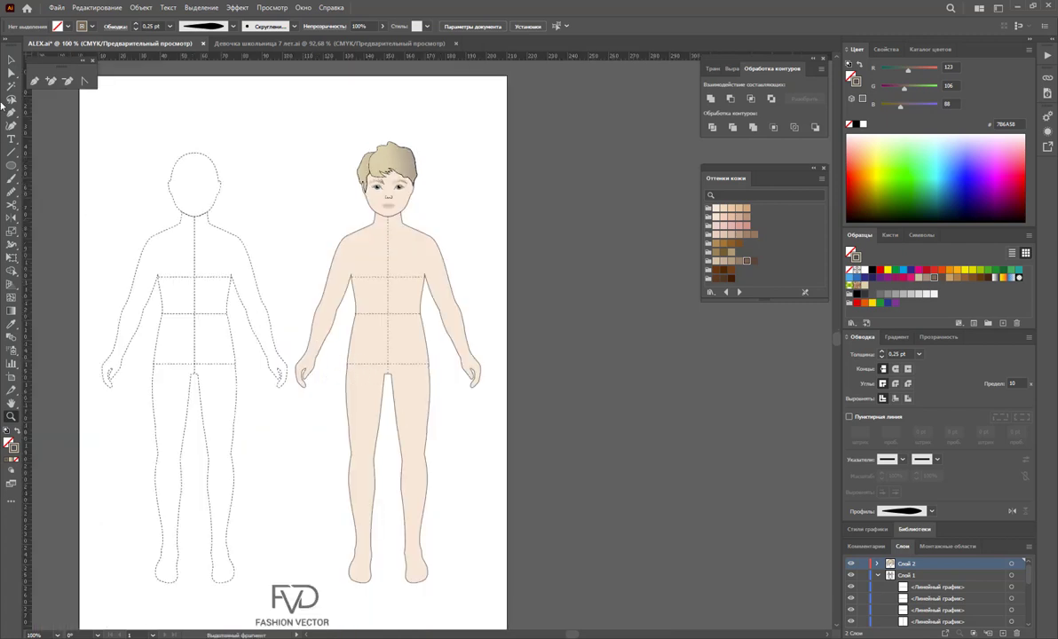
click(10, 61)
drag(512, 126, 300, 586)
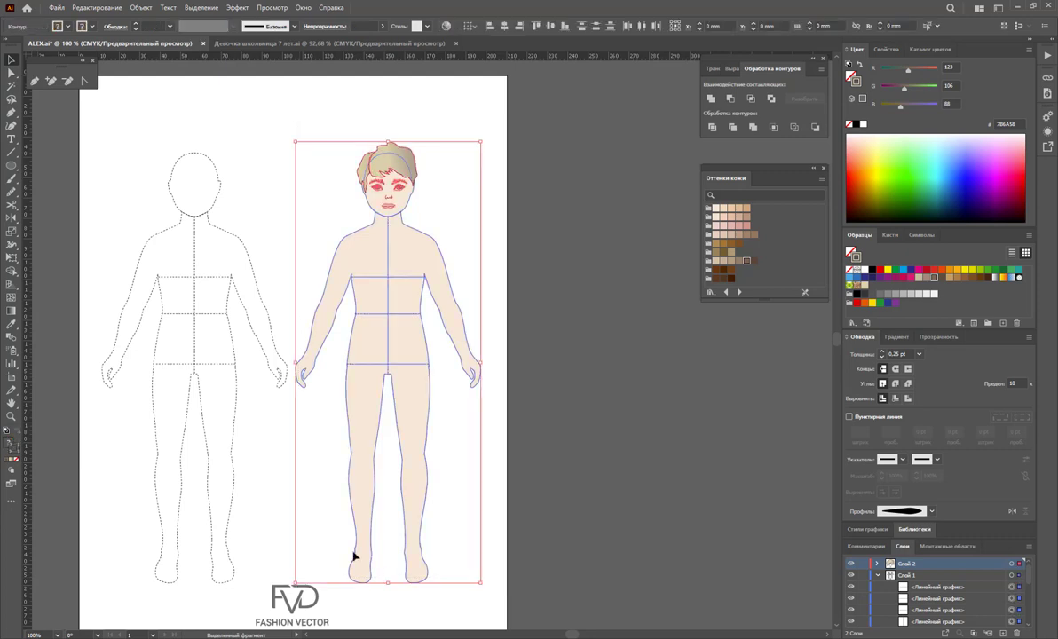
Step: Group the selected figure parts into one object and deselect it
right_click(413, 249)
click(452, 315)
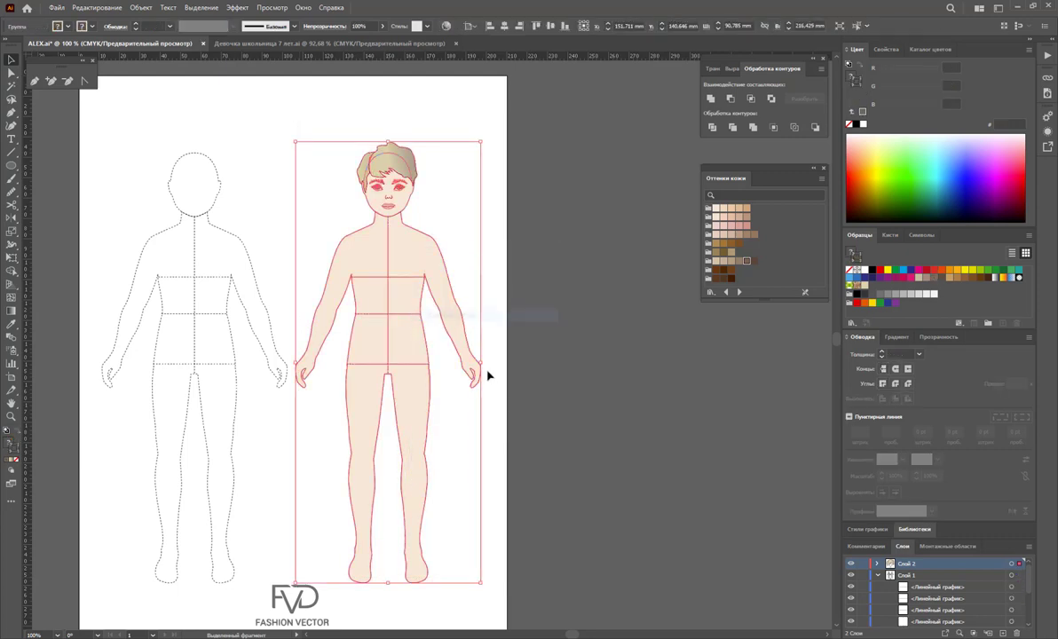
click(515, 405)
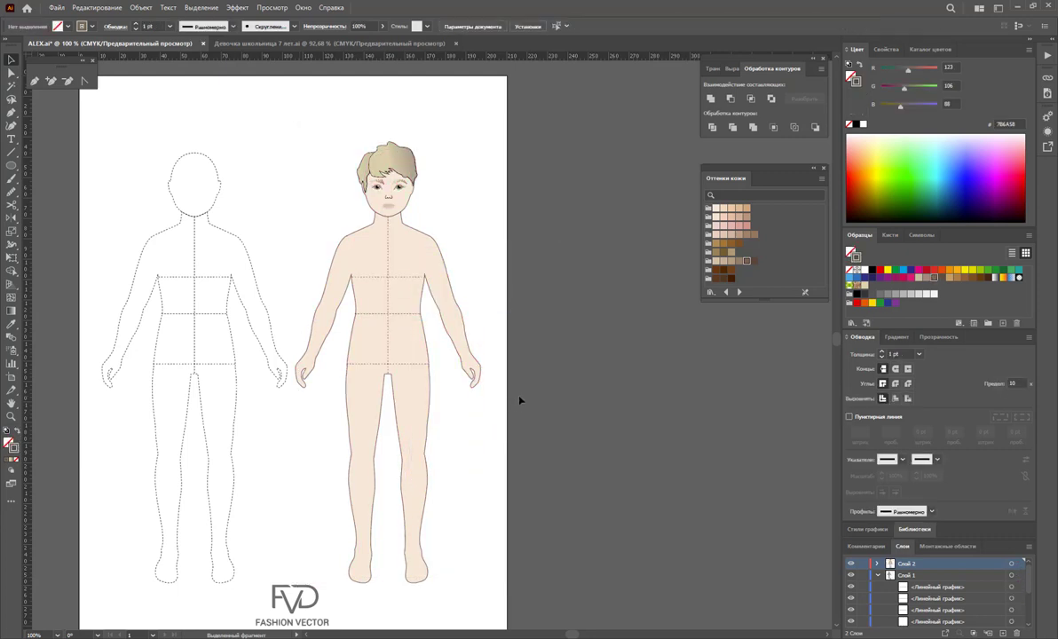
scroll(551, 524, left, 2)
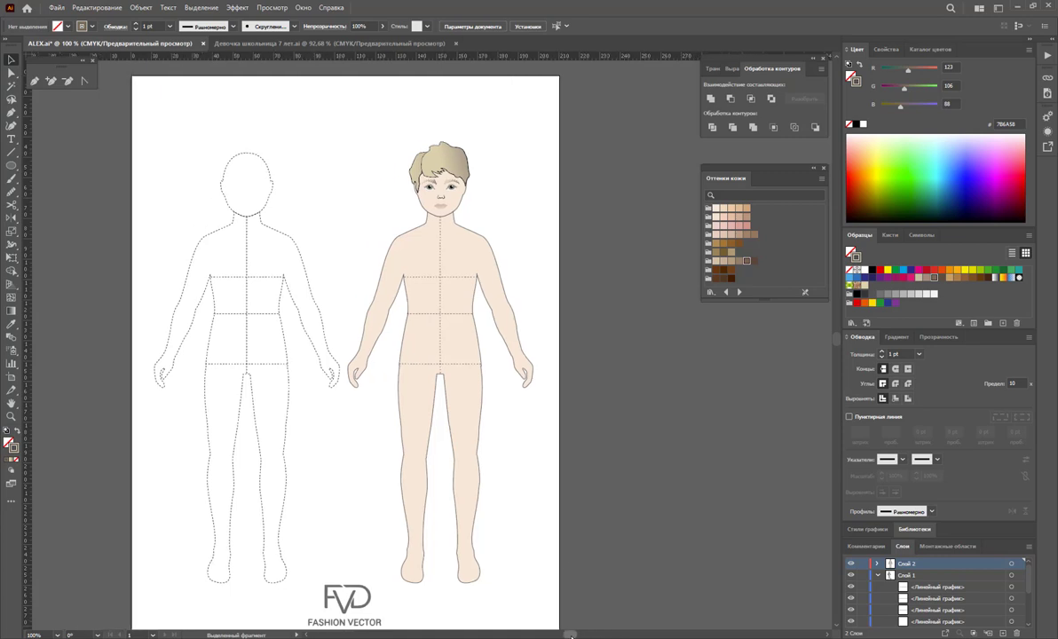
scroll(568, 524, down, 2)
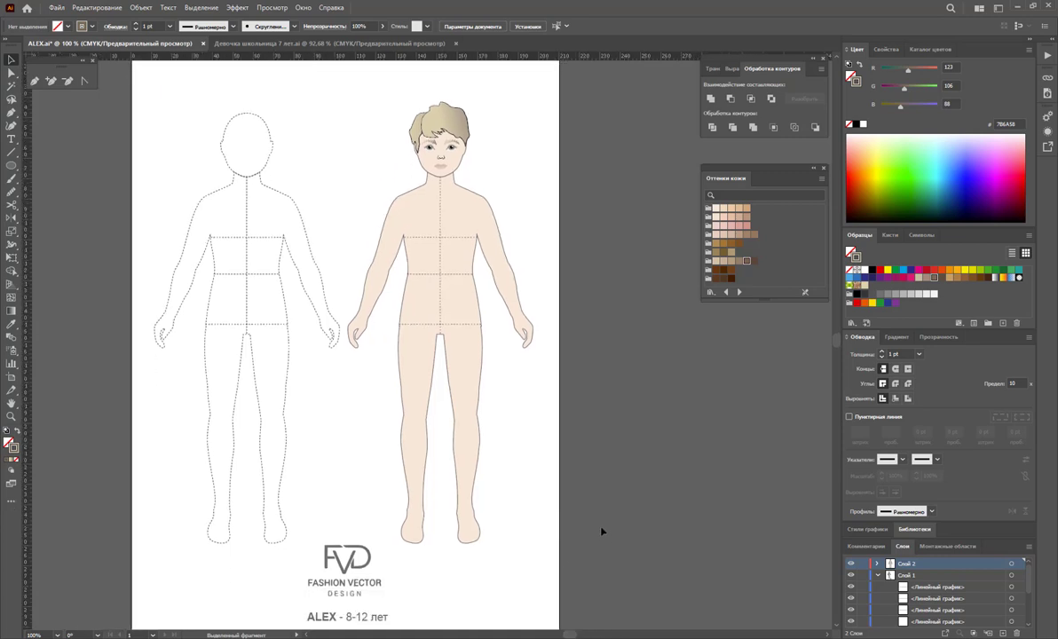